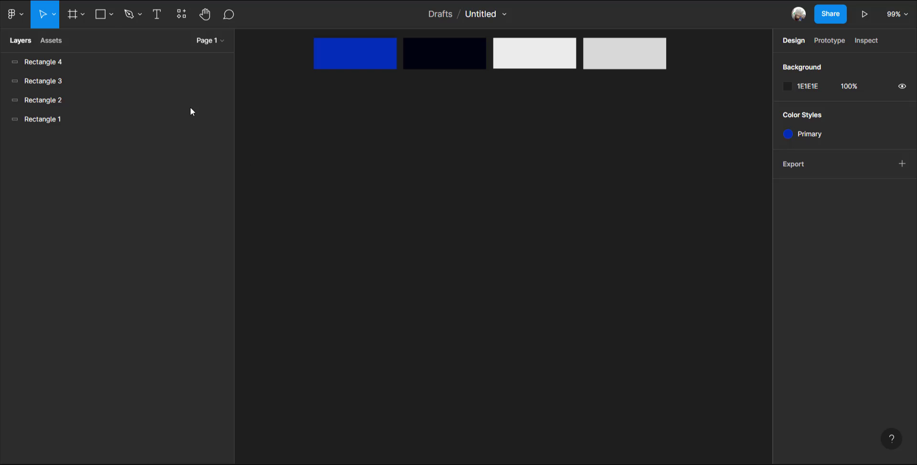
Add an A4 frame and move it directly below the row of colour swatches.
click(72, 14)
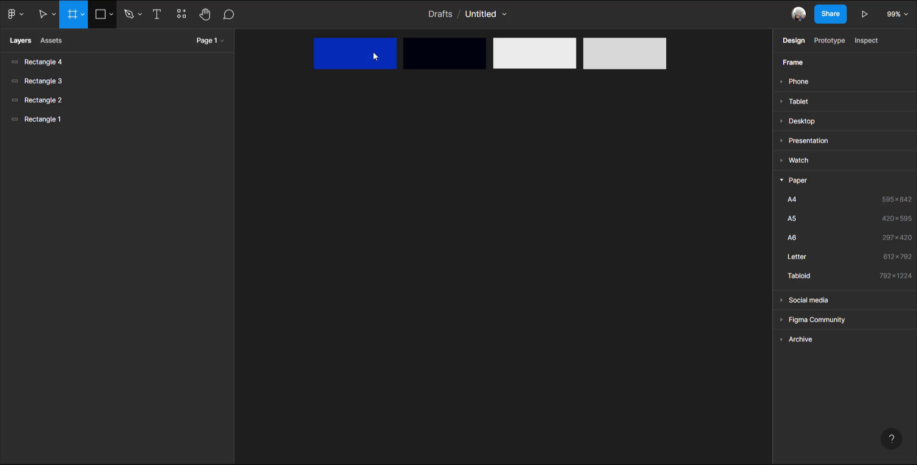
click(811, 198)
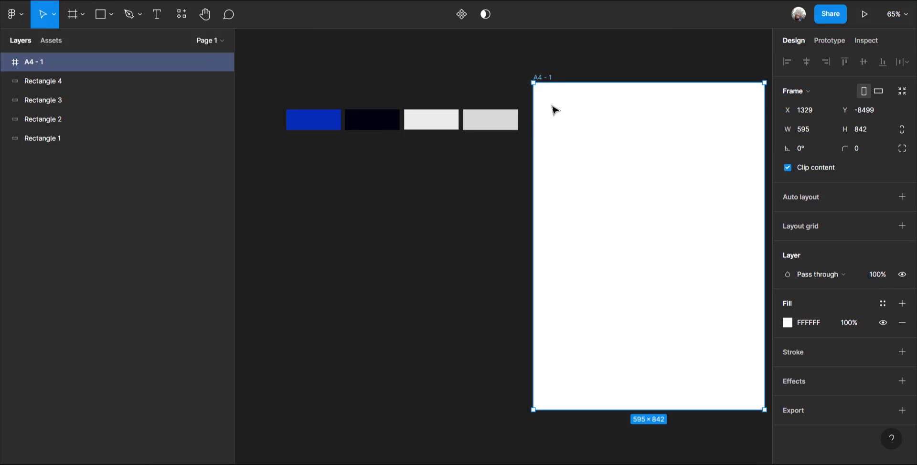
drag(554, 110, 303, 142)
scroll(362, 245, down, 1)
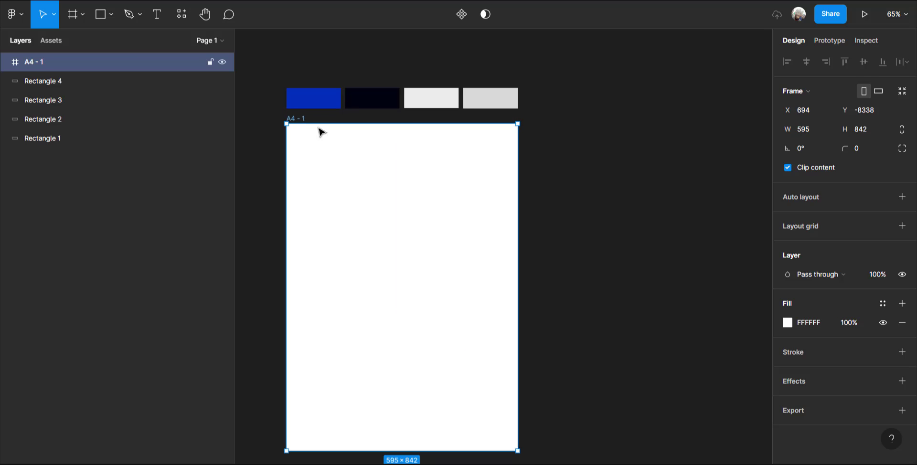
Rename the A4 frame as INVOICE.
double_click(301, 119)
text(INVOICE)
click(563, 176)
scroll(406, 238, up, 2)
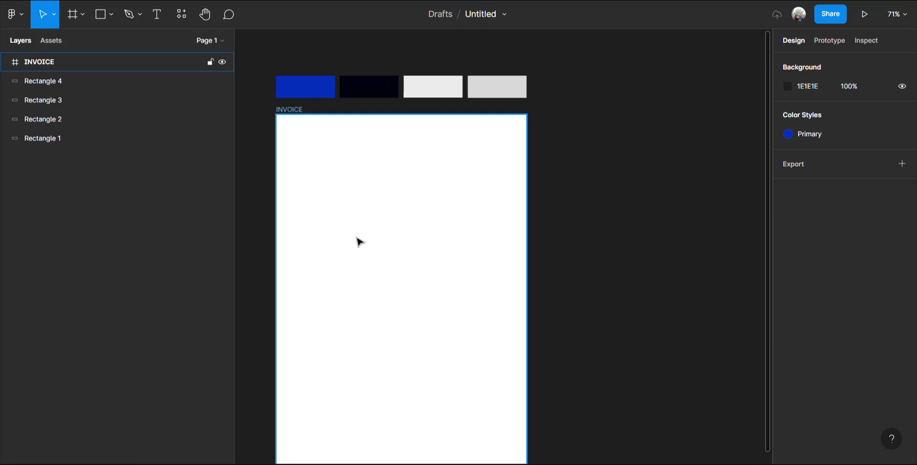
Create a colour style named Text from the near-black swatch's 000210 fill.
scroll(377, 234, up, 1)
scroll(391, 229, left, 1)
click(308, 72)
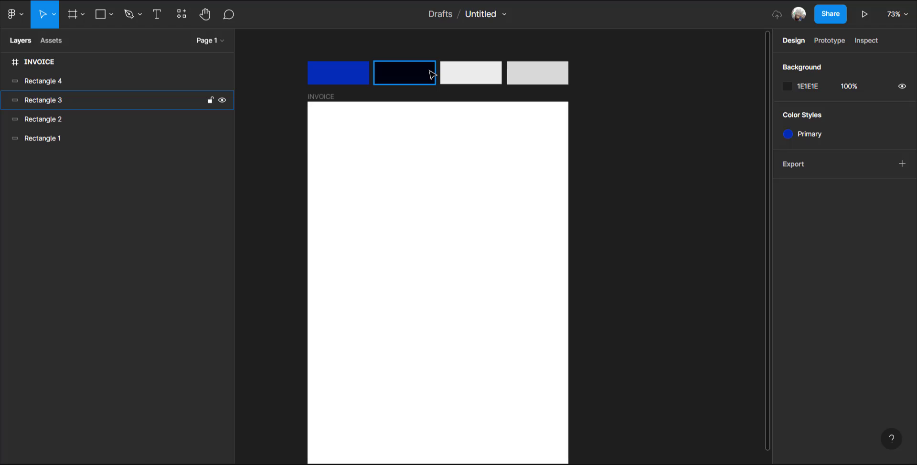
click(431, 74)
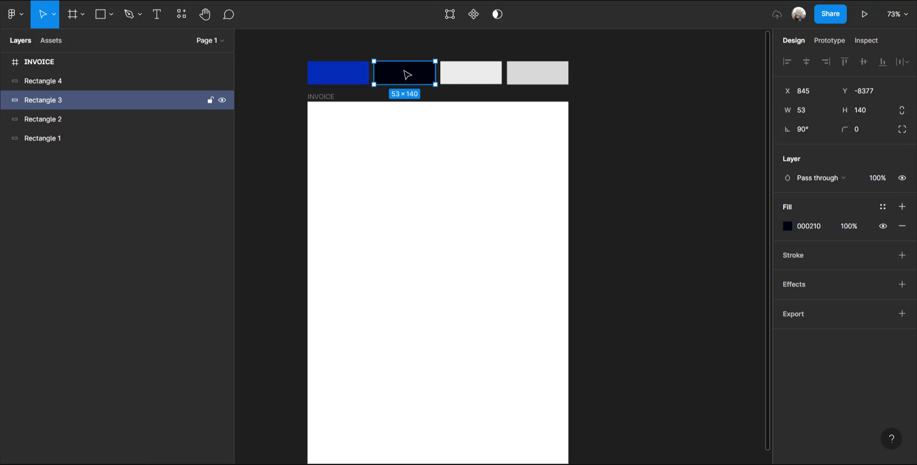
click(902, 210)
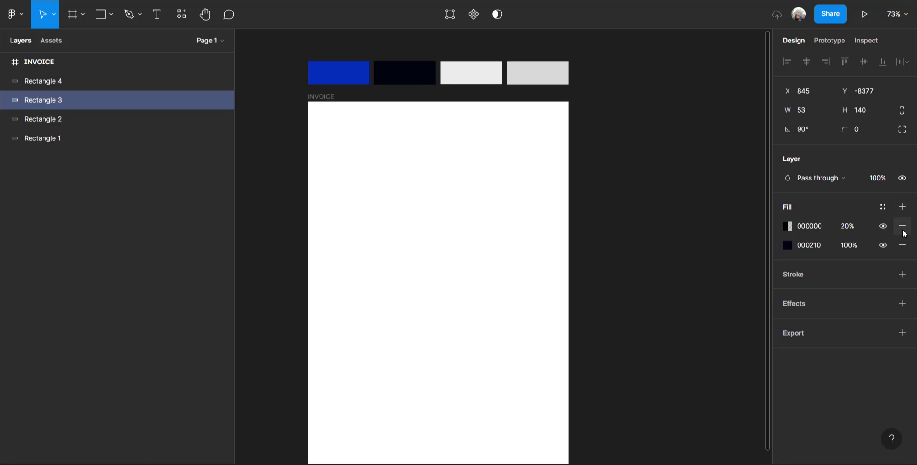
click(901, 226)
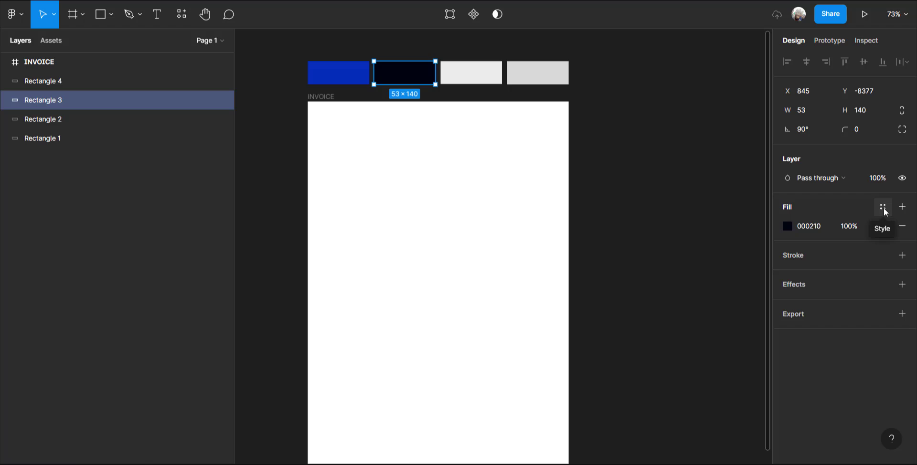
click(883, 210)
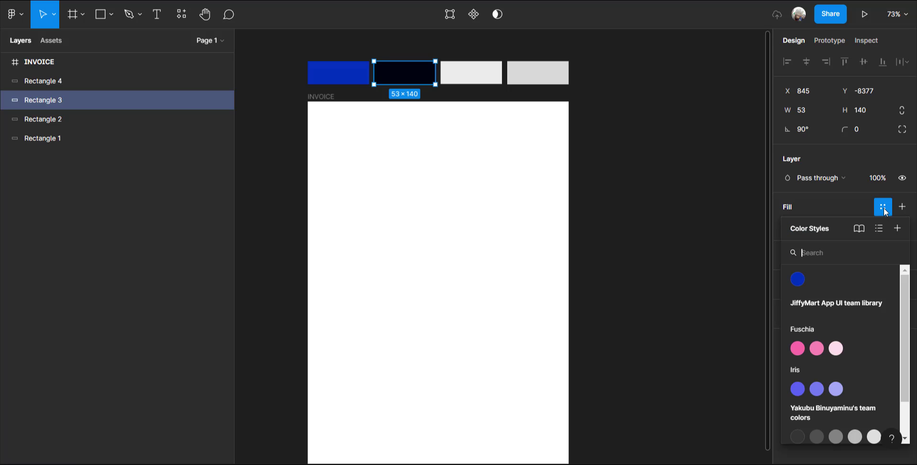
click(898, 229)
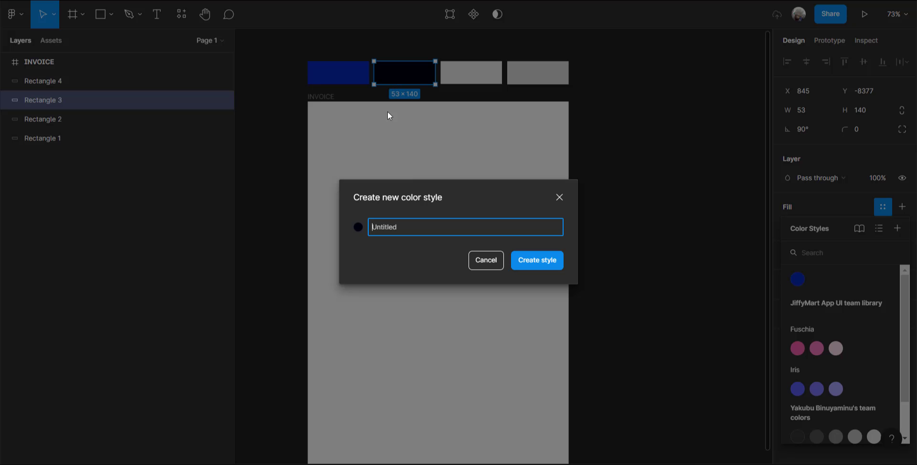
text(Text)
click(536, 264)
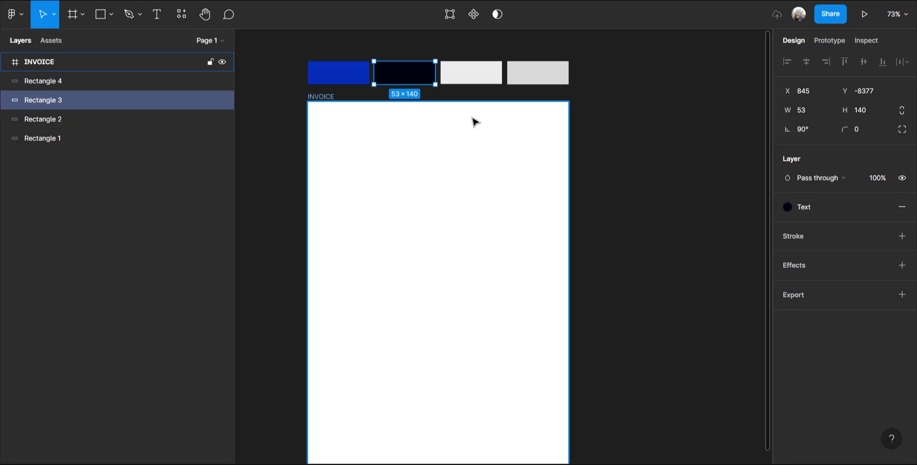
Create a colour style named Alt from the light grey swatch's EBEBEB fill.
click(474, 79)
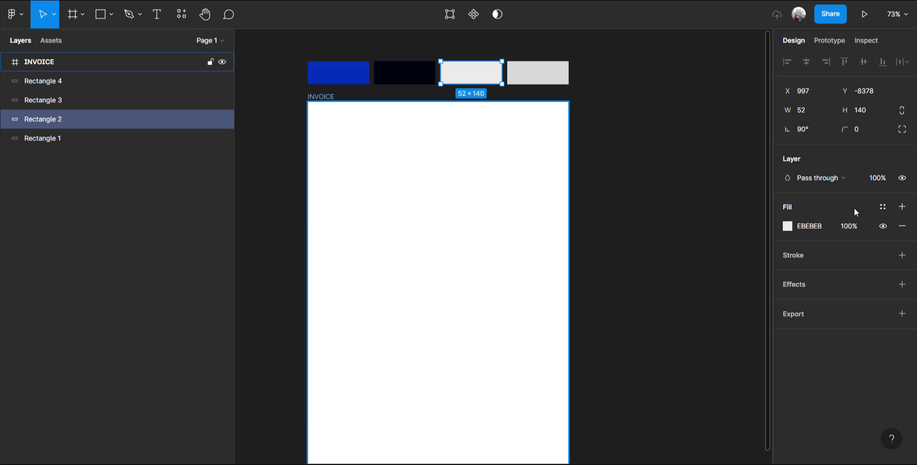
click(882, 206)
click(897, 229)
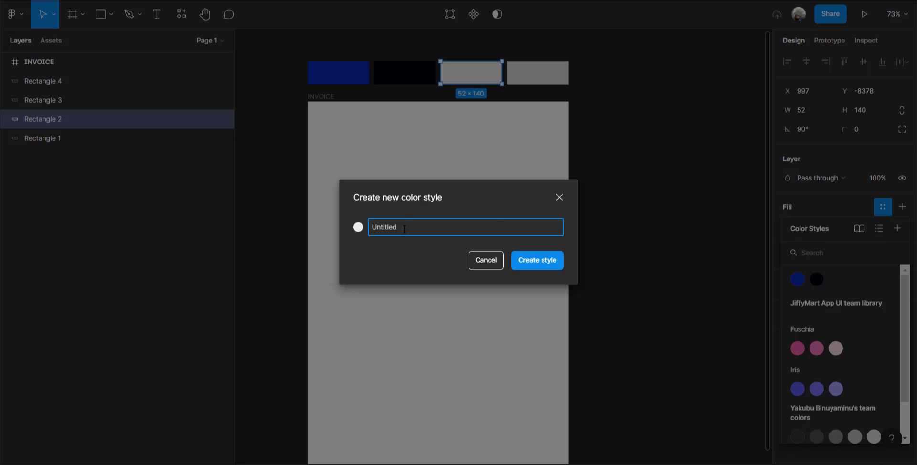
text(Alt)
click(543, 264)
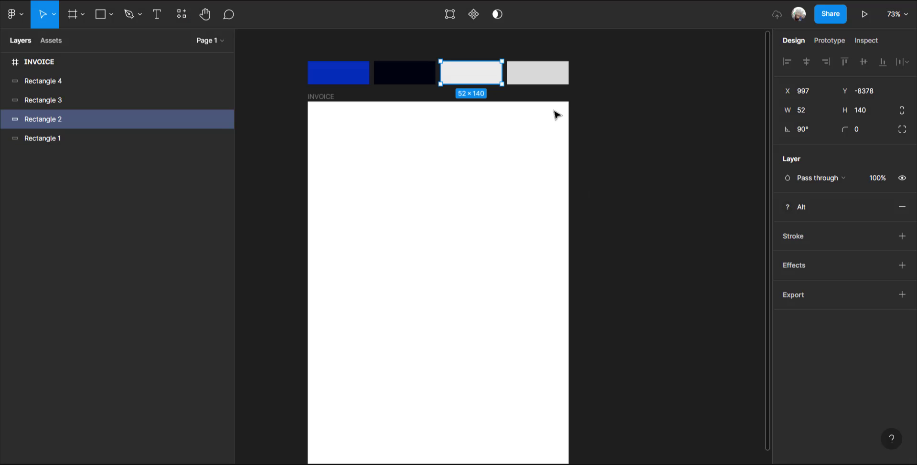
Create a colour style named Secondary from the D9D9D9 grey swatch's fill and deselect the swatch.
click(541, 79)
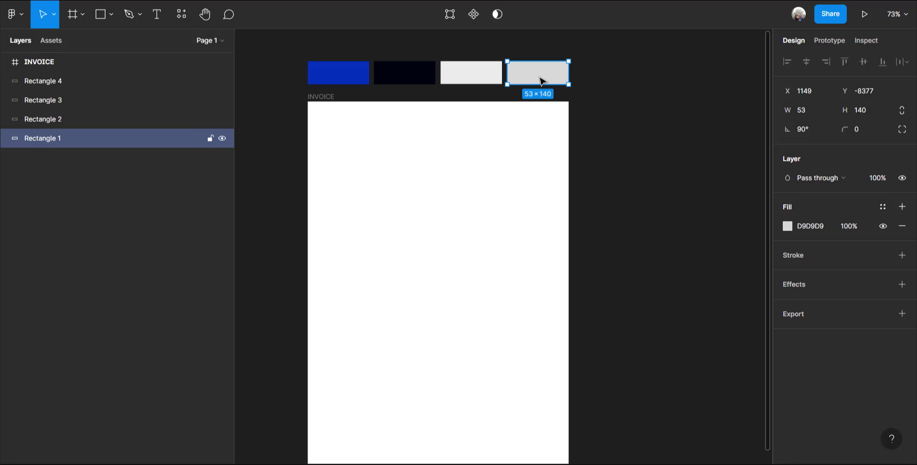
click(880, 206)
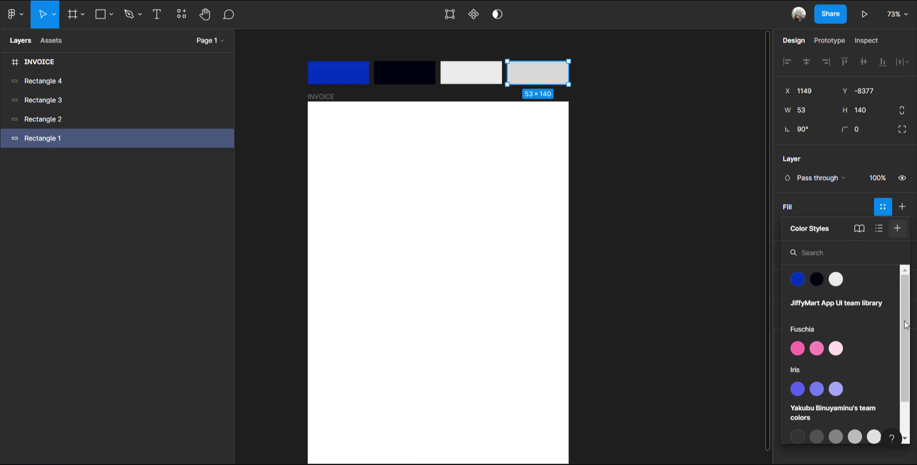
click(898, 228)
text(Secondary)
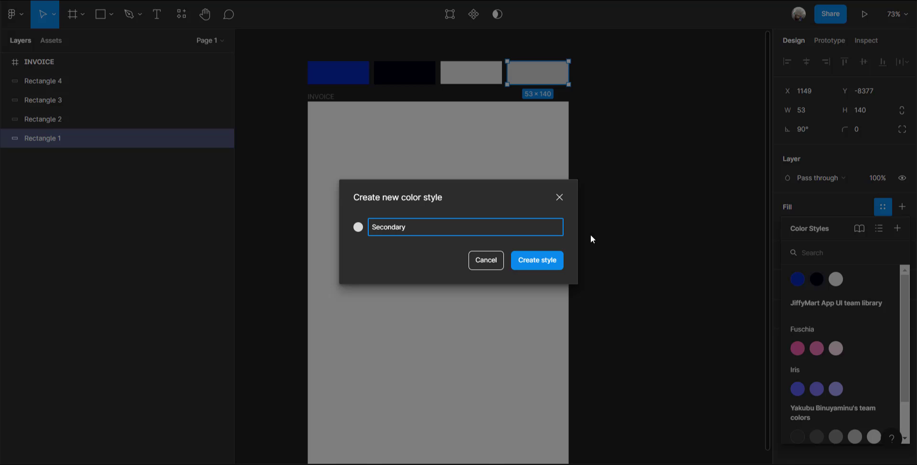
click(547, 263)
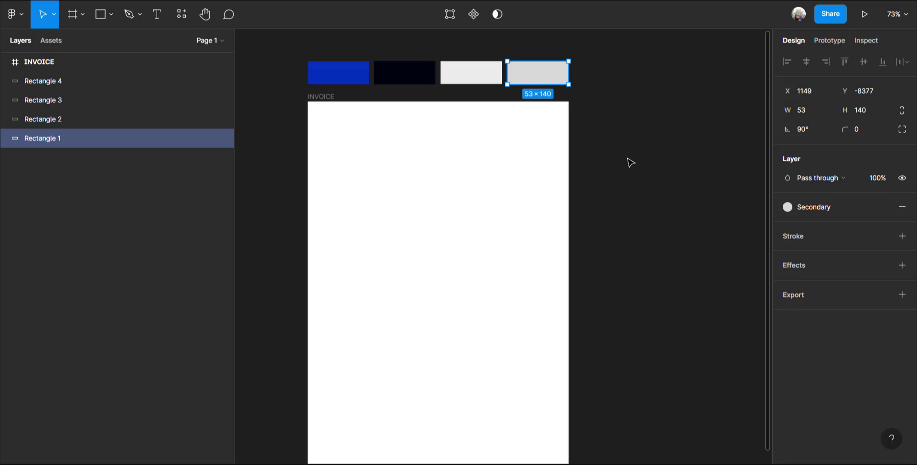
click(626, 163)
scroll(564, 176, down, 1)
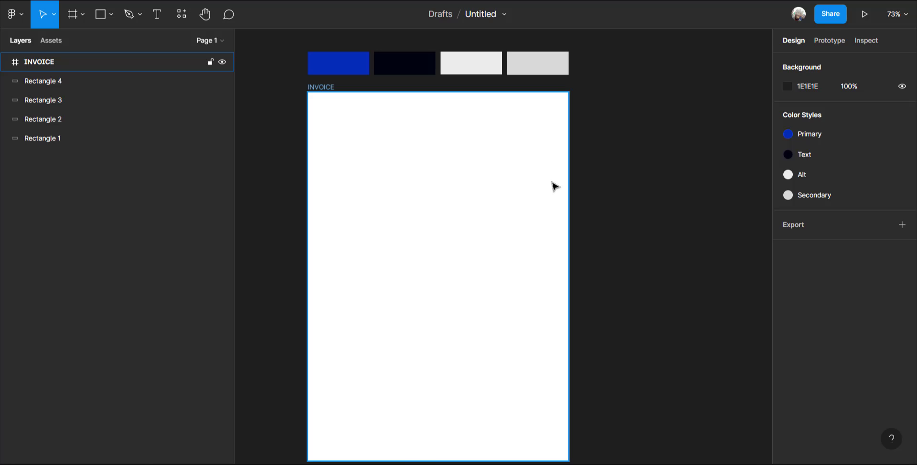
Draw a rectangle about 346 × 481 inside the INVOICE frame and align it to the frame's top-left corner at X 0, Y 0.
click(554, 186)
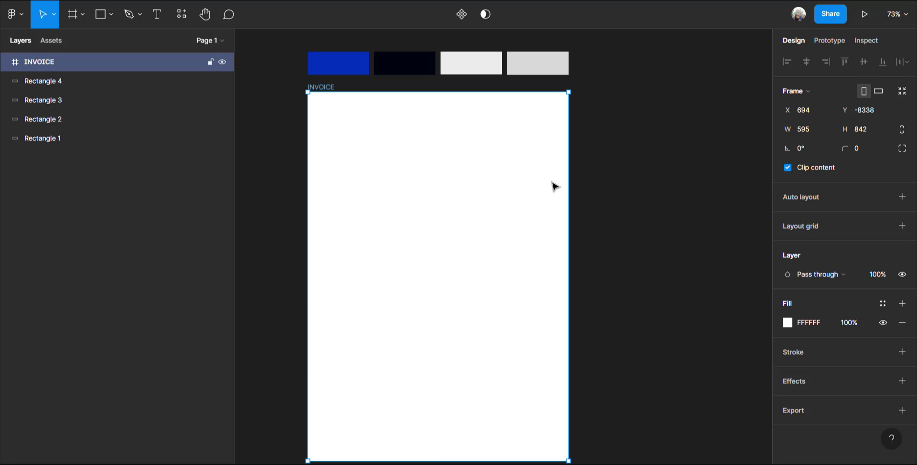
scroll(527, 193, down, 1)
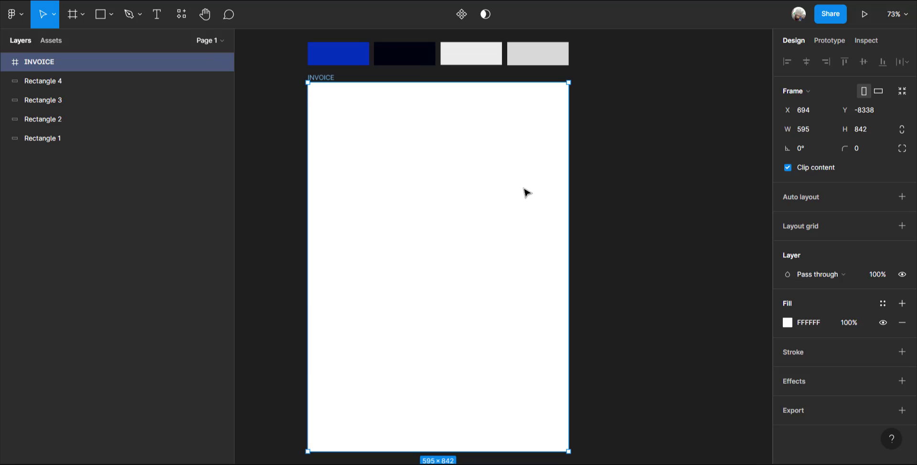
click(101, 15)
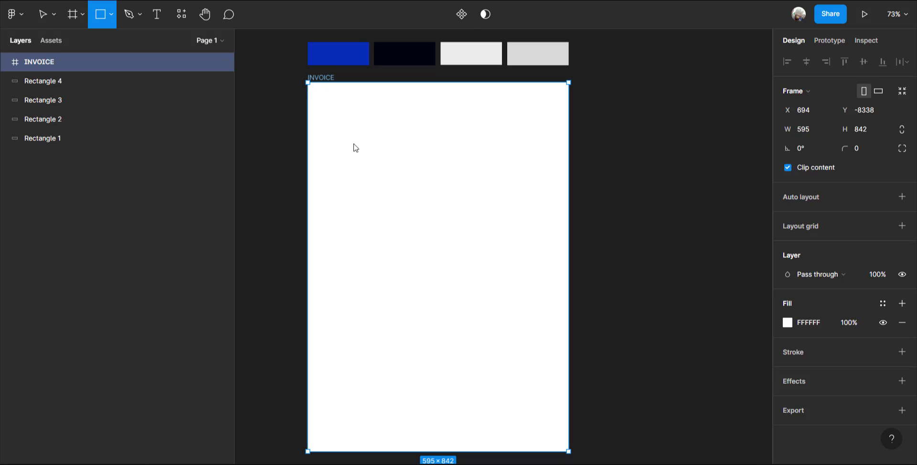
drag(308, 93, 460, 305)
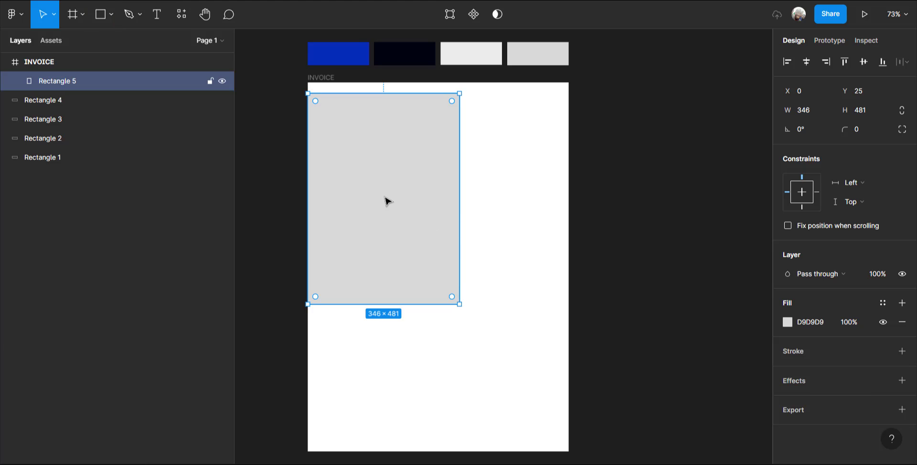
drag(379, 200, 380, 190)
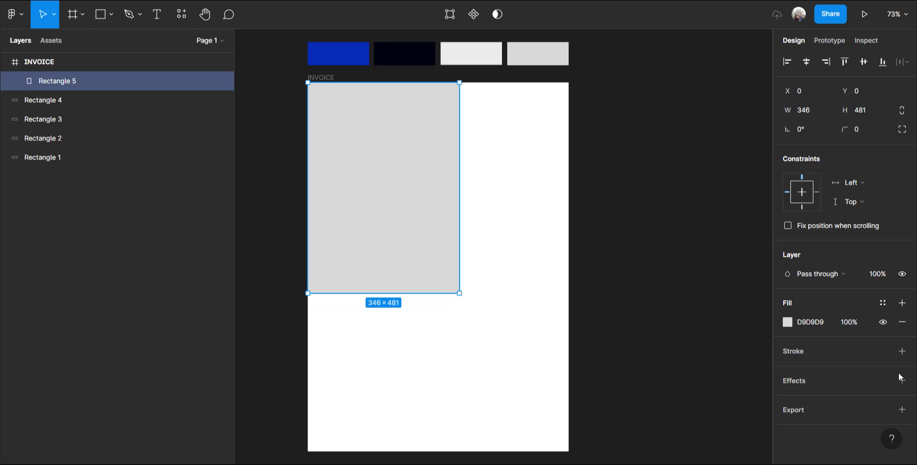
Apply the Primary colour style to the new rectangle's fill.
click(883, 303)
click(797, 297)
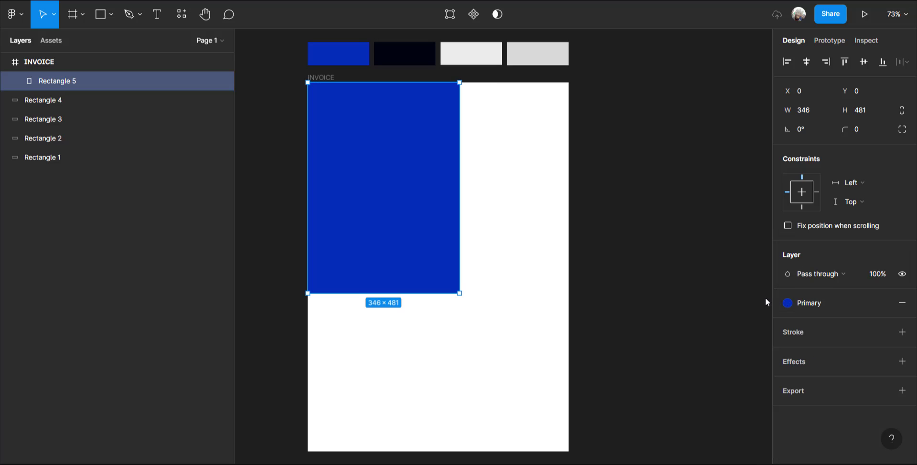
scroll(379, 344, up, 1)
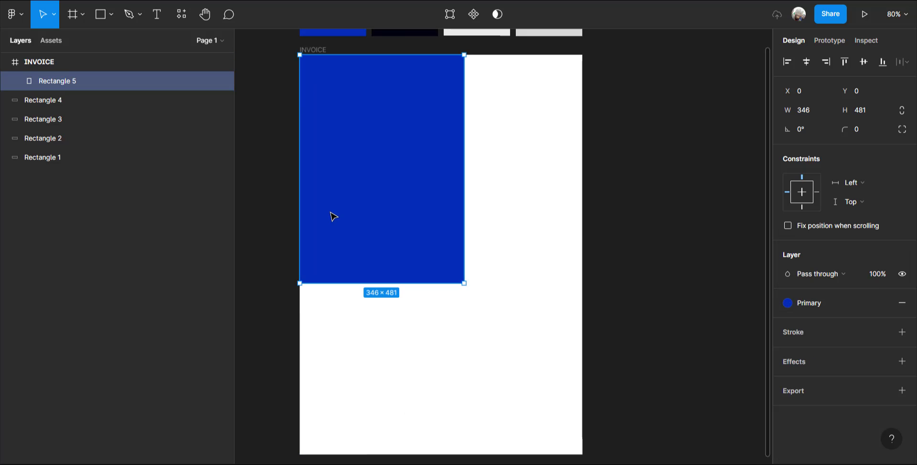
Reshape the blue rectangle into a triangle by merging its bottom-right vertex into the bottom-left one at X 0, Y 481.
double_click(373, 203)
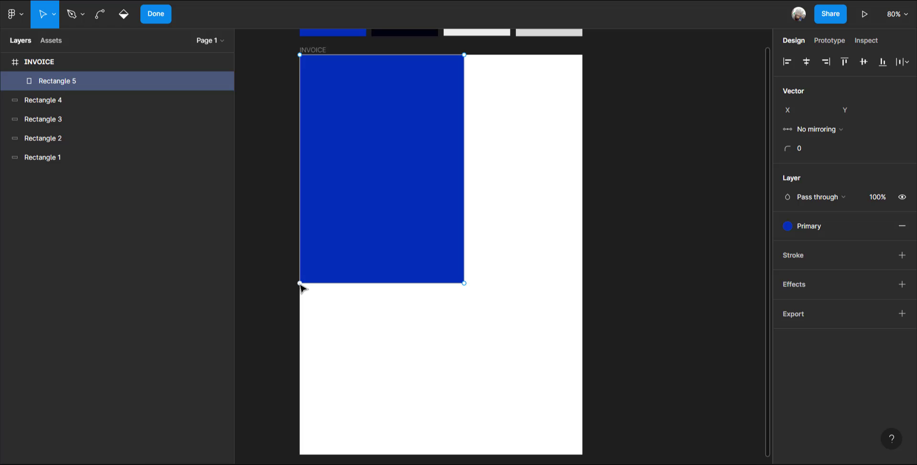
drag(465, 285, 303, 287)
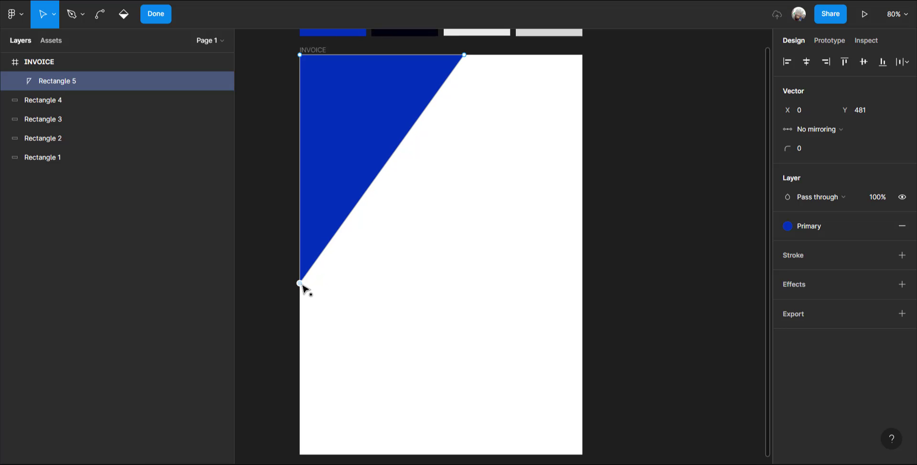
scroll(556, 251, down, 1)
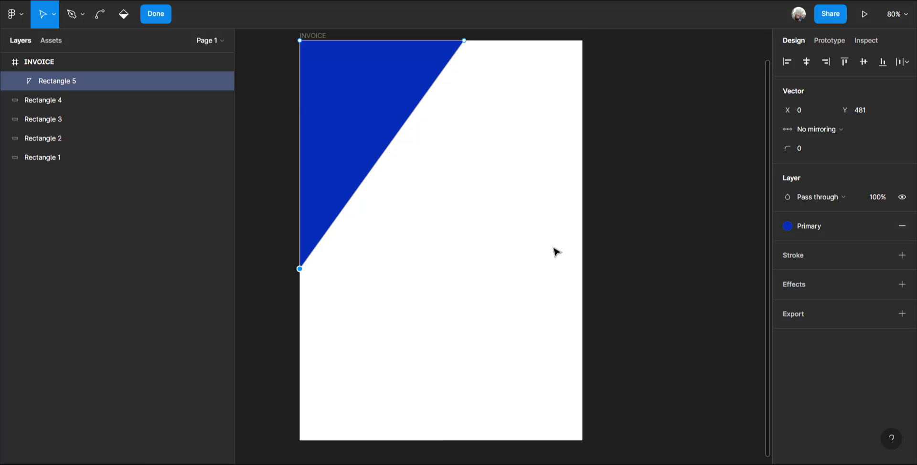
key(Escape)
scroll(536, 234, up, 3)
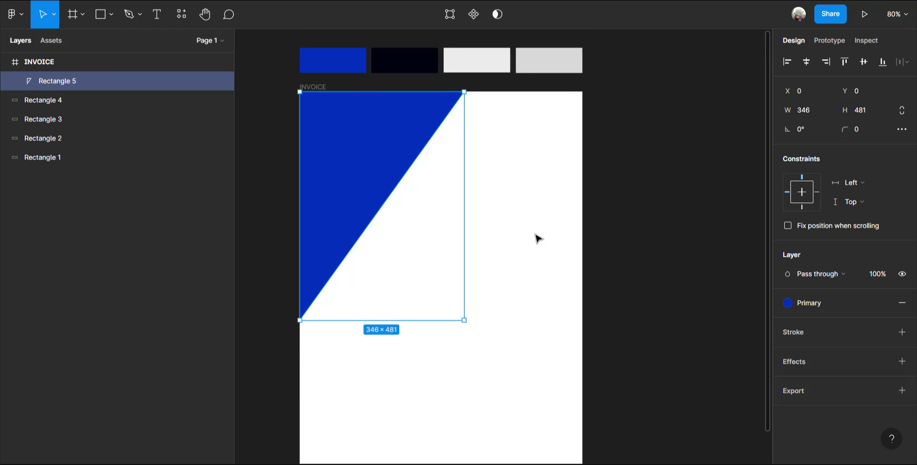
Add a layout grid to the INVOICE frame with the 10 px grid setting.
click(316, 102)
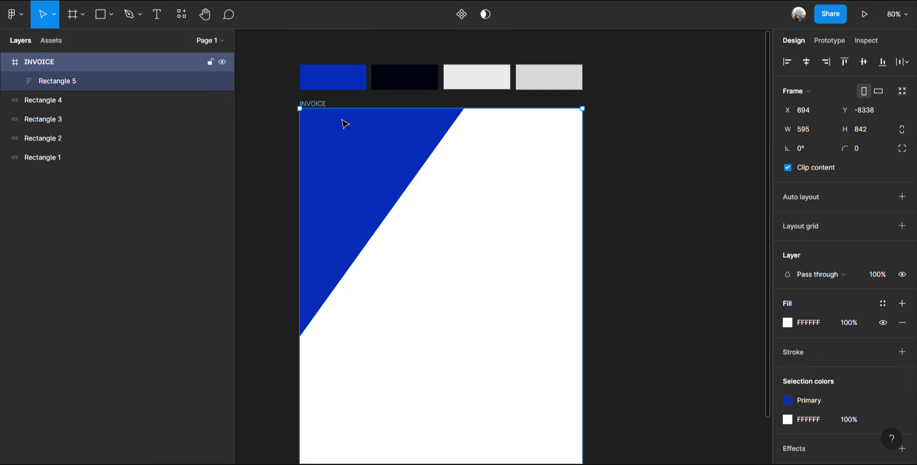
scroll(904, 366, down, 2)
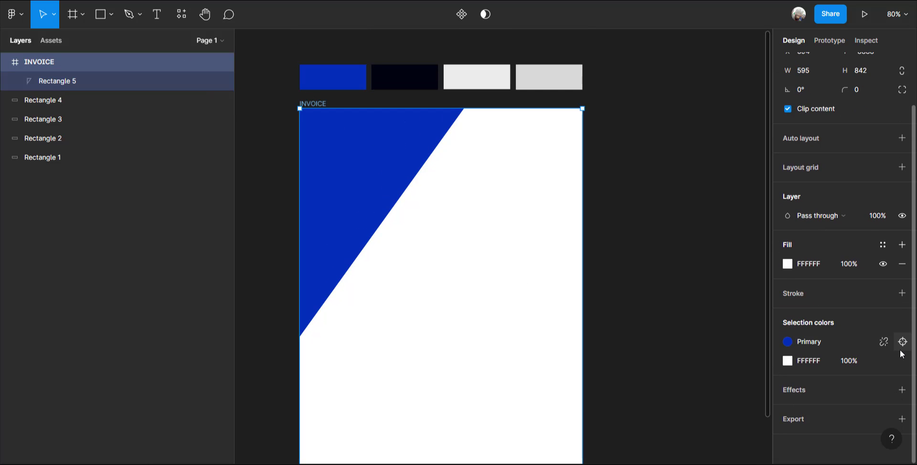
scroll(425, 238, up, 1)
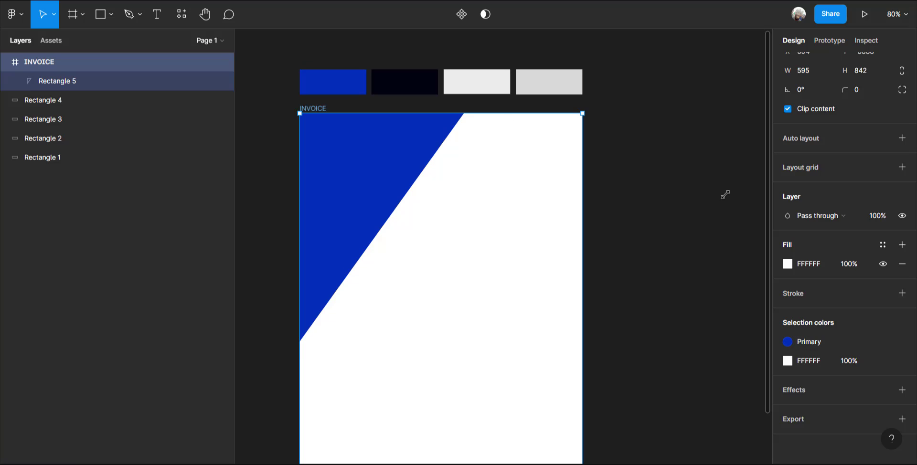
scroll(860, 296, up, 2)
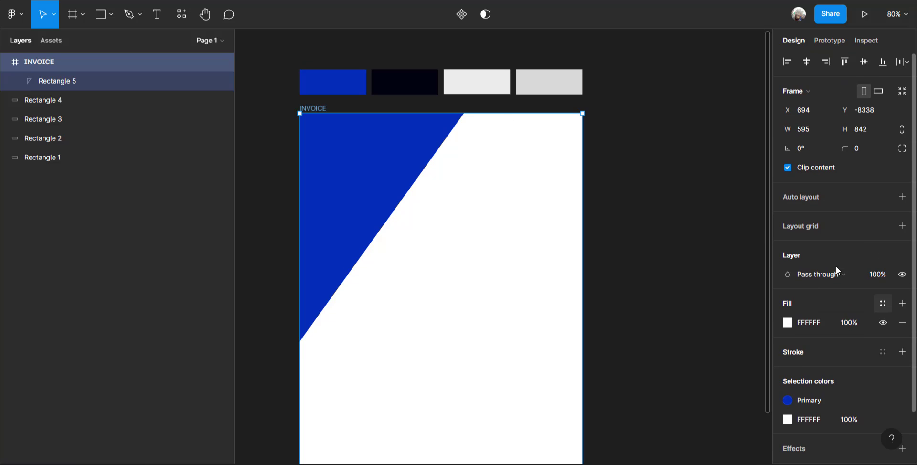
click(901, 226)
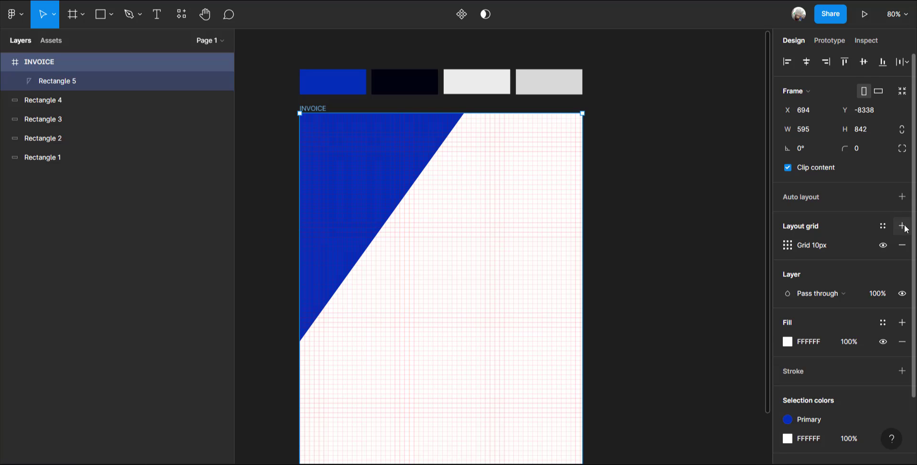
Change the INVOICE frame's layout grid from a uniform grid to 6 stretch columns with a margin of 40.
click(786, 246)
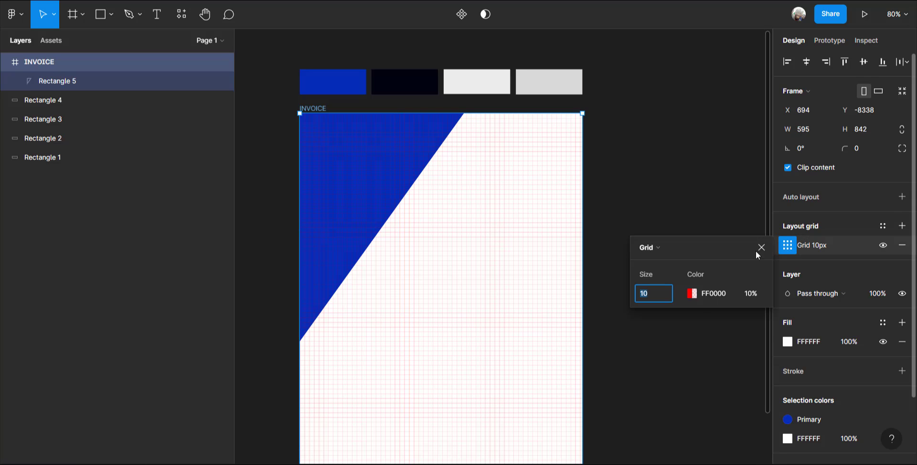
click(674, 248)
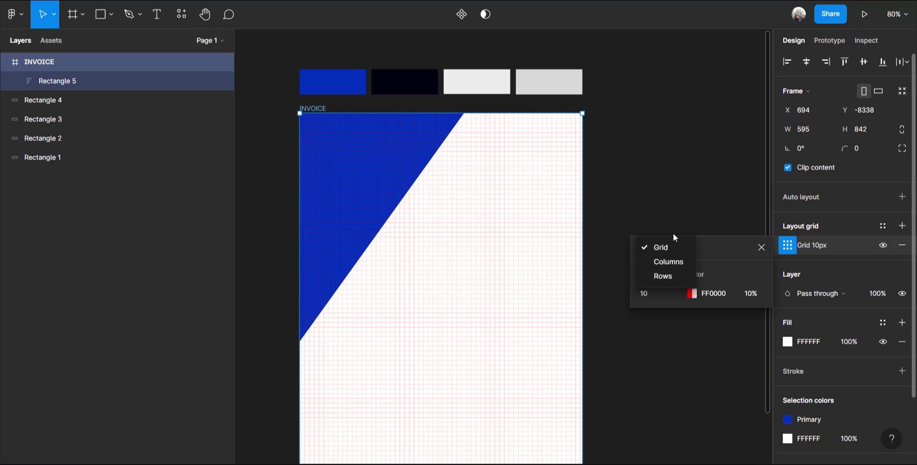
click(674, 261)
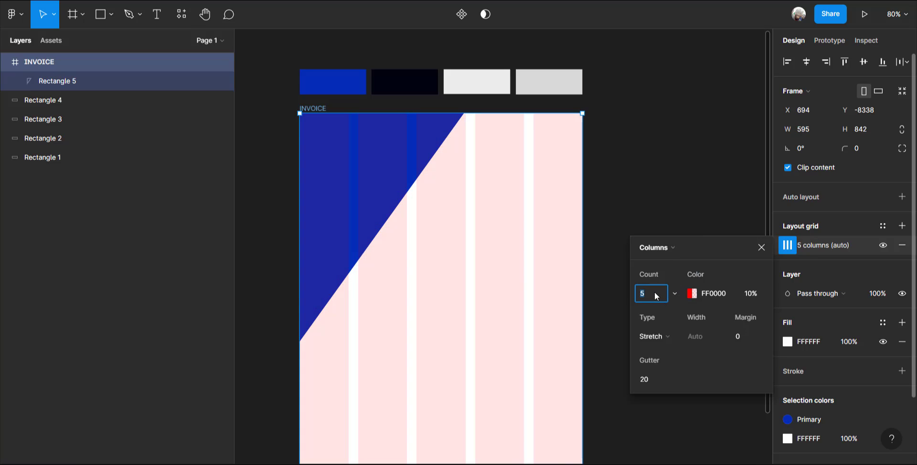
click(654, 293)
text(6)
key(Return)
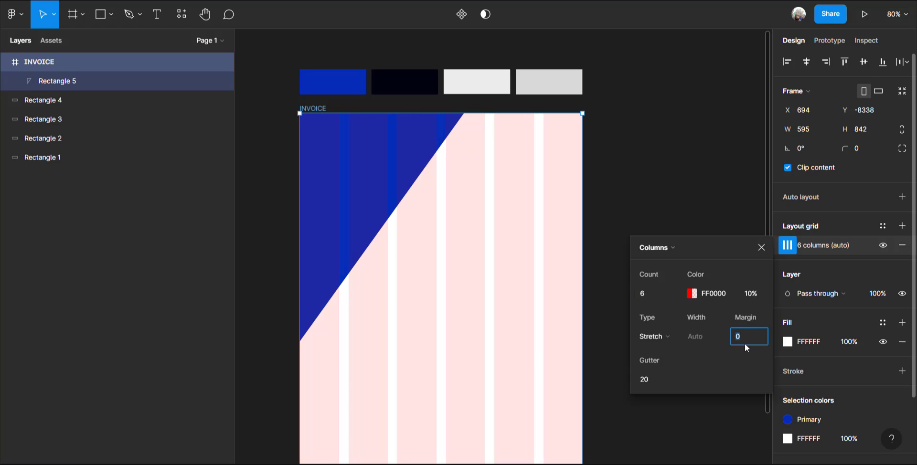
key(Return)
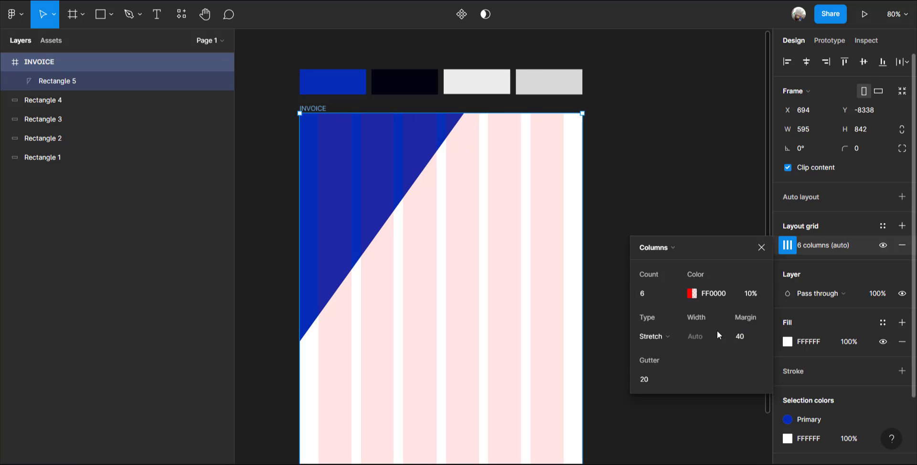
Stretch the blue triangle downward to a height of about 668, keeping its width.
click(368, 191)
scroll(385, 253, down, 1)
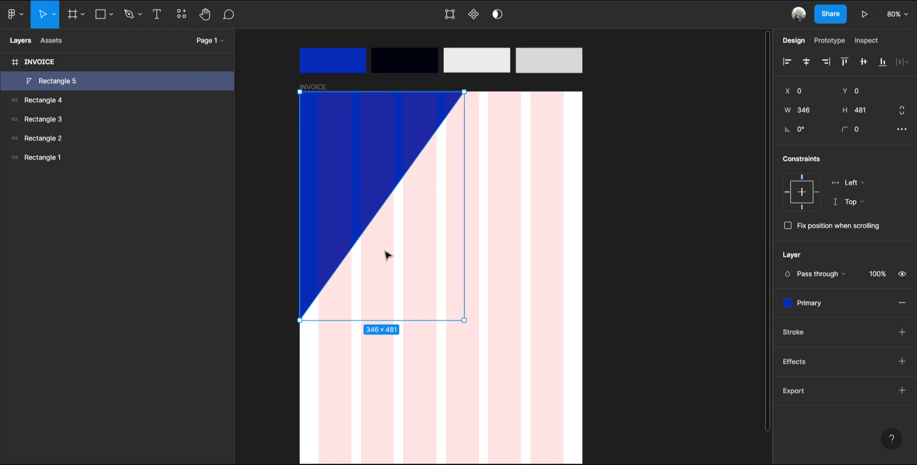
scroll(386, 254, down, 1)
drag(359, 299, 368, 362)
scroll(370, 374, down, 1)
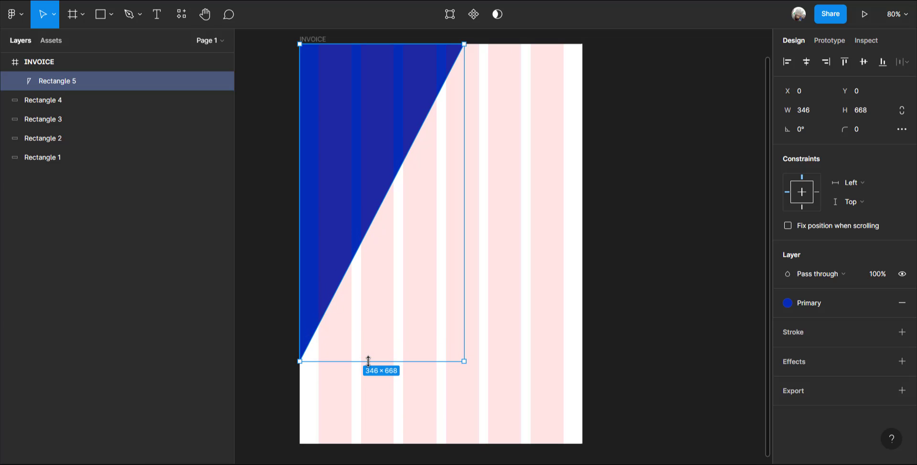
scroll(421, 225, up, 1)
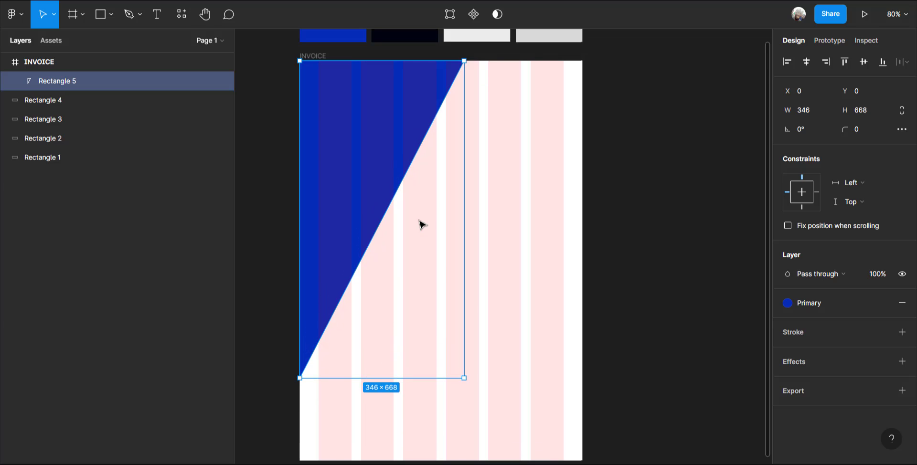
scroll(421, 224, up, 1)
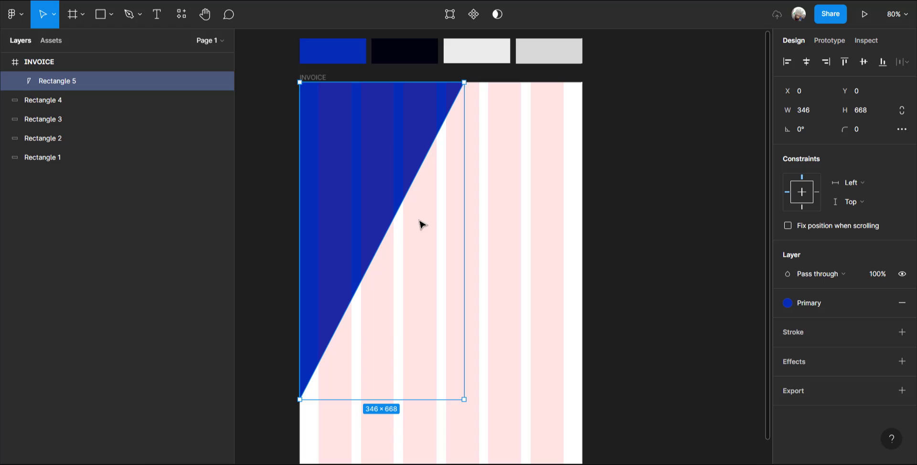
Move the blue triangle's top-right vertex to X 307.5, Y 0, in line with the fourth column's left edge.
click(452, 142)
double_click(413, 139)
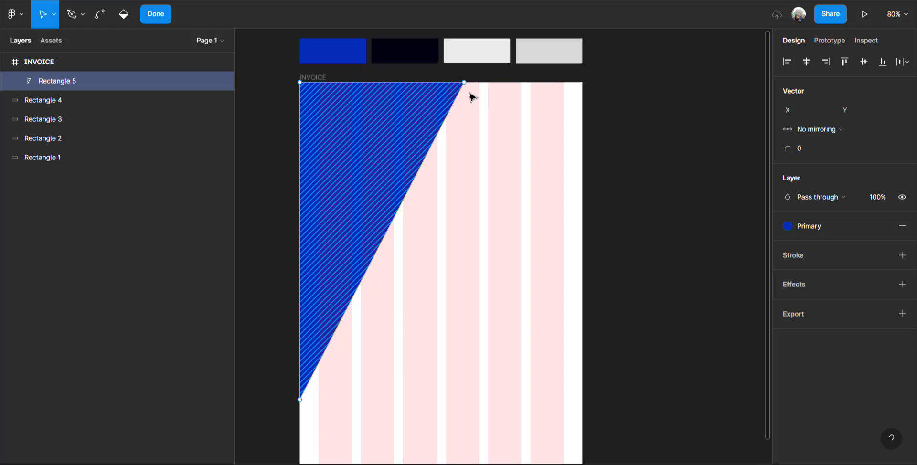
drag(464, 82, 446, 84)
scroll(451, 95, up, 5)
scroll(449, 100, up, 5)
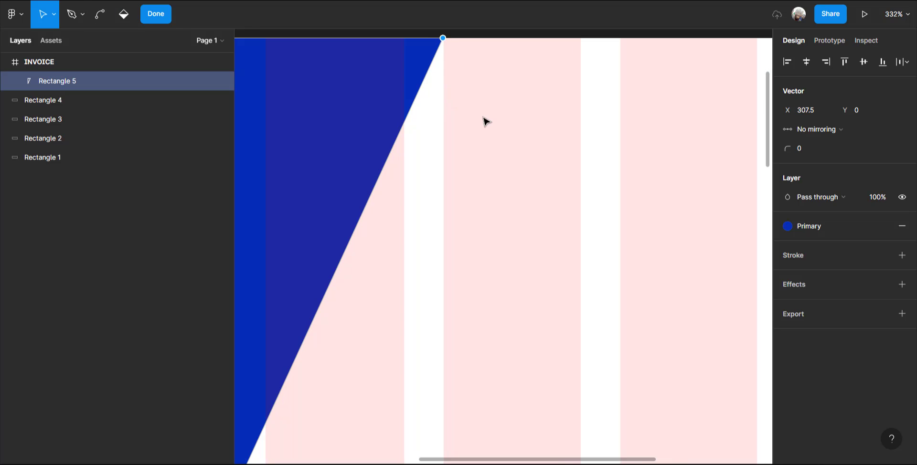
key(Escape)
key(Escape)
Shorten the blue triangle from its lower edge to about 308 × 652.
scroll(485, 133, down, 2)
scroll(485, 137, down, 6)
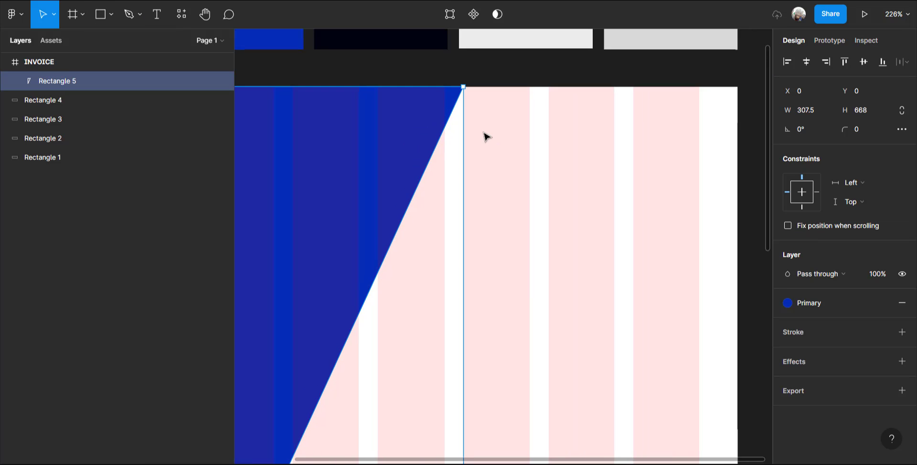
scroll(485, 136, down, 3)
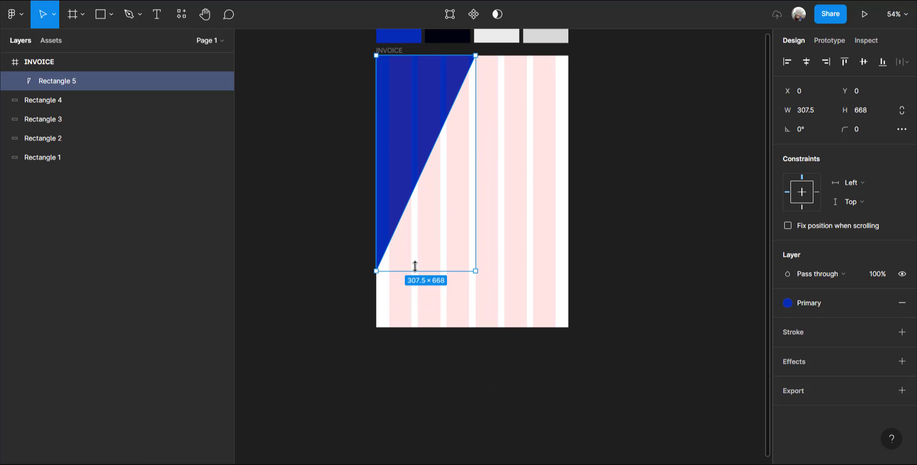
mouse_move(415, 266)
mouse_down()
mouse_move(414, 244)
mouse_move(418, 266)
mouse_up()
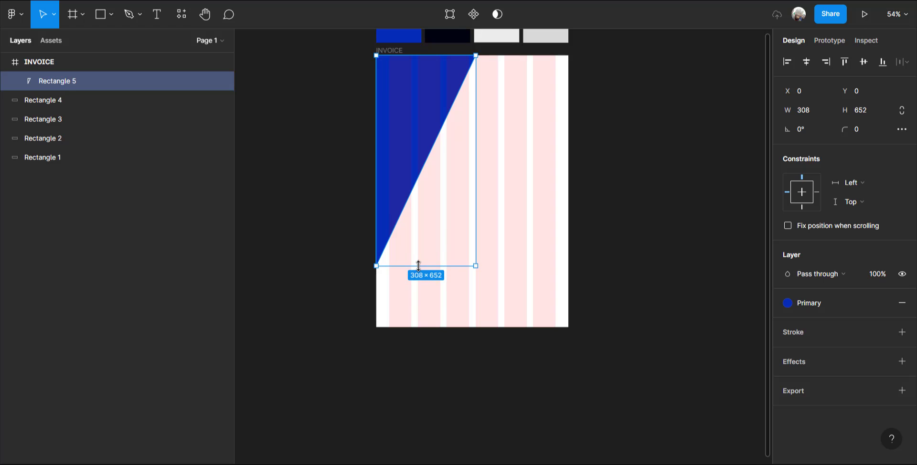
click(609, 125)
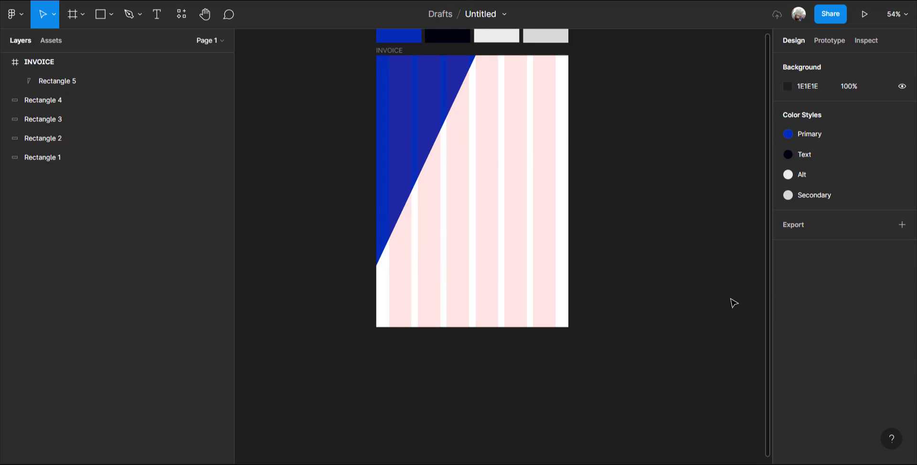
Draw a rectangle about 469 × 260 in the INVOICE frame's bottom-left corner, starting at X 0, Y 582.
scroll(608, 256, down, 2)
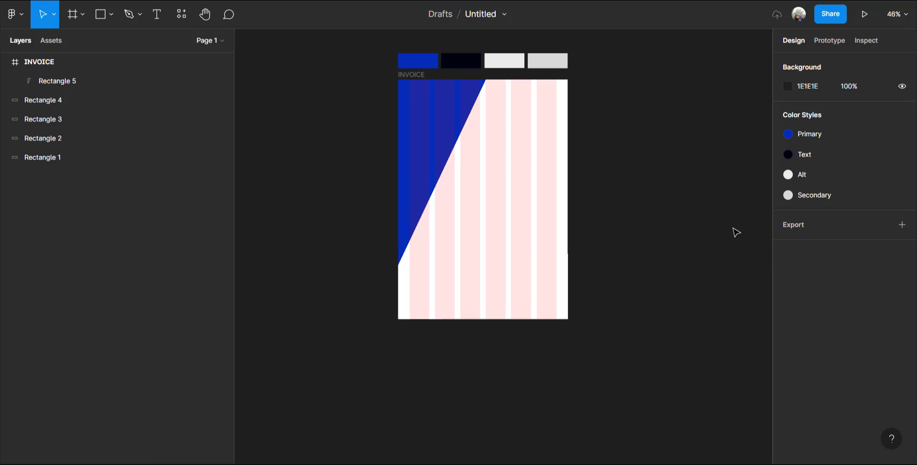
scroll(720, 237, up, 3)
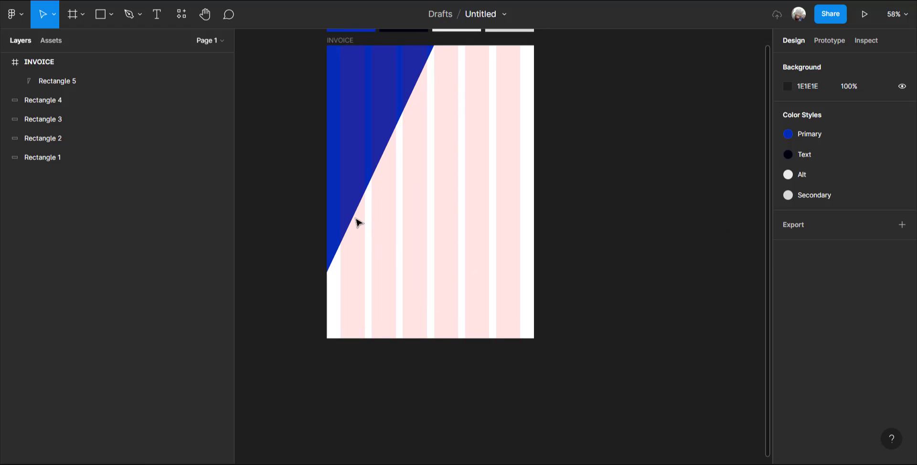
click(100, 14)
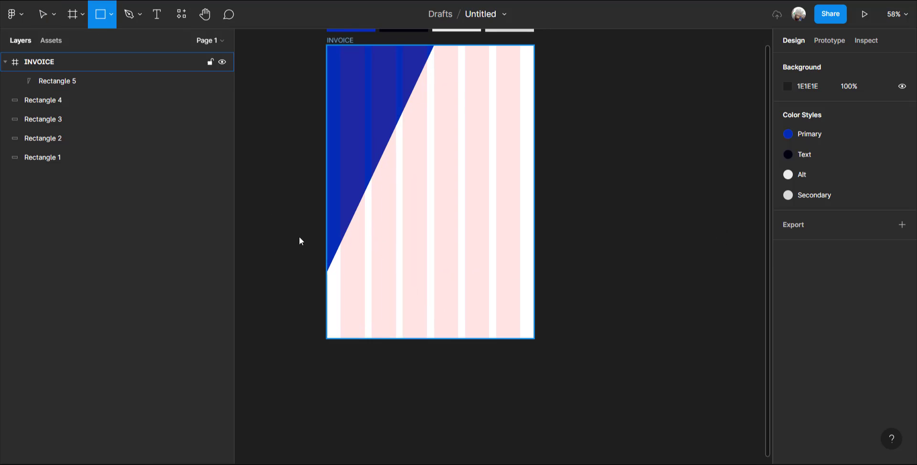
drag(340, 248, 347, 252)
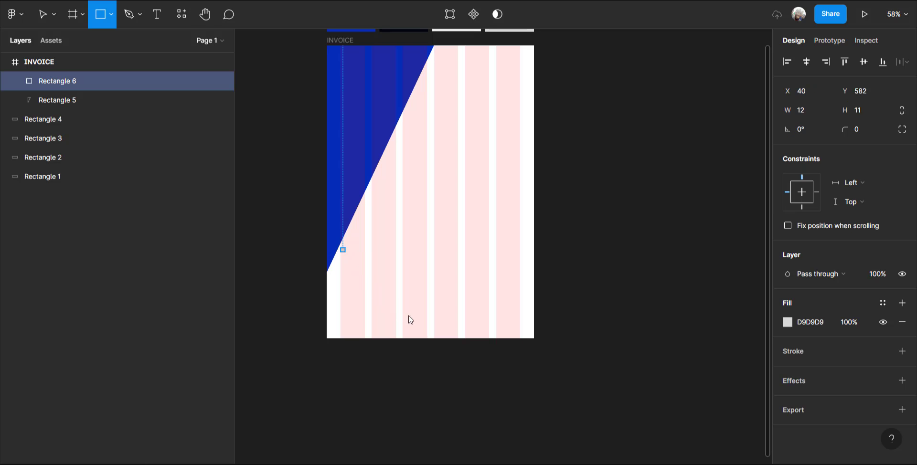
drag(410, 320, 490, 340)
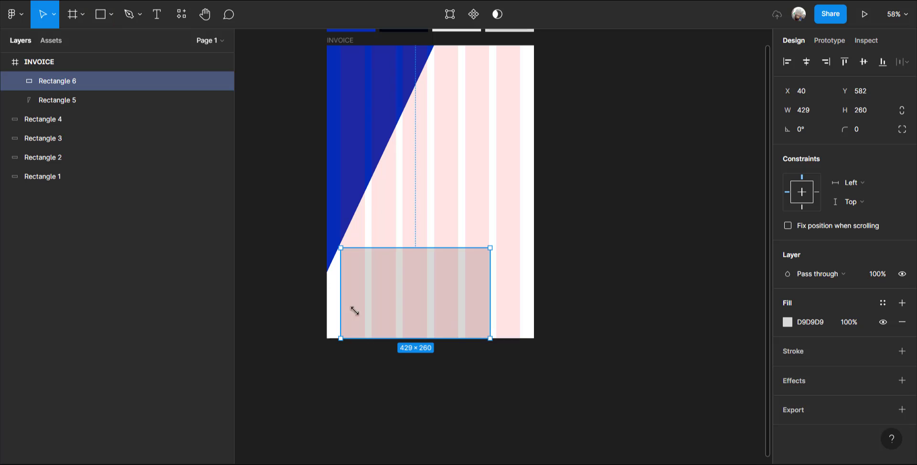
drag(340, 302, 327, 302)
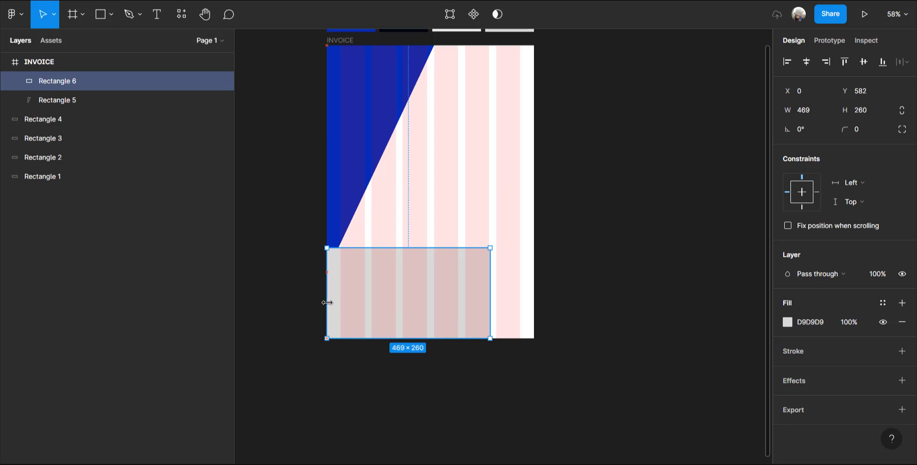
Reshape the grey rectangle into a triangle by merging its top-right vertex into the bottom-right one at X 469, Y 842.
double_click(442, 290)
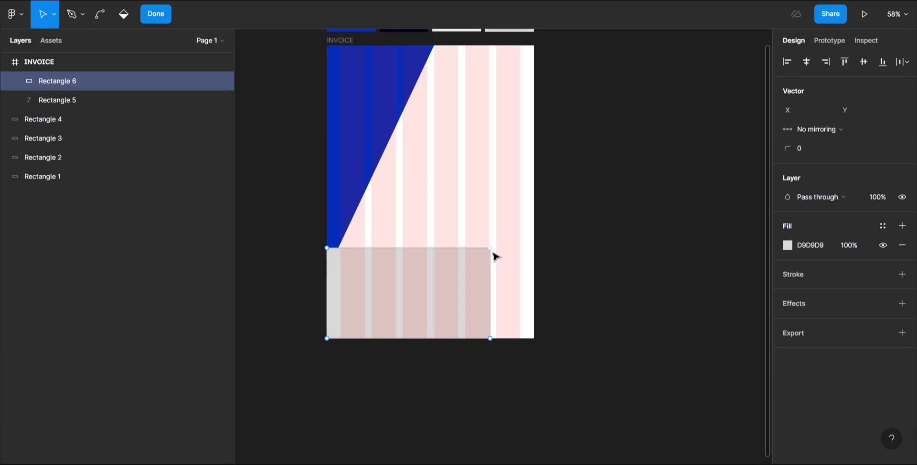
drag(490, 248, 490, 339)
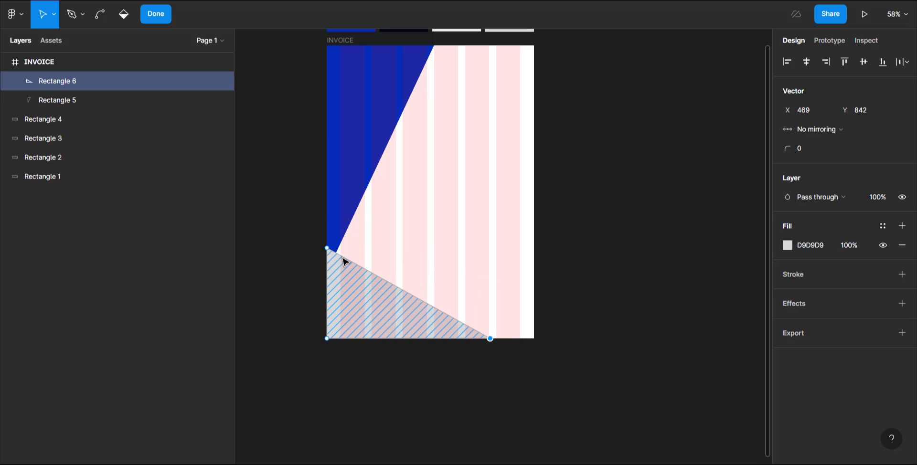
scroll(331, 252, right, 10)
scroll(331, 251, down, 1)
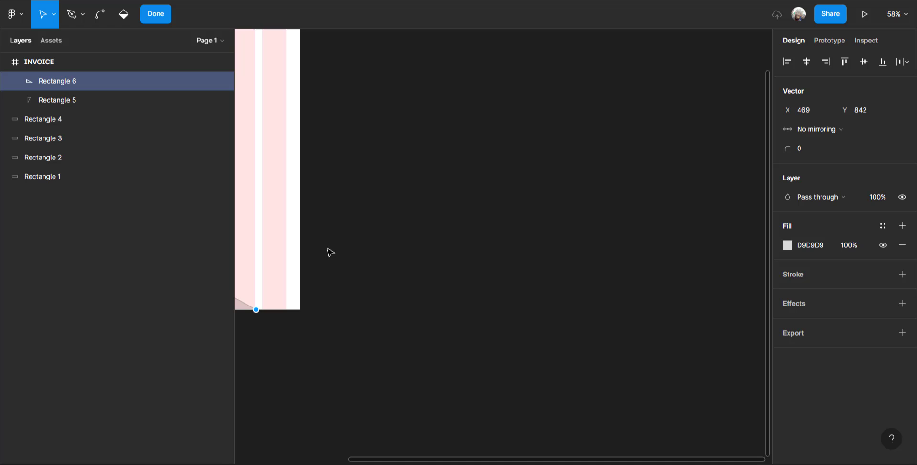
scroll(356, 255, left, 10)
scroll(356, 255, up, 1)
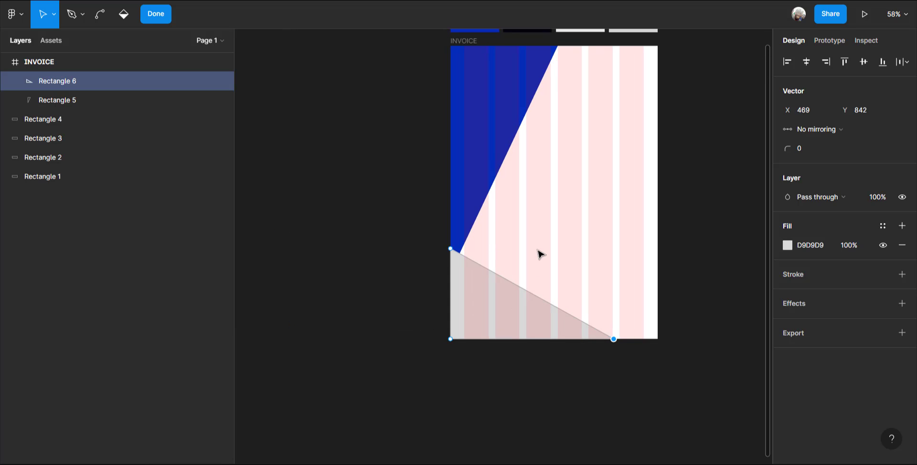
key(Escape)
click(563, 217)
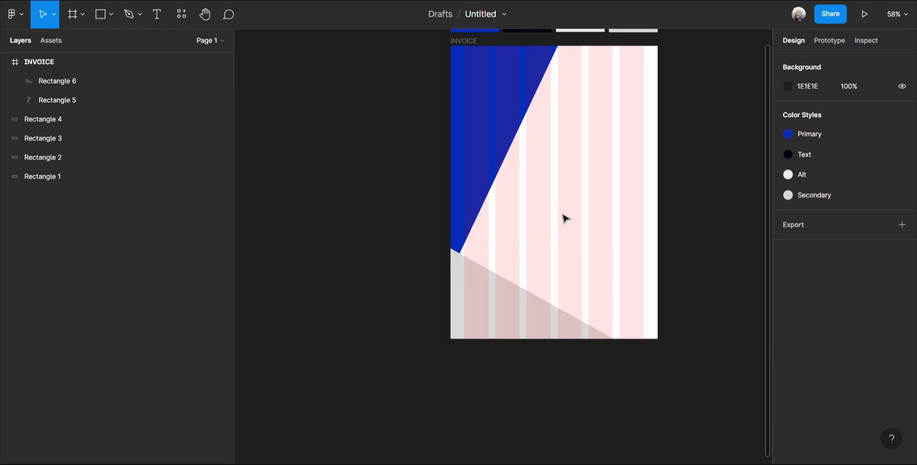
Enlarge the grey triangle to about 555 × 296 so it reaches the last column's right edge.
click(485, 284)
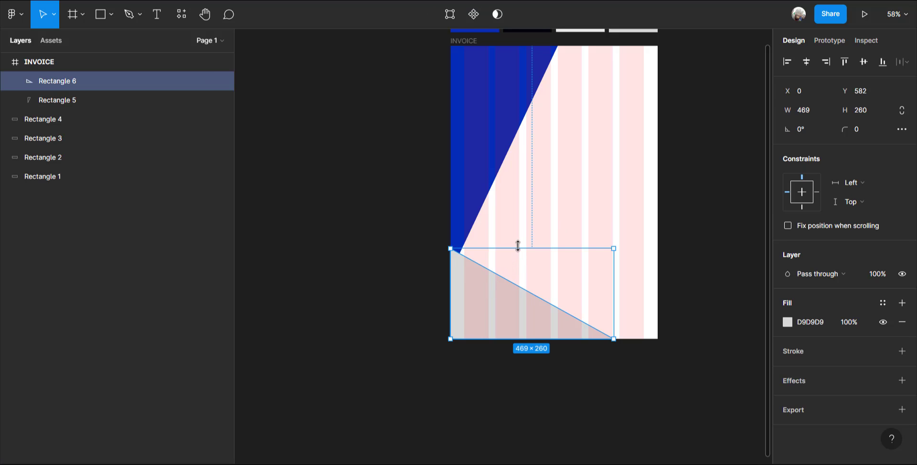
drag(614, 249, 644, 236)
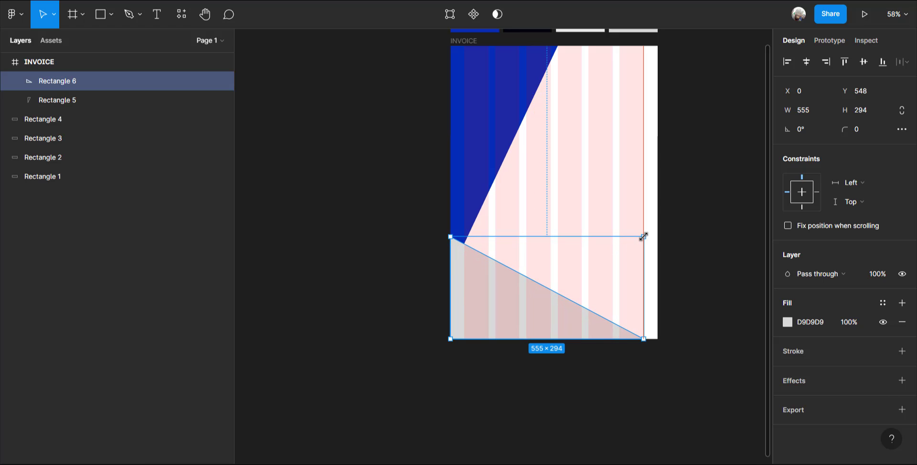
scroll(595, 288, up, 1)
scroll(674, 289, up, 4)
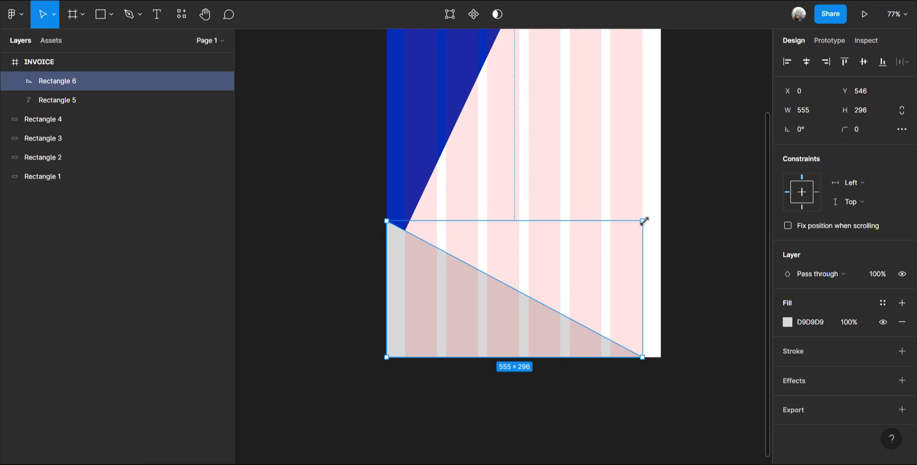
key(Escape)
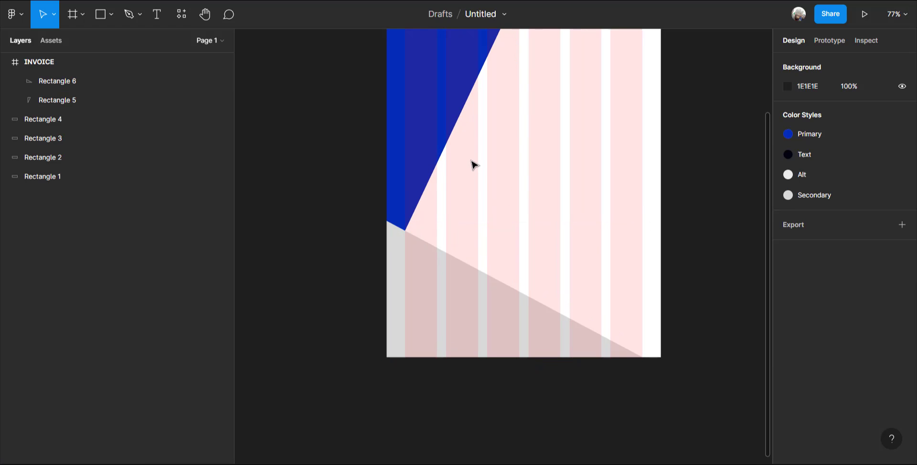
Move the grey triangle behind the blue triangle in the INVOICE frame's layer order.
click(455, 291)
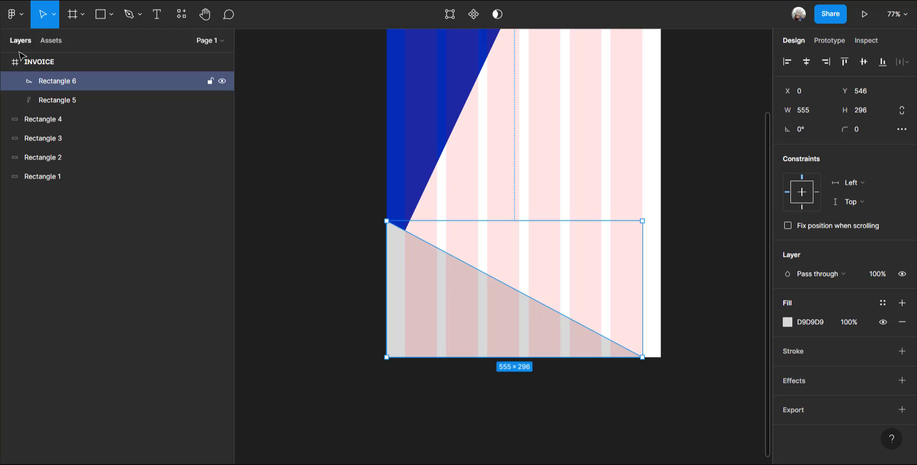
drag(75, 84, 74, 113)
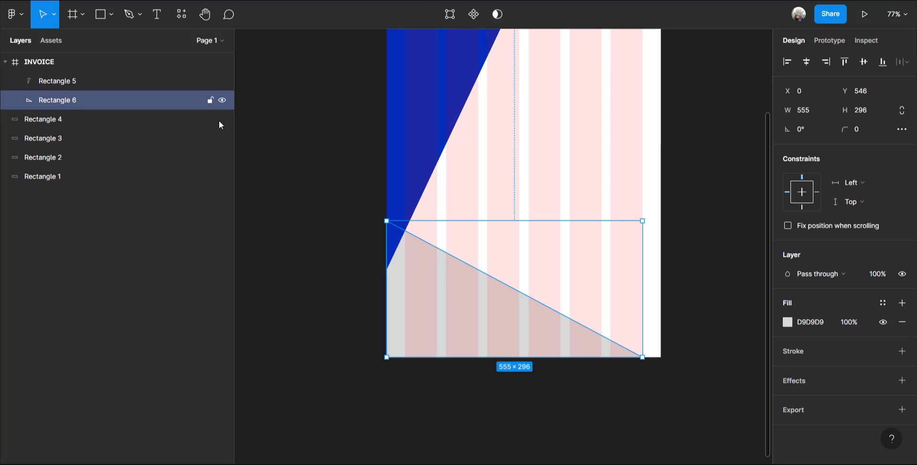
click(713, 161)
scroll(700, 130, up, 3)
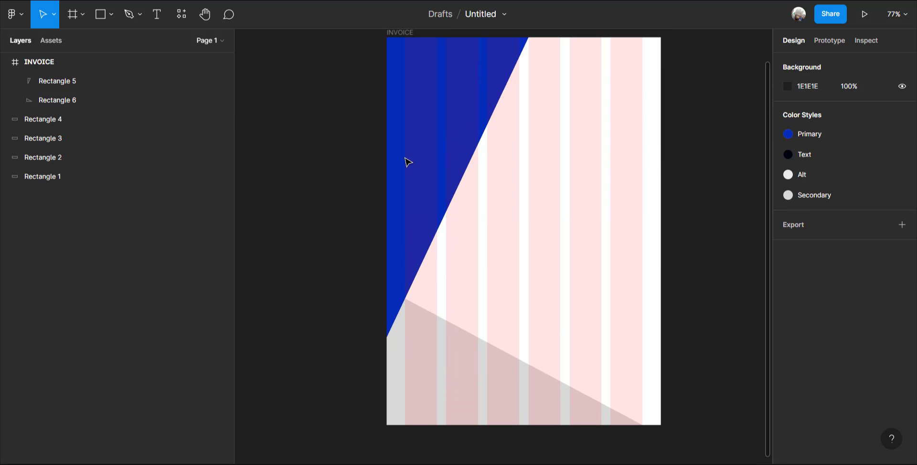
scroll(602, 167, down, 2)
scroll(702, 174, up, 3)
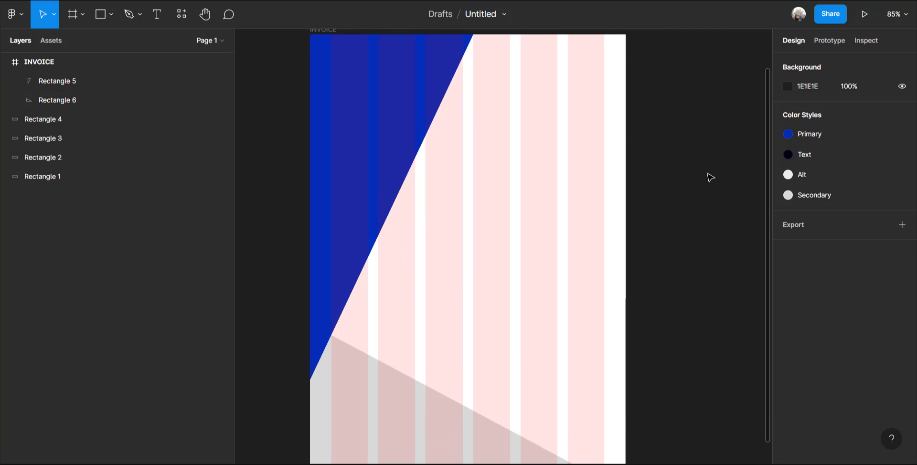
scroll(614, 165, down, 1)
scroll(582, 161, down, 2)
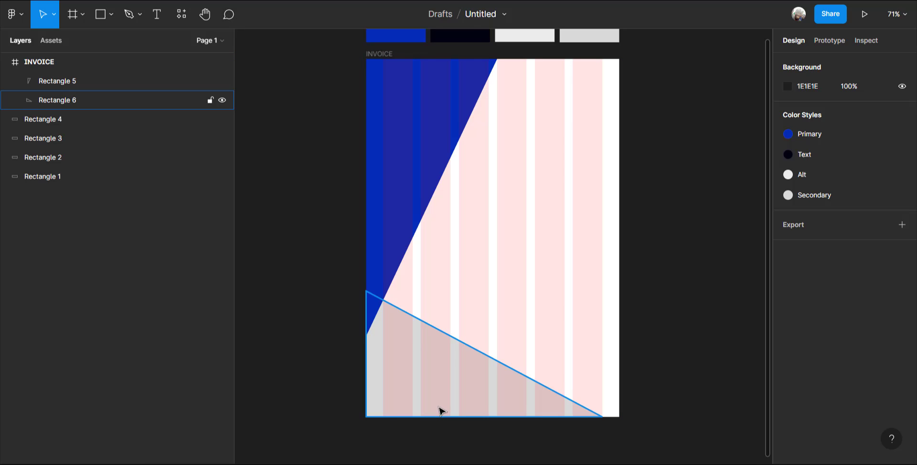
Stretch the grey triangle upward in the INVOICE frame to a height of about 483.
click(438, 395)
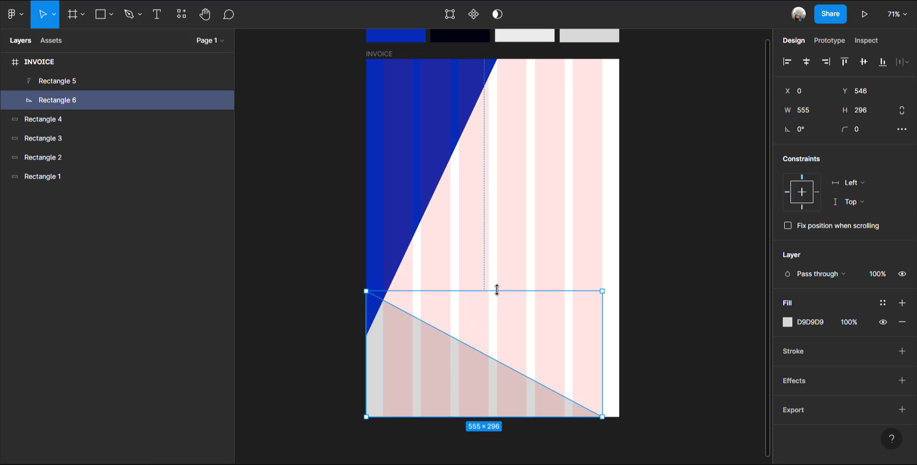
drag(497, 285, 518, 212)
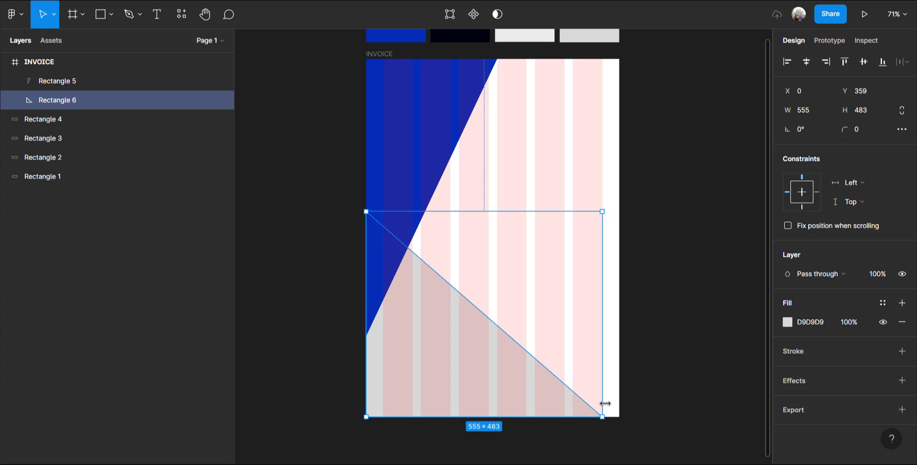
double_click(494, 387)
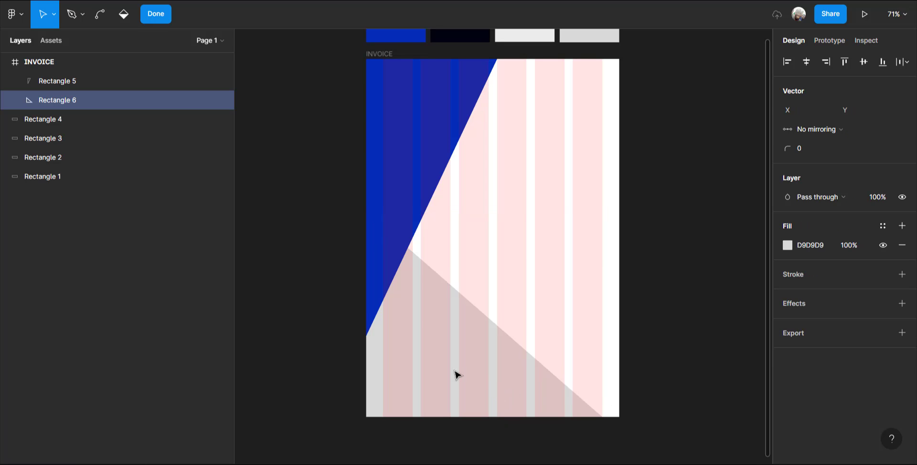
key(Escape)
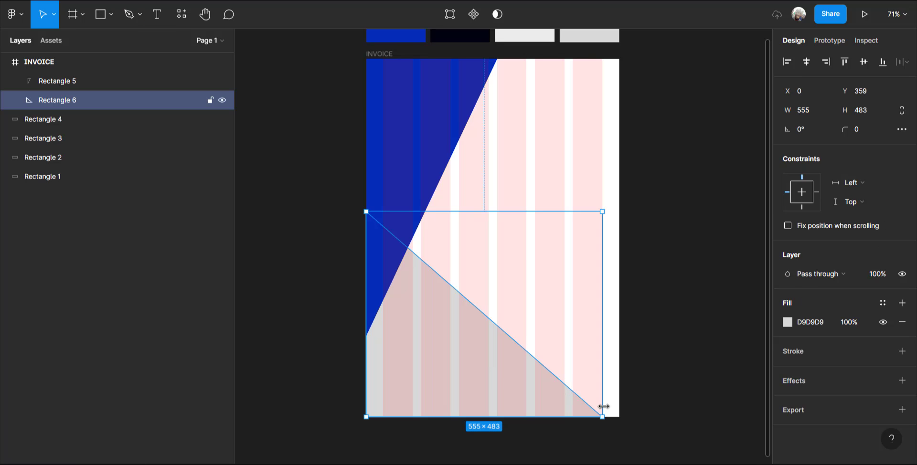
Move the grey triangle's bottom-right vertex inward along the frame's bottom edge, making the shape about 405 wide.
double_click(513, 390)
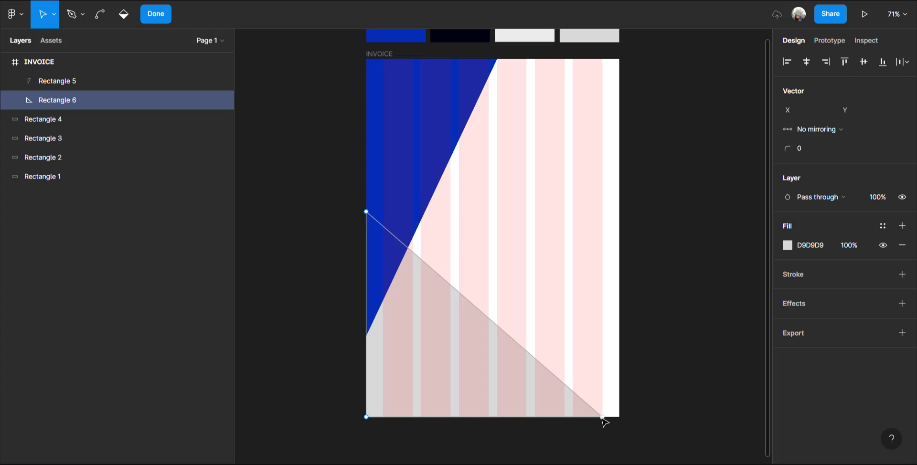
drag(603, 418, 537, 416)
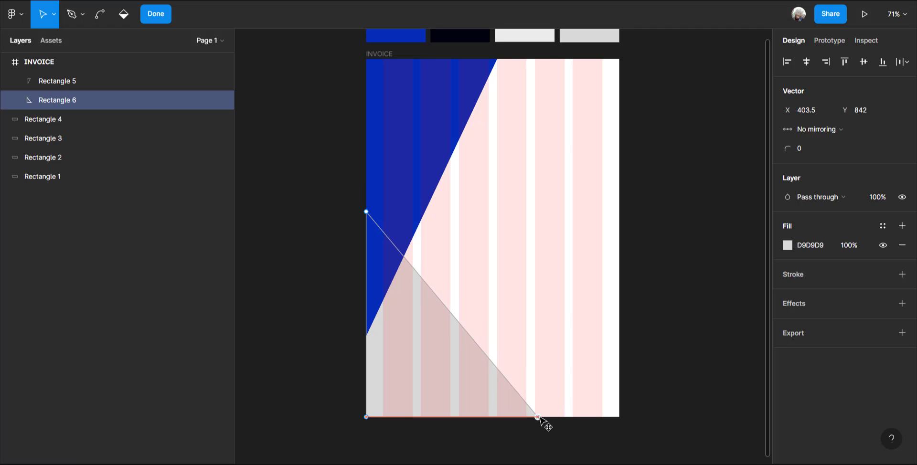
key(Escape)
key(Escape)
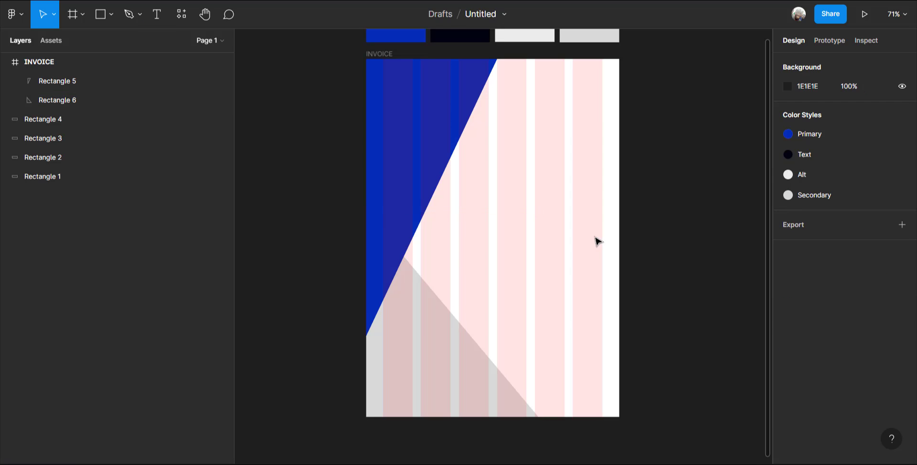
Apply the Secondary colour style to the grey triangle's fill.
click(446, 358)
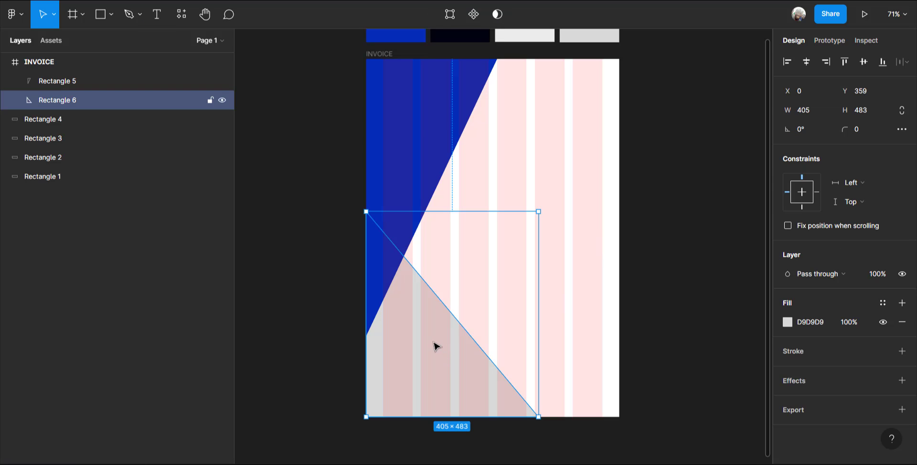
click(882, 305)
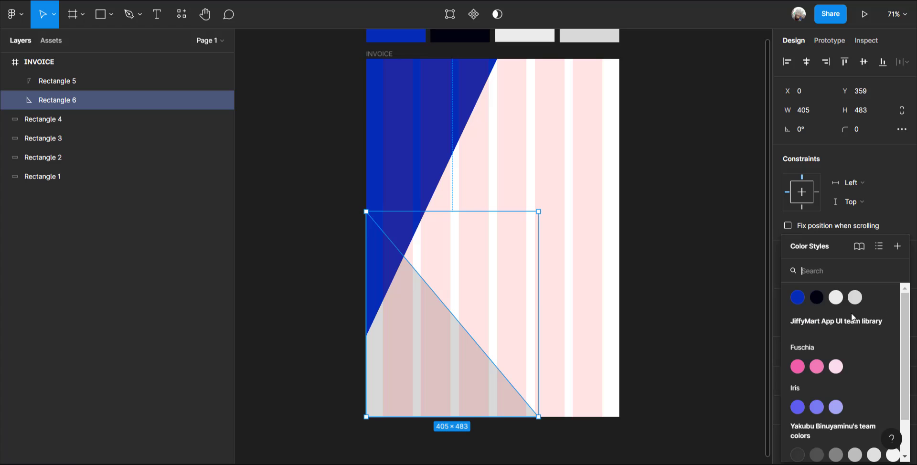
click(853, 298)
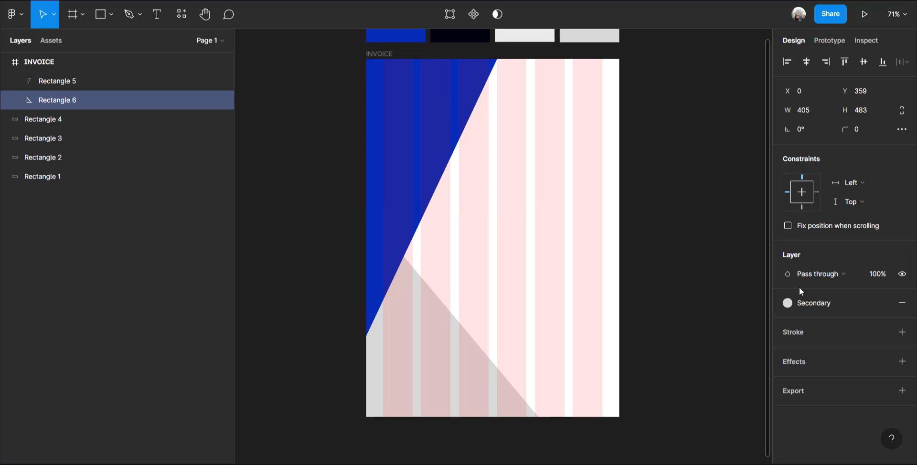
click(707, 218)
Add a second layout grid to the INVOICE frame, set to 6 rows with a margin of 40.
scroll(525, 325, up, 3)
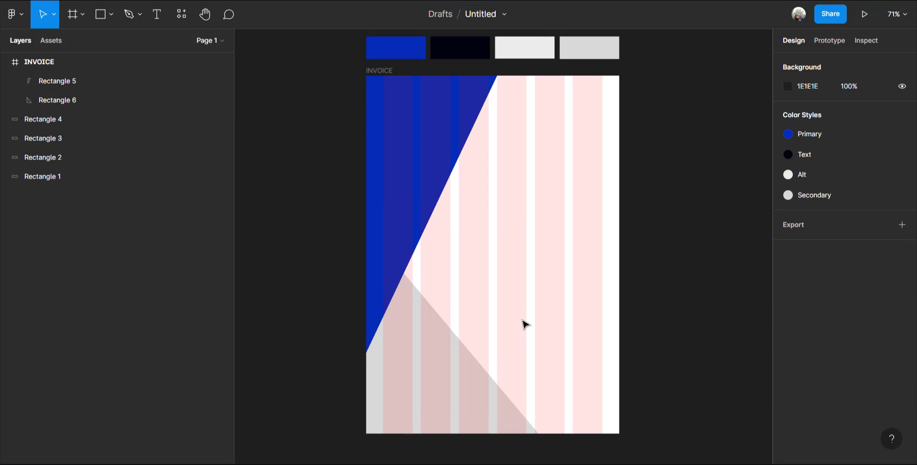
scroll(525, 325, down, 2)
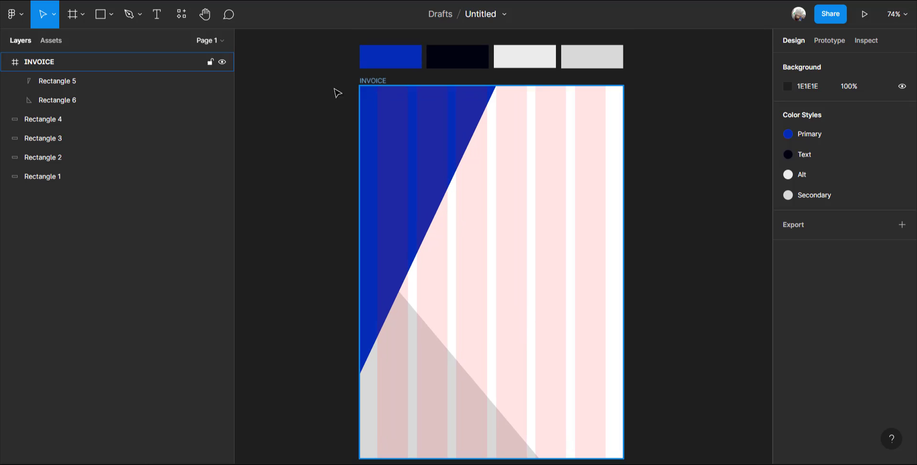
click(383, 83)
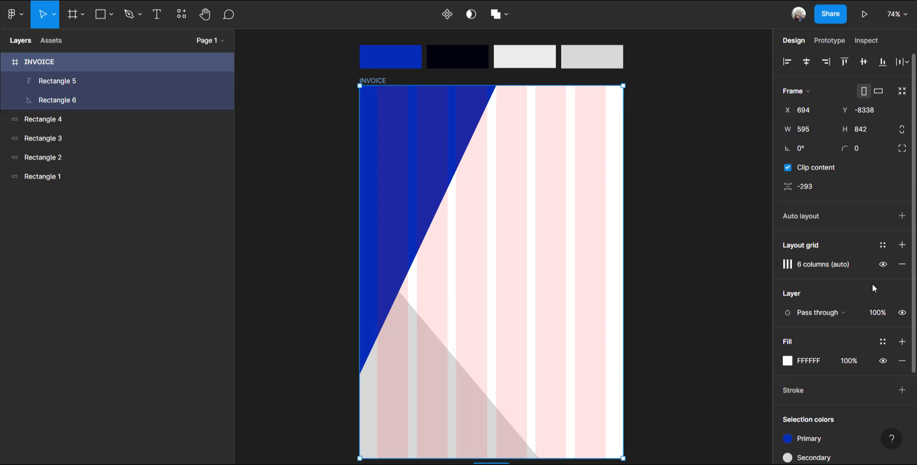
click(901, 245)
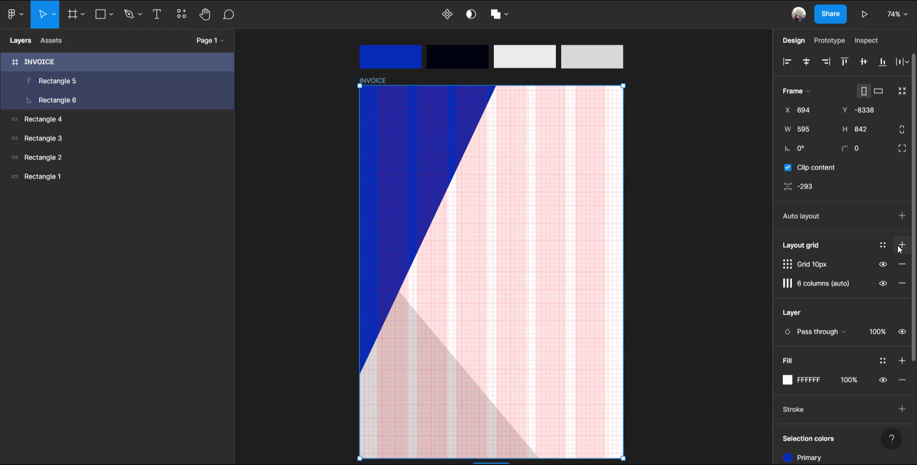
click(788, 264)
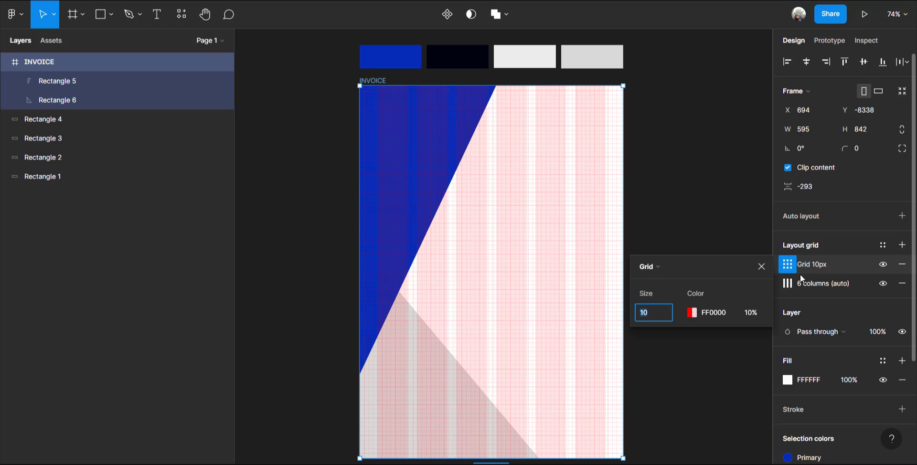
click(662, 266)
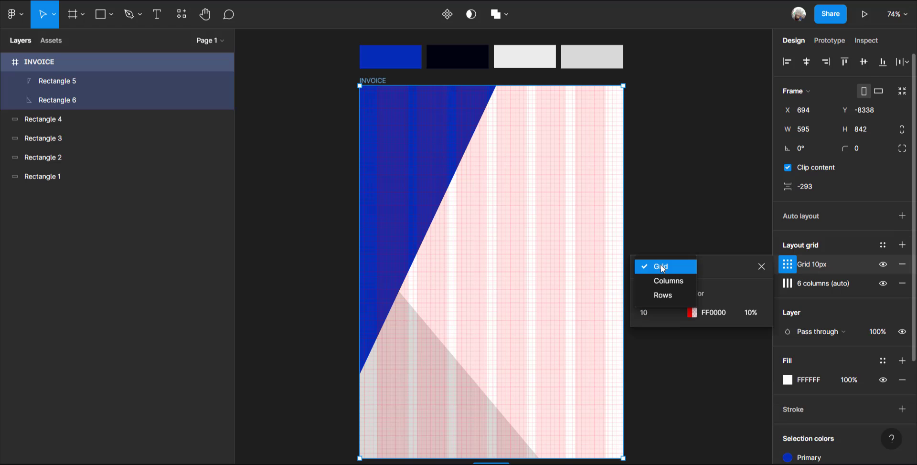
click(668, 296)
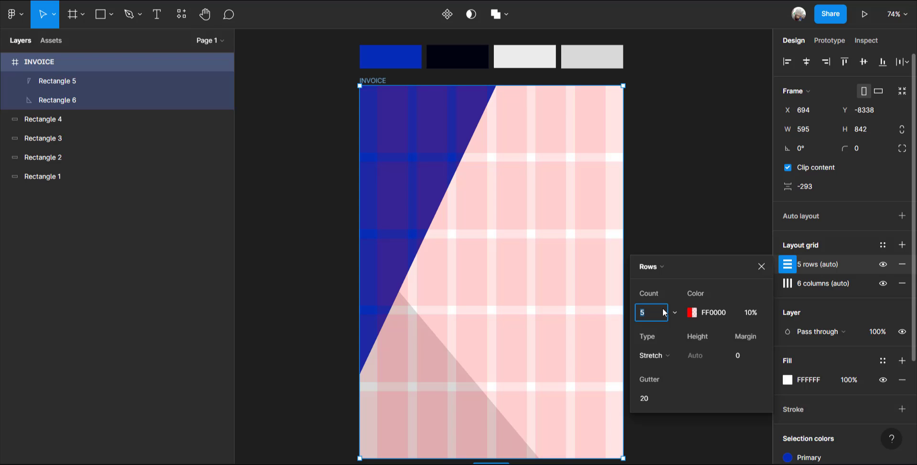
key(Return)
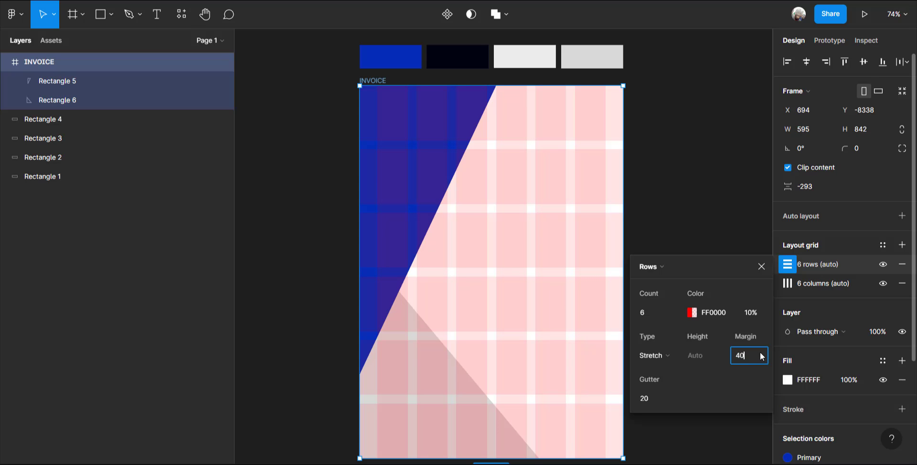
key(Return)
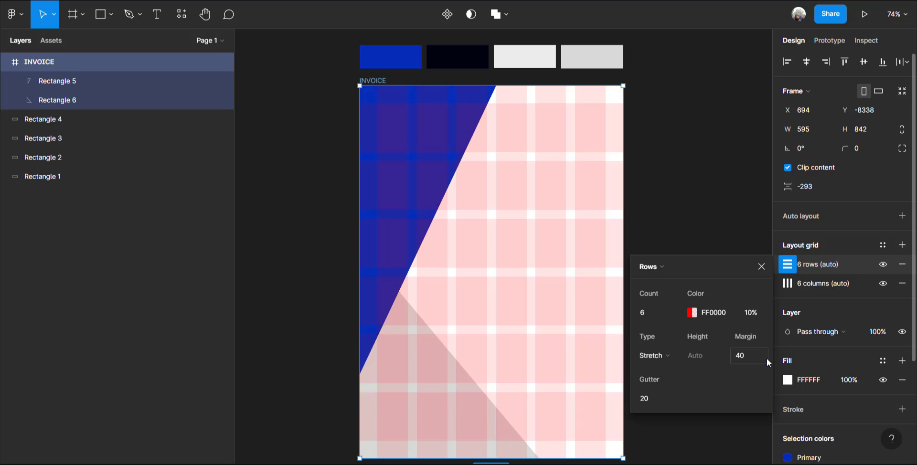
click(761, 269)
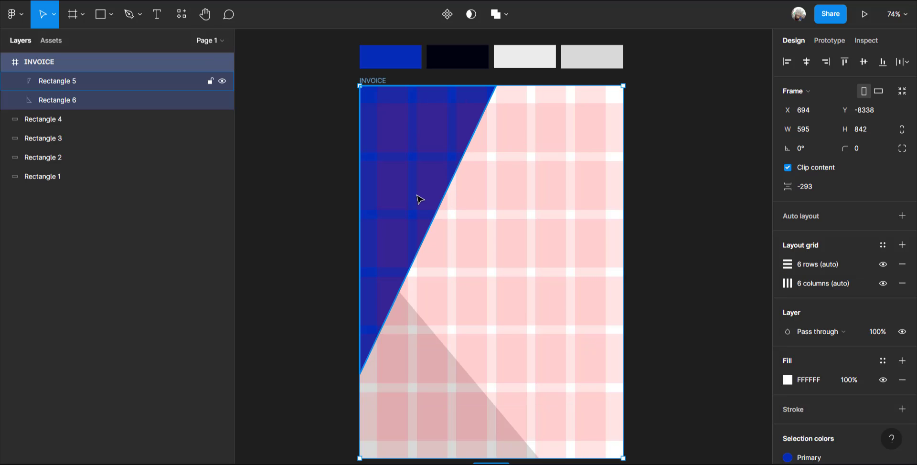
Group the blue and grey triangles in the INVOICE frame.
click(412, 233)
scroll(413, 234, down, 1)
scroll(413, 235, down, 3)
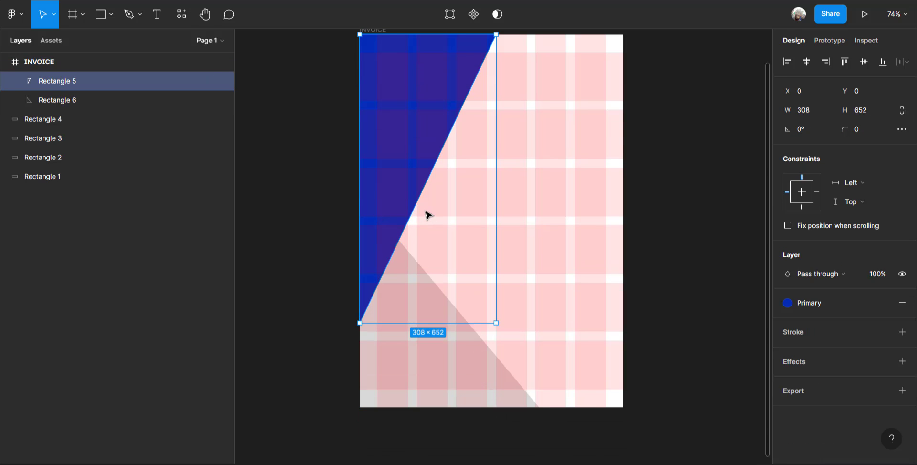
shift+click(461, 355)
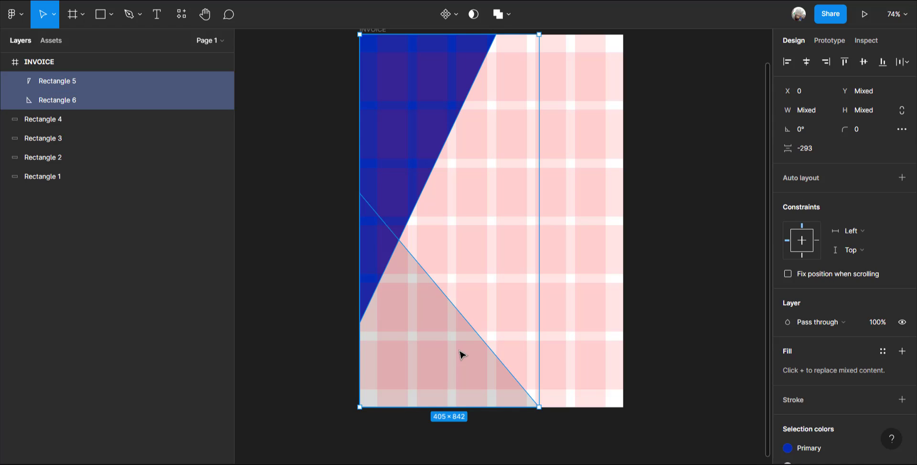
key(ctrl+g)
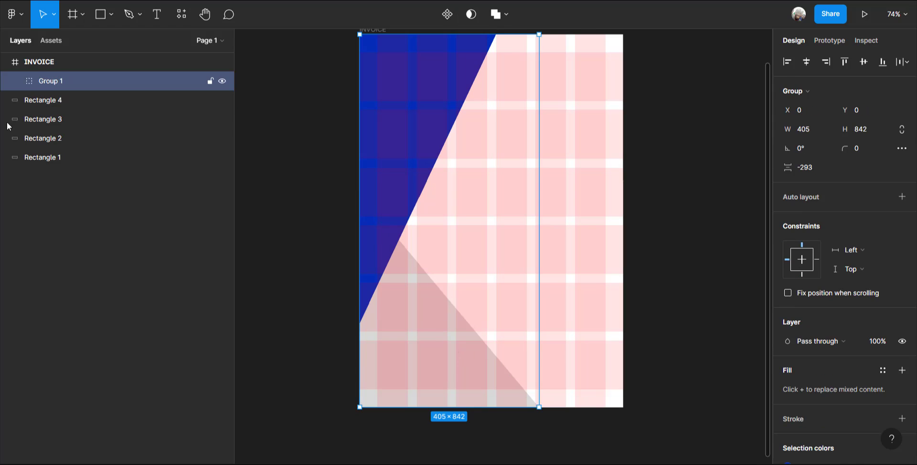
Rename the triangles' group as BG and lock it.
double_click(63, 79)
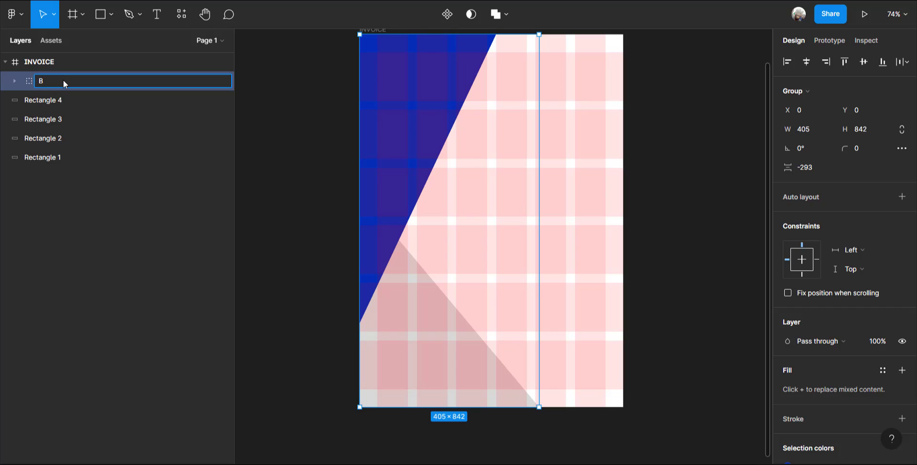
key(Return)
click(258, 91)
click(210, 82)
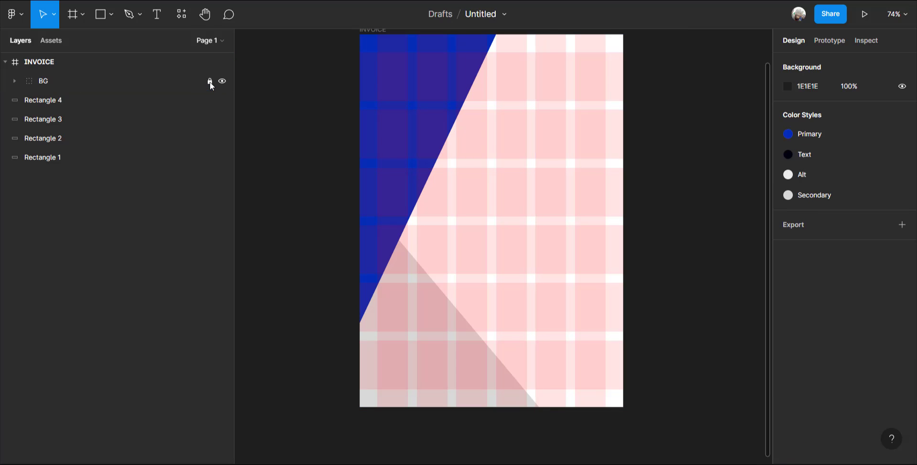
drag(386, 80, 505, 292)
scroll(543, 280, up, 2)
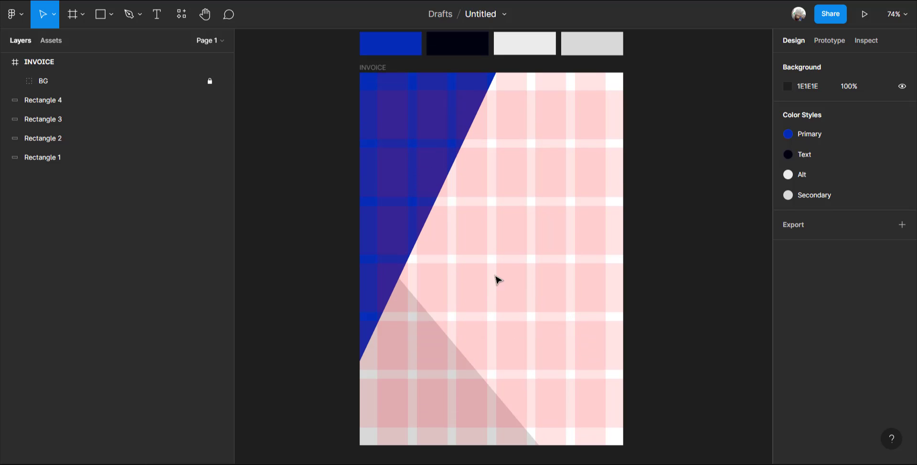
click(496, 276)
Add the text INVOICE over the upper part of the blue triangle, starting at about X 48, Y 57.
scroll(578, 268, up, 1)
scroll(557, 258, down, 1)
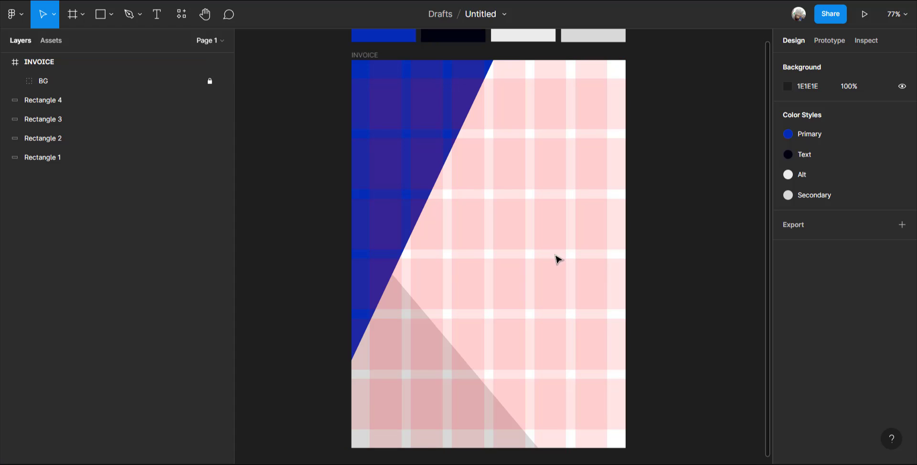
scroll(638, 286, up, 1)
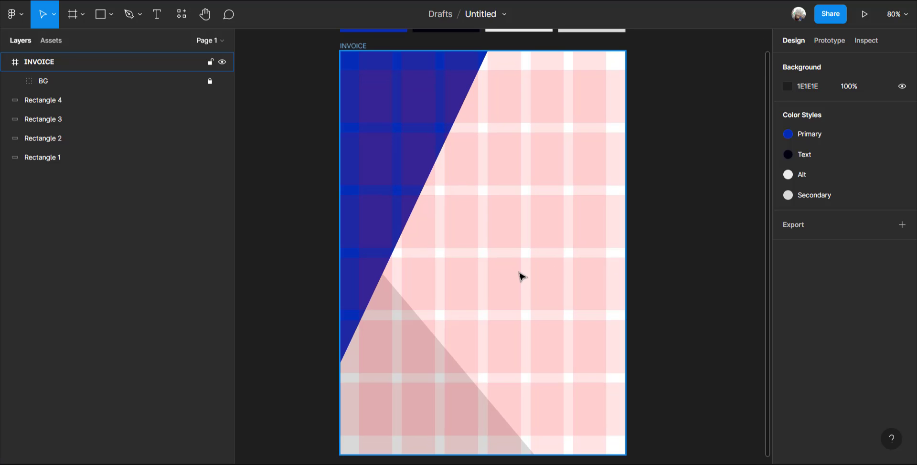
scroll(519, 274, up, 2)
drag(540, 239, 502, 233)
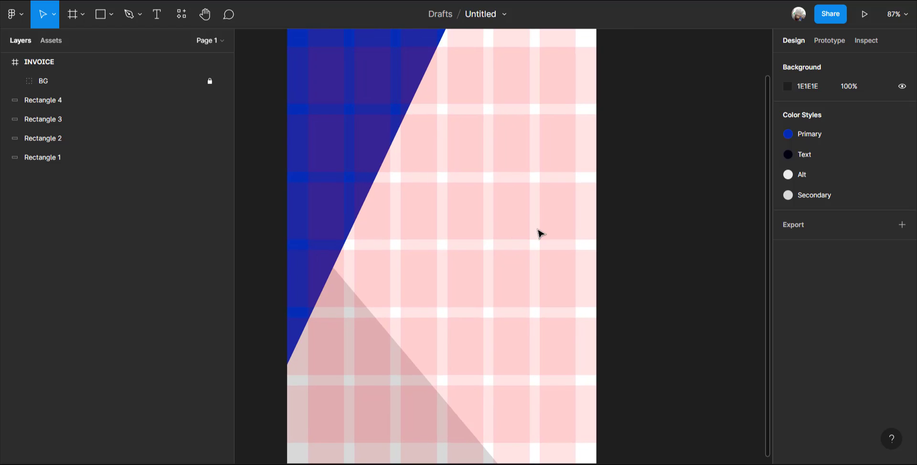
scroll(543, 188, up, 1)
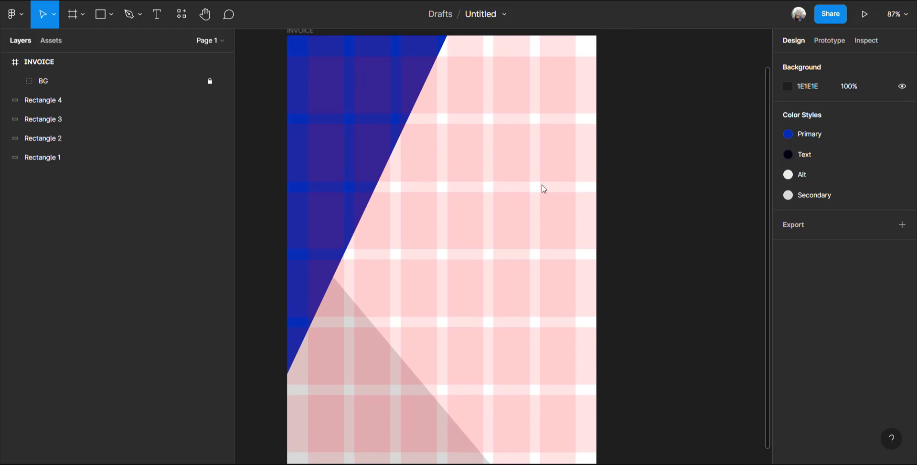
scroll(461, 198, up, 1)
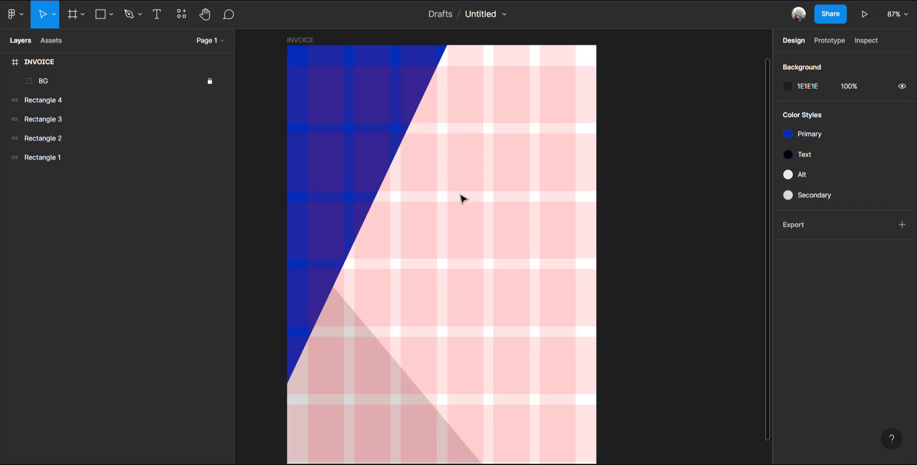
click(160, 17)
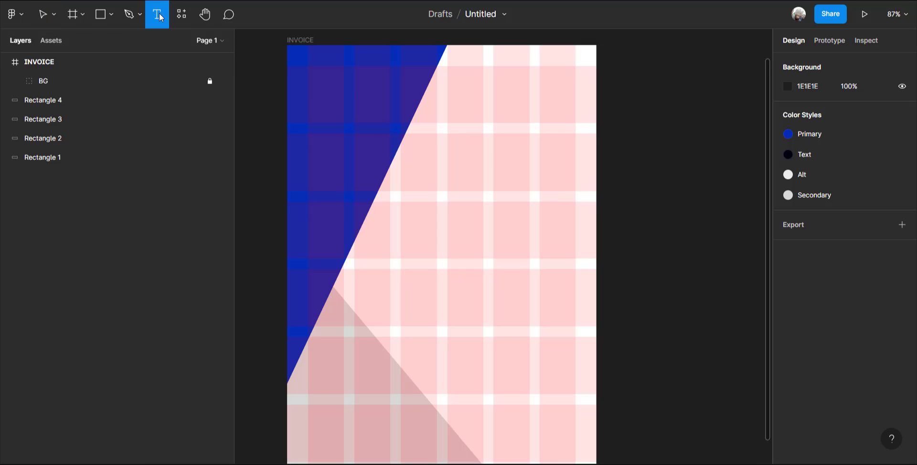
click(312, 79)
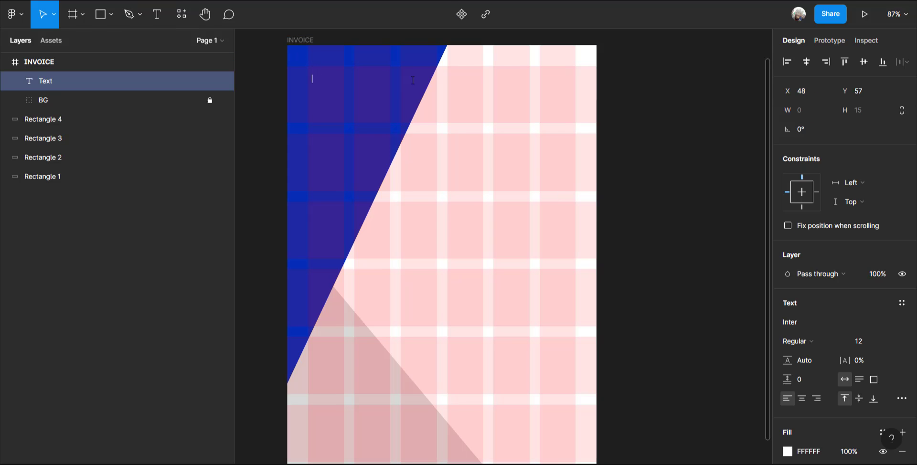
text(INVOI)
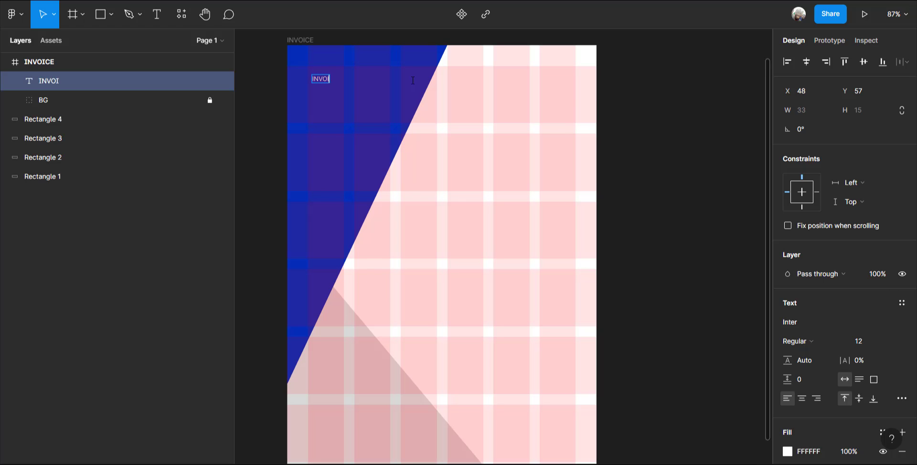
text(CE)
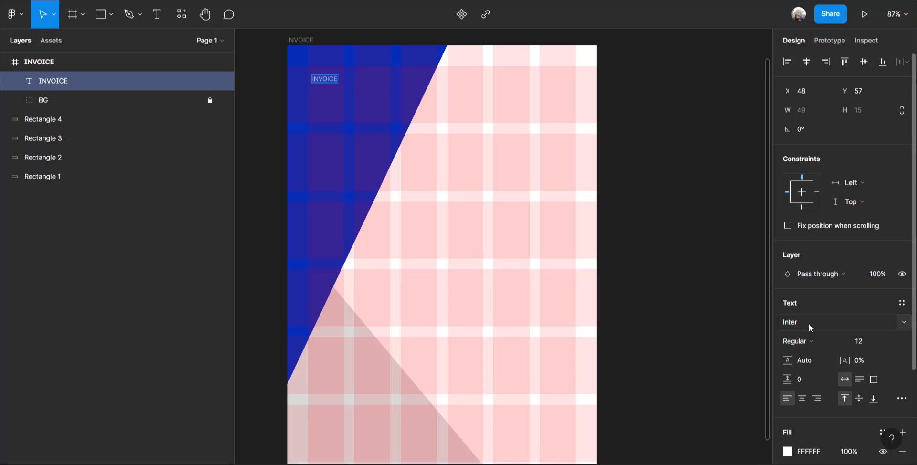
Set the INVOICE text to Bold with a font size of 48.
click(825, 341)
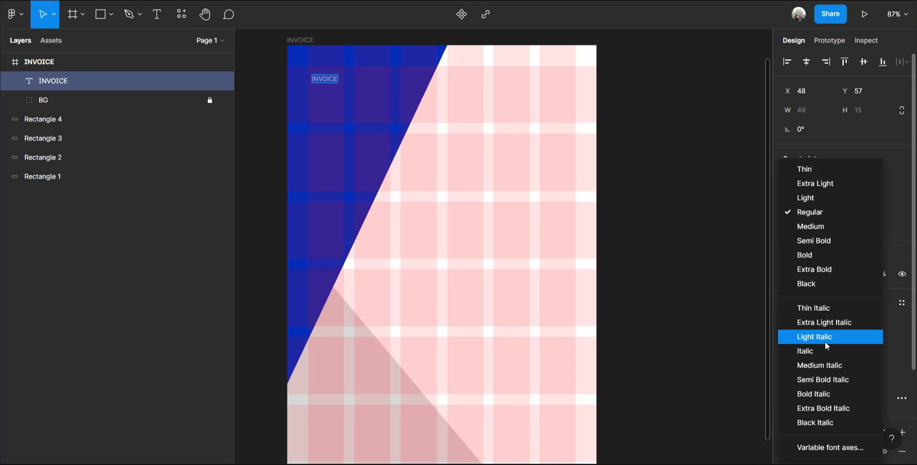
click(806, 255)
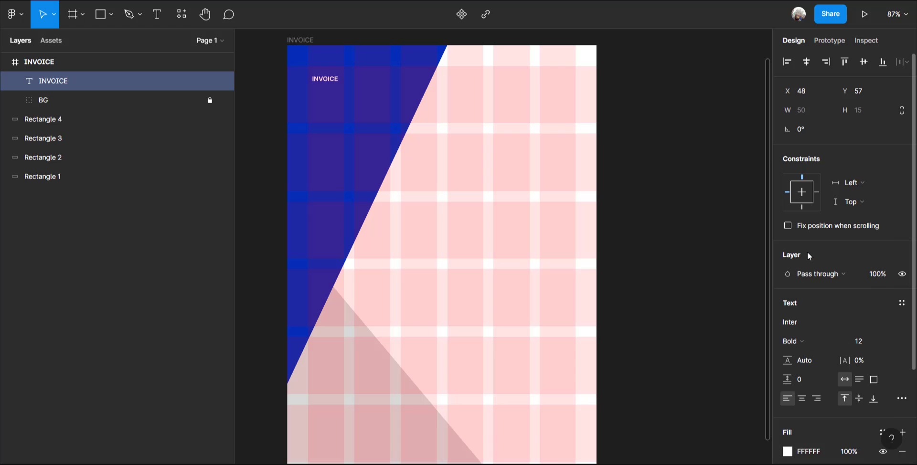
click(886, 341)
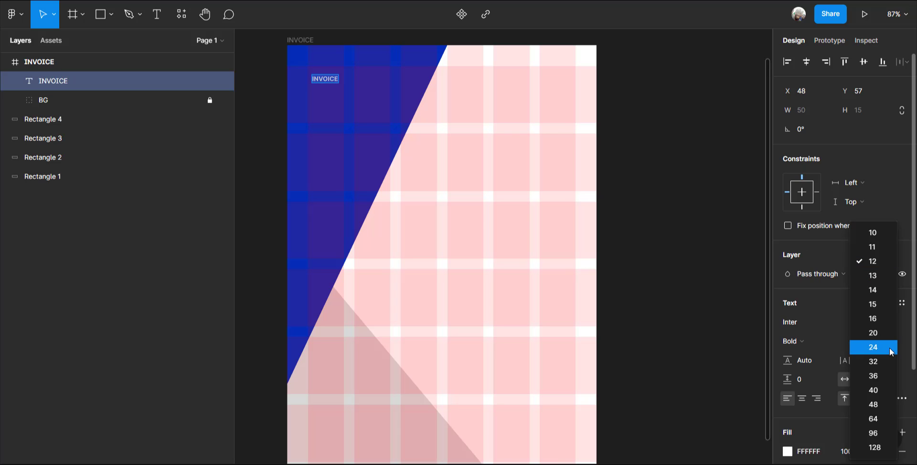
click(880, 419)
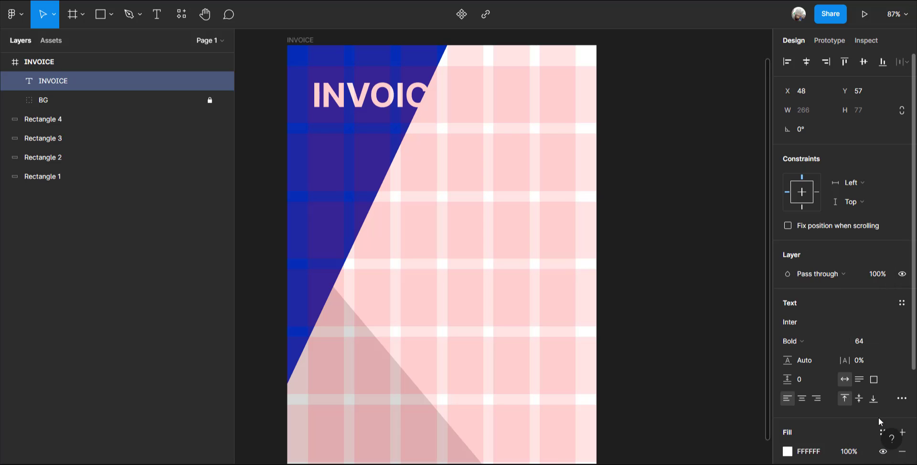
click(889, 343)
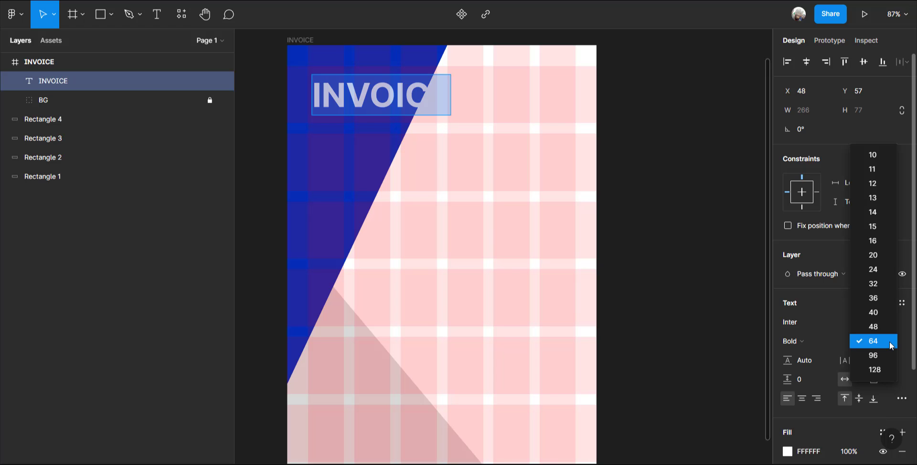
click(883, 326)
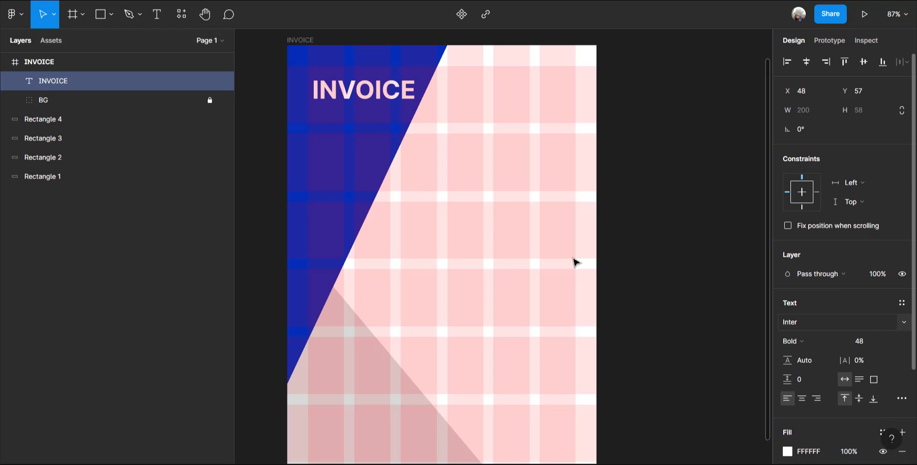
Move the INVOICE text to the grid's upper-left margin corner at X 40, Y 40.
ctrl+scroll(371, 122, up, 5)
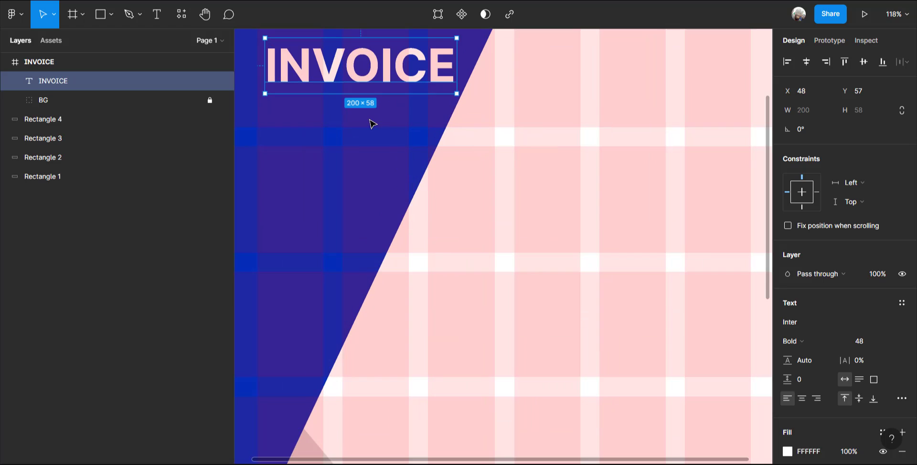
scroll(327, 125, up, 2)
drag(312, 93, 307, 81)
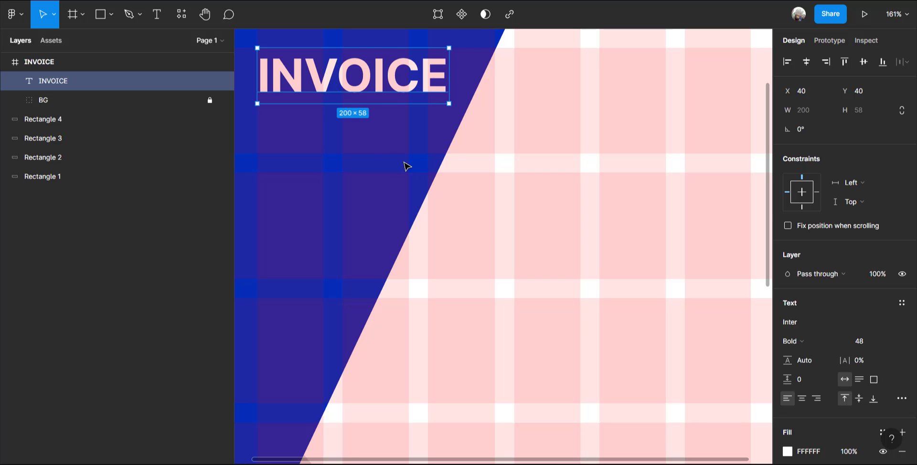
click(406, 166)
scroll(414, 188, down, 1)
scroll(414, 187, down, 2)
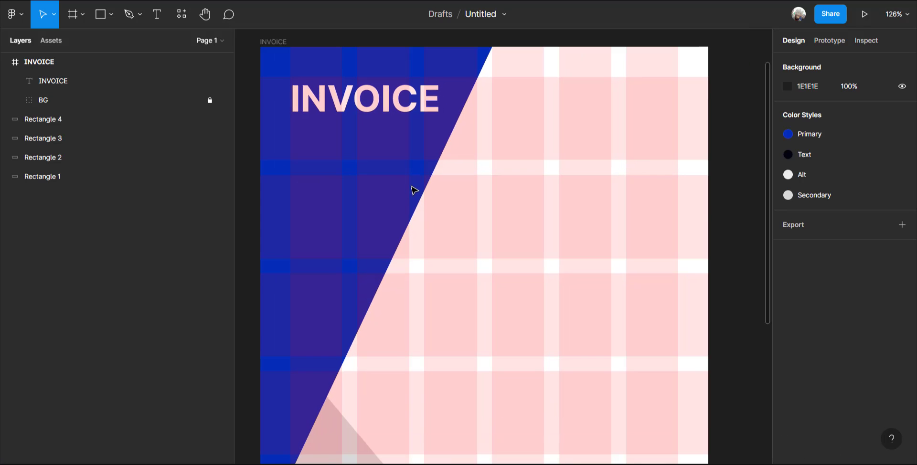
Draw a square of about 43 × 43 just below the INVOICE text, placed on the grid margin at X 40, Y 98.
scroll(305, 172, up, 4)
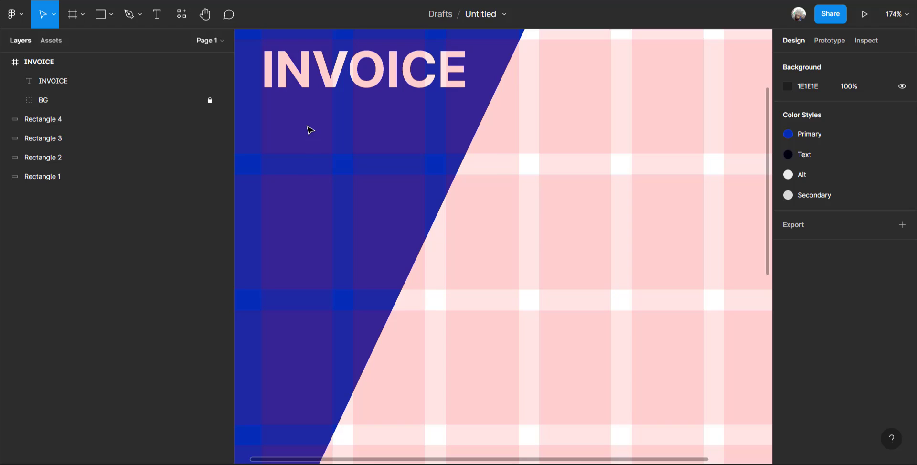
click(100, 17)
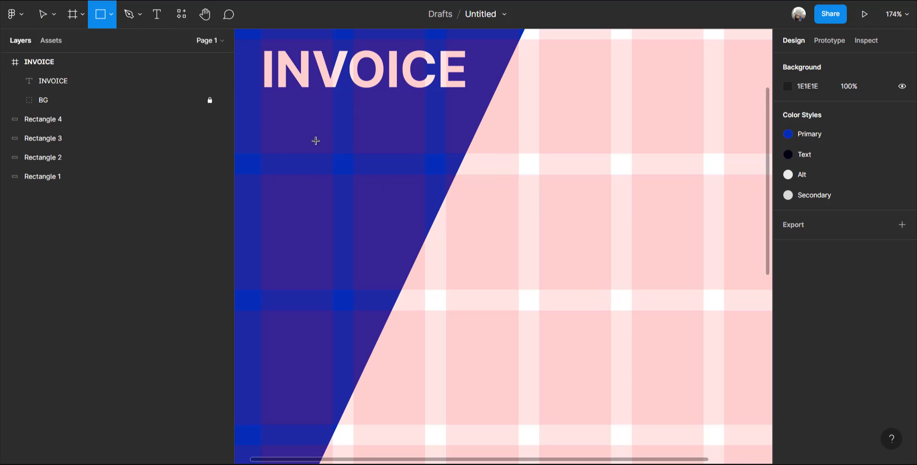
mouse_move(261, 108)
mouse_down()
mouse_move(287, 138)
mouse_move(306, 139)
mouse_up()
key(shift)
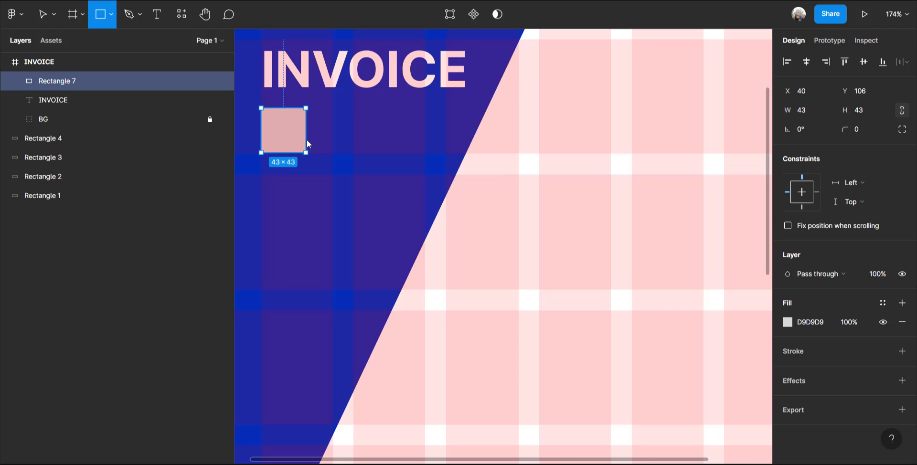
drag(288, 137, 286, 127)
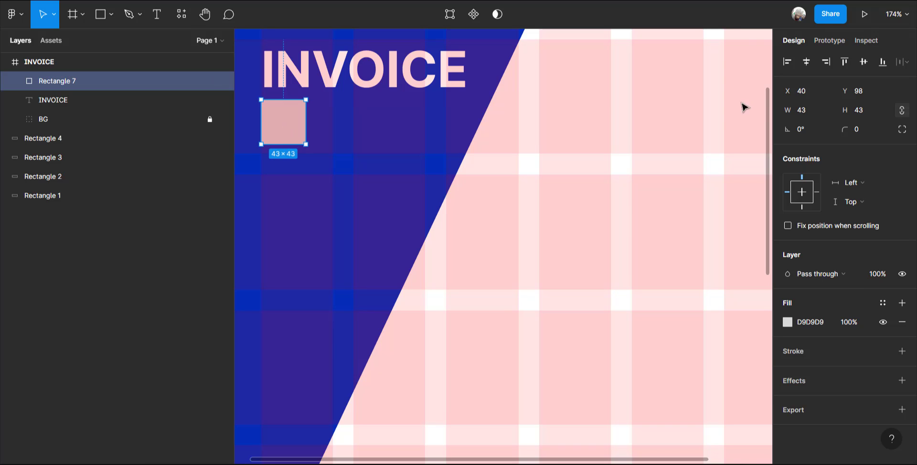
Resize the square below the INVOICE text to 40 × 40.
click(823, 113)
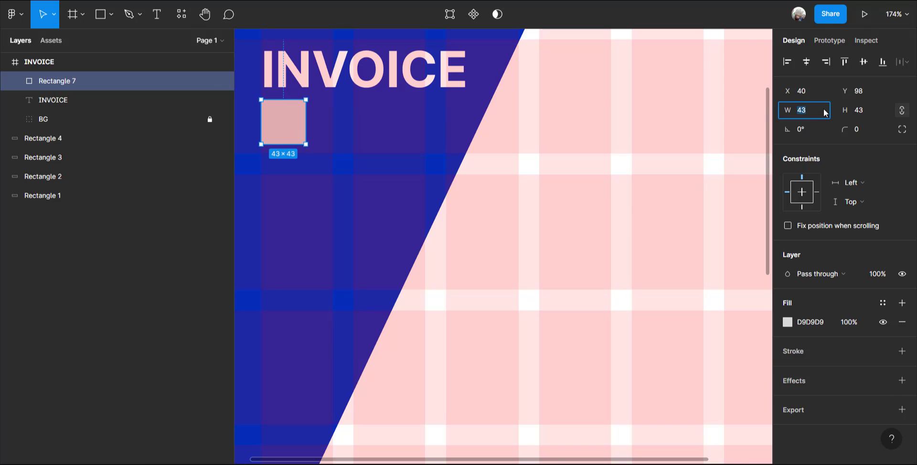
text(40)
key(Return)
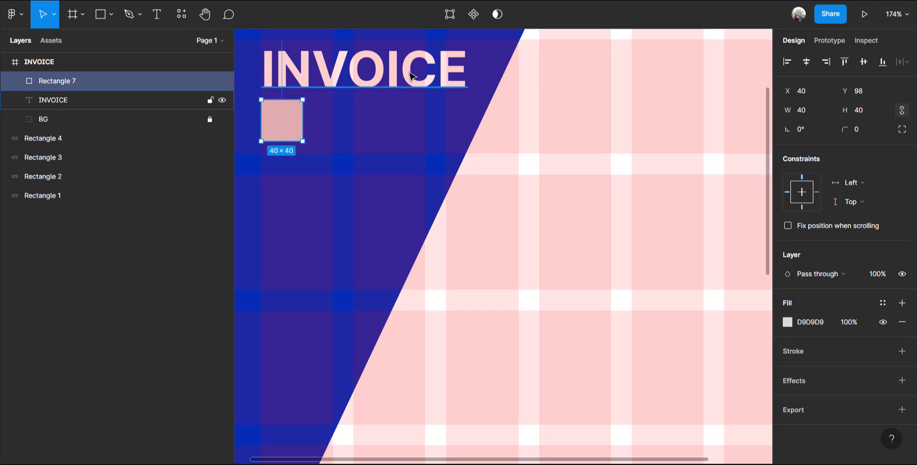
Add the text Brand Logo beside the square, starting at about X 87, Y 104.
click(157, 15)
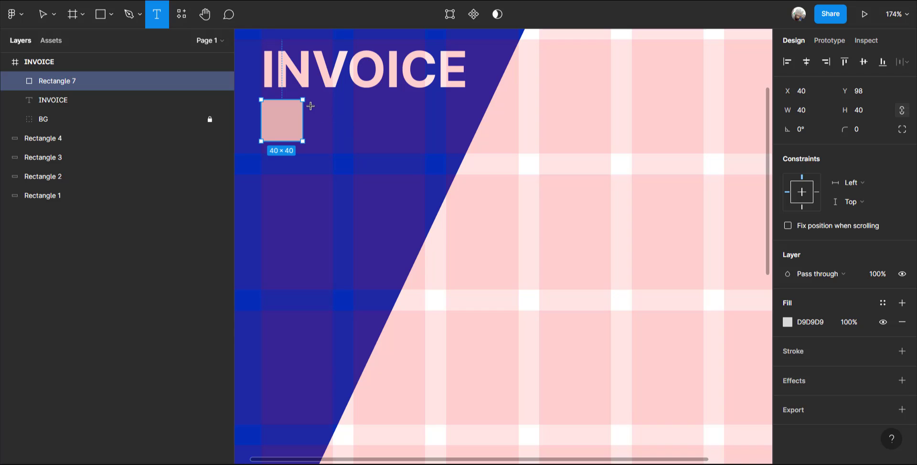
click(310, 106)
text(B)
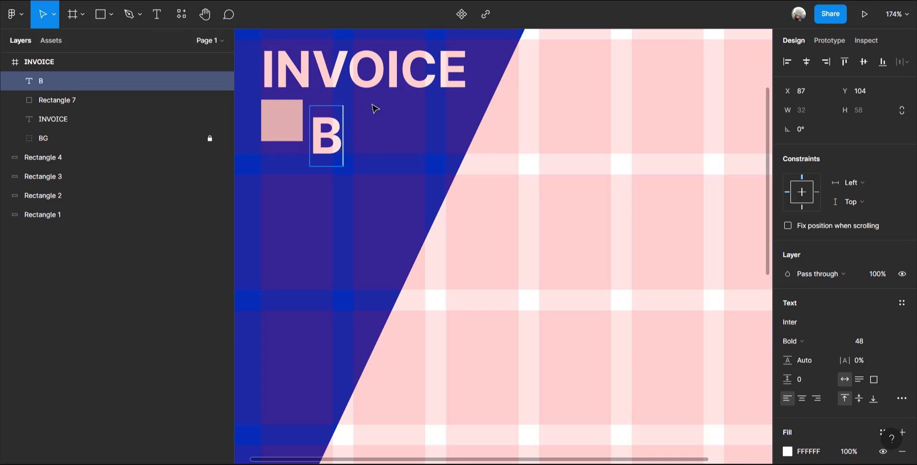
text(rand )
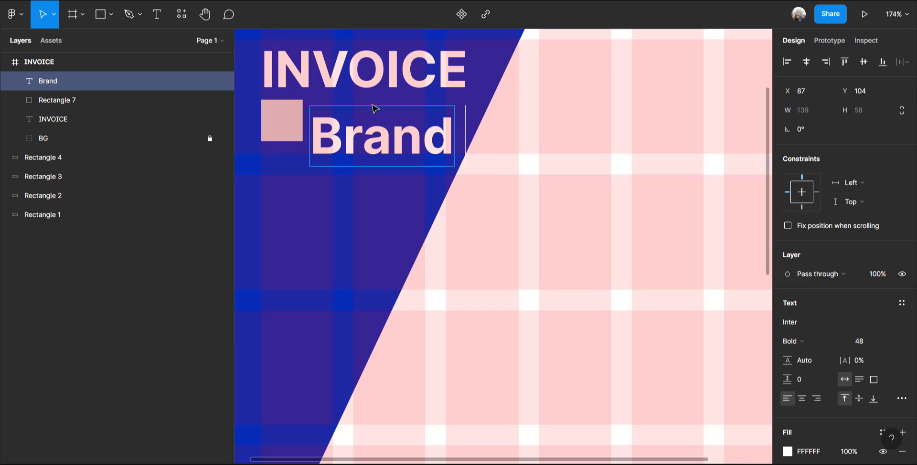
text(Logo)
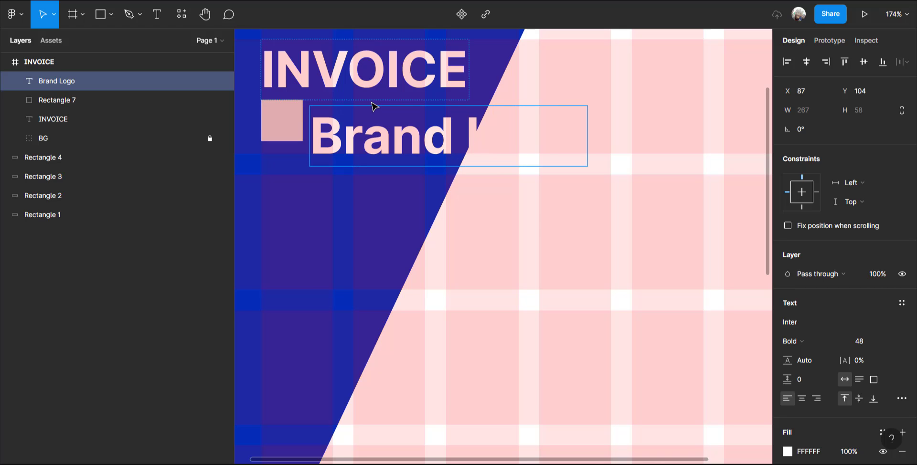
Set the Brand Logo text's font size to 24 and align its top with the square at Y 98.
key(ctrl+a)
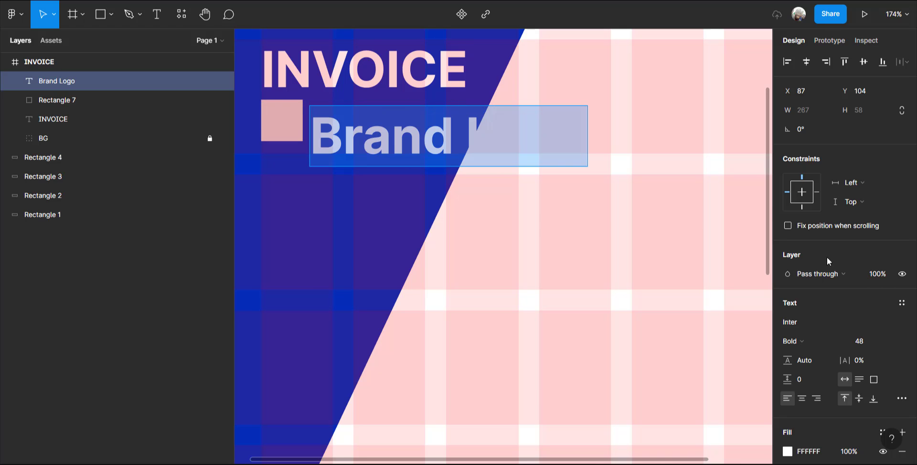
click(890, 347)
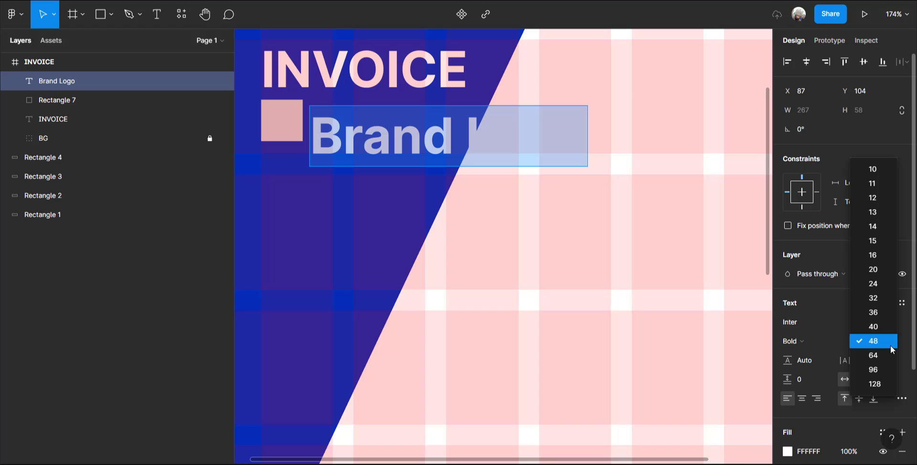
click(880, 299)
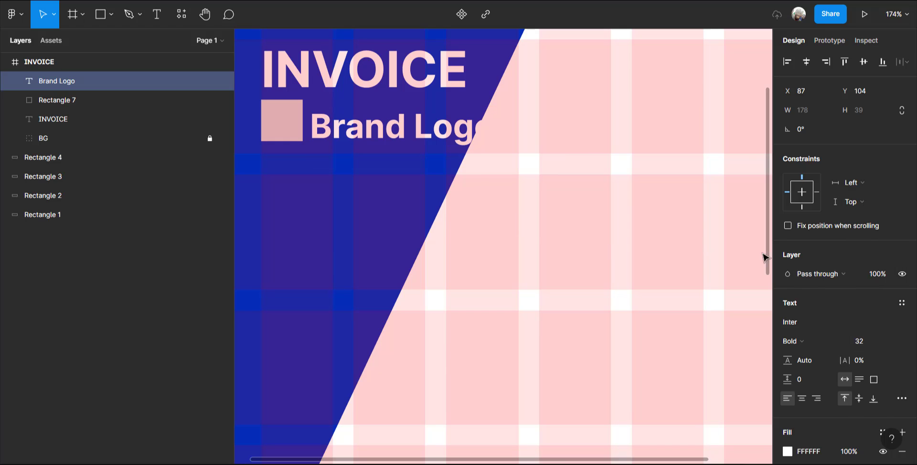
click(891, 347)
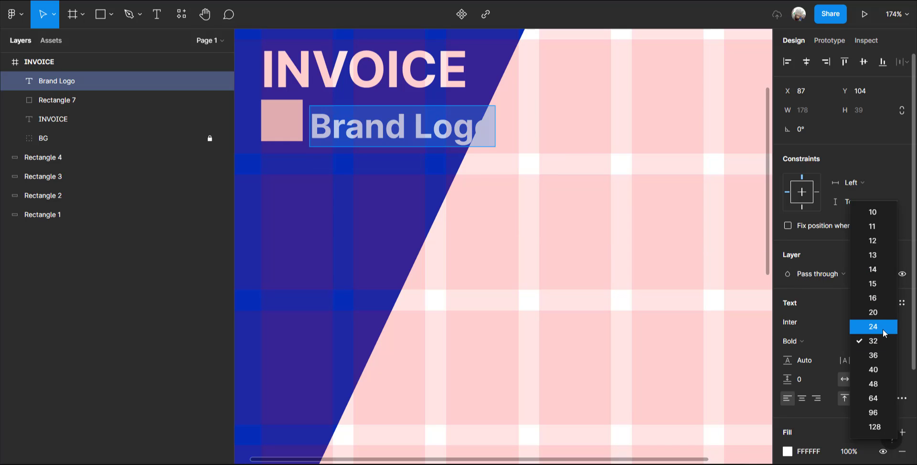
click(883, 330)
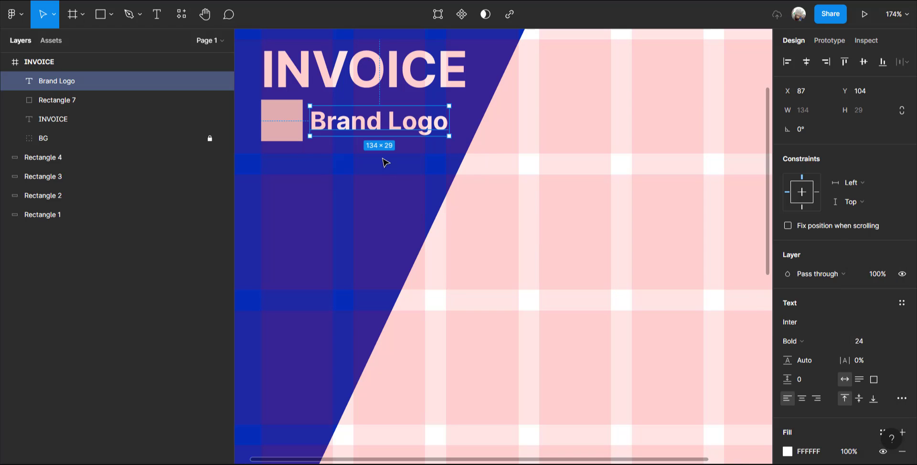
drag(380, 120, 381, 114)
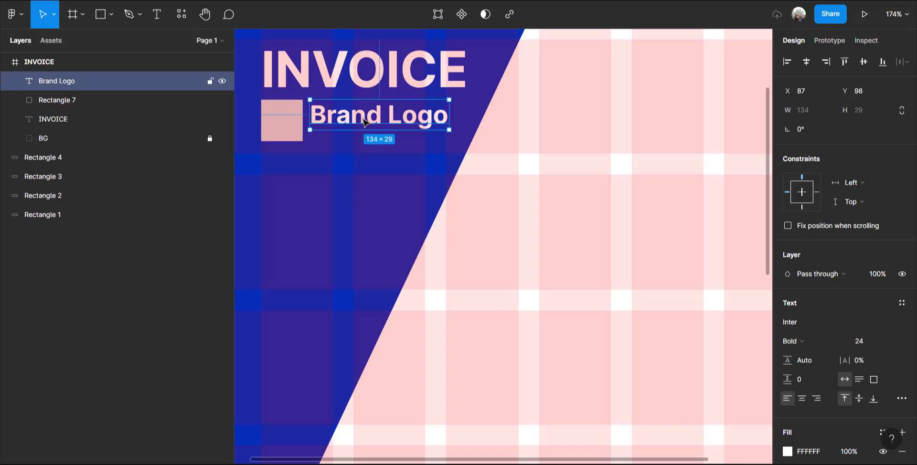
Duplicate the Brand Logo text, place the copy below it at Y 118, and change its wording to Brand tagline.
key(ctrl+d)
drag(363, 122, 365, 142)
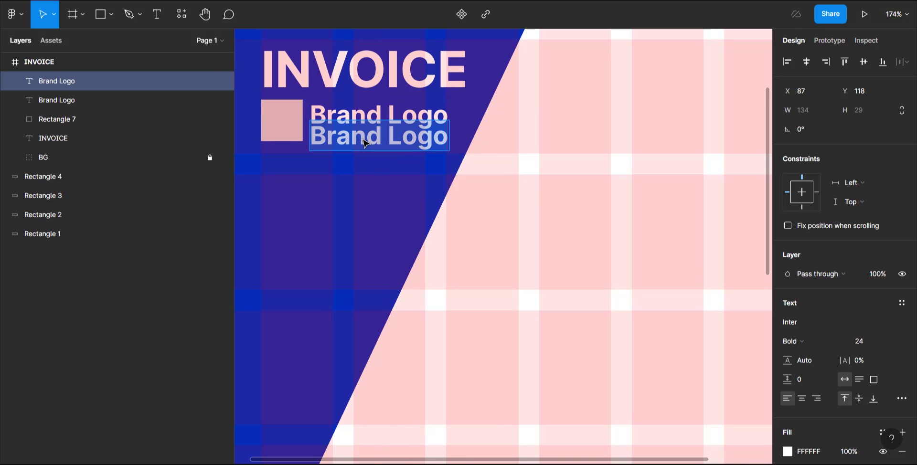
text(Bran)
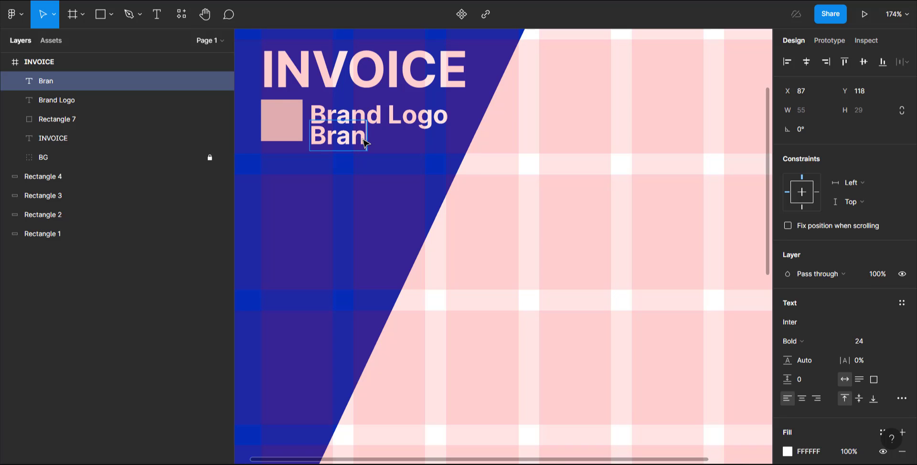
text(d t)
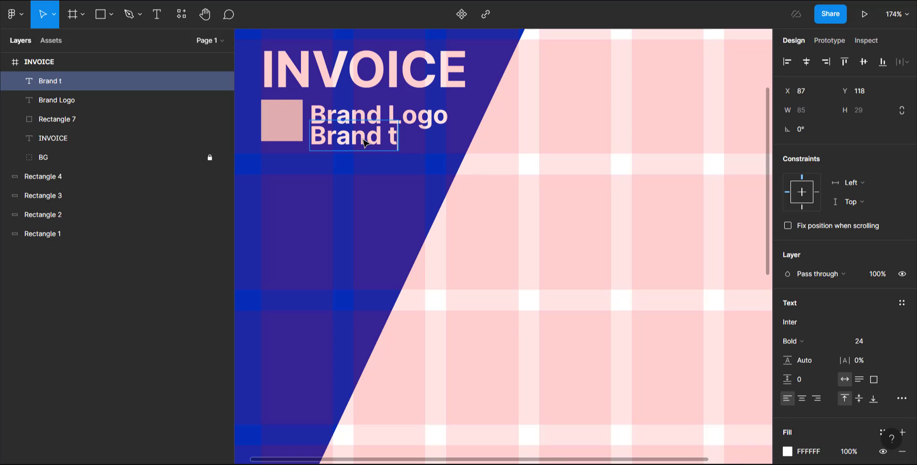
text(ag)
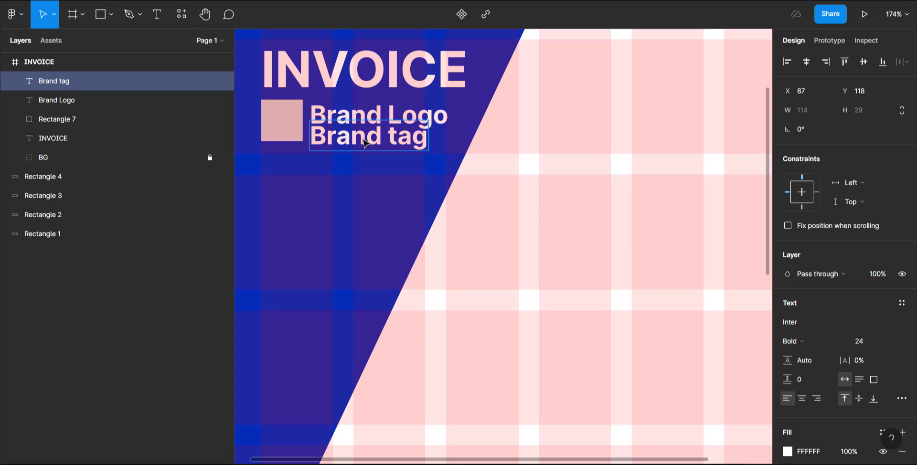
text(line)
Set the Brand tagline text to Regular with a font size of 16 and move it down to Y 121.
key(ctrl+a)
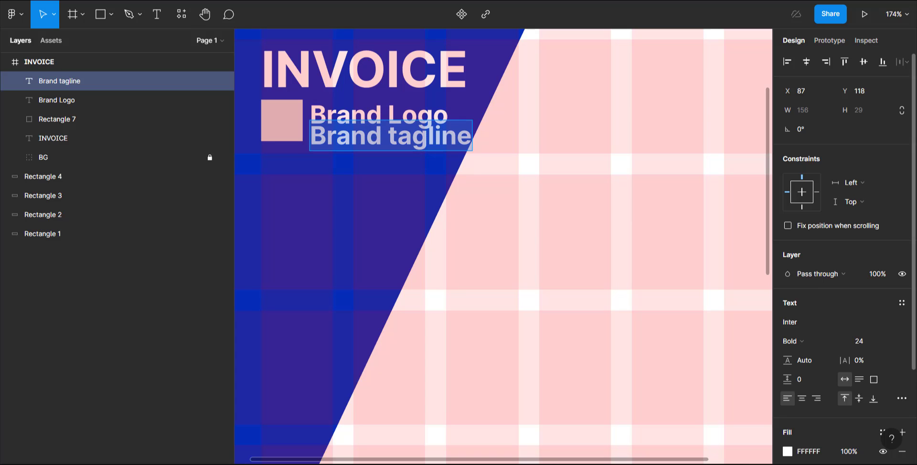
click(888, 344)
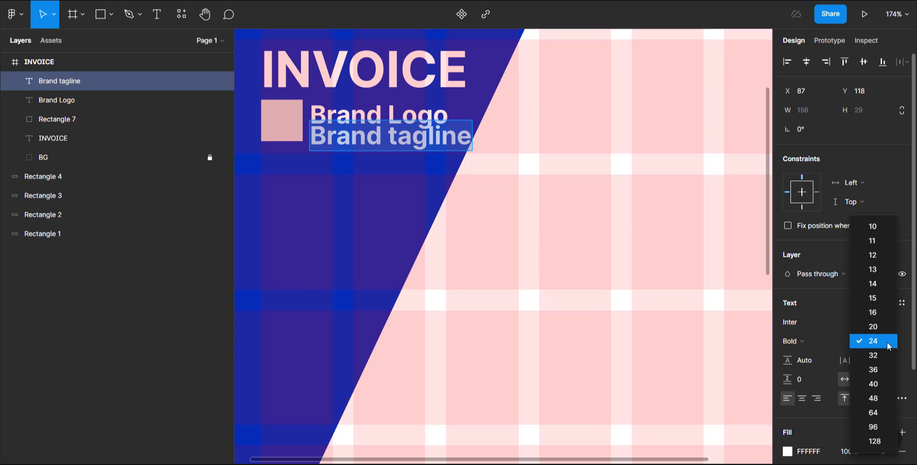
click(879, 315)
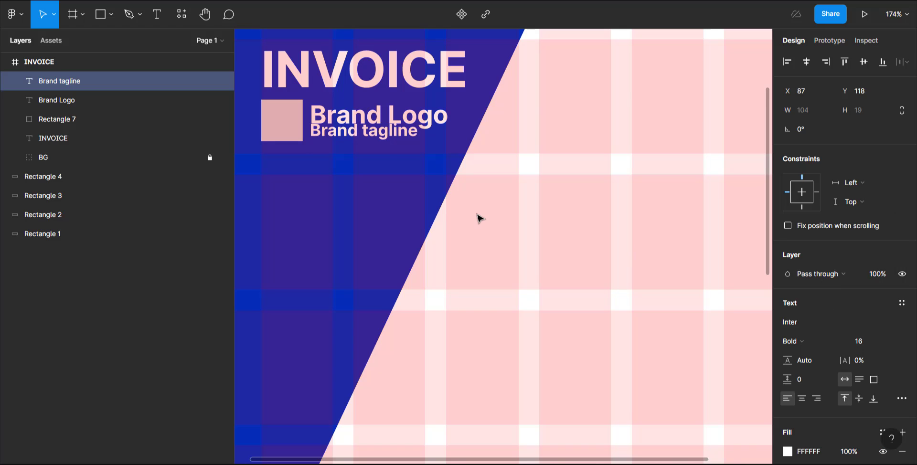
click(381, 135)
drag(381, 135, 384, 142)
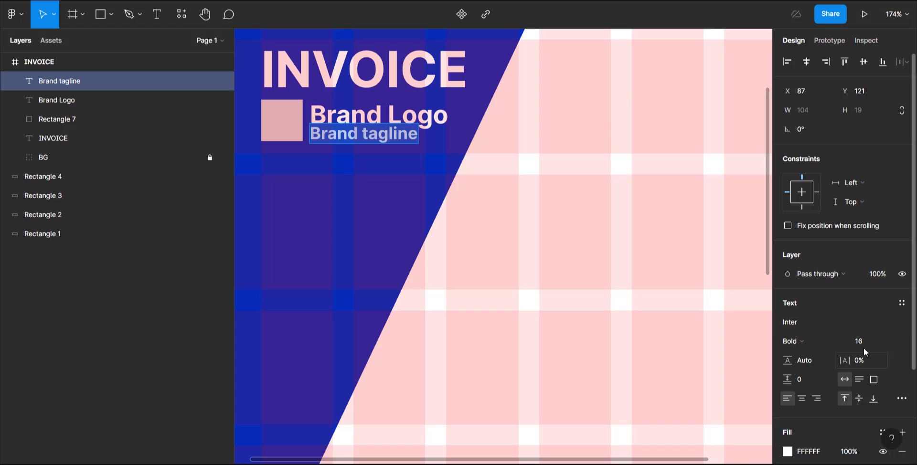
click(814, 341)
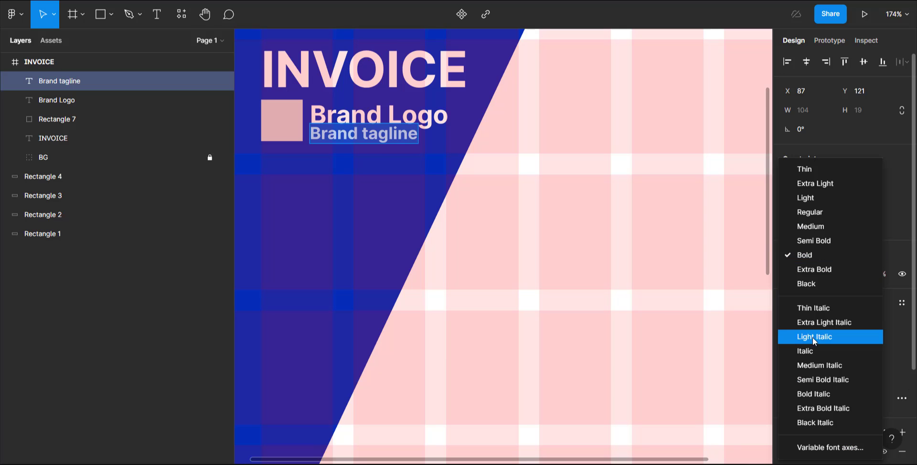
click(808, 216)
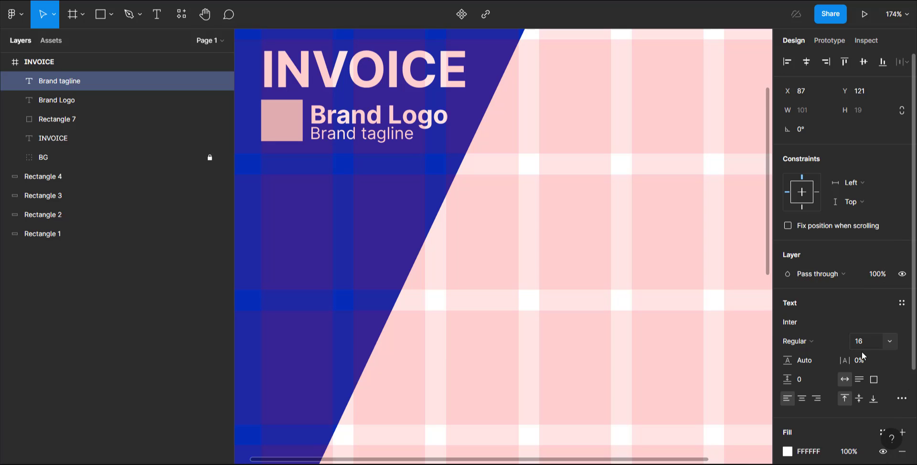
Set the Brand tagline's letter spacing to 16.5% and group it with the Brand Logo text under the name Logo Text.
drag(841, 362, 865, 360)
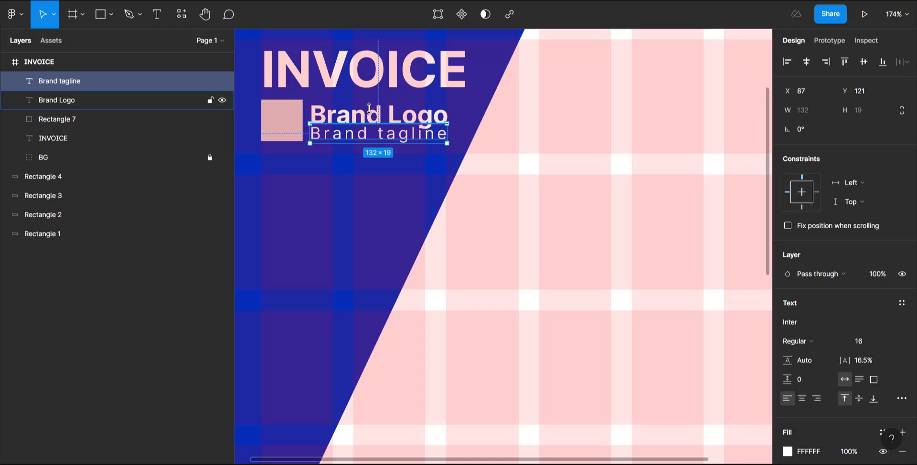
shift+click(372, 114)
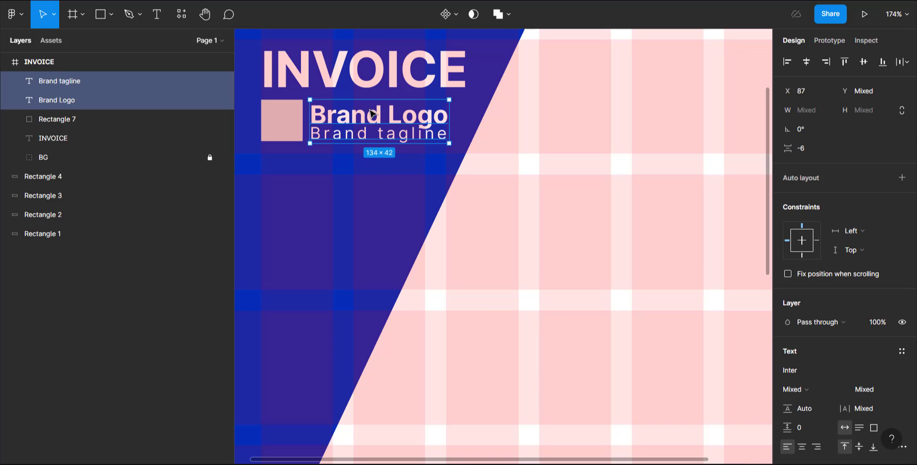
shift+click(271, 132)
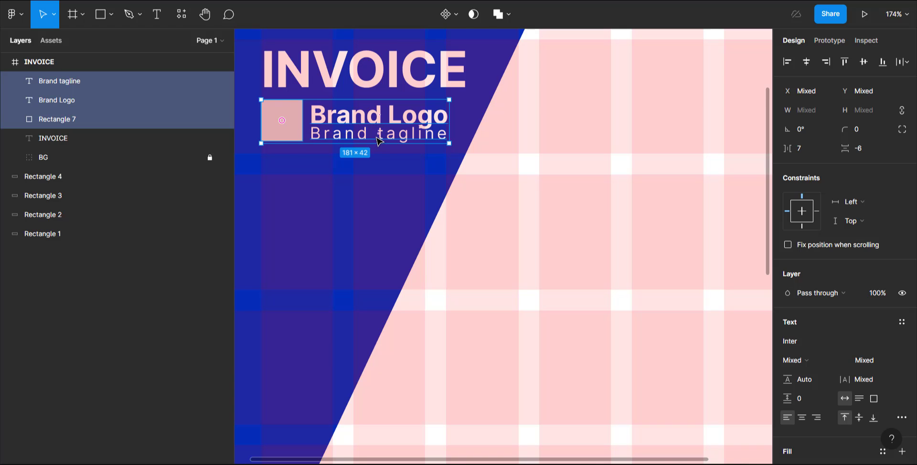
click(382, 132)
shift+click(384, 119)
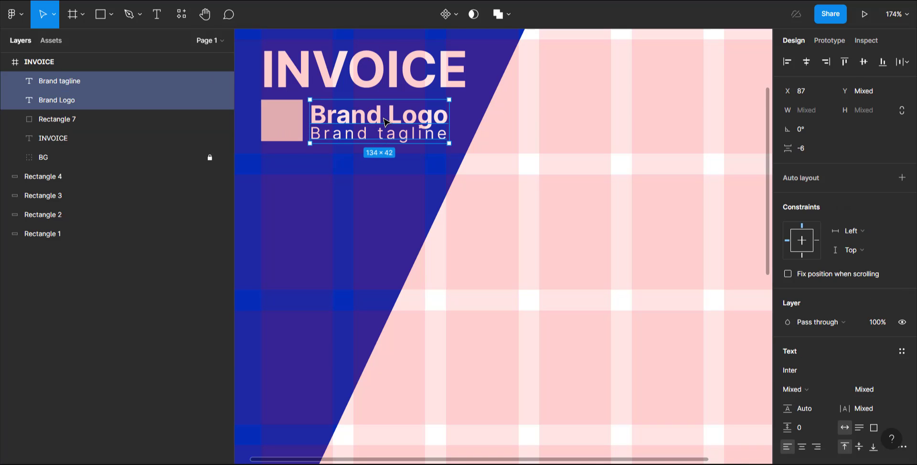
key(ctrl+g)
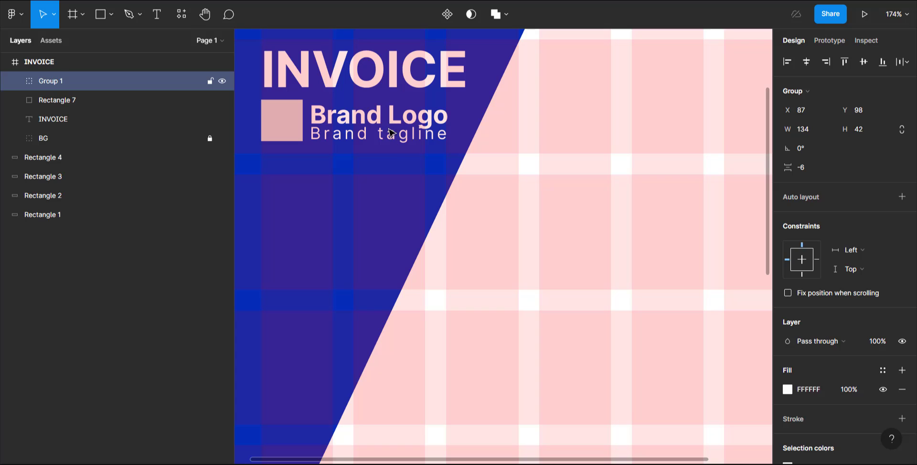
double_click(63, 81)
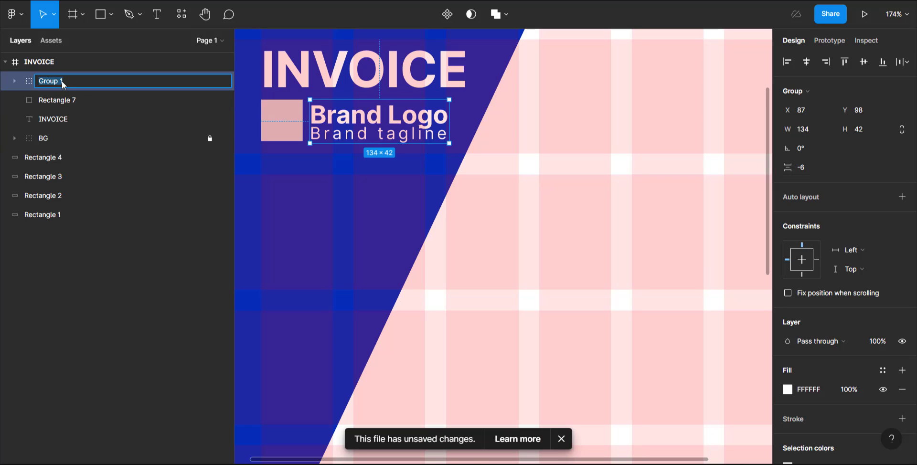
text(Logo Text)
key(Return)
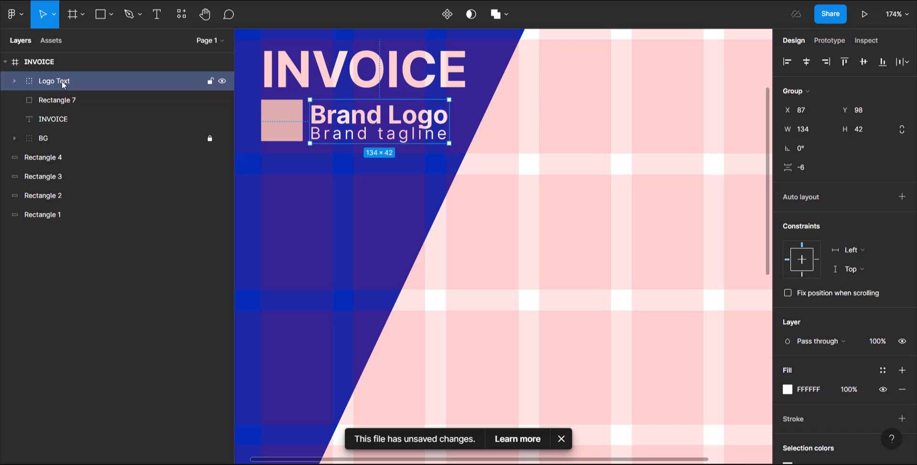
Align the logo square and the Logo Text group on their vertical centres.
click(282, 133)
shift+click(382, 138)
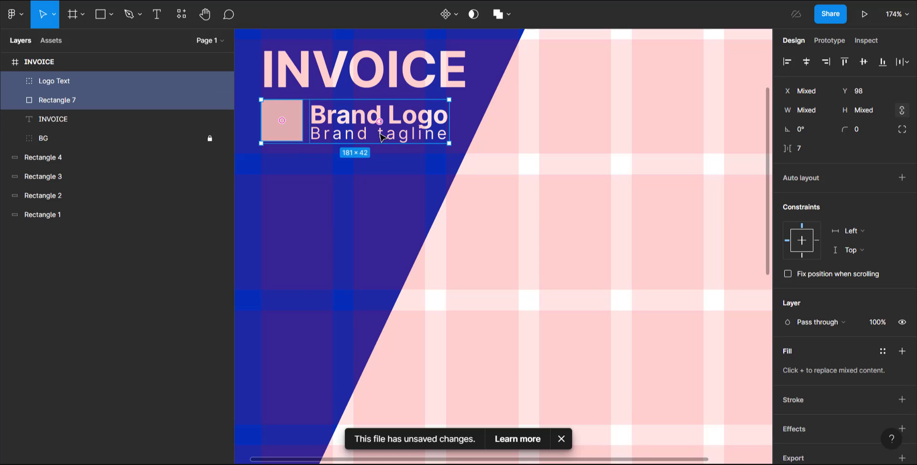
key(alt+v)
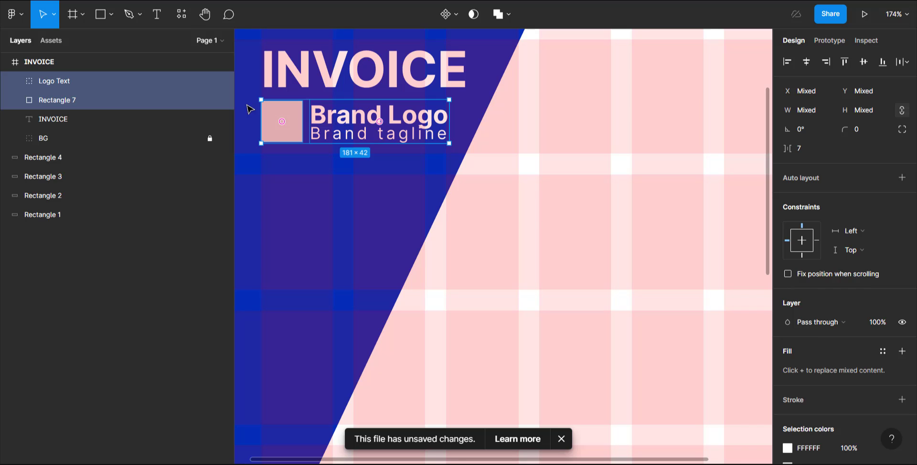
Add the text BL over the logo square at about X 49, Y 113 and make it Bold.
click(294, 122)
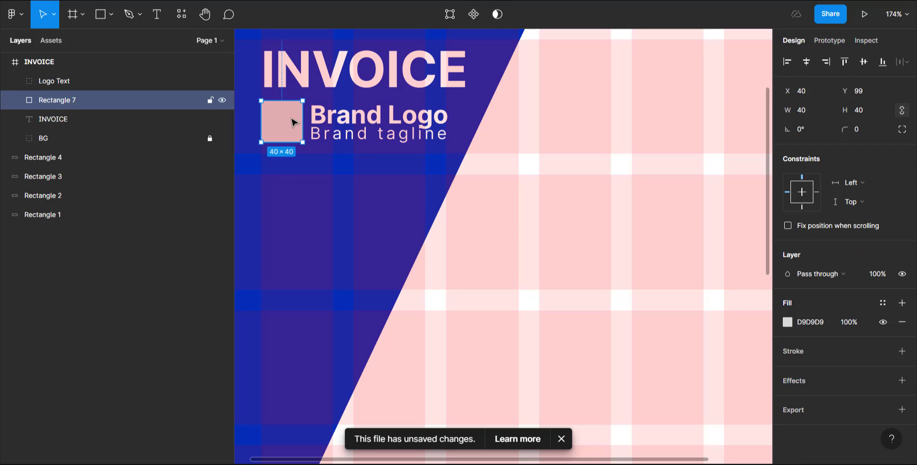
click(156, 14)
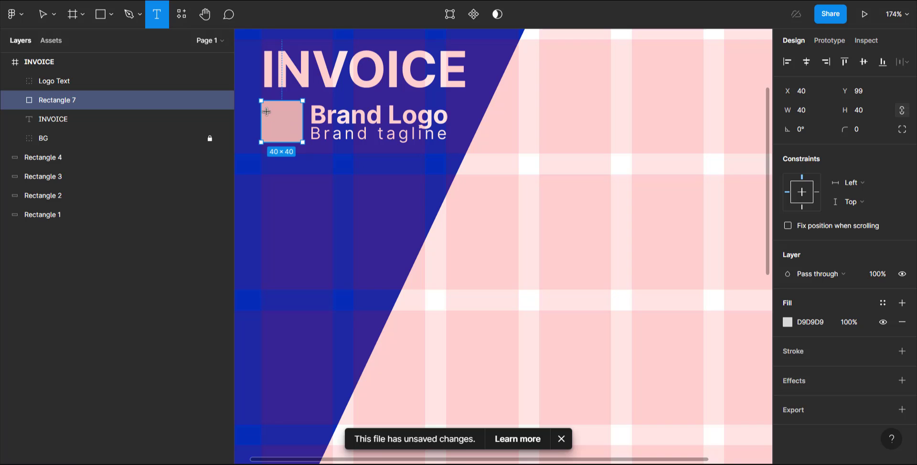
click(271, 116)
text(BL)
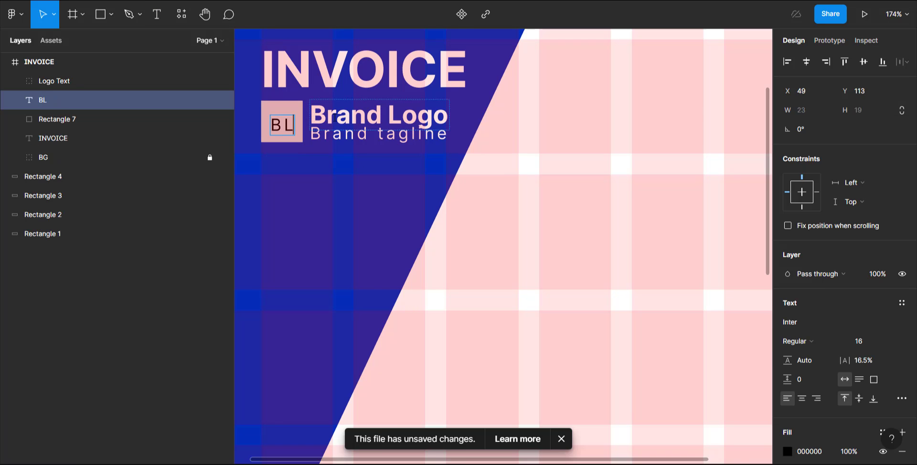
key(ctrl+a)
click(822, 346)
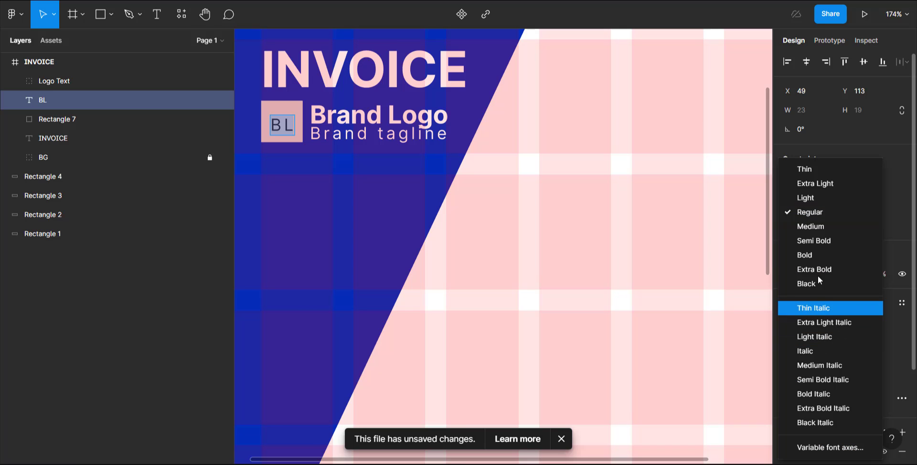
click(812, 255)
key(Escape)
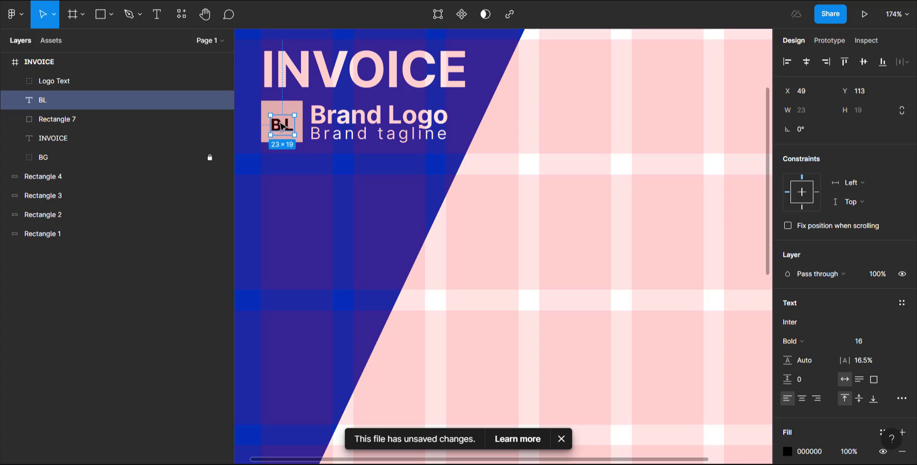
Centre the BL text horizontally and vertically on the logo square.
drag(281, 120, 284, 120)
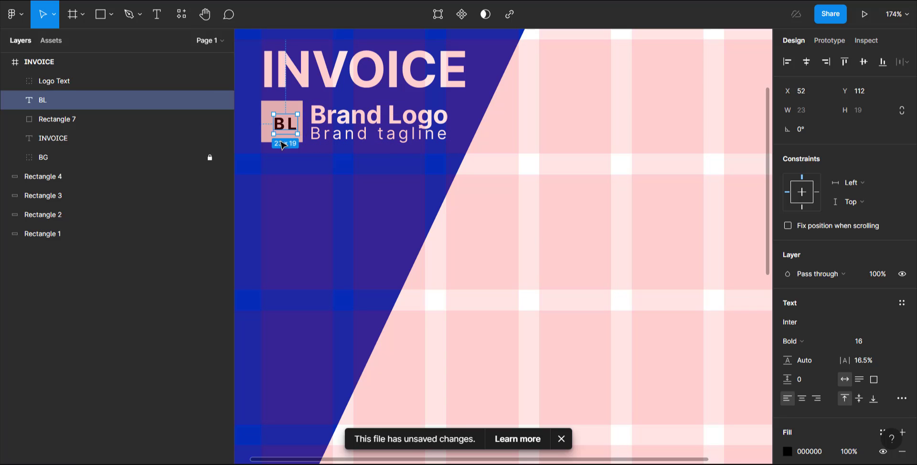
shift+click(267, 139)
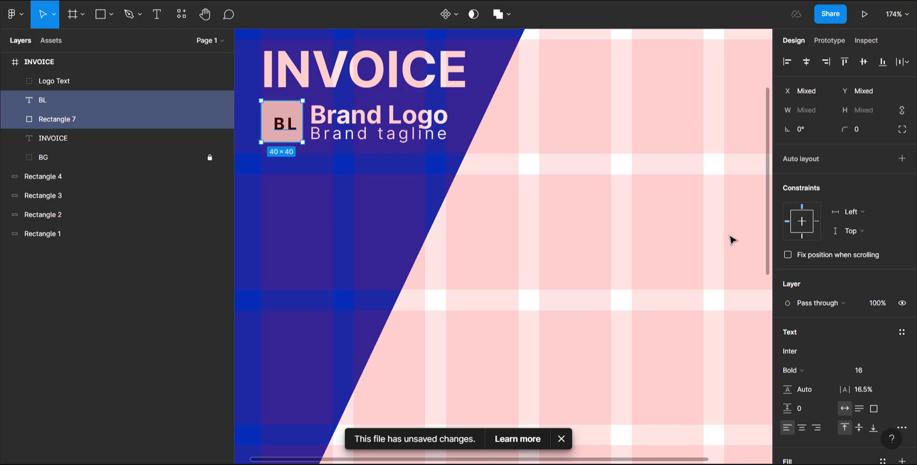
click(863, 61)
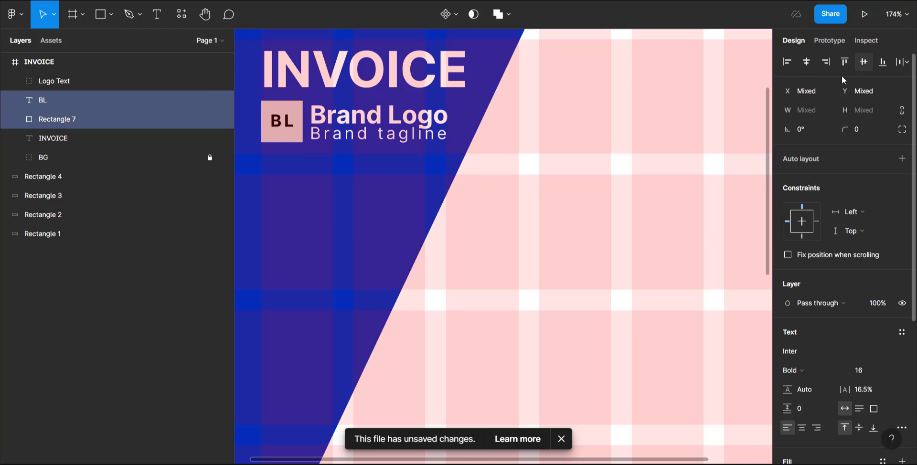
Group the BL text, the square and the Logo Text group, and name the group Logo.
shift+click(405, 110)
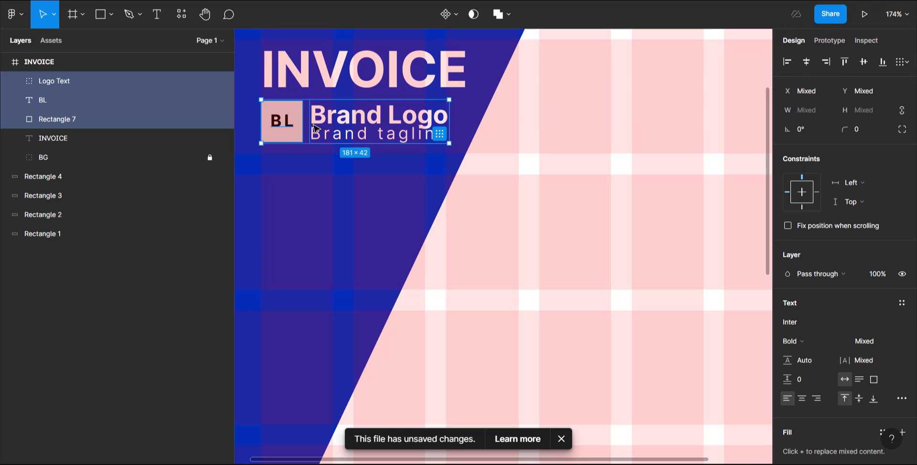
key(ctrl+g)
scroll(288, 129, up, 1)
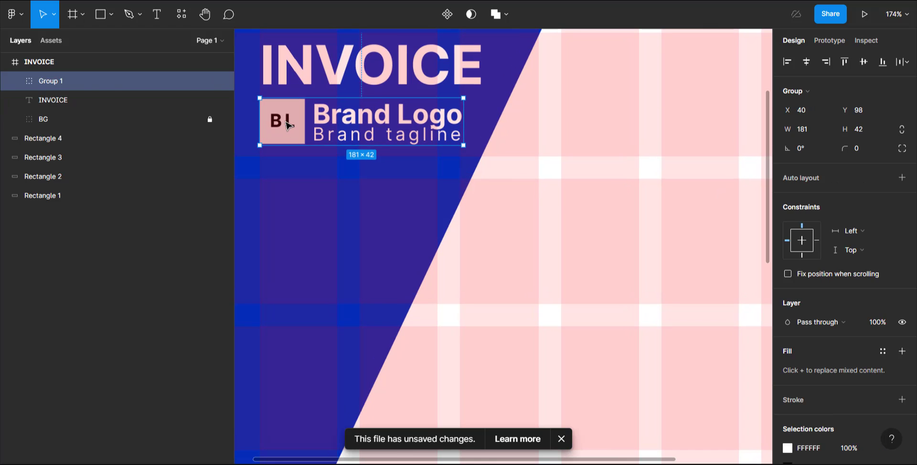
double_click(85, 85)
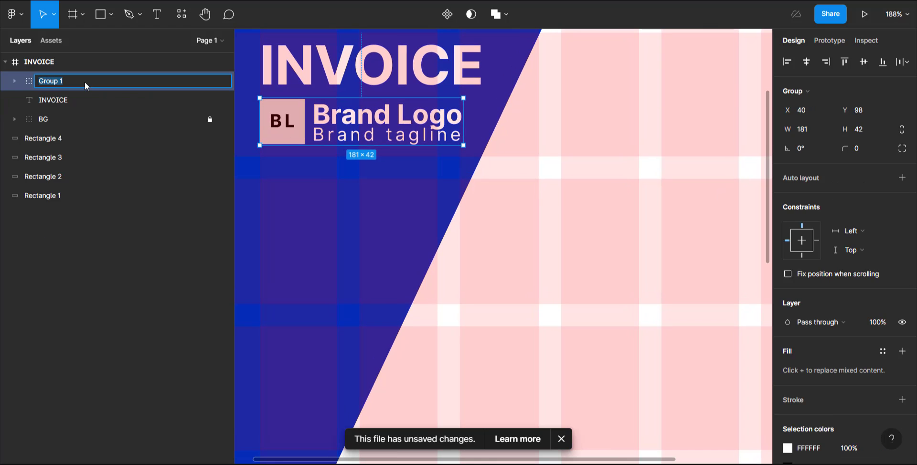
text(Logo)
key(Return)
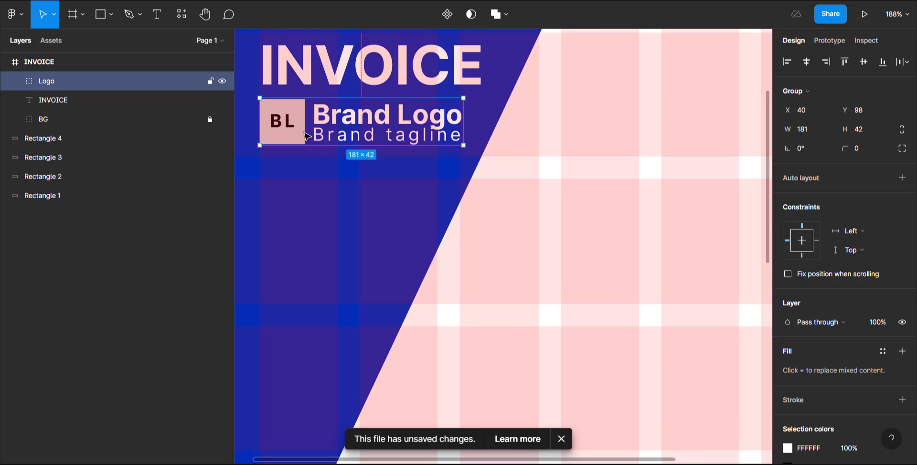
Fill the logo square with white sampled from the invoice page.
double_click(304, 136)
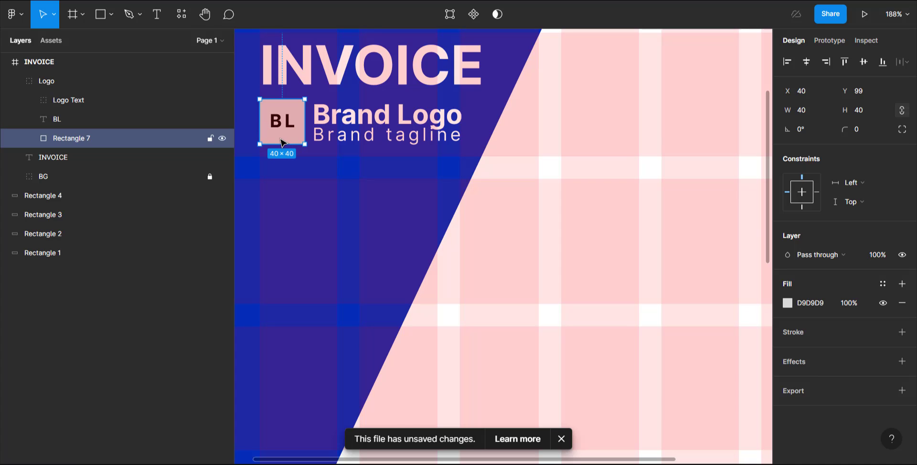
click(788, 303)
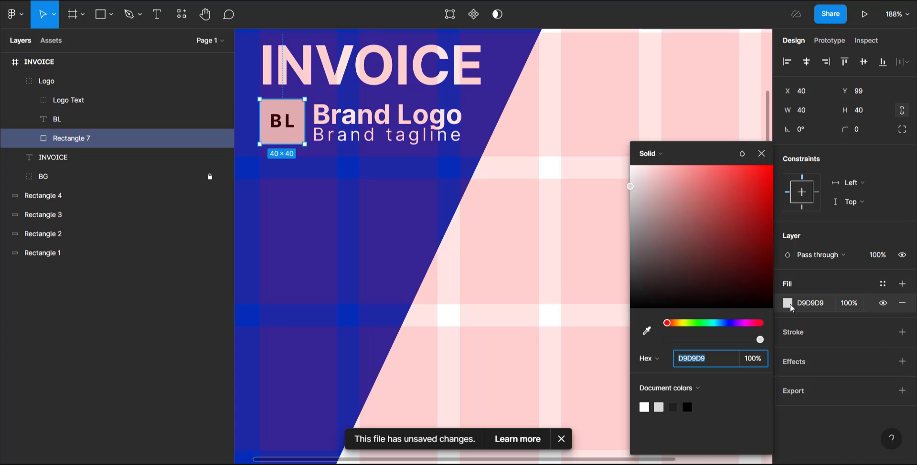
drag(626, 163, 393, 133)
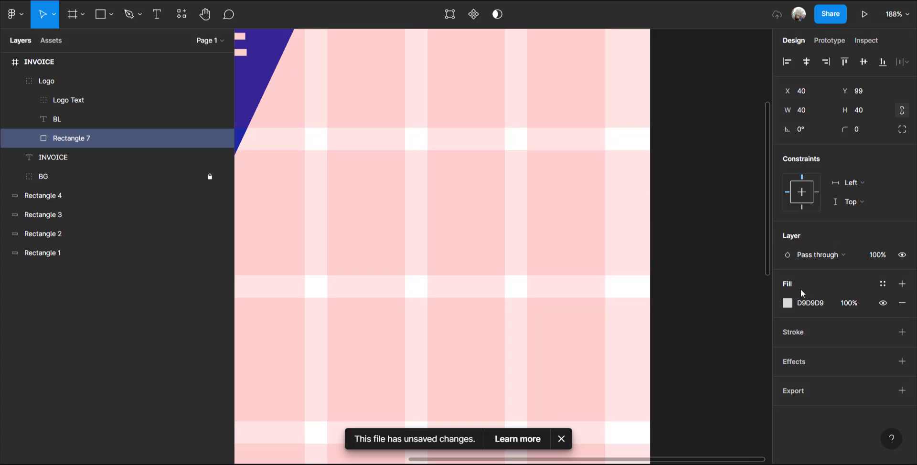
click(788, 304)
click(646, 331)
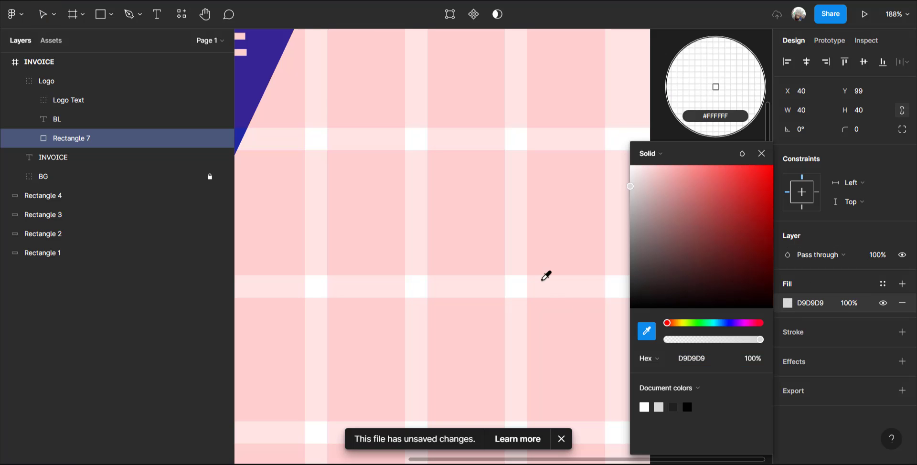
click(616, 287)
click(526, 139)
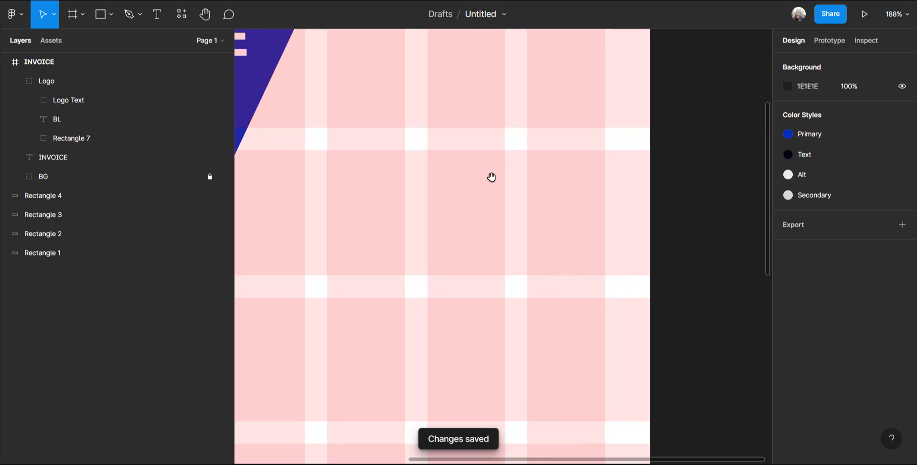
Apply the Primary colour style to the BL text inside the Logo group.
drag(492, 176, 757, 207)
scroll(536, 215, up, 2)
scroll(536, 215, left, 4)
click(425, 173)
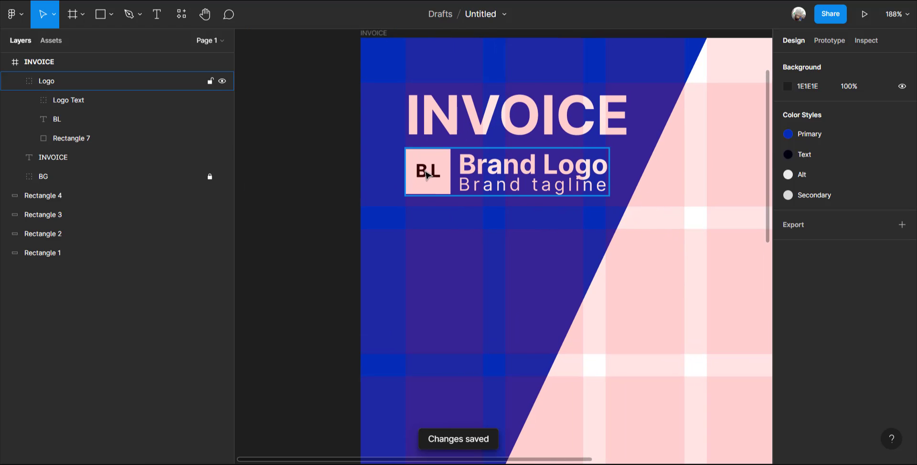
double_click(425, 173)
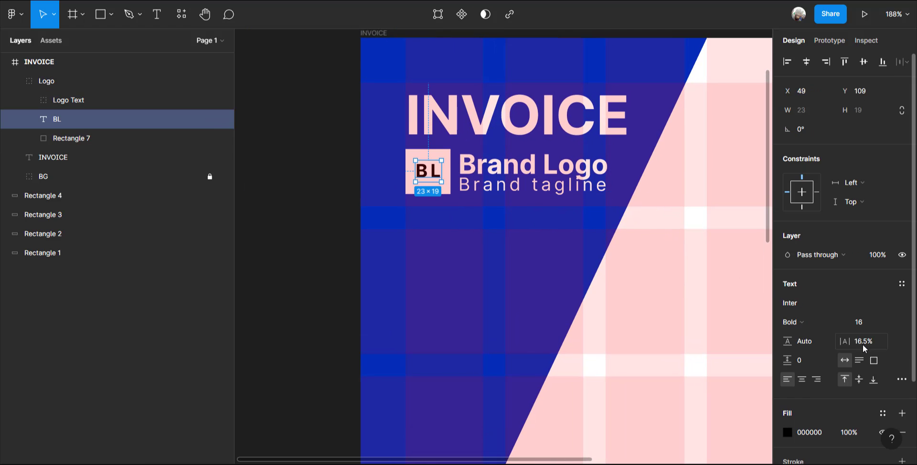
click(787, 432)
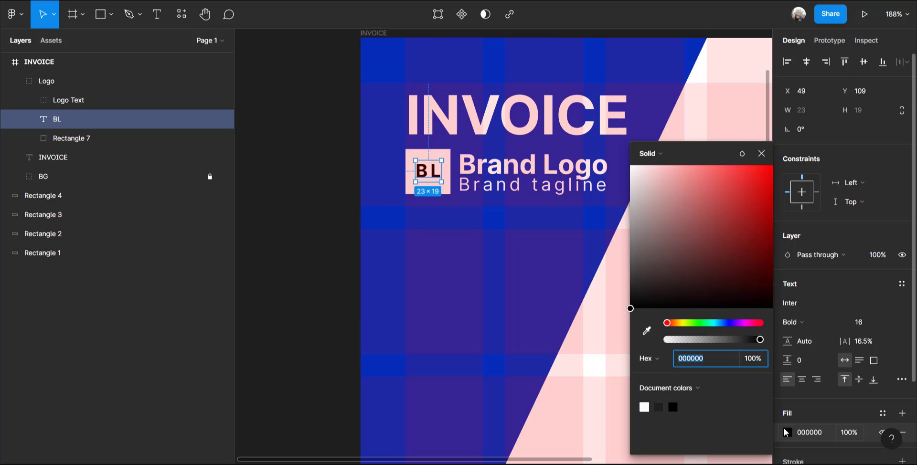
click(787, 433)
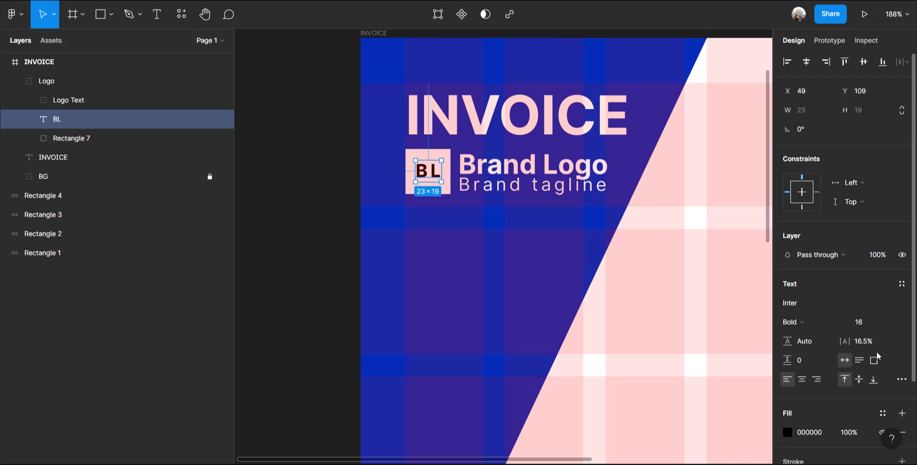
click(882, 414)
click(798, 297)
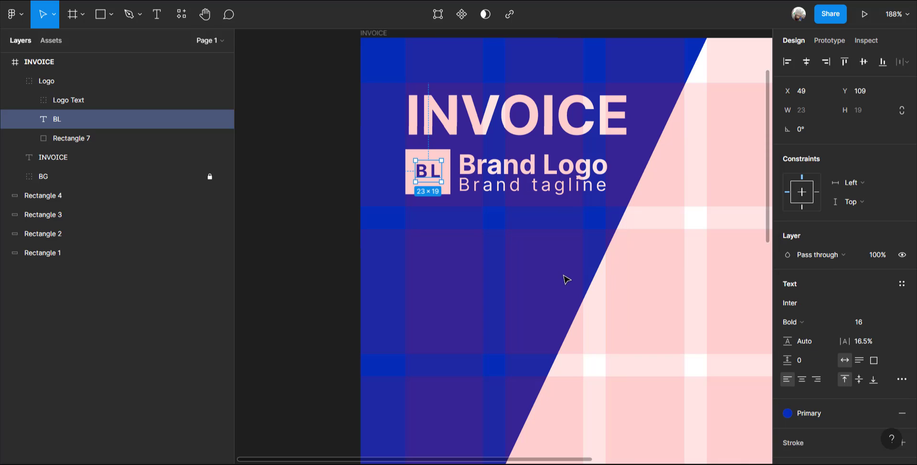
click(554, 279)
scroll(552, 281, down, 1)
scroll(551, 282, down, 4)
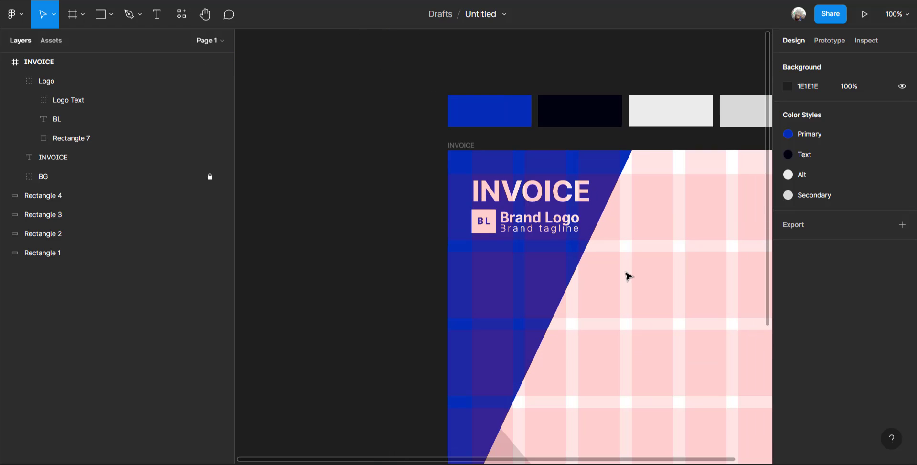
drag(630, 271, 487, 249)
drag(681, 293, 633, 195)
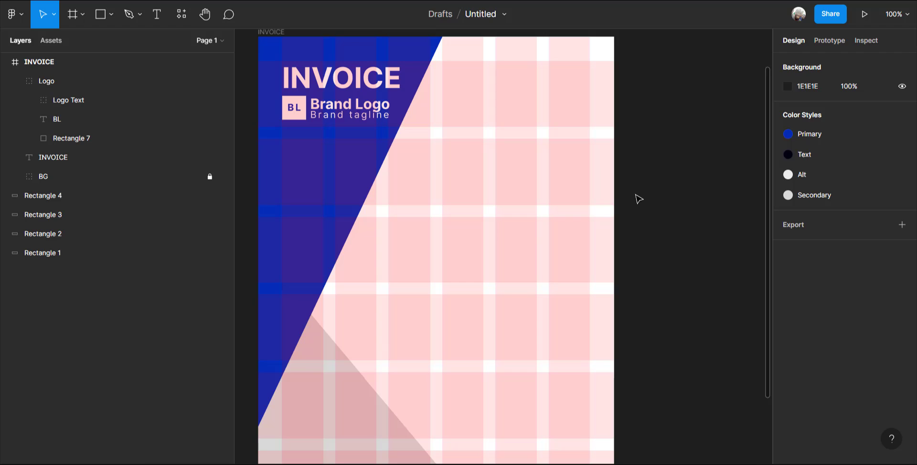
scroll(654, 217, down, 1)
scroll(649, 224, down, 2)
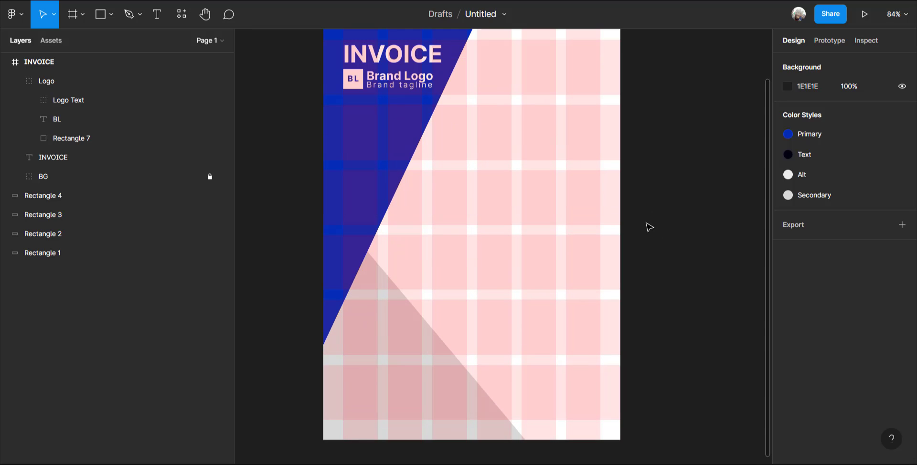
scroll(648, 226, up, 3)
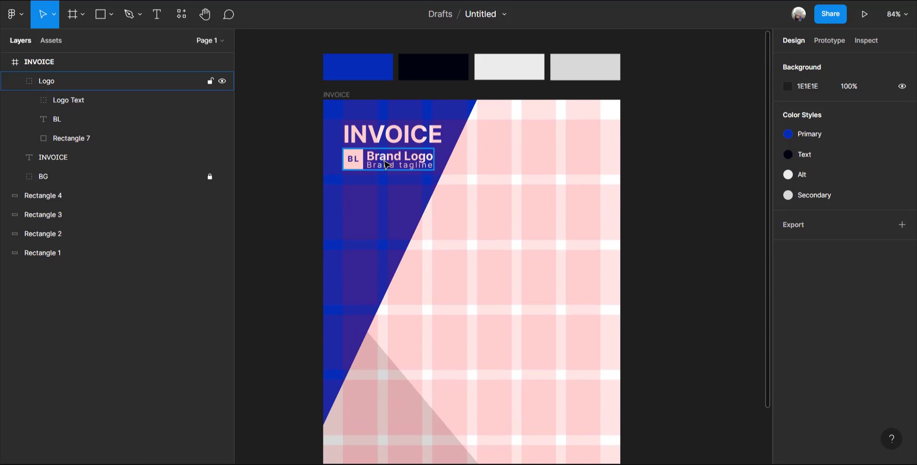
click(389, 150)
shift+click(390, 136)
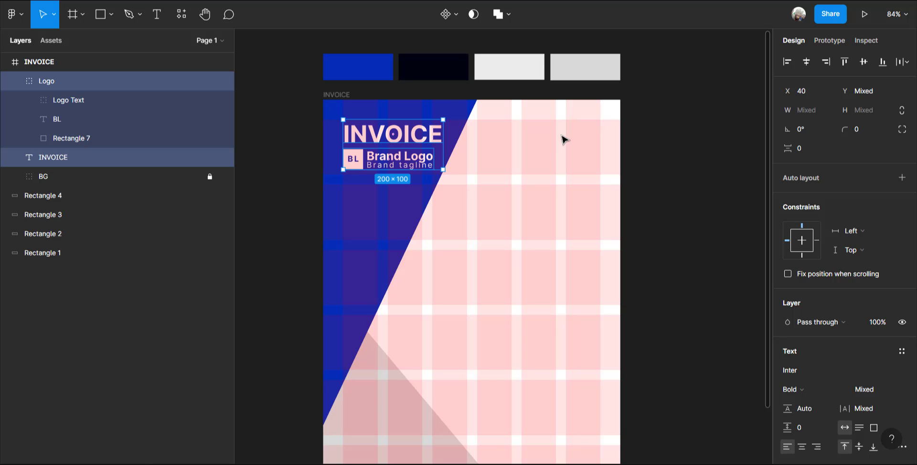
click(663, 144)
Place a new text layer near the upper-right corner of the invoice page and set it to right alignment.
scroll(579, 155, up, 3)
scroll(563, 152, up, 5)
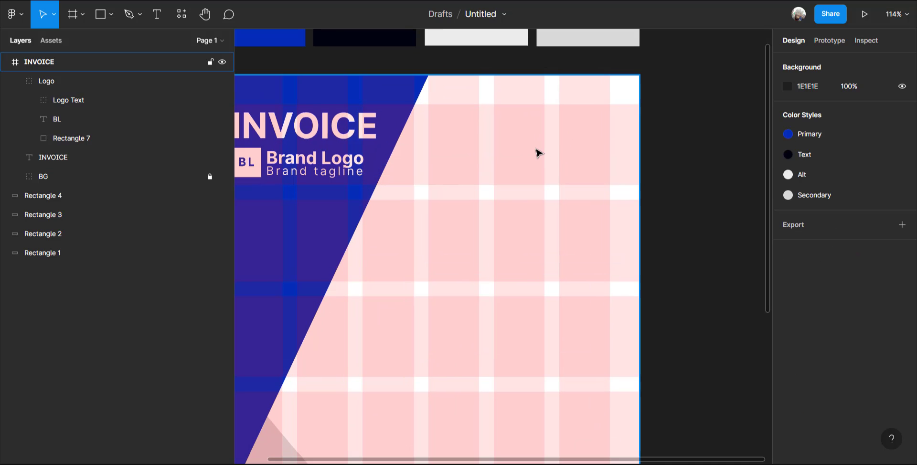
click(156, 13)
click(617, 103)
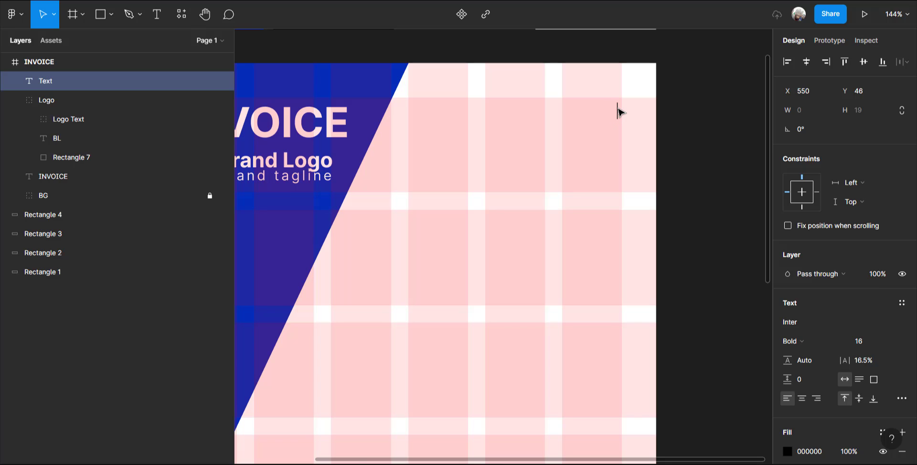
click(817, 400)
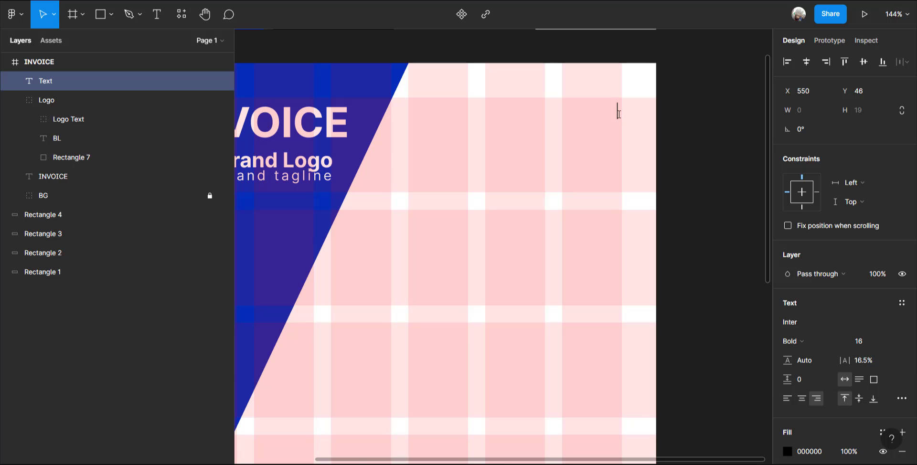
Enter "Invoice No. #12345" as the content of the new text layer.
text(Invoic)
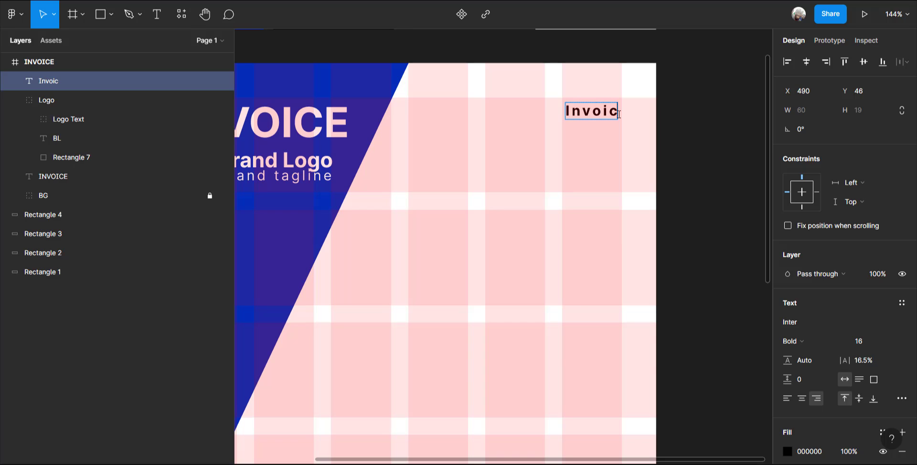
text(e No.)
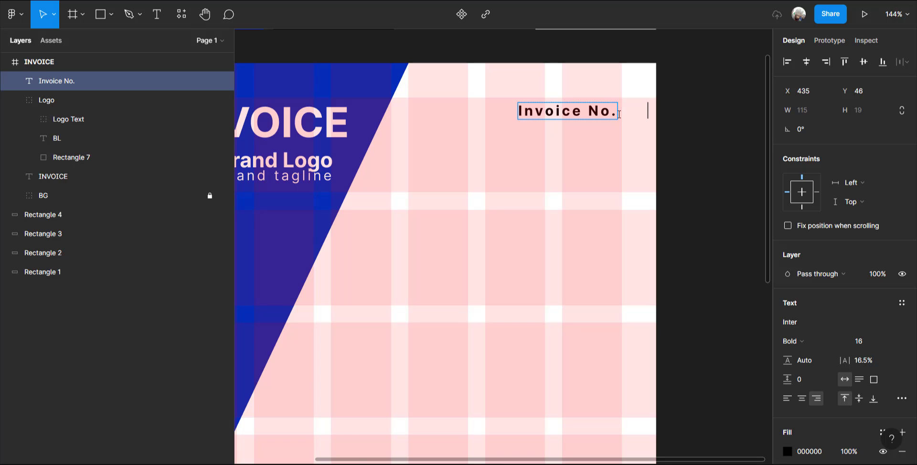
key(BackSpace)
key(BackSpace)
key(BackSpace)
key(BackSpace)
key(BackSpace)
text(#)
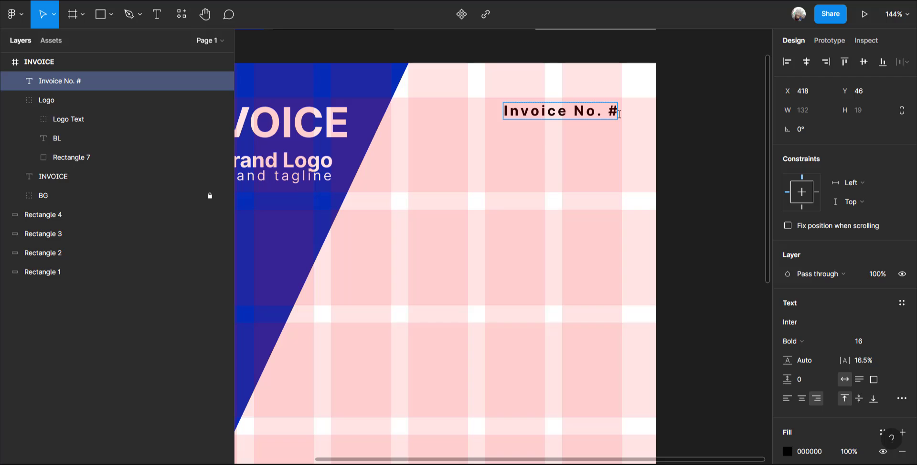
text(12345)
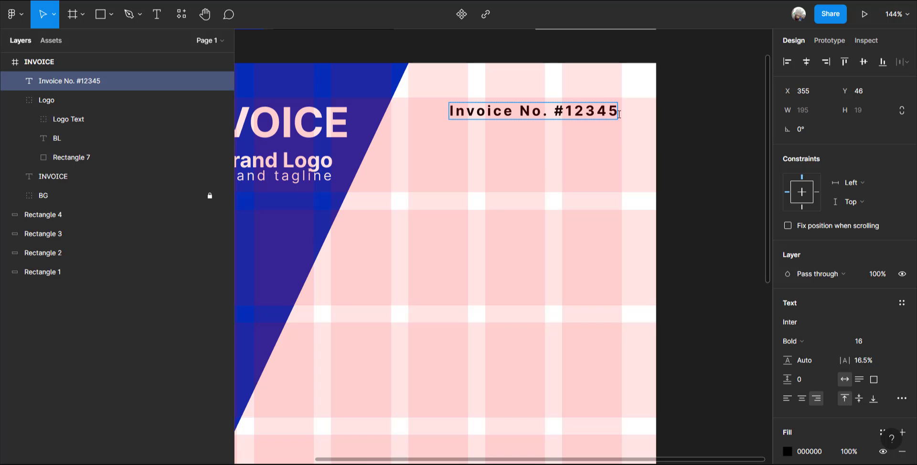
Set the font weight of the invoice number text to Regular.
triple_click(568, 115)
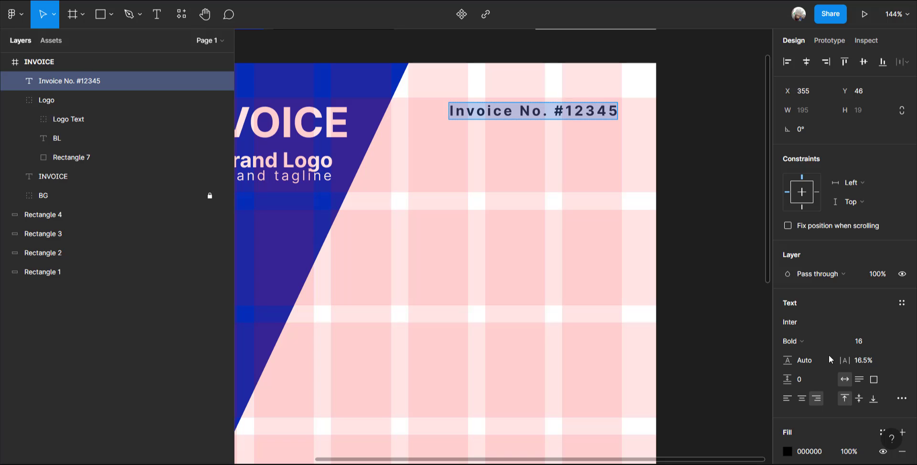
click(818, 348)
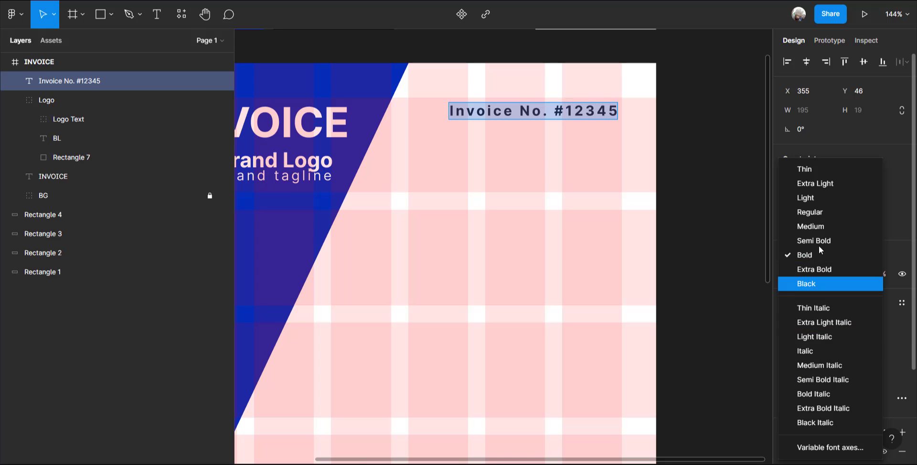
click(815, 216)
Widen the gap between "Invoice No." and "#12345" with extra spaces.
triple_click(570, 112)
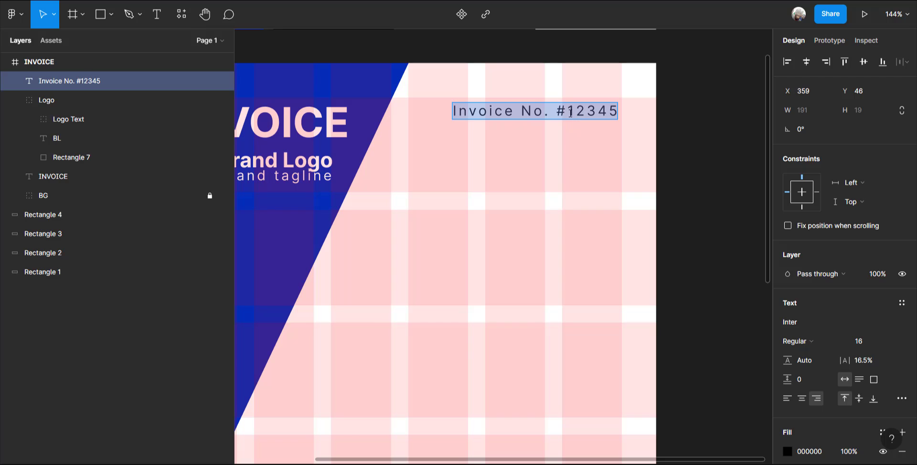
click(551, 112)
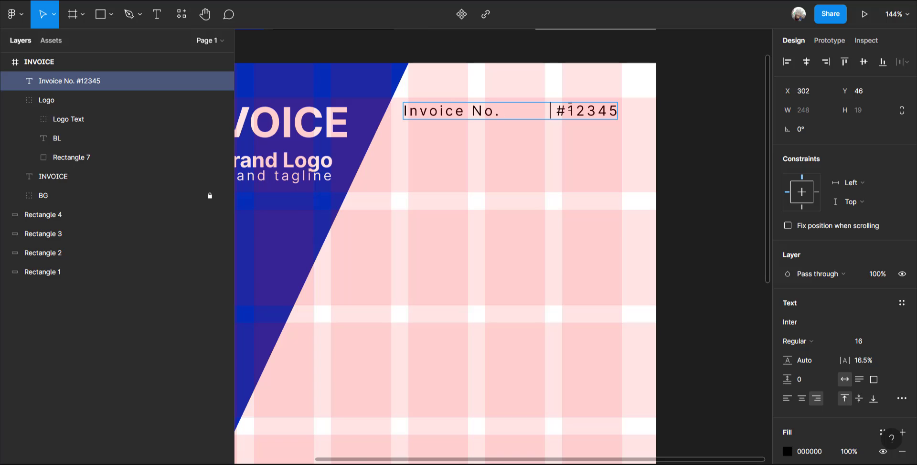
key(BackSpace)
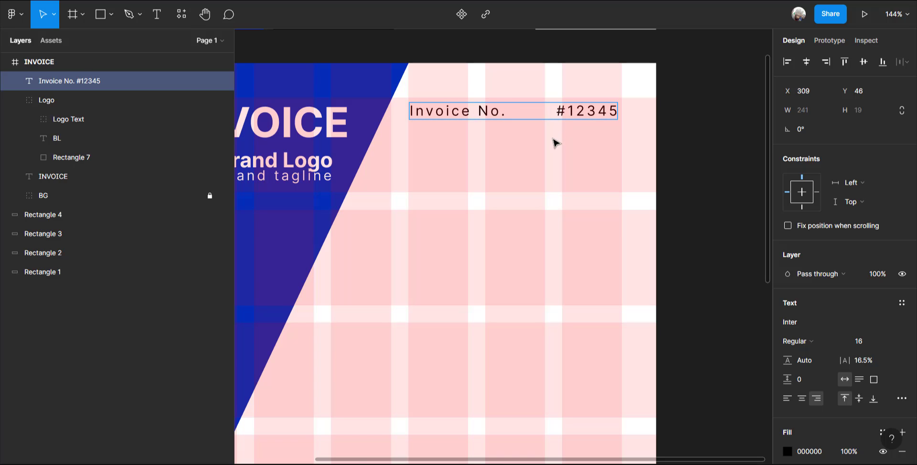
Add a second line reading "Date:" below the invoice number in the same text layer.
key(Escape)
double_click(616, 111)
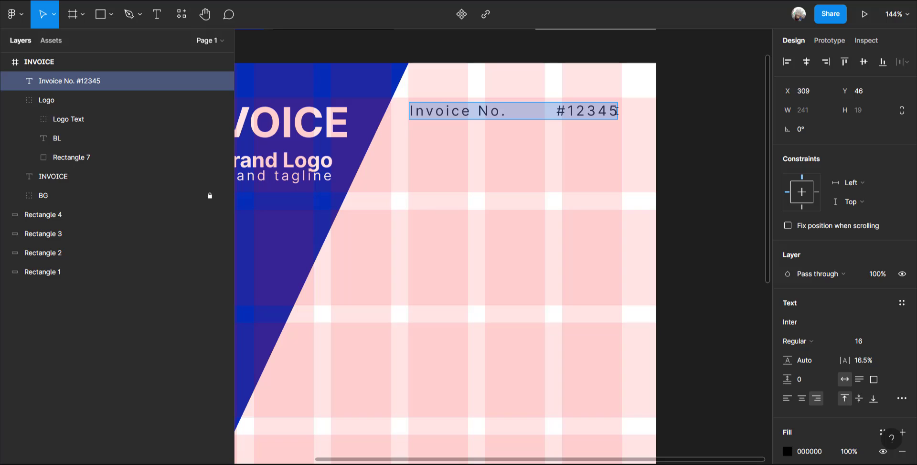
click(616, 111)
key(Return)
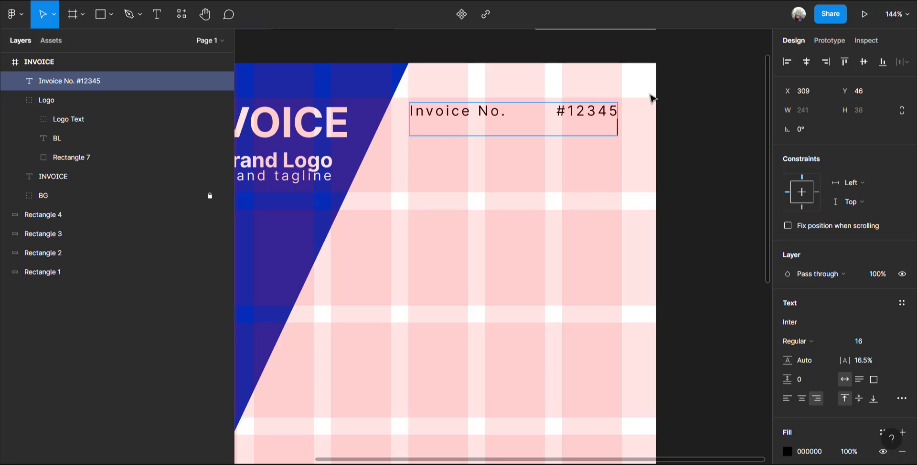
text(Date:)
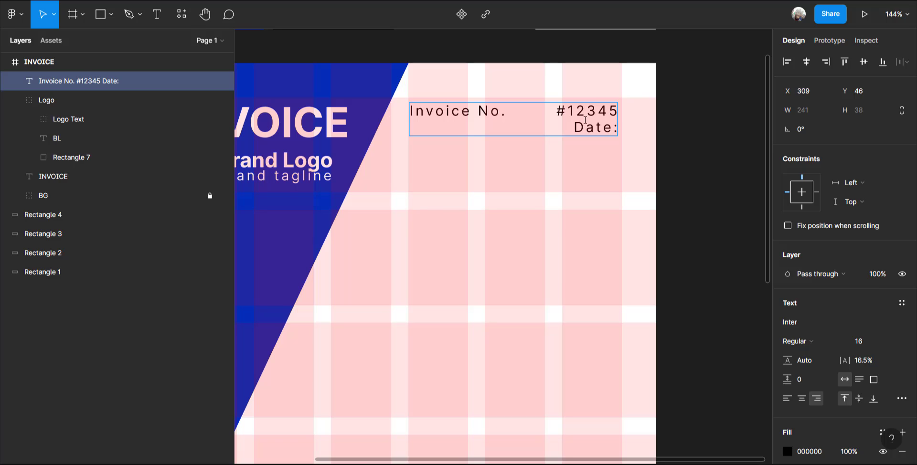
Add a colon after "Invoice No." and remove one space from the gap before "#12345".
click(507, 111)
text(:)
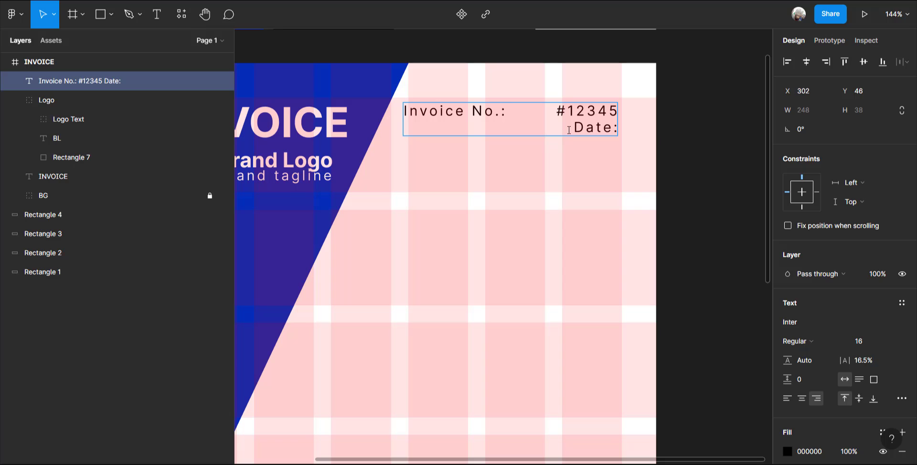
click(553, 112)
key(BackSpace)
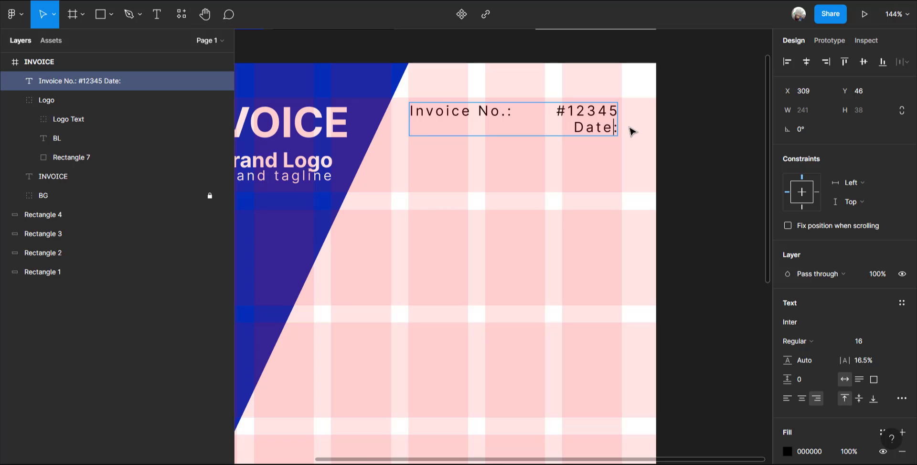
Enter "18th Sept. 2022" after the "Date:" label.
key(Right)
text(1)
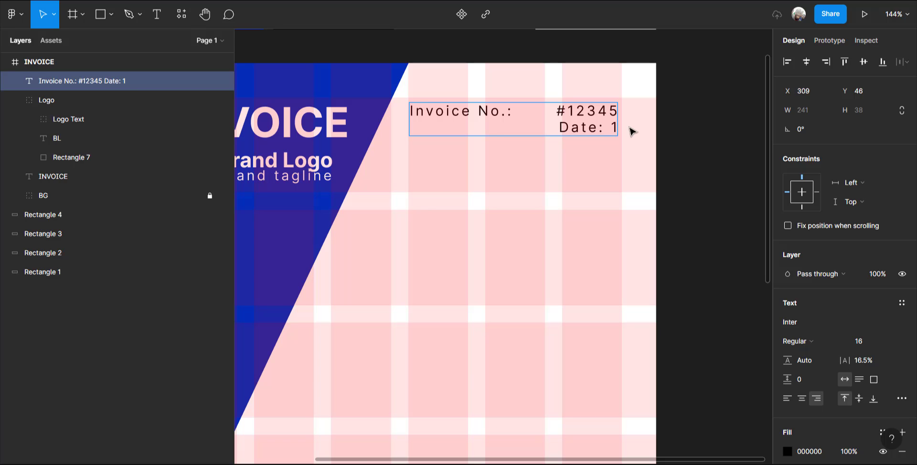
text(8th)
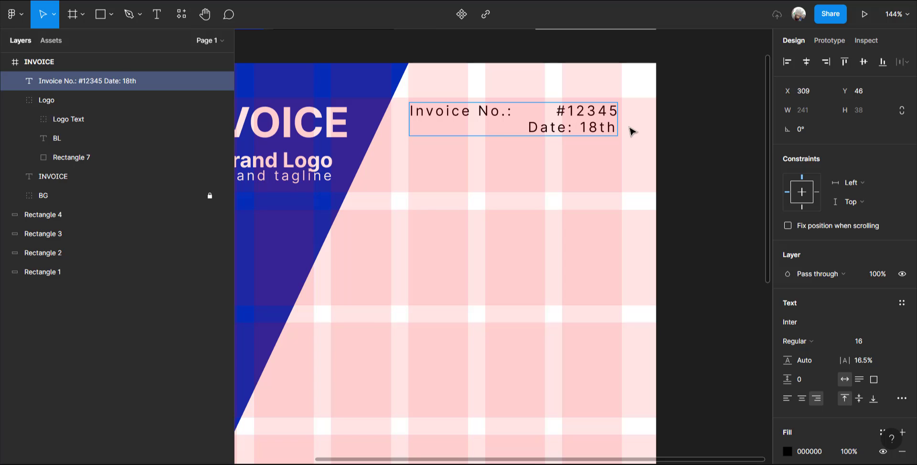
text( Se)
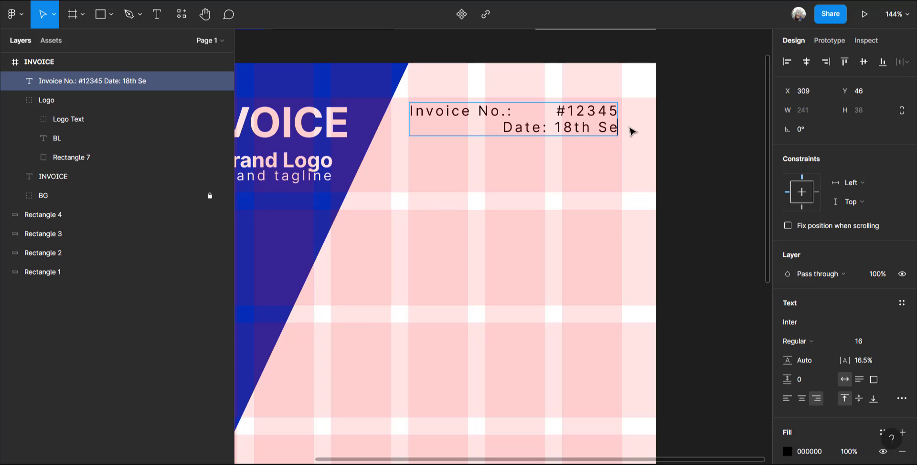
text(pt)
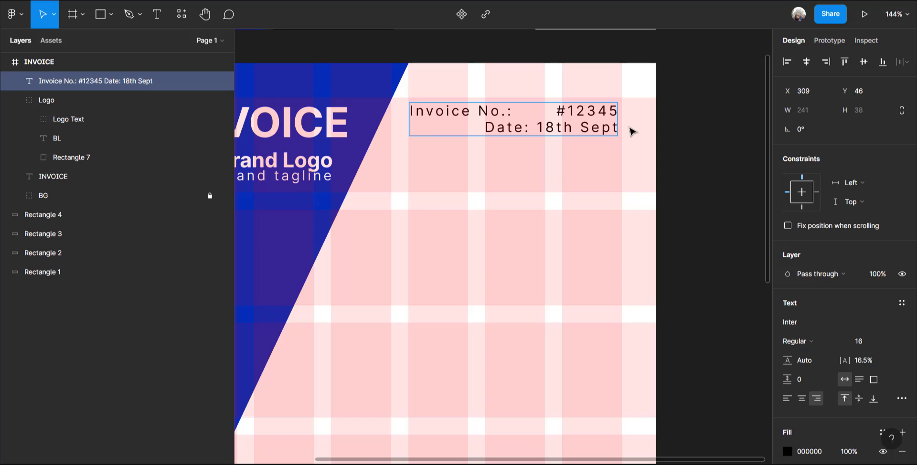
text(.)
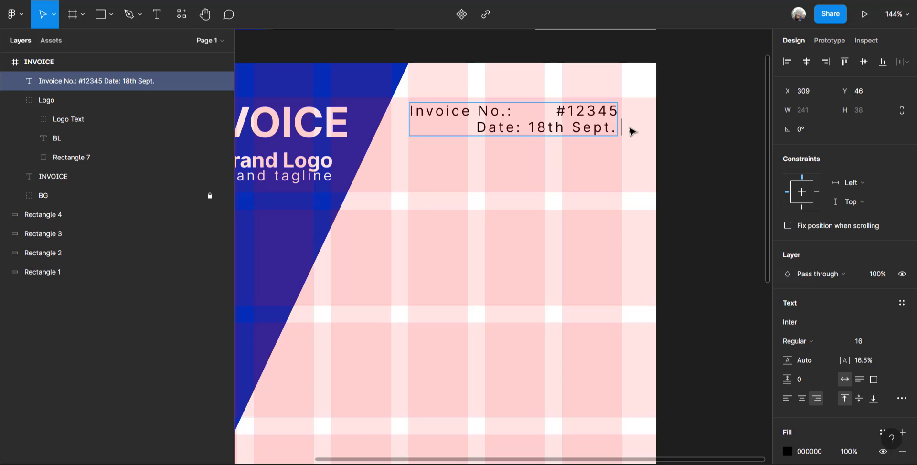
text( 2022)
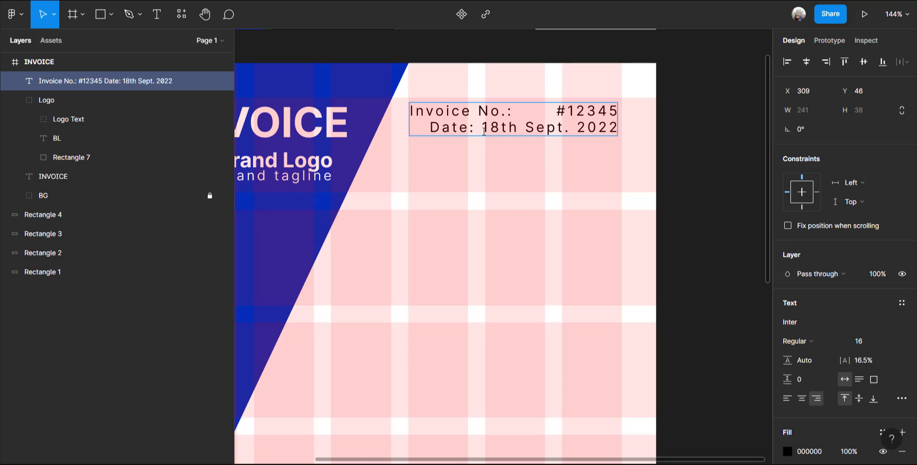
Replace the written month in the date so that it reads "18/09/2022", and finish editing the text.
drag(503, 128, 582, 127)
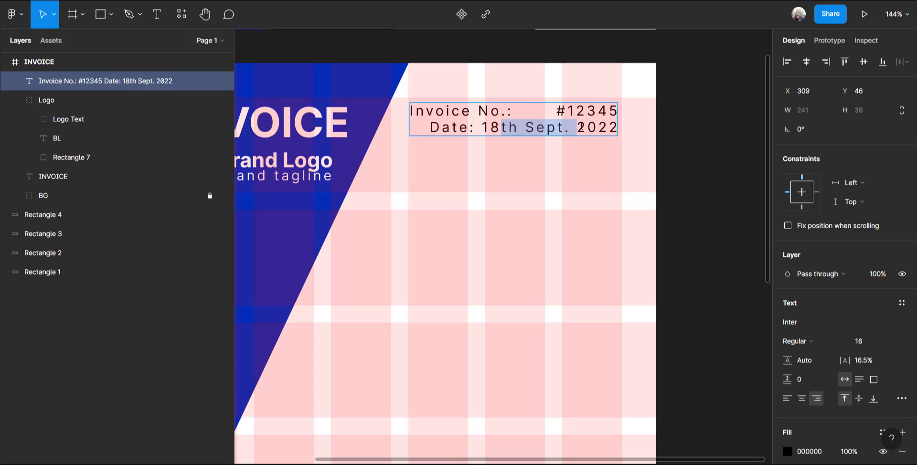
text(/)
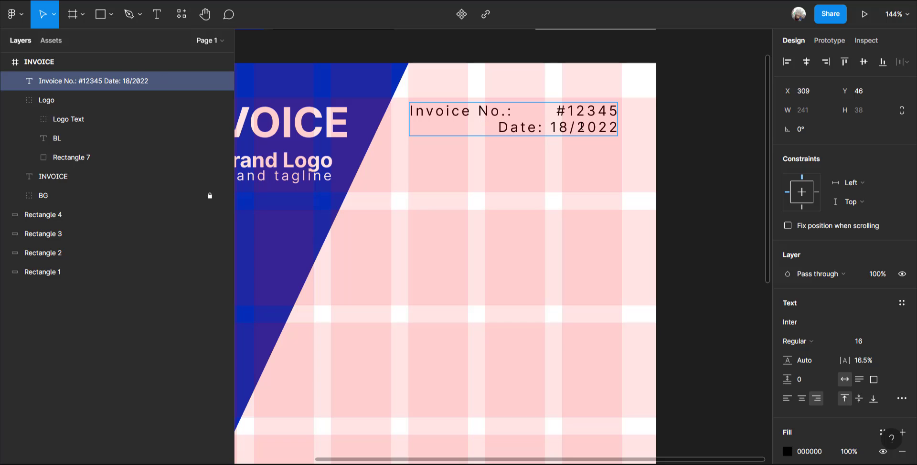
text(09)
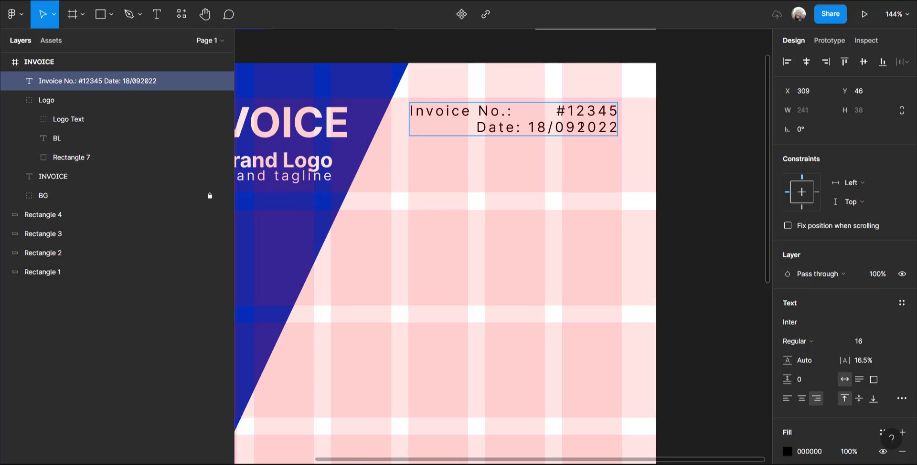
text(/)
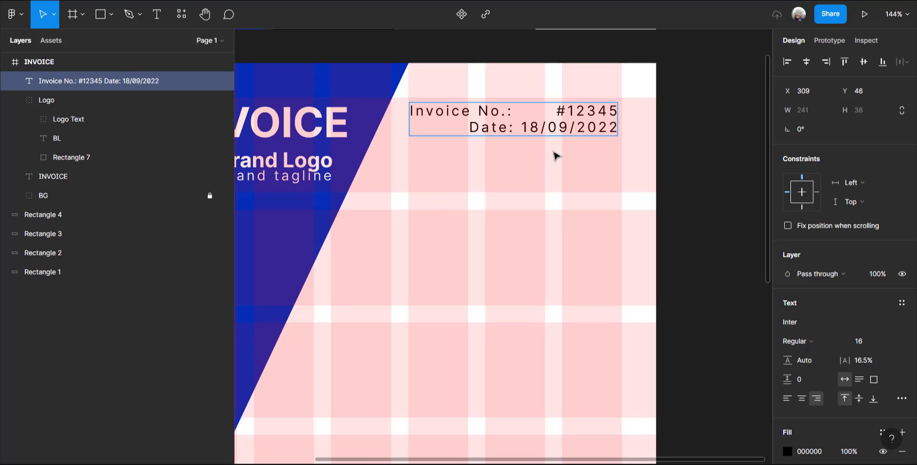
key(Escape)
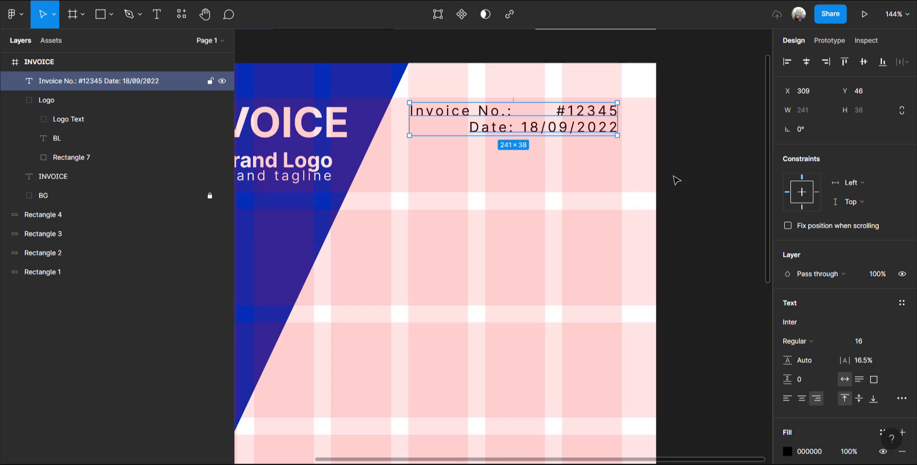
Set the line height of all unlocked header elements on the invoice page to 116.5%.
key(ctrl+a)
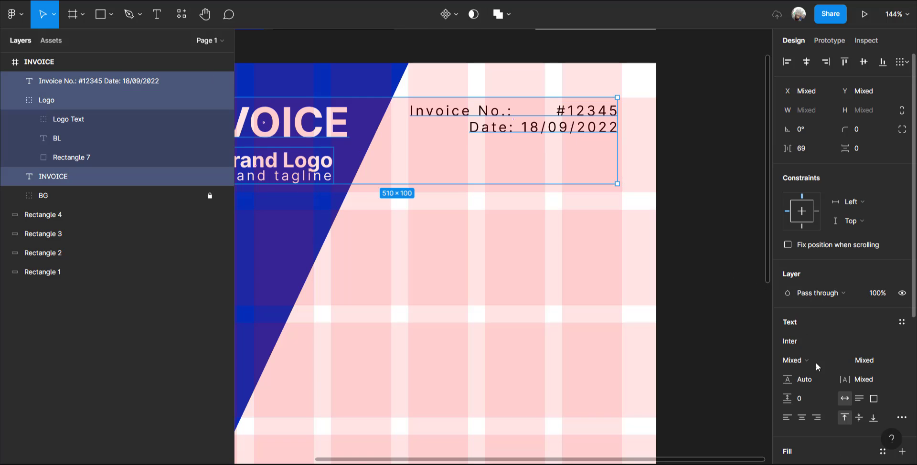
scroll(820, 380, down, 2)
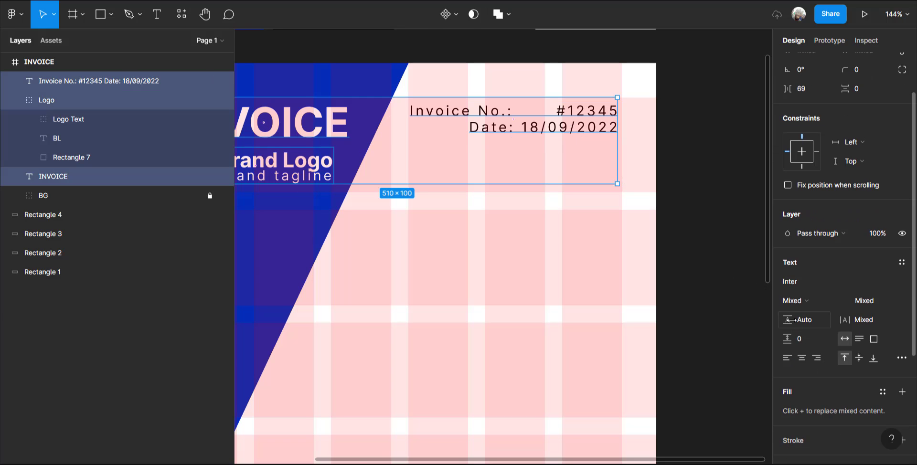
drag(787, 319, 785, 320)
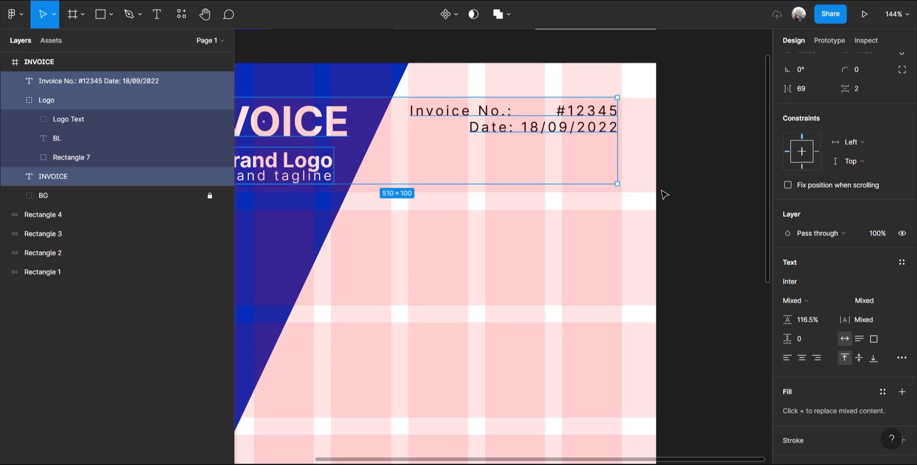
Set the invoice number and date text's line height to 152% and move it to X 314, Y 40, against the grid margins.
key(Escape)
double_click(573, 121)
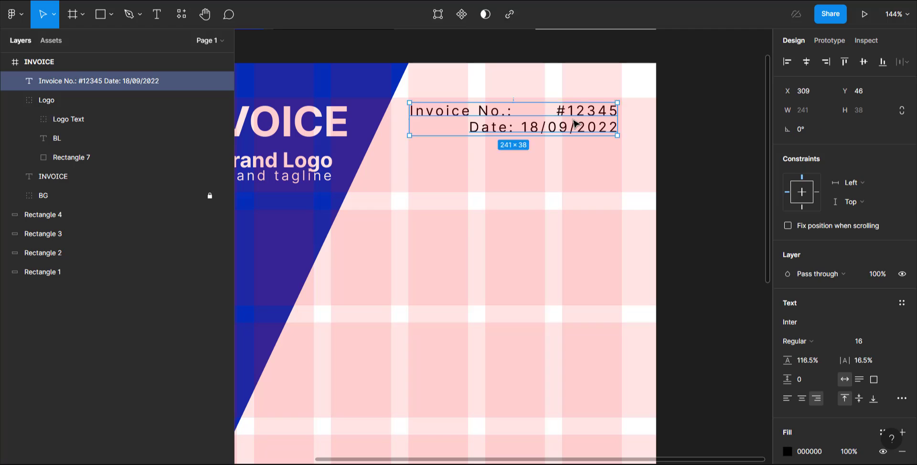
drag(788, 360, 838, 351)
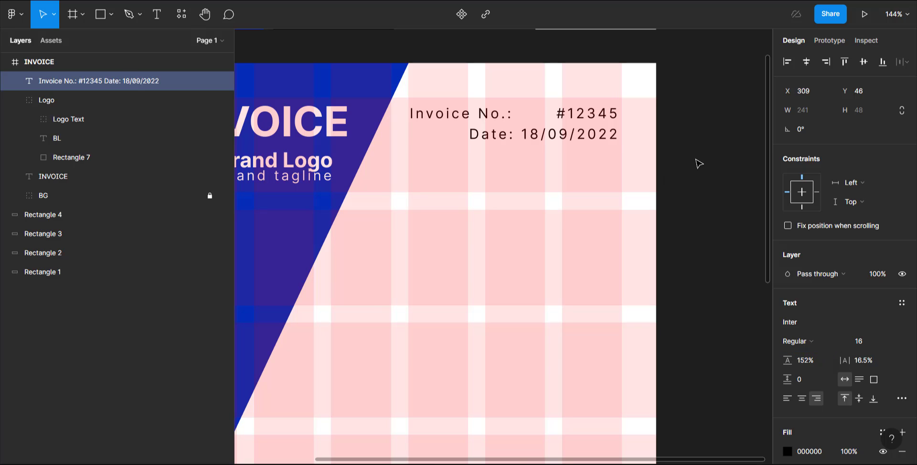
drag(586, 119, 590, 116)
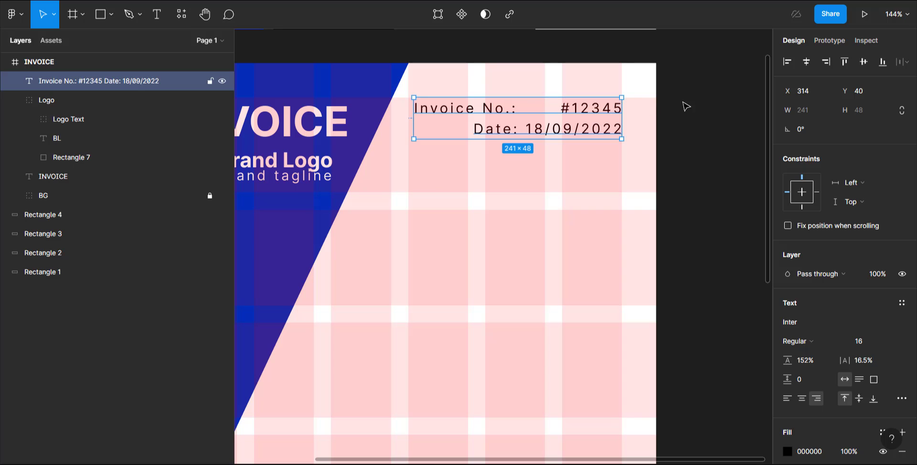
Duplicate the invoice number and date text and place the copy directly below the original at X 314, Y 112.
click(698, 109)
scroll(646, 175, down, 1)
scroll(646, 175, down, 3)
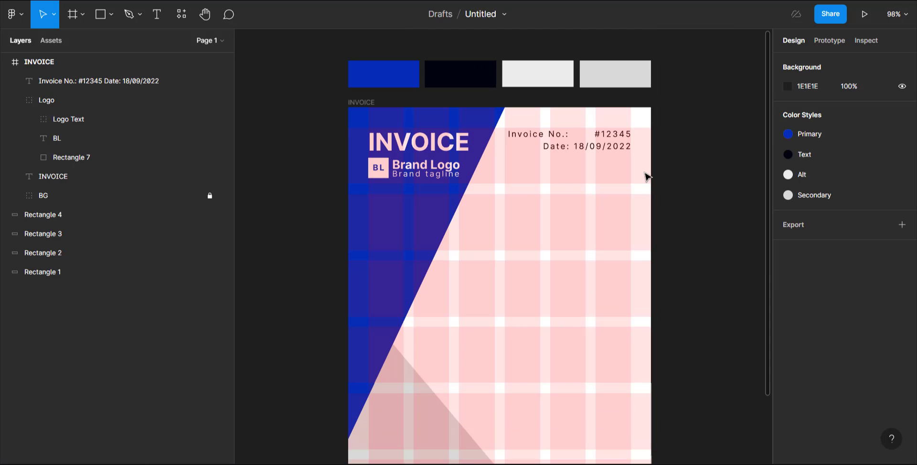
scroll(544, 200, up, 3)
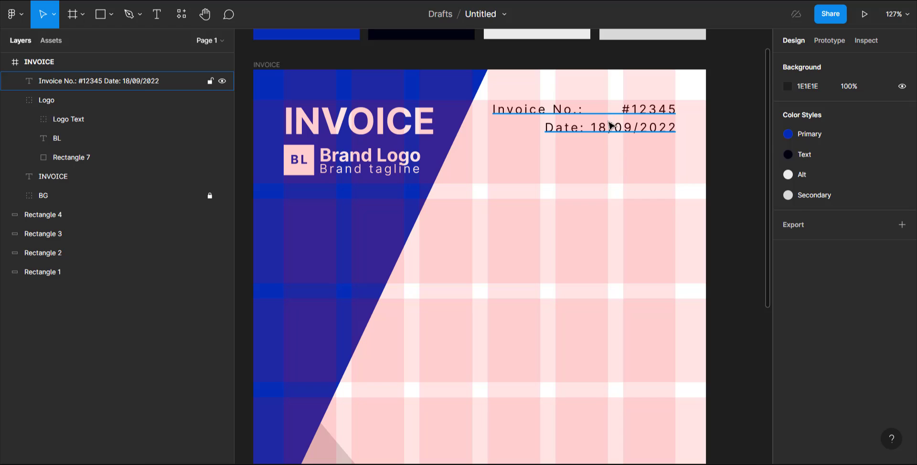
click(616, 132)
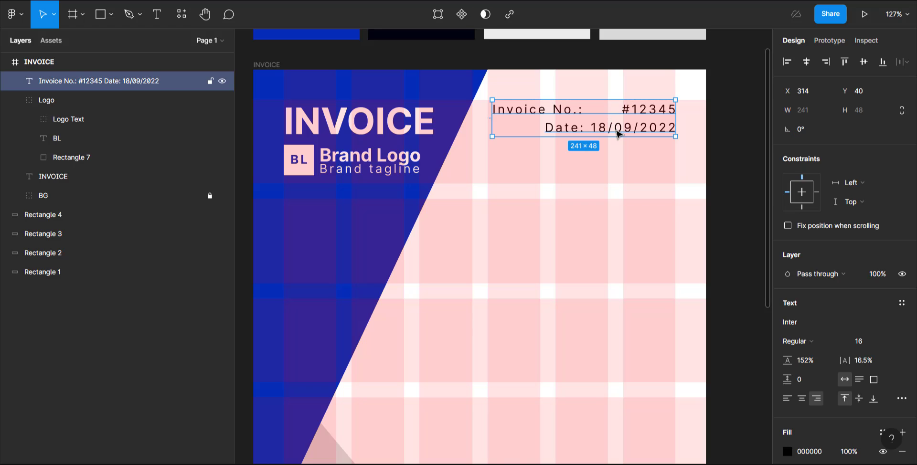
key(ctrl+d)
drag(618, 128, 615, 178)
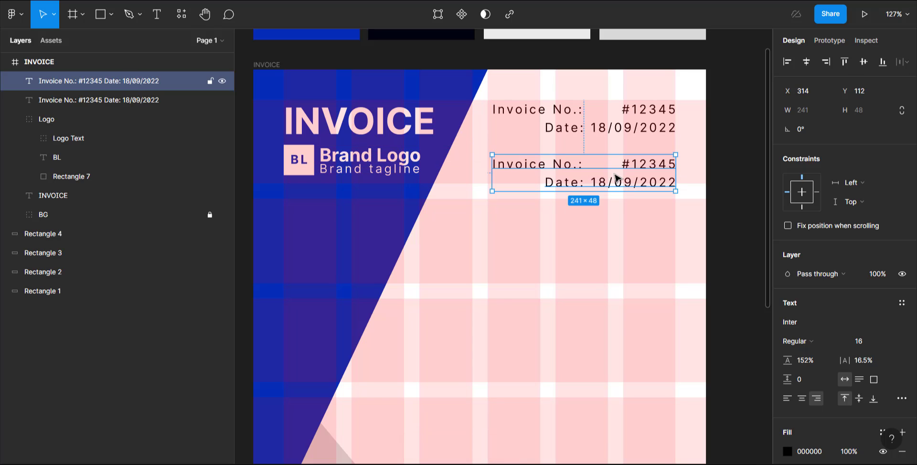
Replace the duplicated text with "Client Details:" and finish editing it.
double_click(615, 178)
text(C)
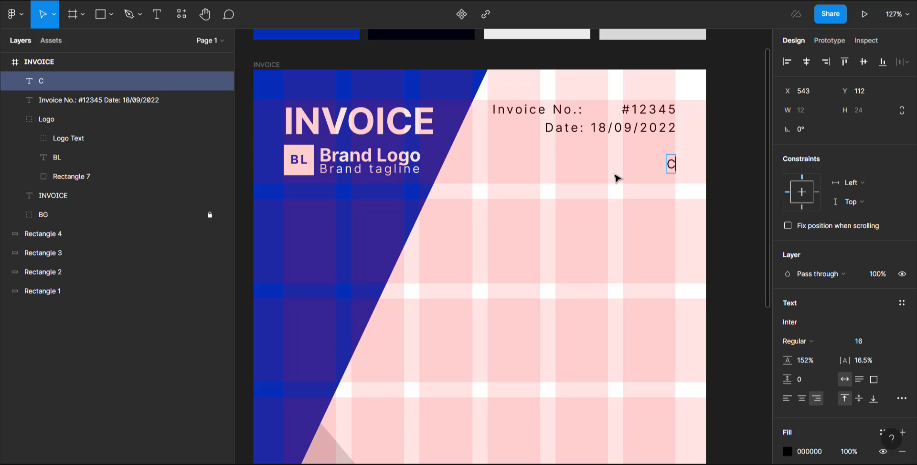
text(lient)
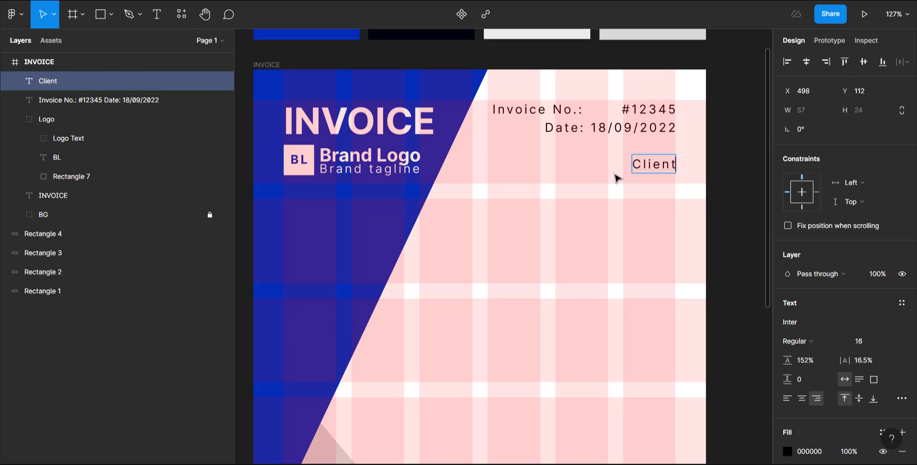
text( Details)
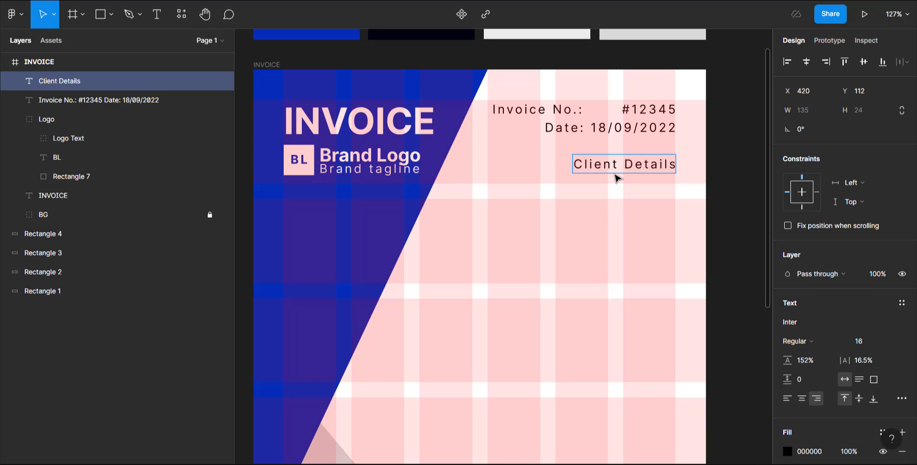
text(:)
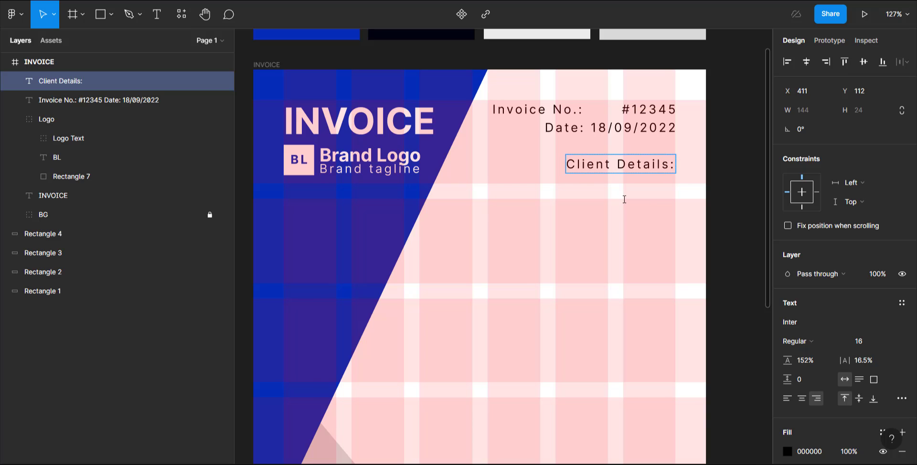
key(BackSpace)
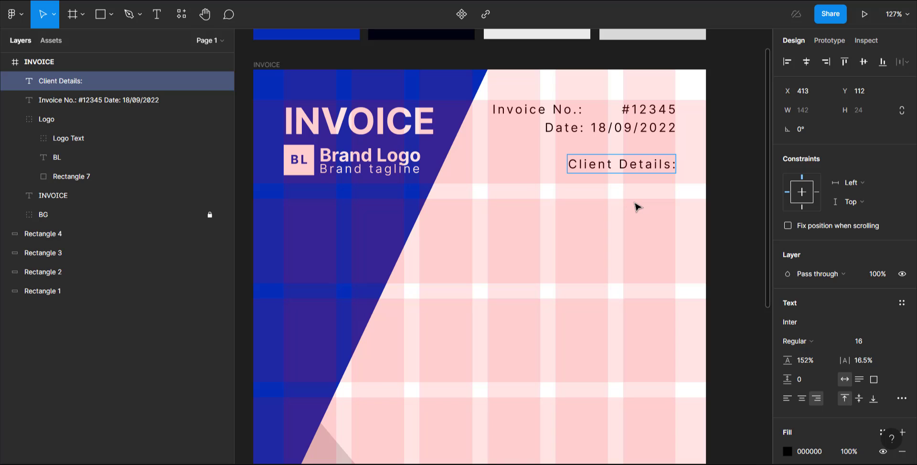
key(Escape)
Move the "Client Details:" heading to X 376, Y 109, and set its font weight to Bold.
drag(613, 166, 589, 163)
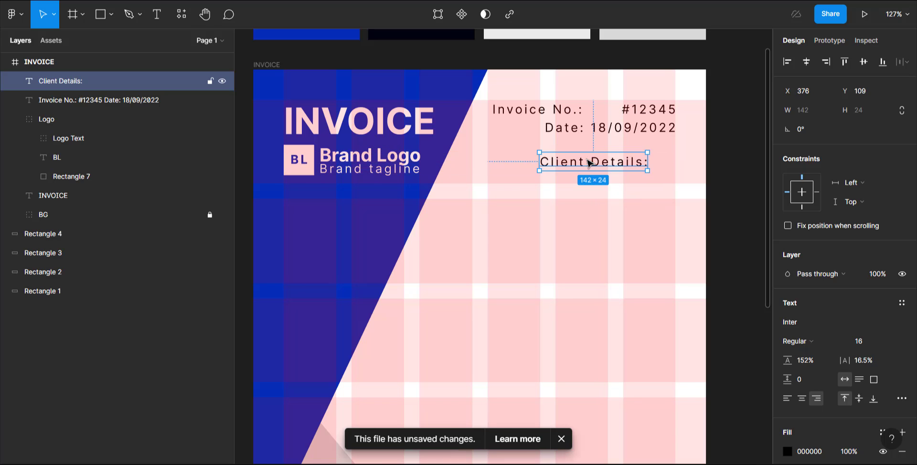
click(823, 336)
click(814, 253)
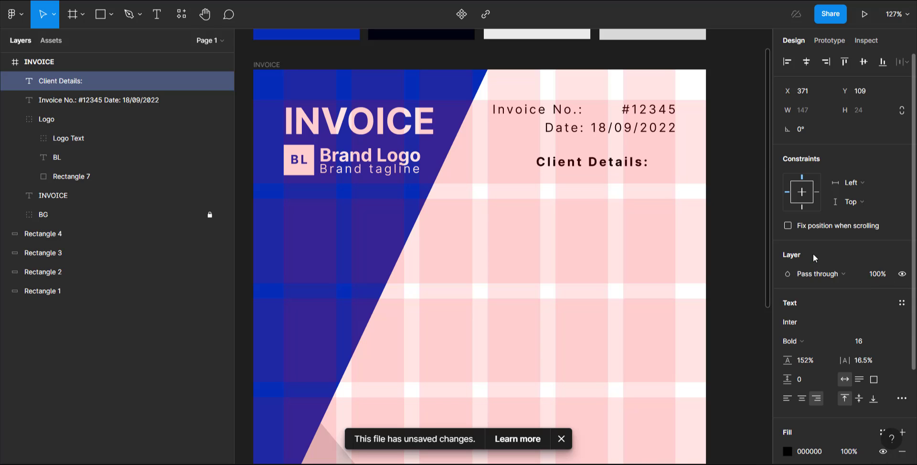
Duplicate the invoice number and date text to X 314, Y 154, below the "Client Details:" heading, and clear the copy's text.
scroll(607, 202, down, 1)
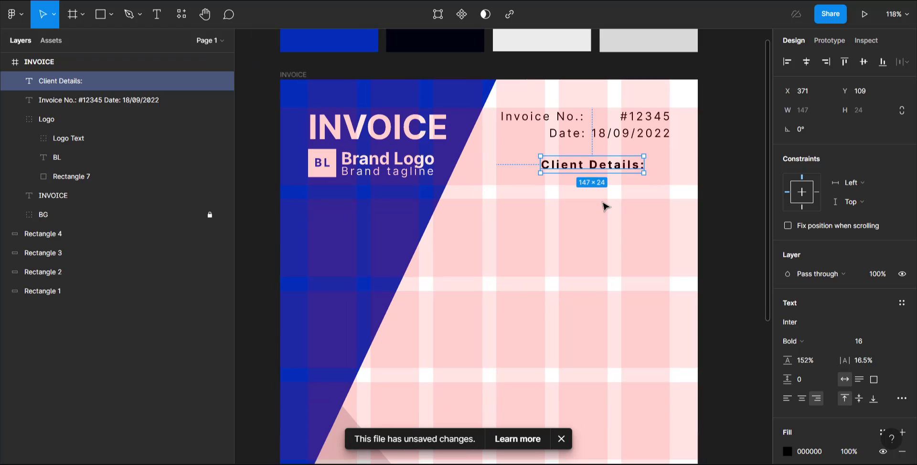
scroll(606, 203, down, 2)
click(619, 78)
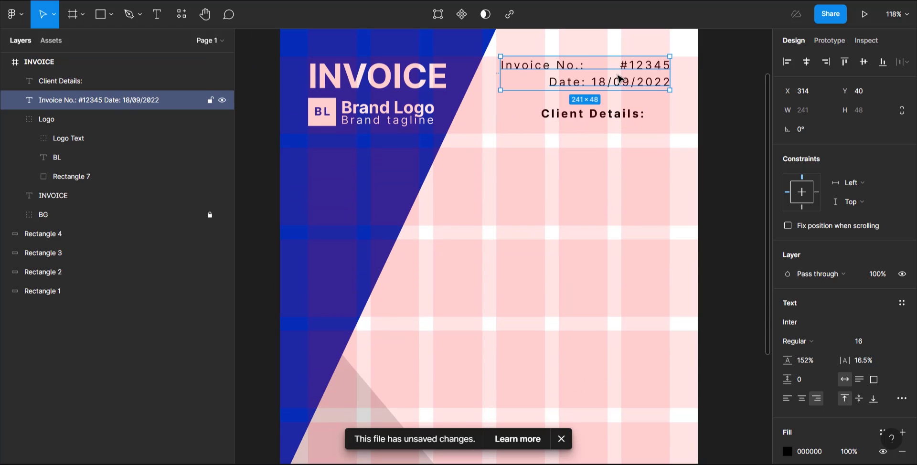
key(ctrl+d)
drag(619, 78, 618, 159)
double_click(571, 147)
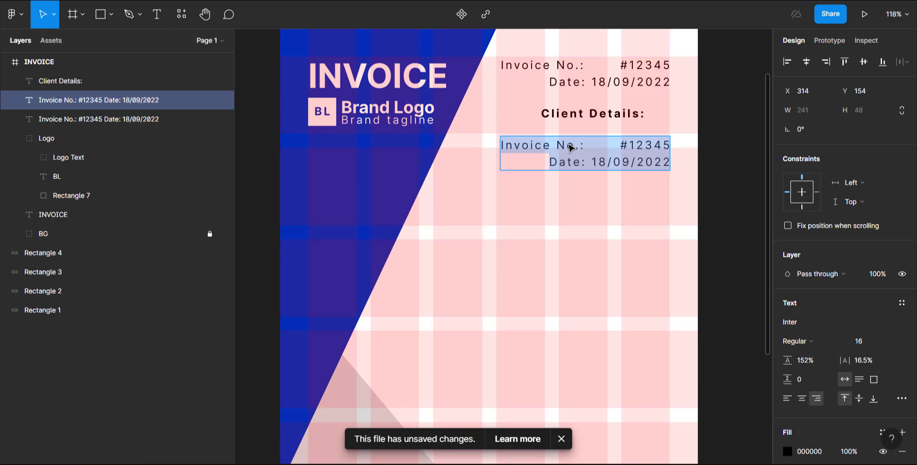
key(BackSpace)
scroll(571, 147, down, 1)
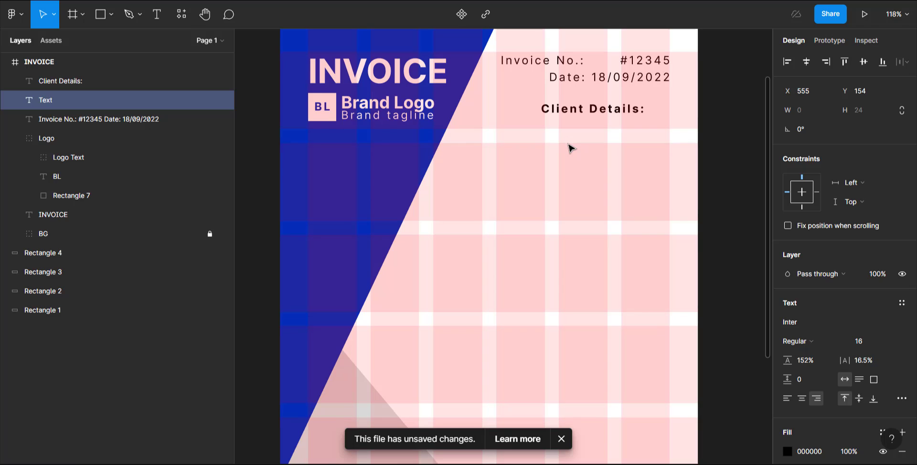
text(Custome)
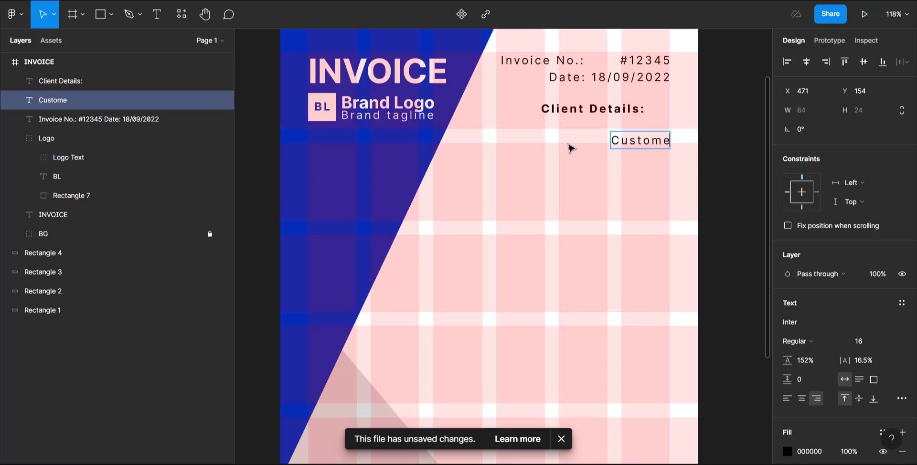
key(BackSpace)
key(BackSpace)
key(BackSpace)
key(BackSpace)
key(BackSpace)
key(BackSpace)
key(BackSpace)
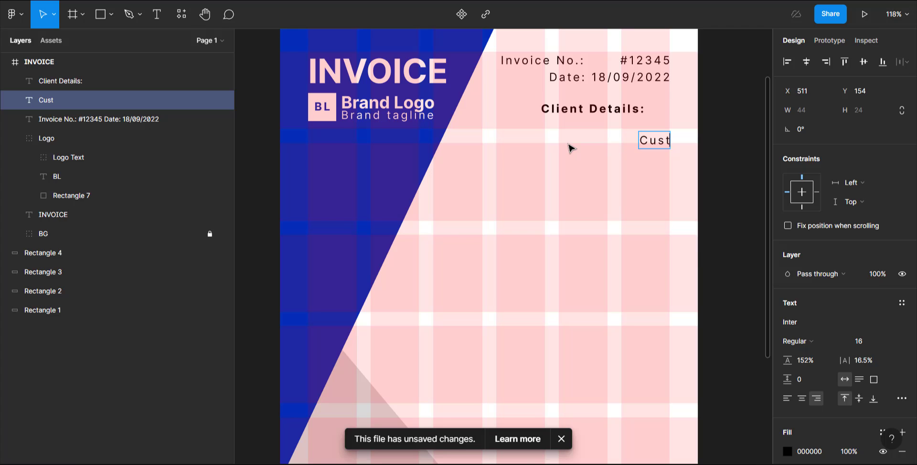
Enter "Name:" in the emptied text and move it to X 371, Y 133, directly under the "Client Details:" heading.
text(Na)
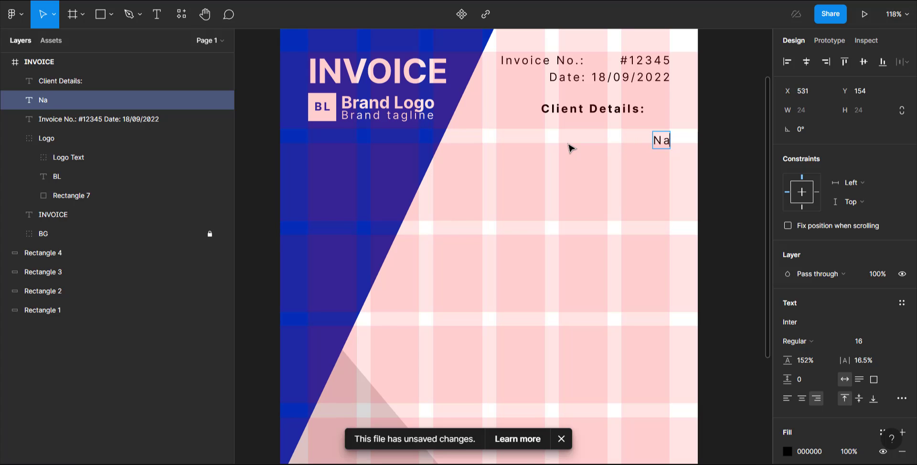
text(me:)
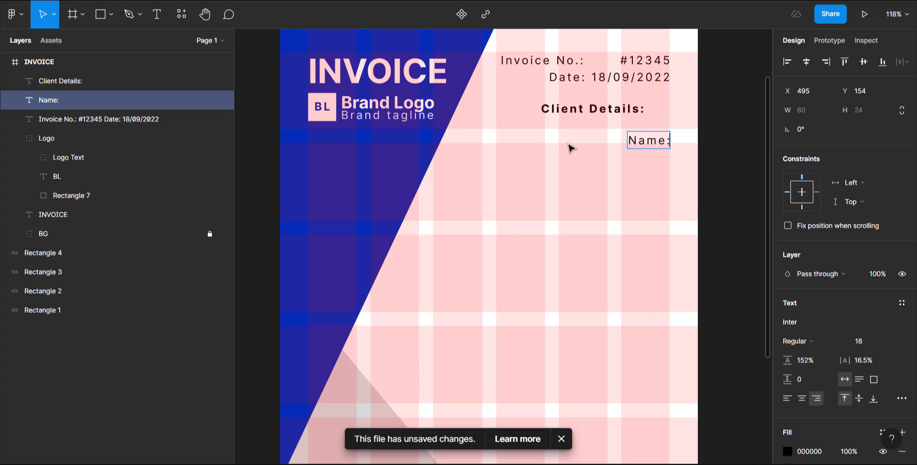
key(Escape)
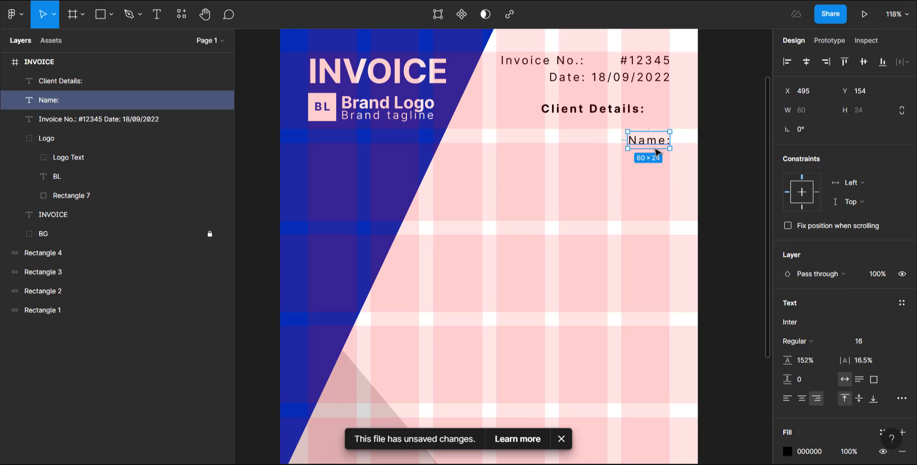
drag(656, 144, 571, 130)
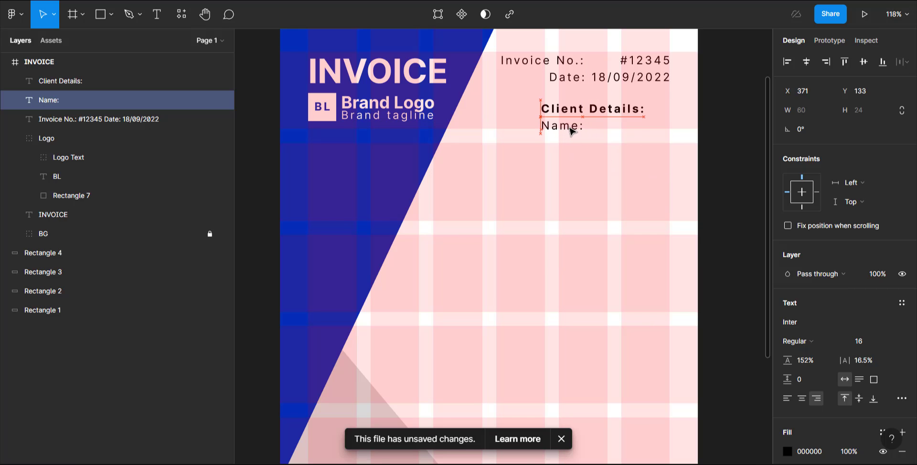
double_click(582, 127)
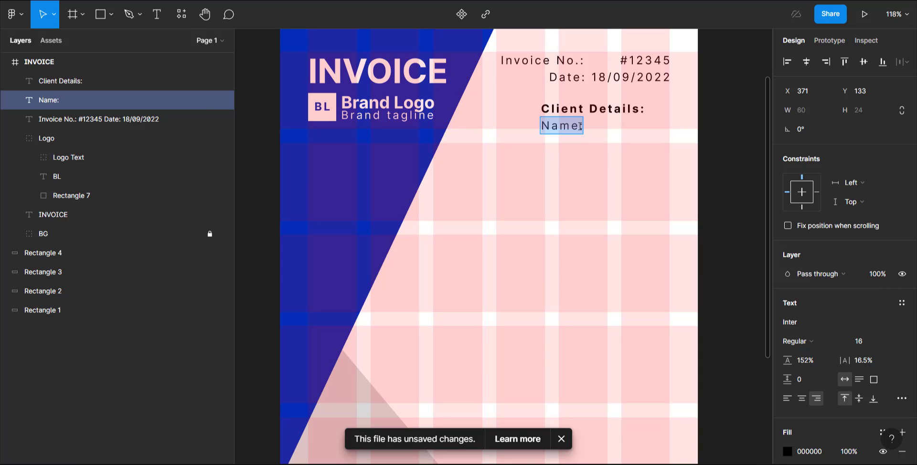
click(583, 126)
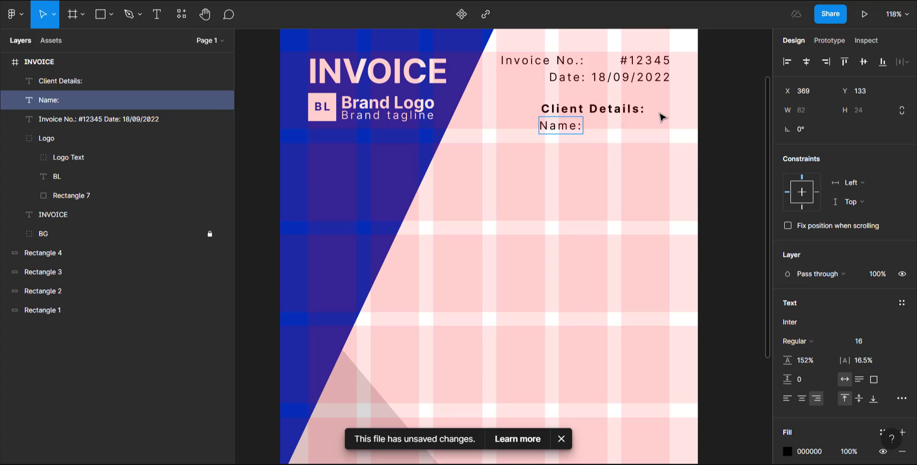
text(Joh)
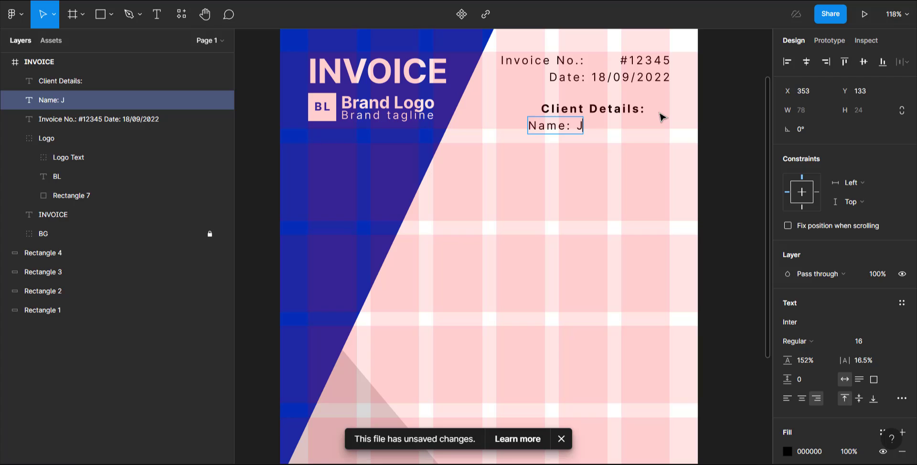
key(BackSpace)
key(BackSpace)
key(BackSpace)
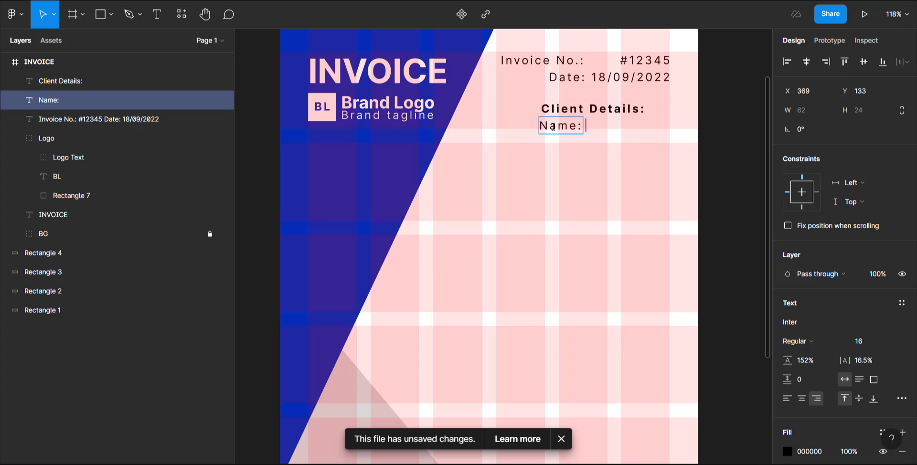
Set the "Name:" text to left alignment and enter the client's full name after the label.
double_click(553, 126)
click(787, 398)
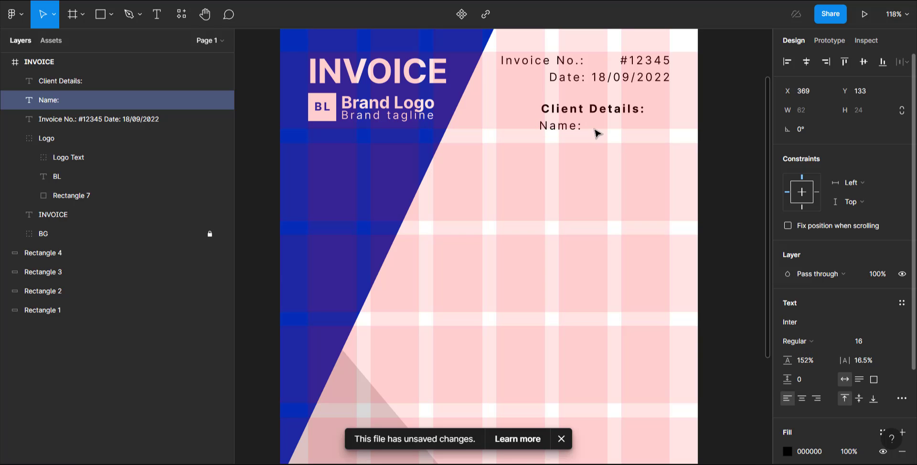
double_click(567, 127)
click(582, 127)
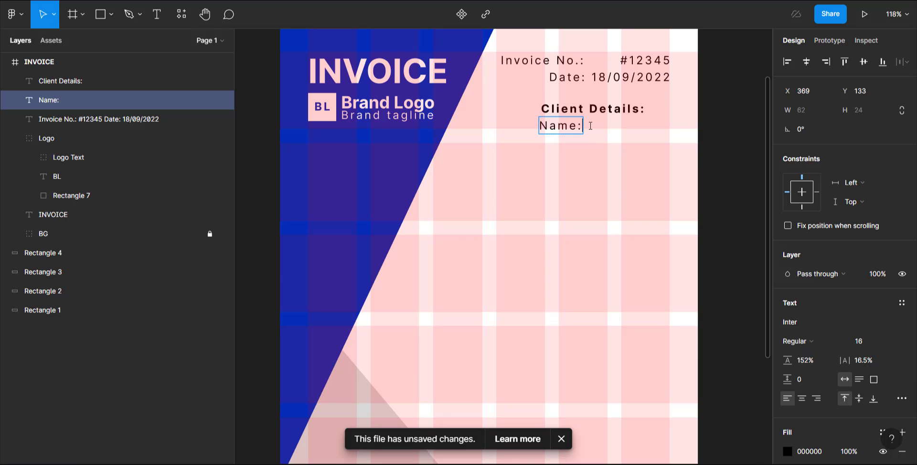
text(hn Dow)
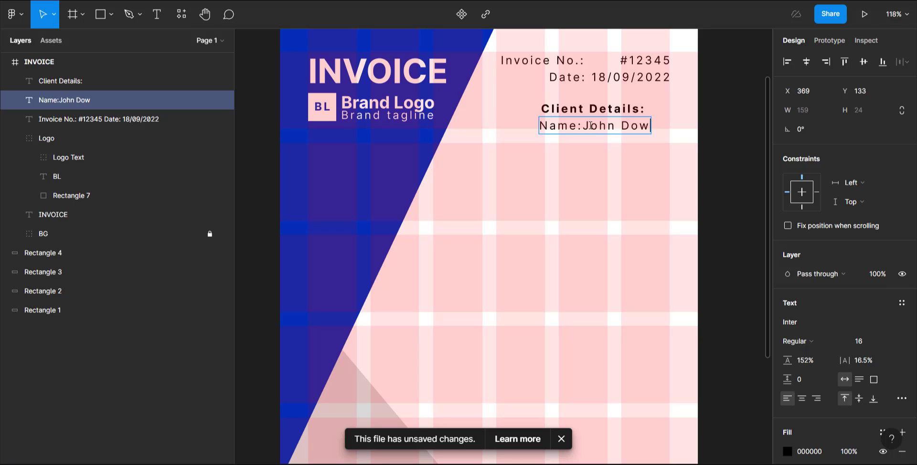
key(BackSpace)
text(e)
Add a second line labelled "Phone:" with the client's phone number.
key(Return)
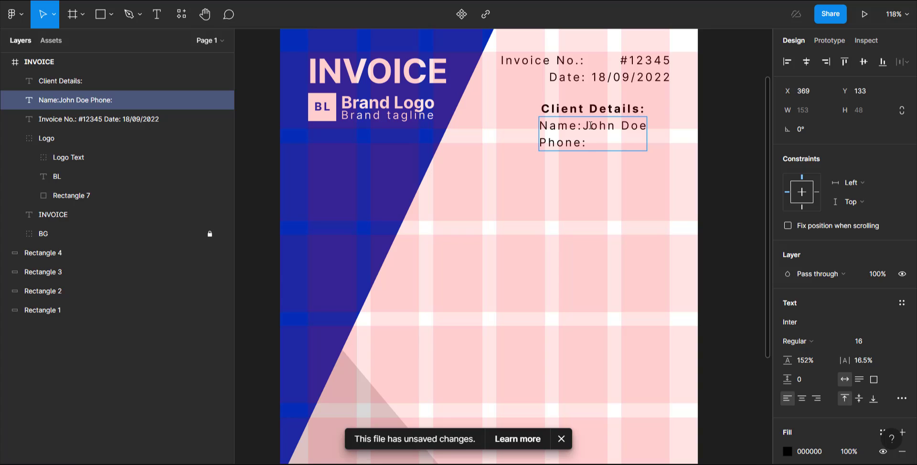
text(Phone: +123456)
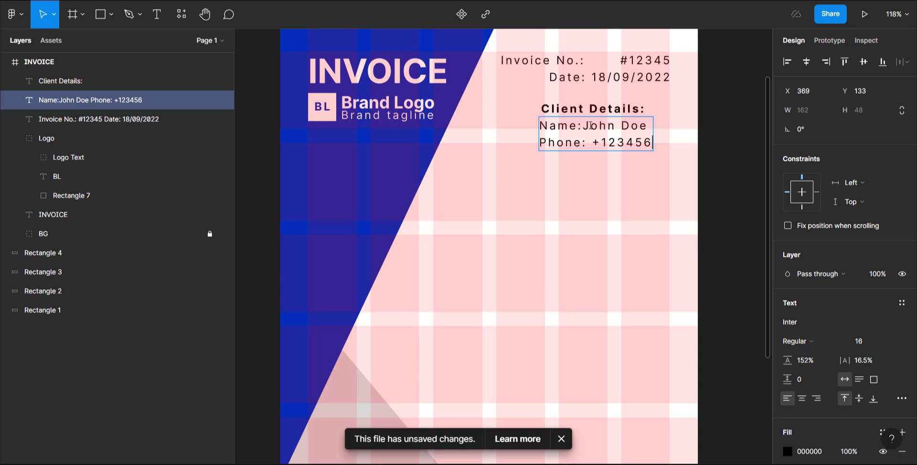
text(78)
key(Return)
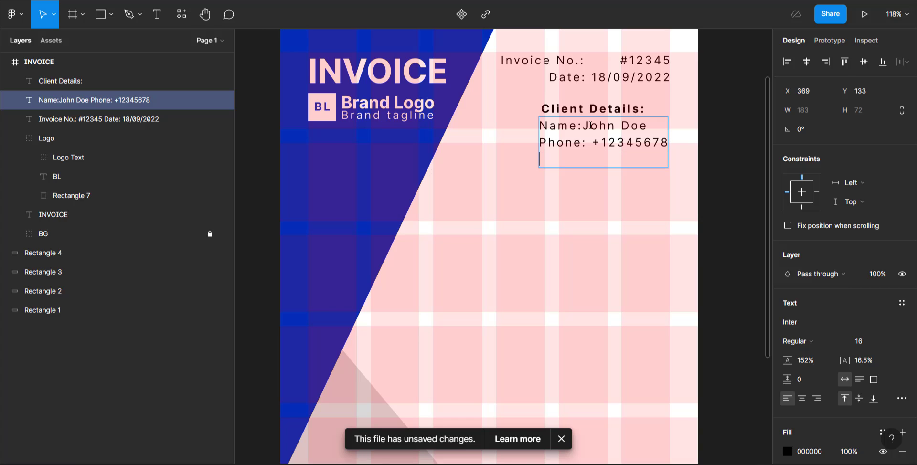
text(Address)
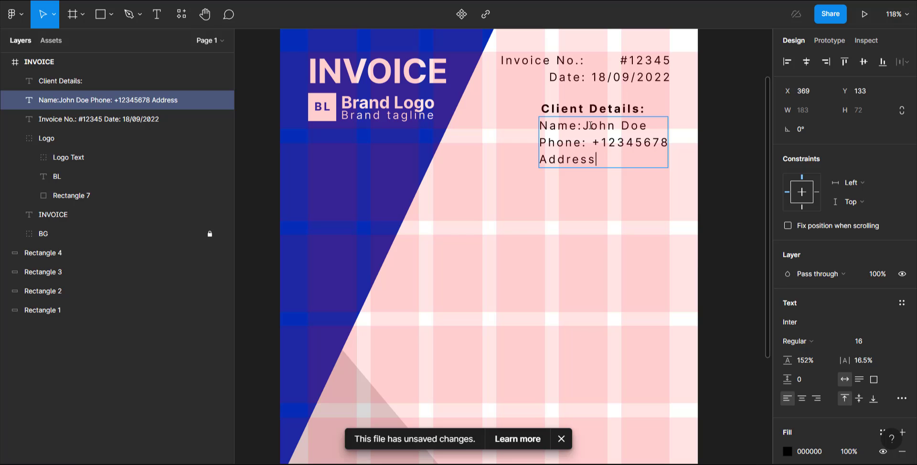
key(BackSpace)
key(BackSpace)
key(BackSpace)
key(BackSpace)
key(BackSpace)
key(BackSpace)
key(BackSpace)
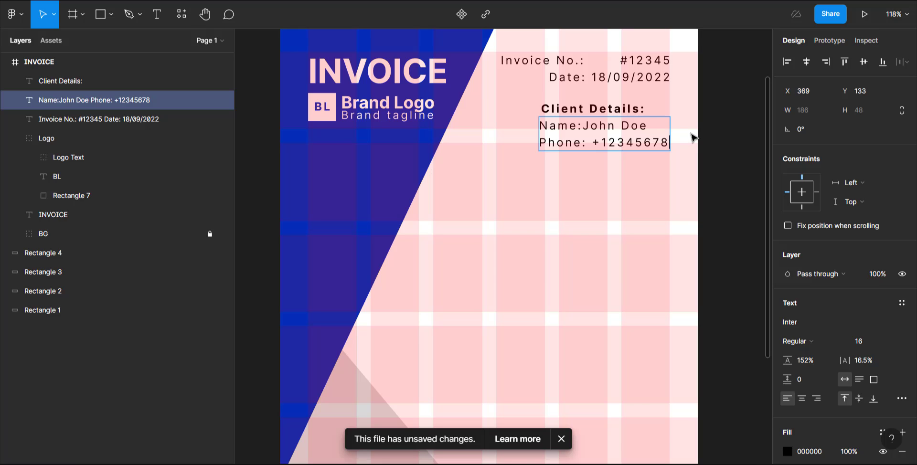
Finish editing and move the "Client Details:" heading together with the name and phone text slightly upward, closer to the date.
key(Escape)
shift+click(604, 113)
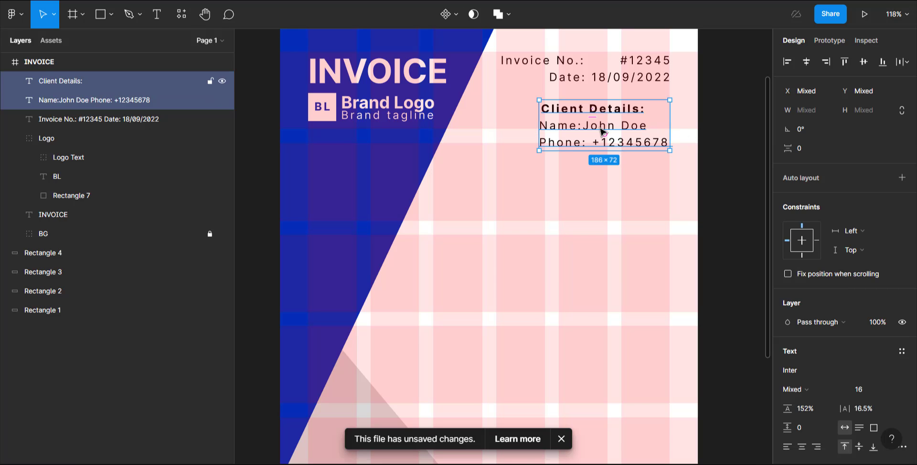
drag(602, 131, 603, 127)
click(689, 119)
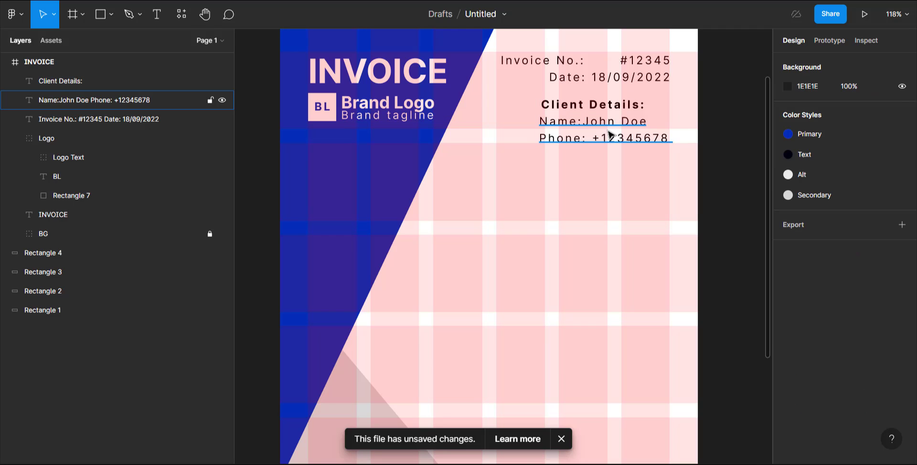
Move the "Client Details:" heading together with the name and phone text slightly down, widening the gap below the date.
click(609, 134)
shift+click(593, 108)
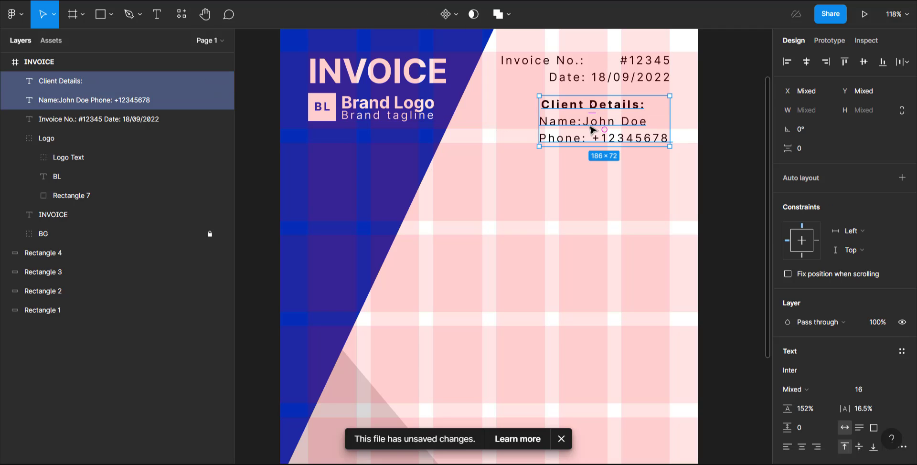
drag(592, 130, 592, 142)
click(713, 121)
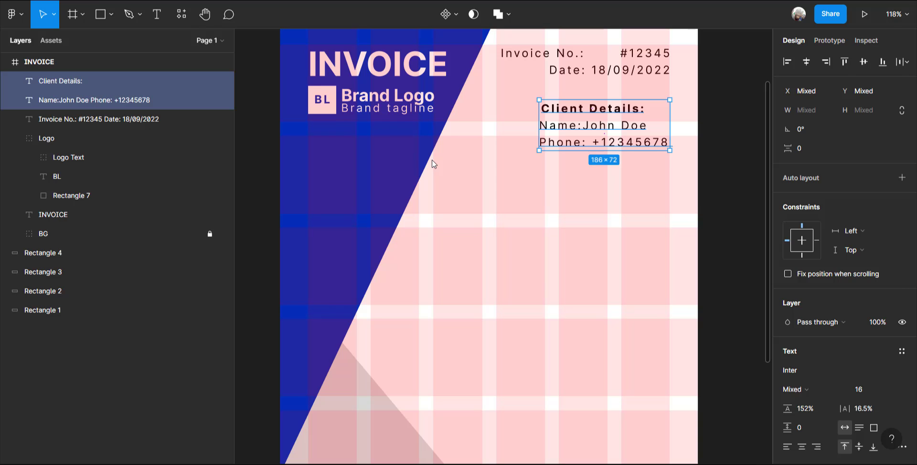
Draw a frame about 515 × 154 below the client details, spanning from the left margin to the right margin of the invoice.
scroll(377, 219, down, 2)
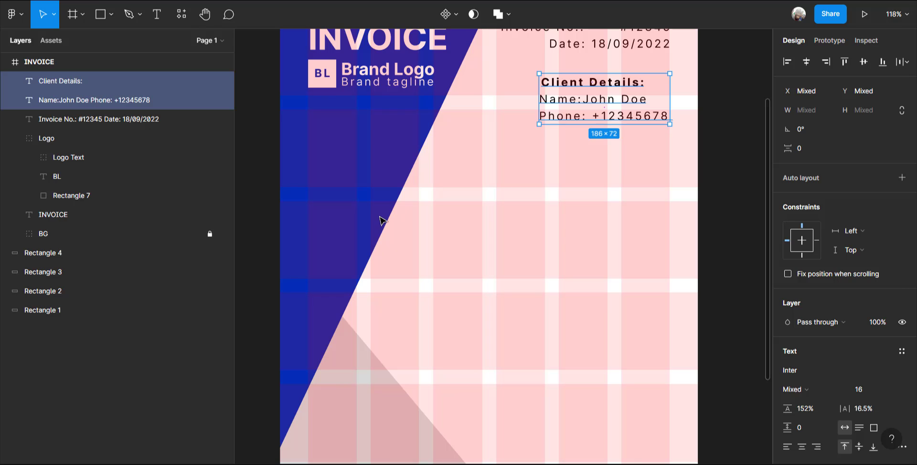
click(73, 18)
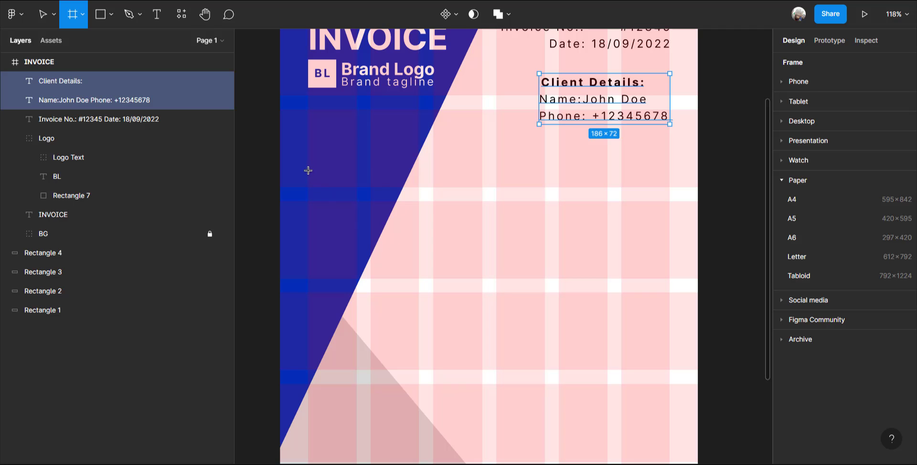
drag(308, 170, 670, 280)
scroll(360, 234, up, 5)
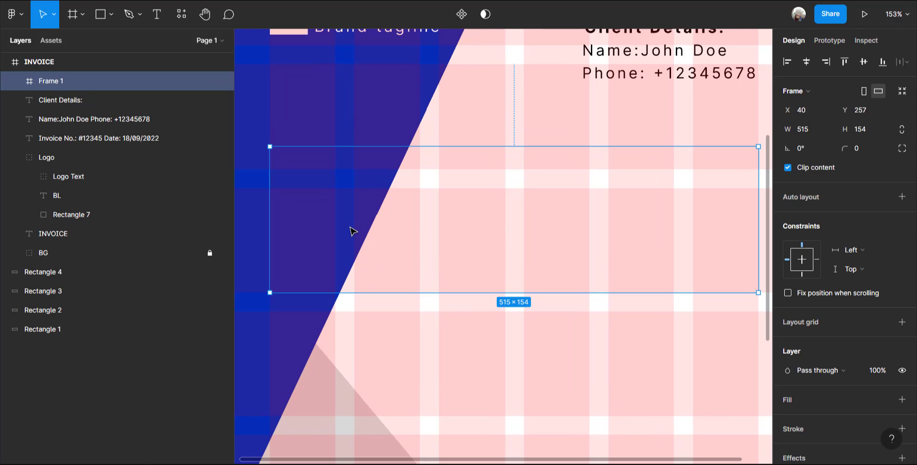
scroll(351, 232, up, 2)
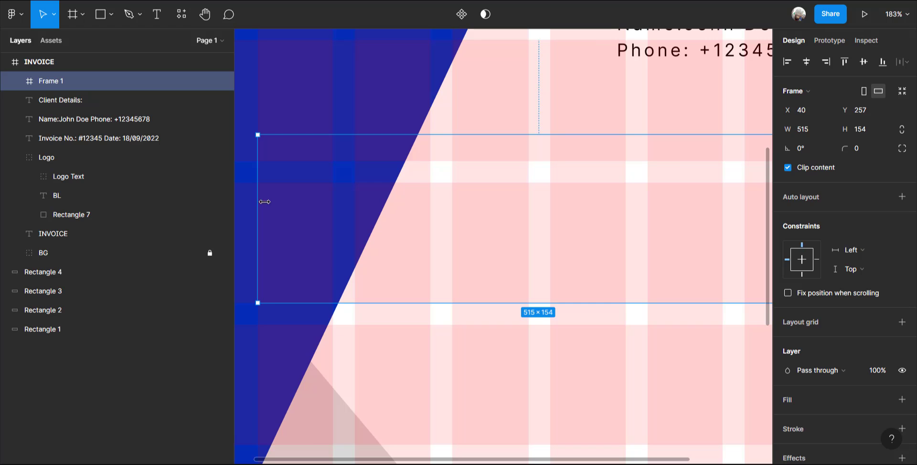
drag(265, 202, 257, 204)
Extend the new frame's bottom and top edges so it starts at Y 235 and measures about 515 × 437.
scroll(254, 219, down, 4)
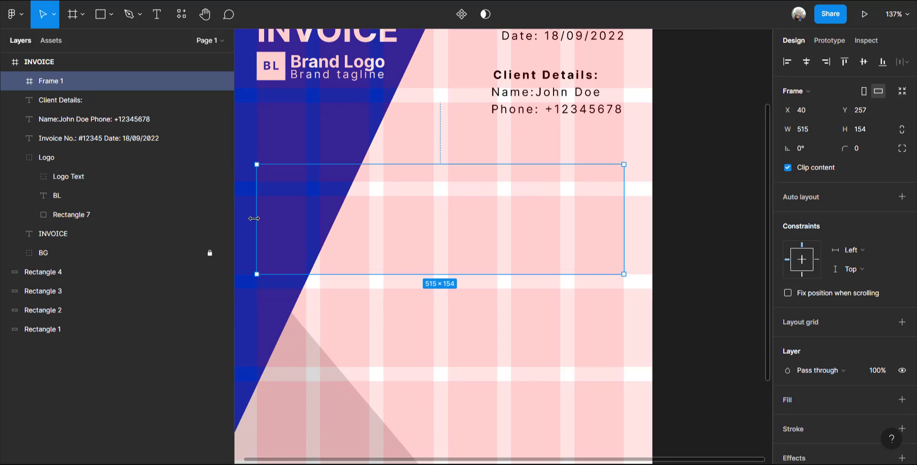
drag(419, 277, 432, 440)
scroll(435, 419, down, 3)
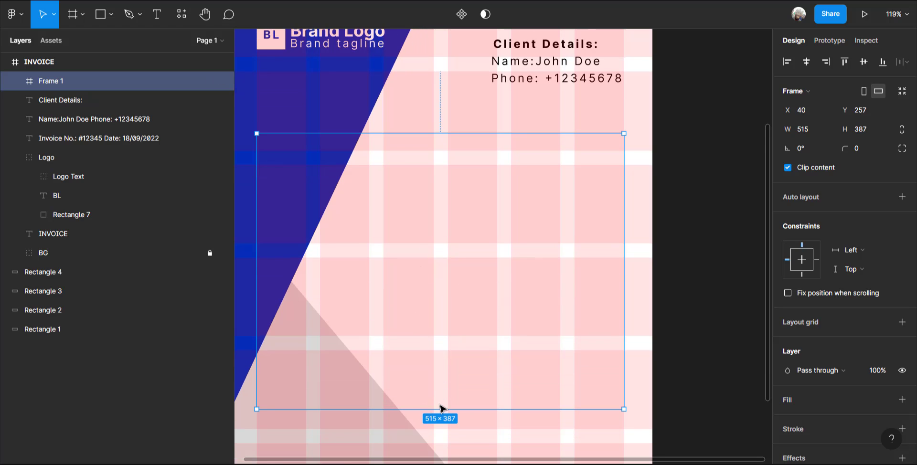
scroll(436, 396, down, 3)
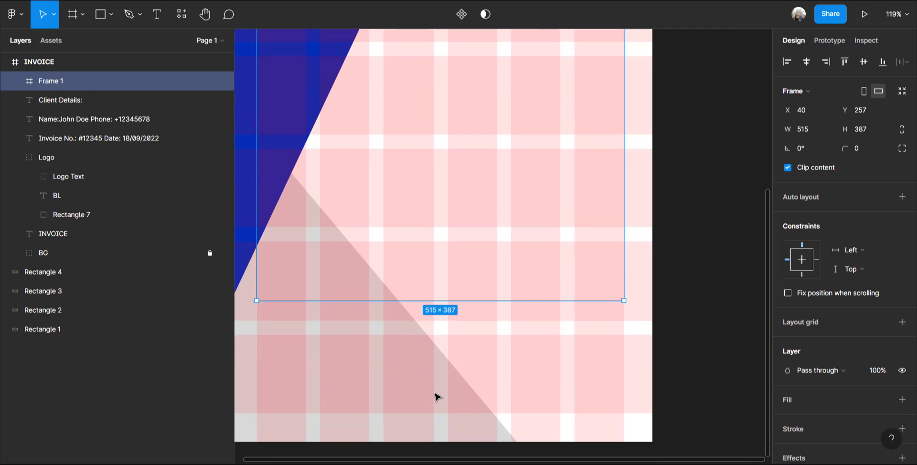
ctrl+scroll(436, 398, down, 2)
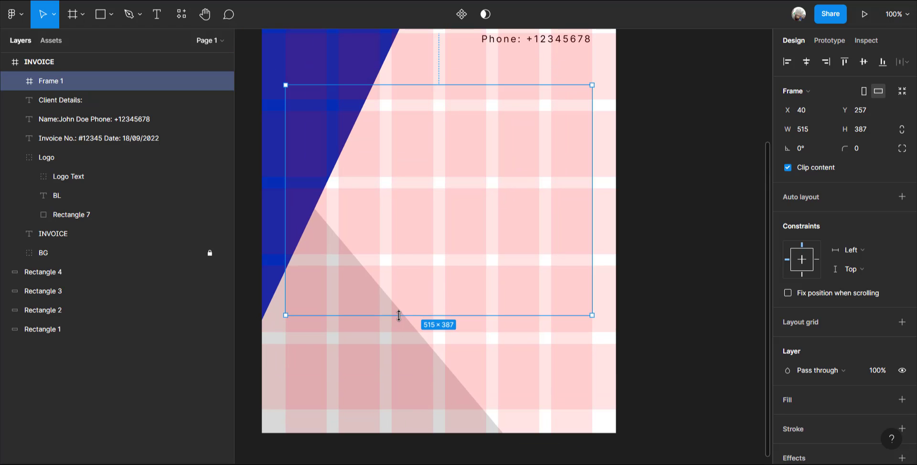
drag(399, 314, 399, 332)
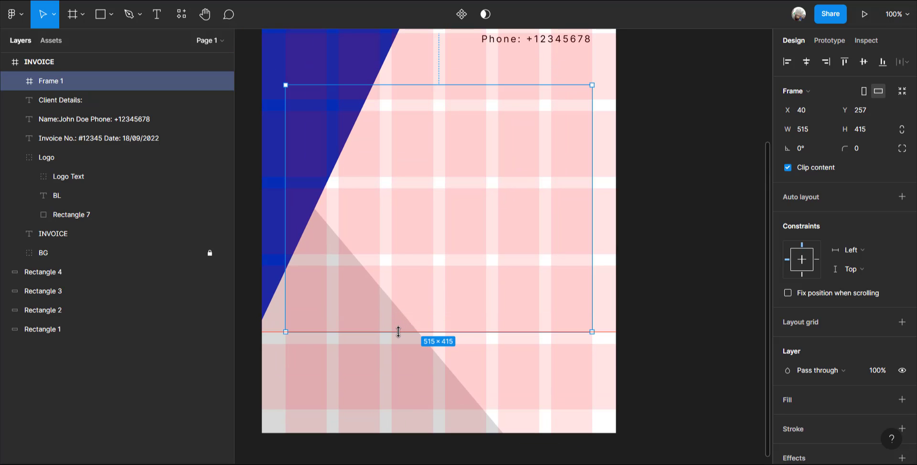
scroll(364, 144, up, 7)
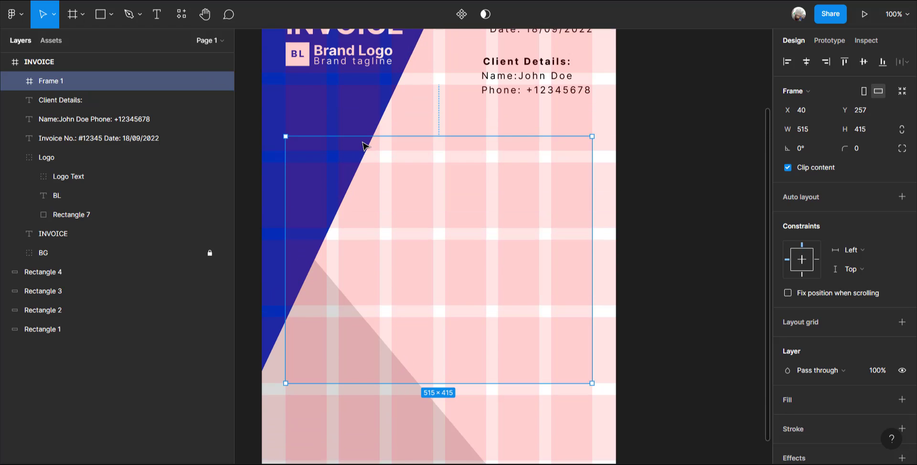
mouse_move(385, 249)
mouse_down()
mouse_move(385, 229)
mouse_move(386, 238)
mouse_up()
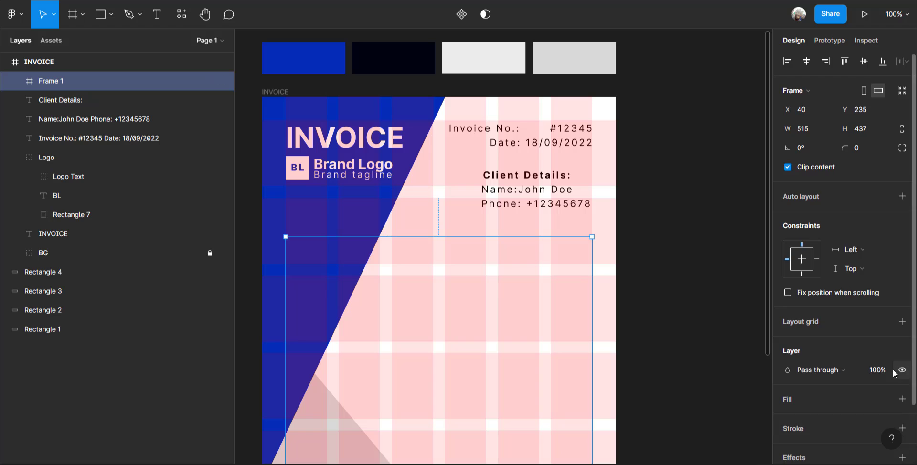
Fill the new frame with the dark Text colour style.
scroll(898, 368, down, 3)
click(883, 331)
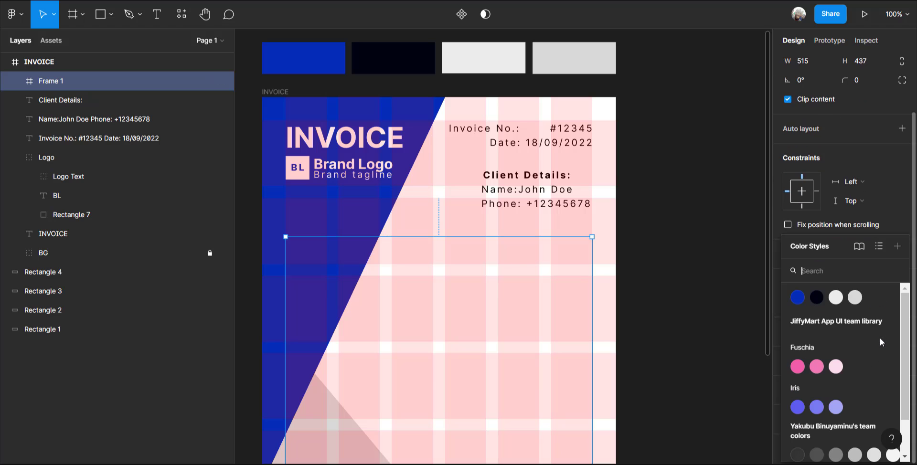
click(816, 296)
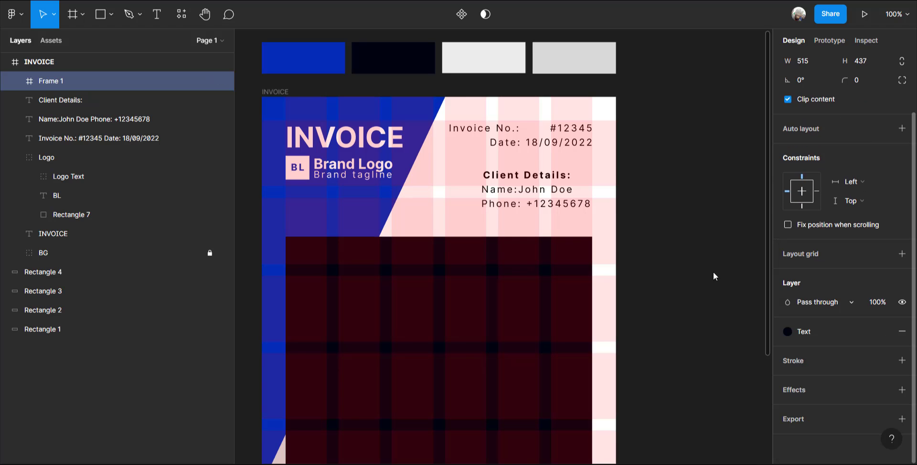
click(659, 247)
Hide the 6-row and 6-column layout grids on the INVOICE frame.
ctrl+scroll(558, 266, down, 3)
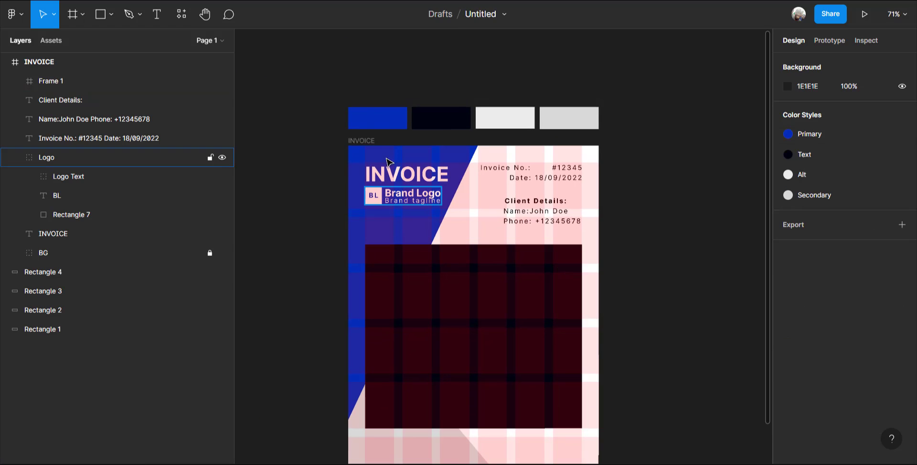
click(363, 141)
click(882, 264)
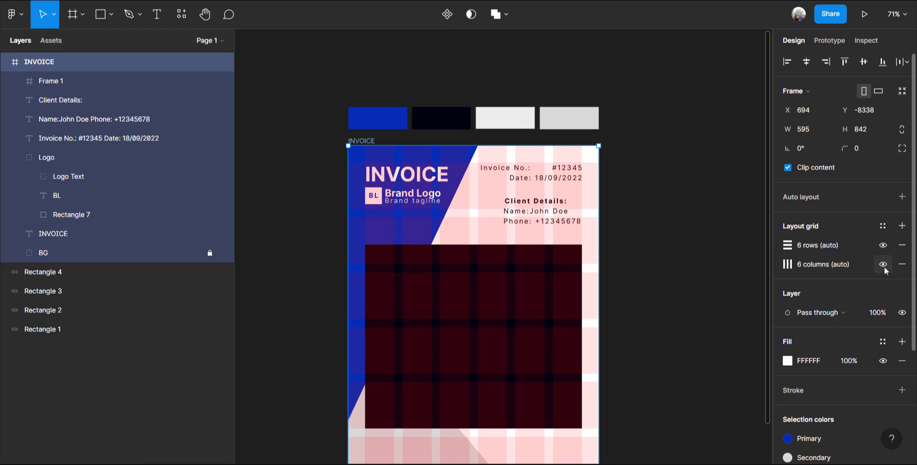
click(882, 245)
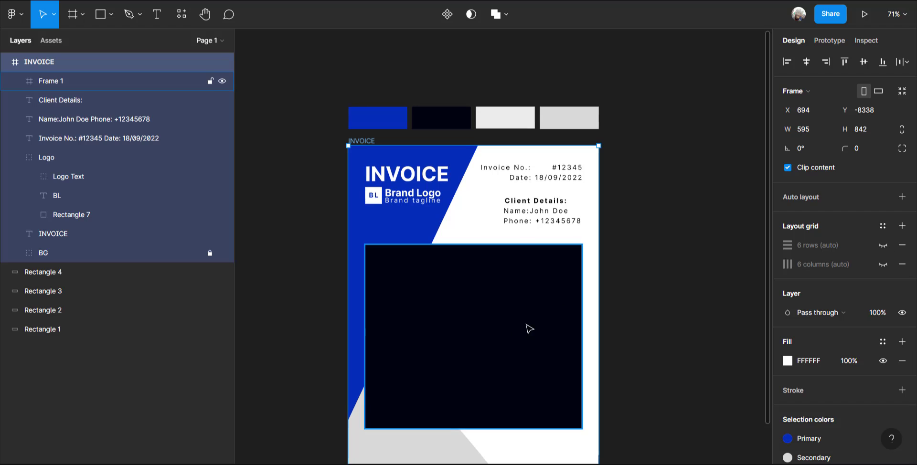
Select the dark frame and examine its size and placement within the invoice without the grid.
scroll(525, 327, down, 3)
ctrl+scroll(513, 326, up, 2)
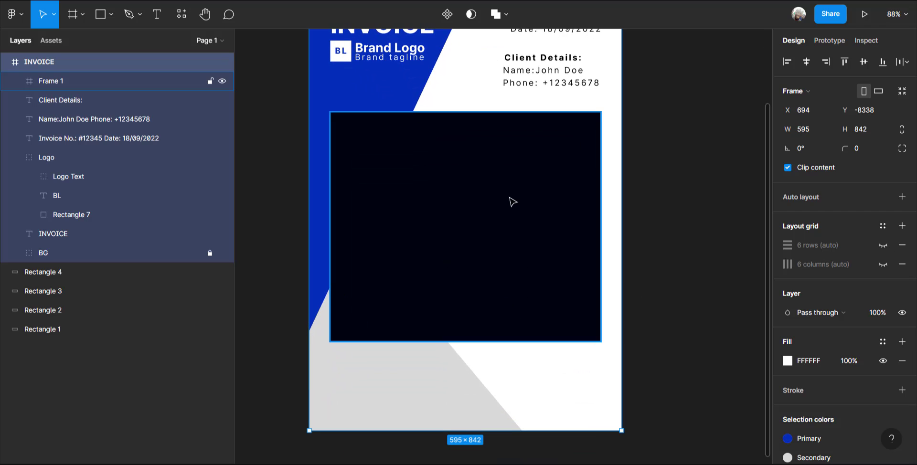
scroll(511, 200, up, 2)
ctrl+scroll(512, 198, up, 1)
click(502, 257)
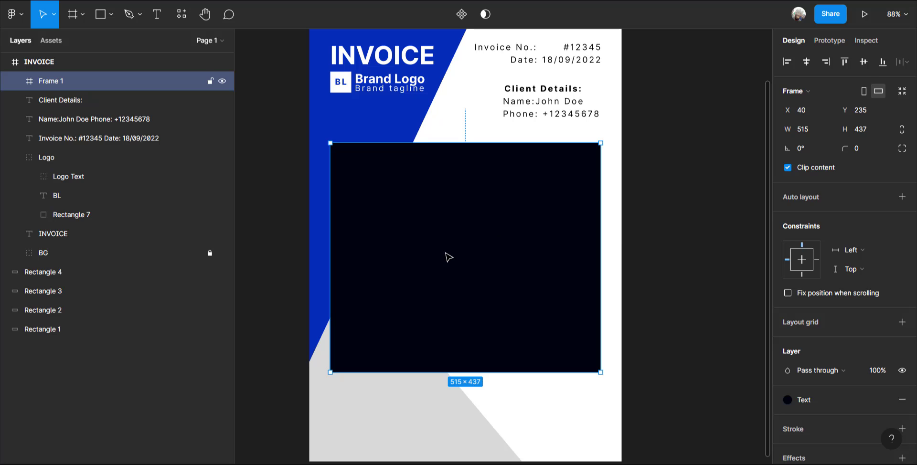
ctrl+scroll(447, 251, up, 3)
ctrl+scroll(594, 311, down, 3)
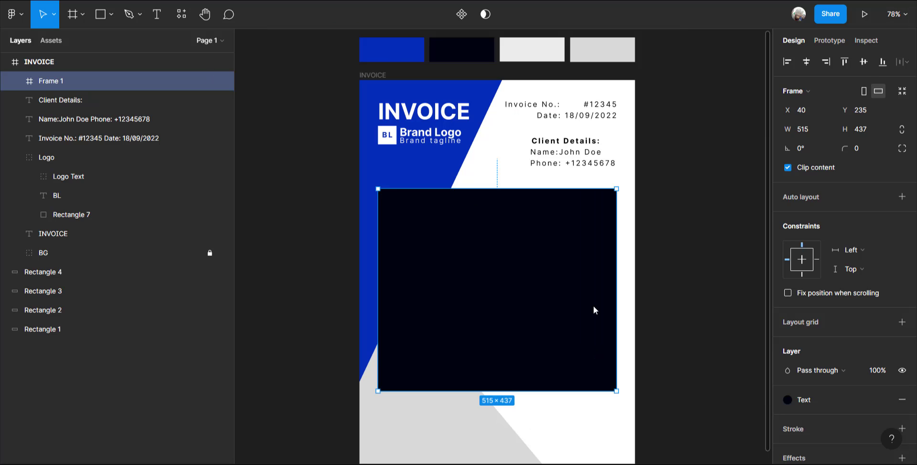
ctrl+scroll(594, 309, up, 3)
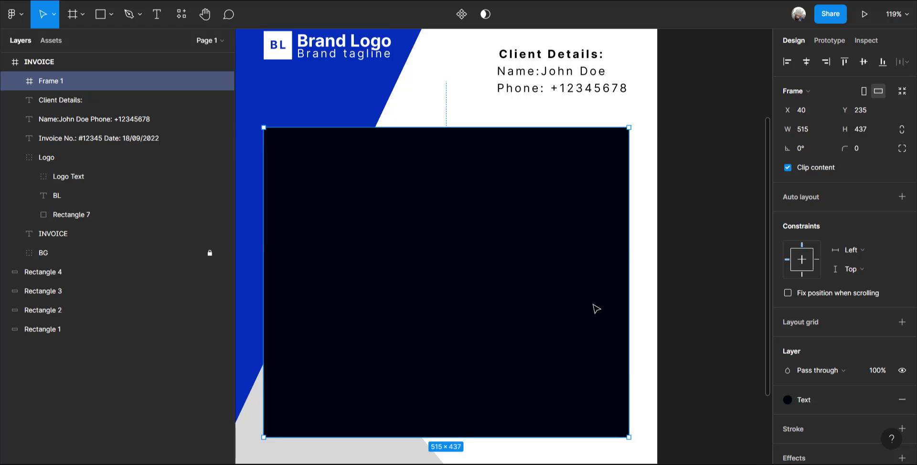
scroll(593, 305, up, 1)
ctrl+scroll(429, 284, down, 1)
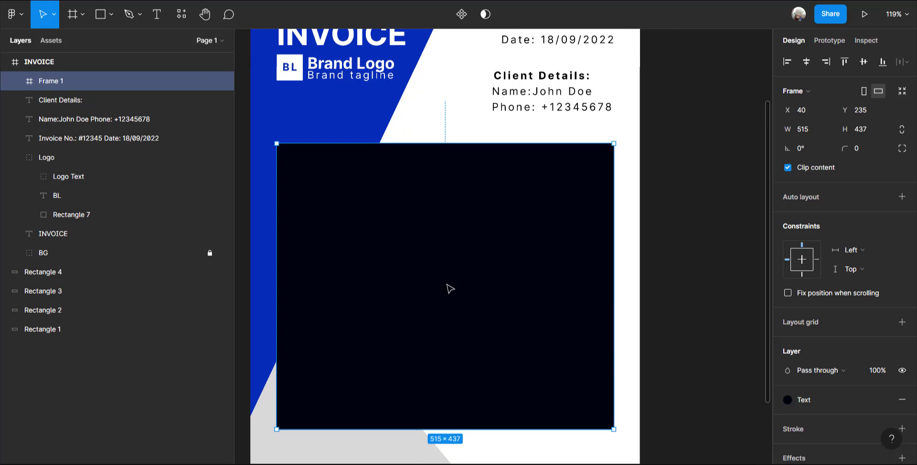
ctrl+scroll(447, 285, up, 1)
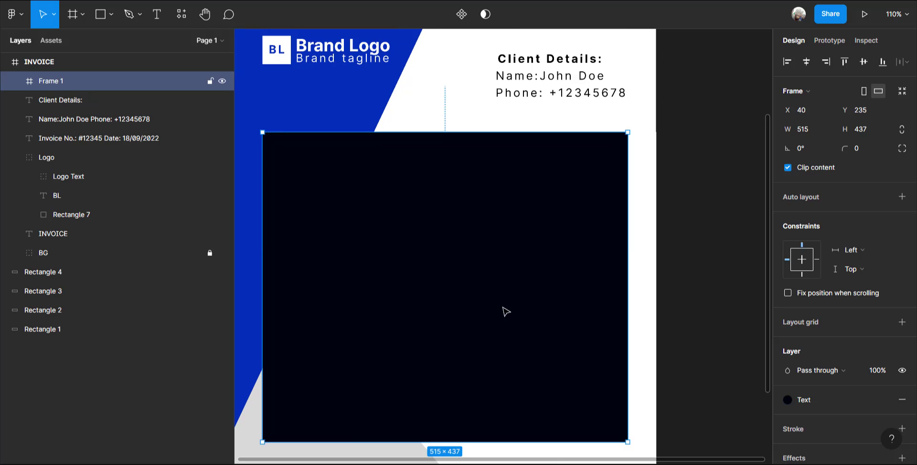
Detach the Text colour style from the frame's fill and change the fill to white, FFFFFF.
click(788, 400)
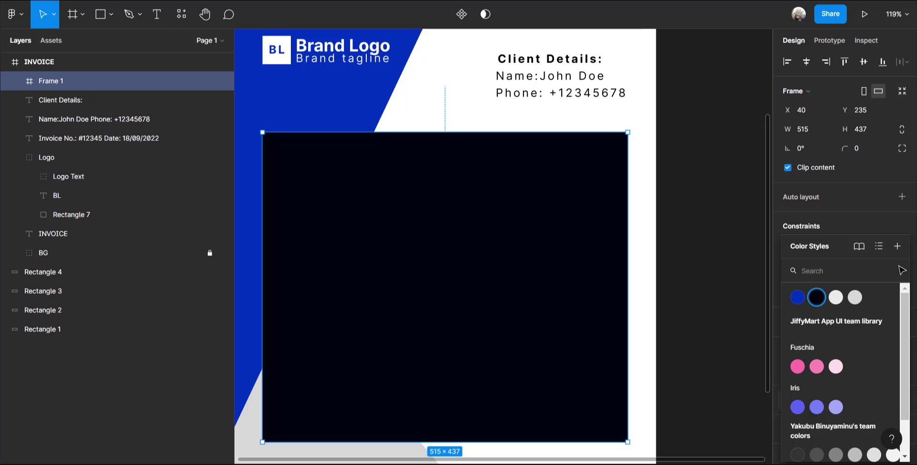
click(873, 223)
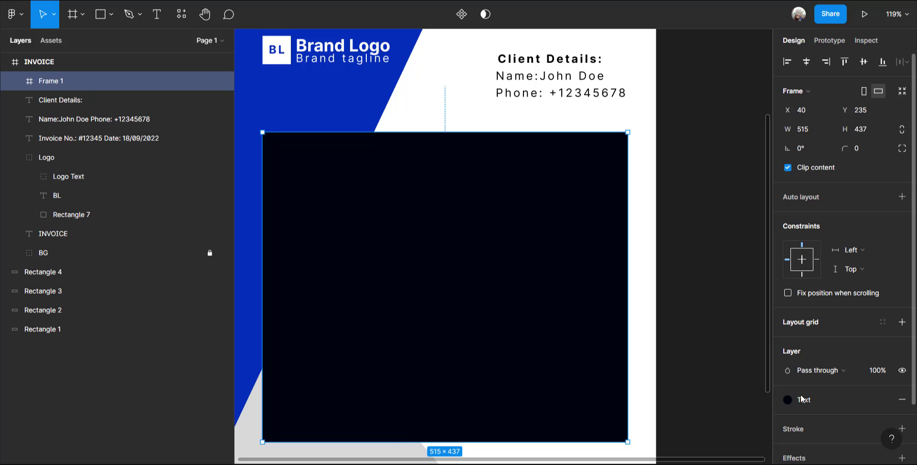
click(884, 400)
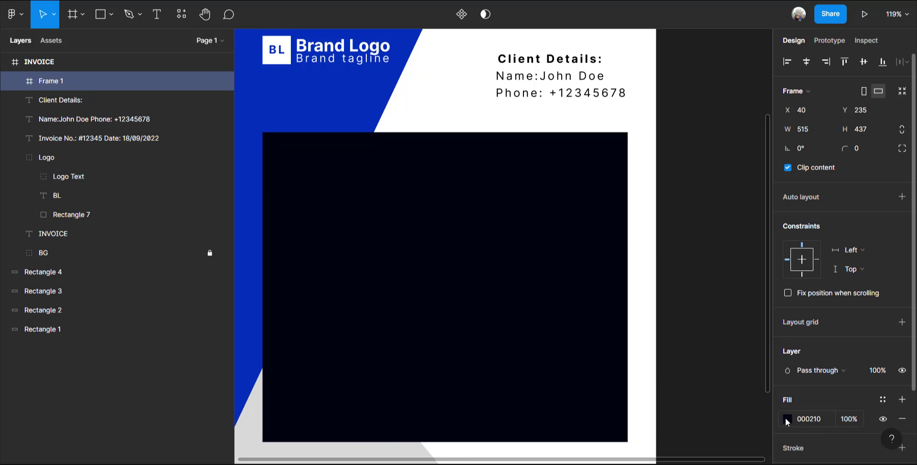
click(787, 419)
drag(642, 188, 555, 151)
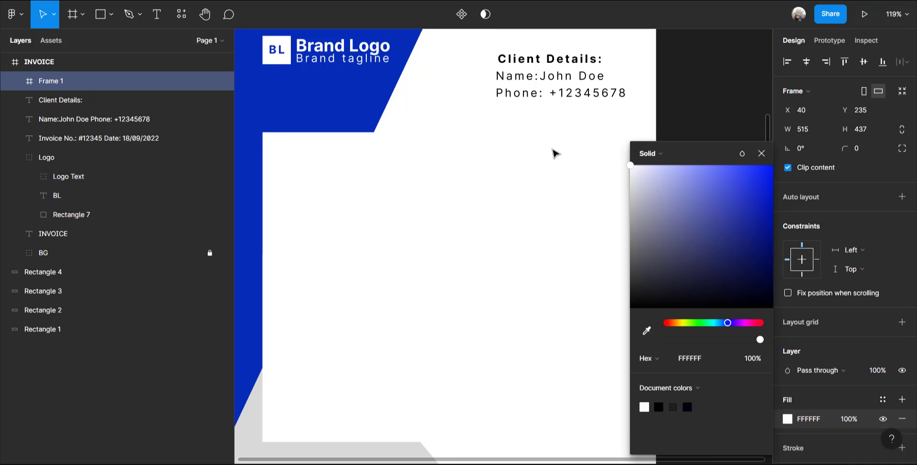
click(761, 153)
Add an inside stroke of weight 1 to the white frame and apply the Secondary colour style to it.
scroll(459, 290, down, 1)
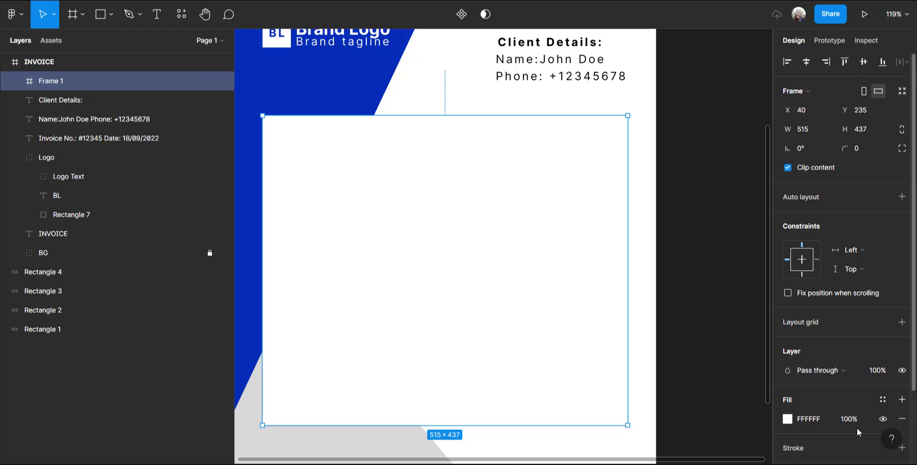
scroll(859, 431, down, 3)
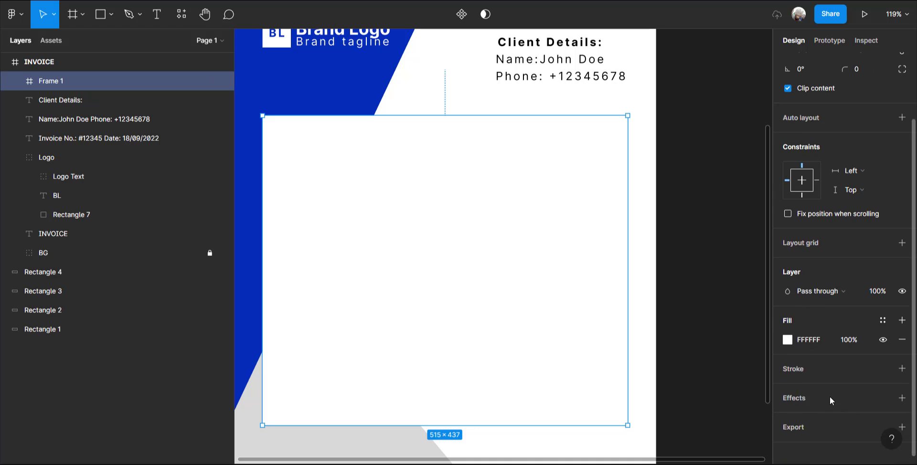
click(901, 362)
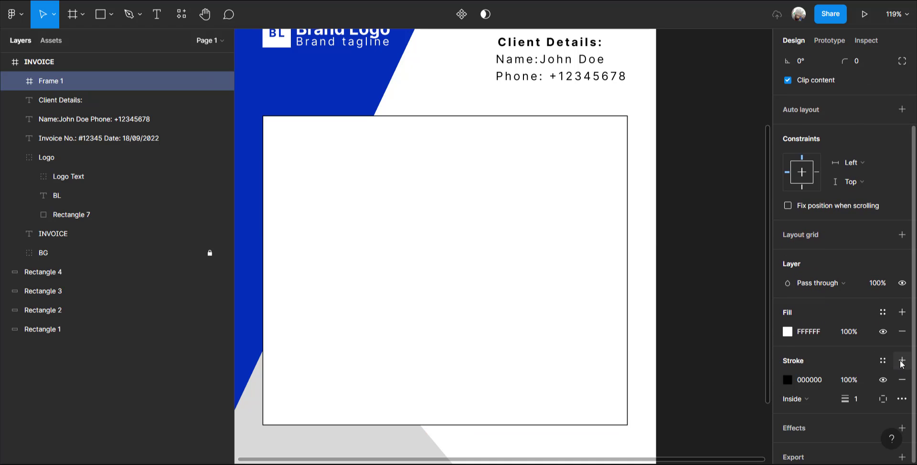
click(787, 380)
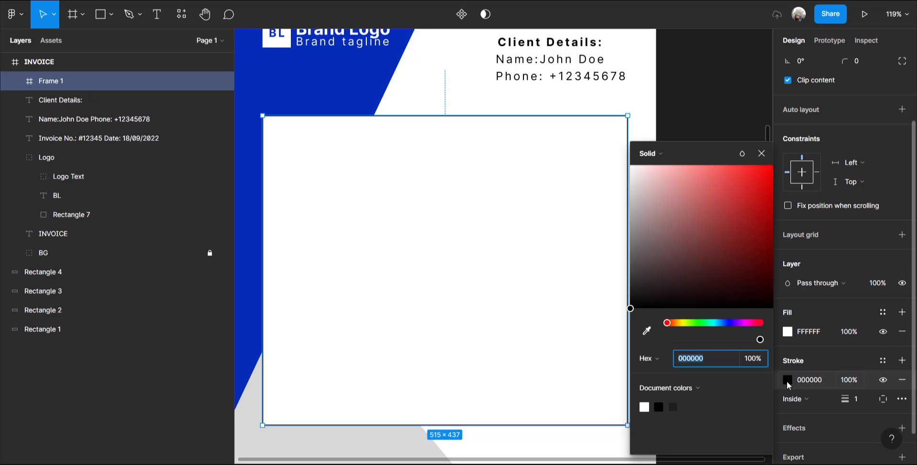
click(787, 380)
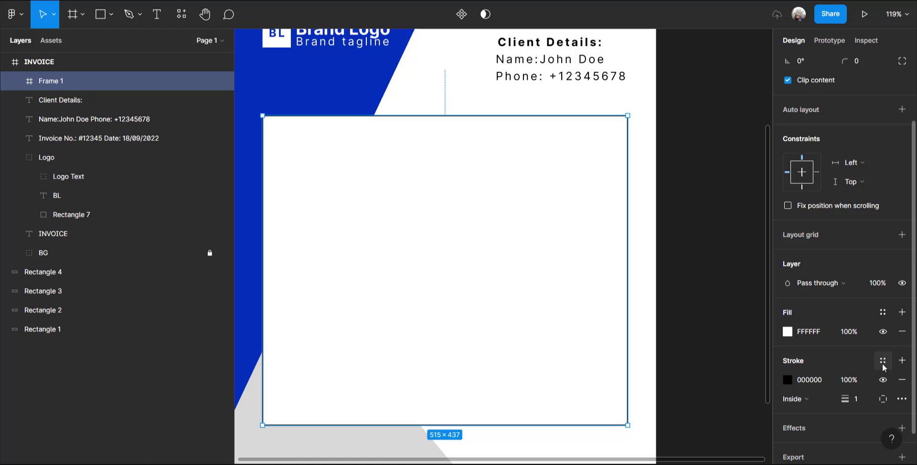
click(883, 362)
click(853, 297)
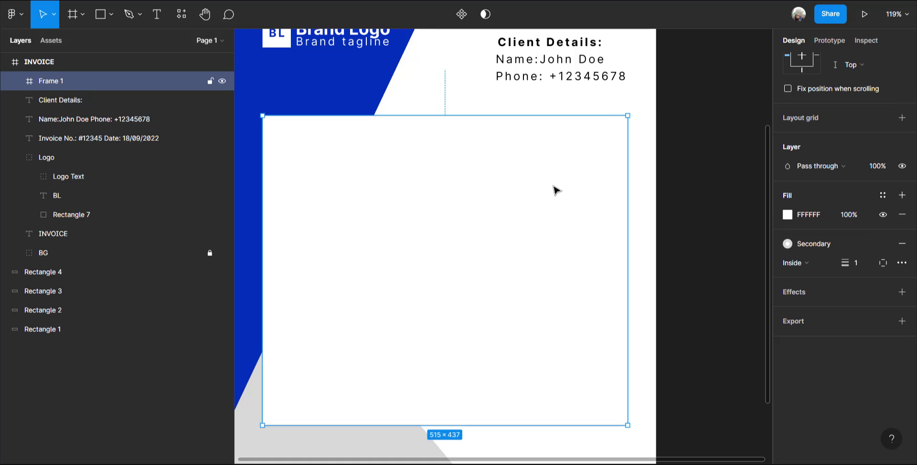
scroll(478, 239, up, 2)
scroll(478, 239, down, 3)
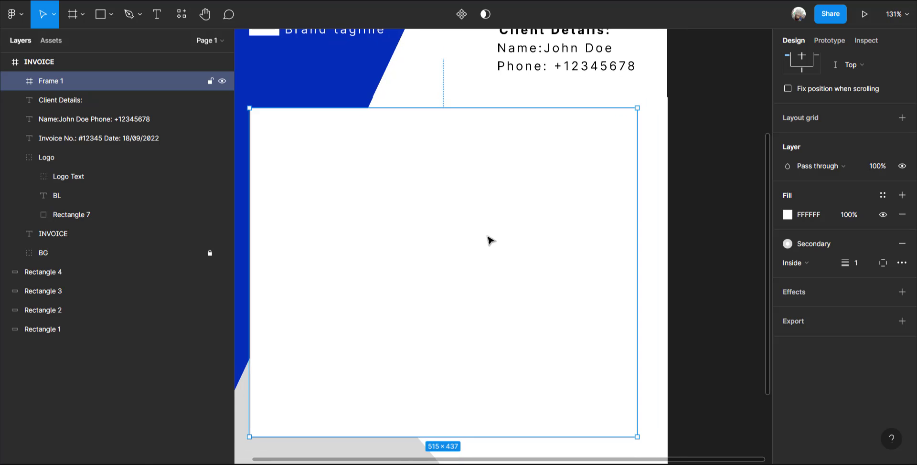
Draw a header frame about 521 × 39 across the upper edge of the white bordered frame.
click(72, 16)
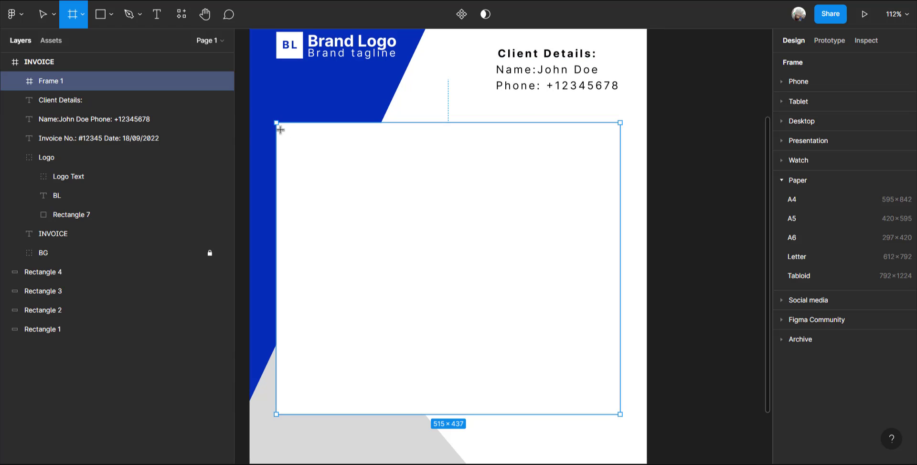
scroll(278, 124, up, 5)
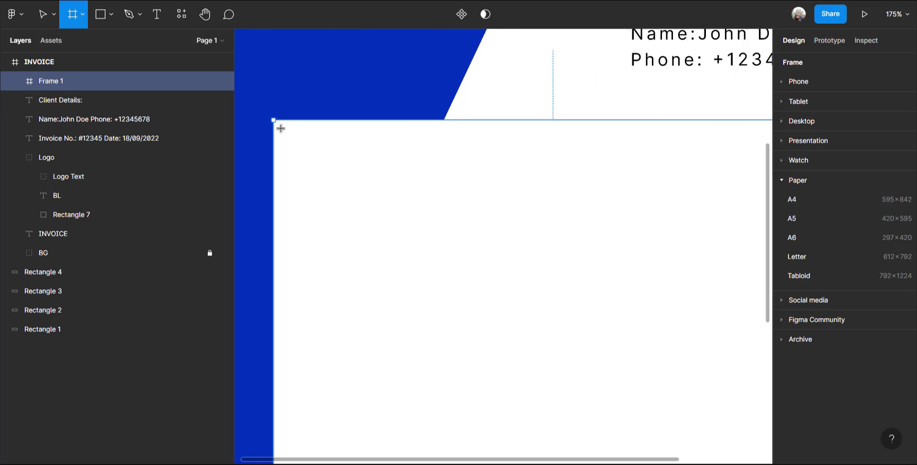
drag(274, 129, 717, 172)
scroll(640, 217, down, 3)
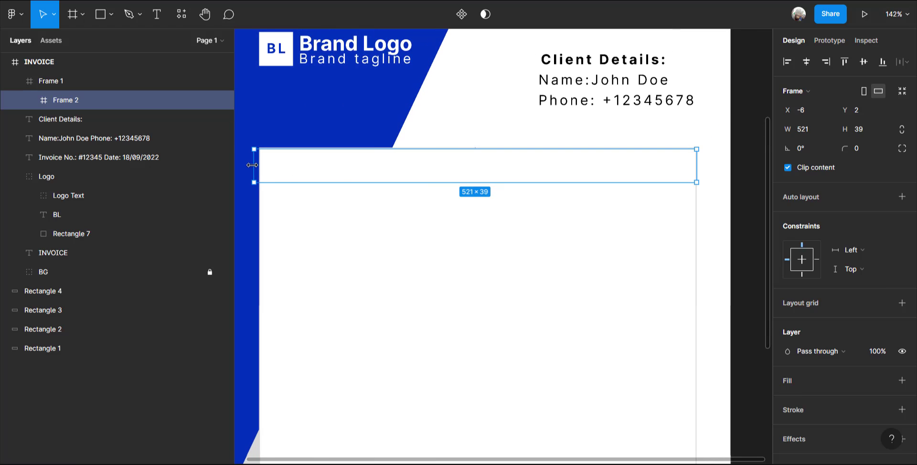
Fit the header frame flush to the white frame's left and upper edges, making it 515 × 41 at X 0, Y 0.
drag(260, 164, 259, 164)
scroll(378, 157, up, 3)
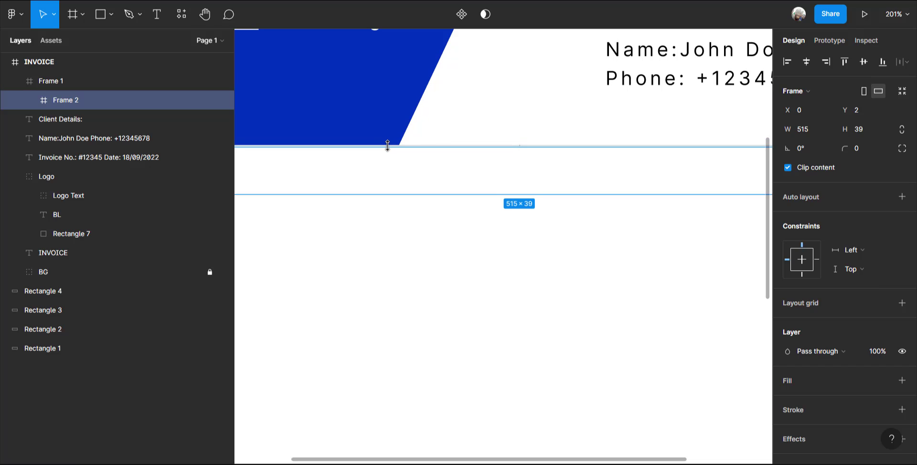
drag(387, 145, 388, 144)
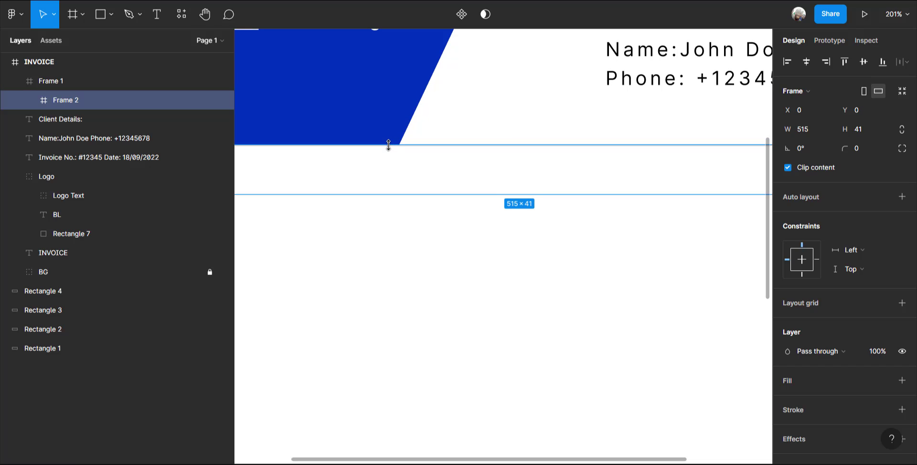
scroll(559, 253, down, 5)
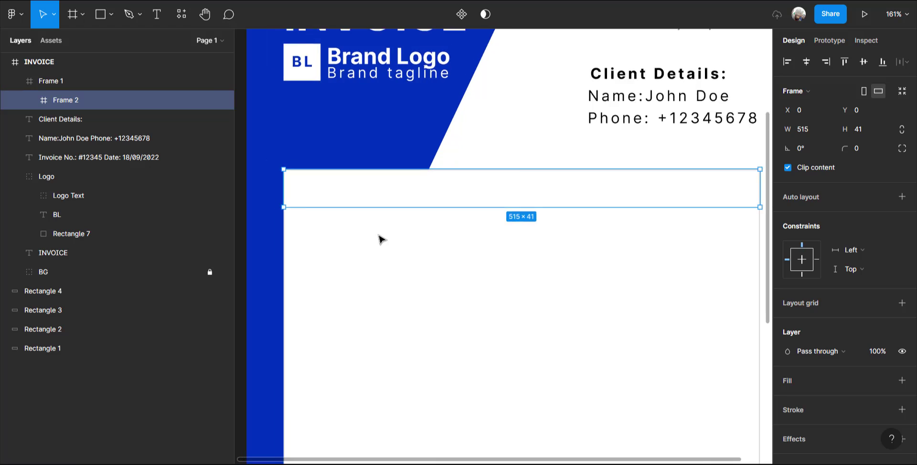
scroll(579, 237, up, 3)
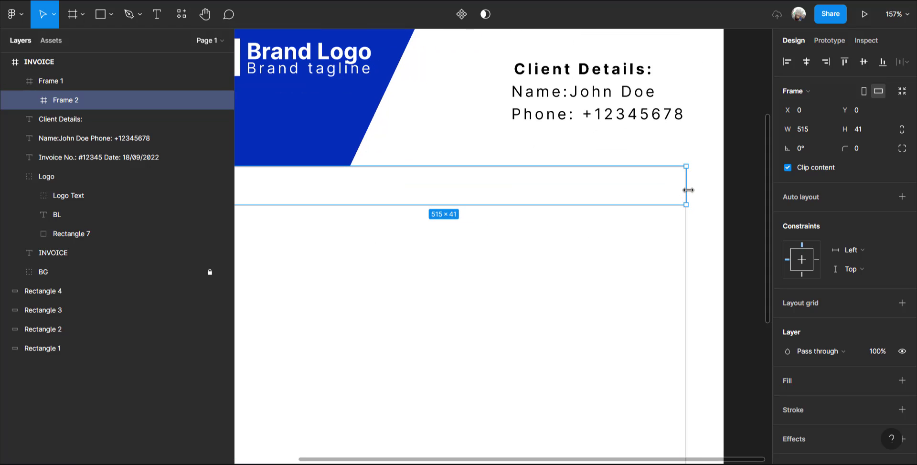
Add a fill to the header frame and apply the Text colour style to it.
scroll(888, 301, down, 2)
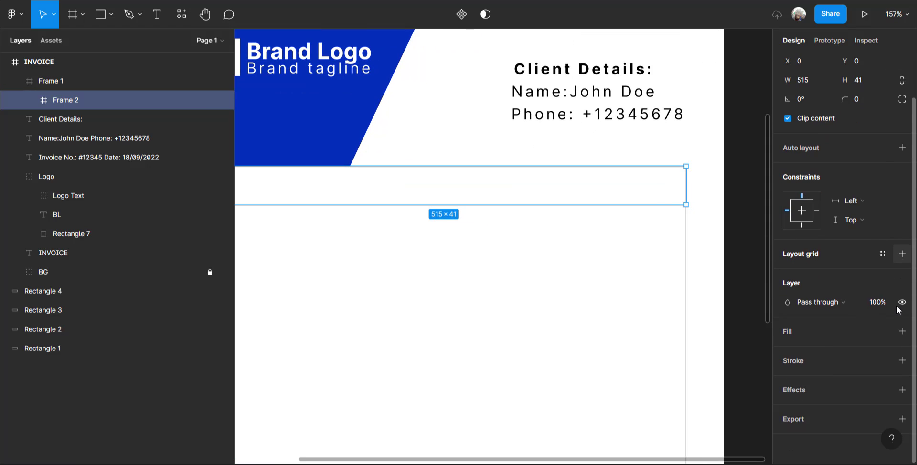
click(901, 335)
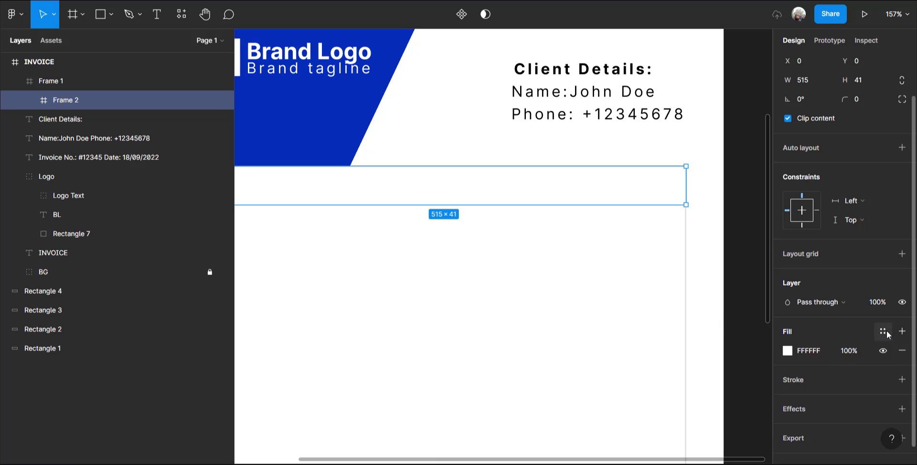
click(883, 333)
click(817, 296)
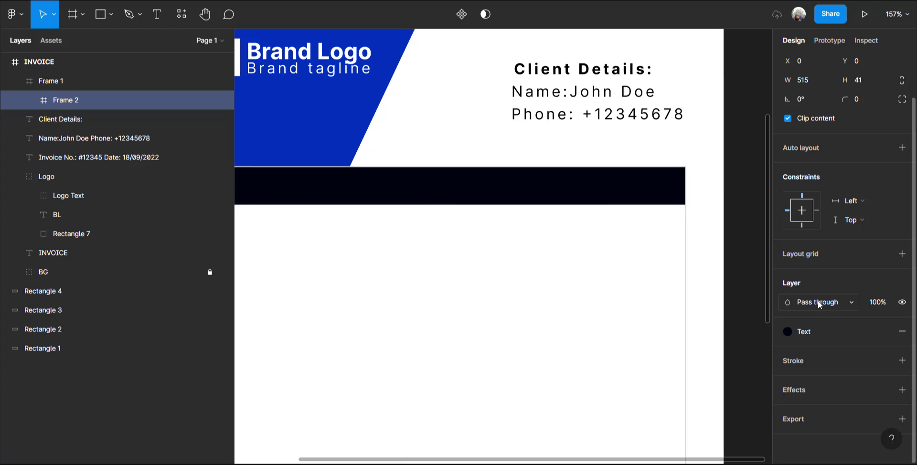
click(740, 191)
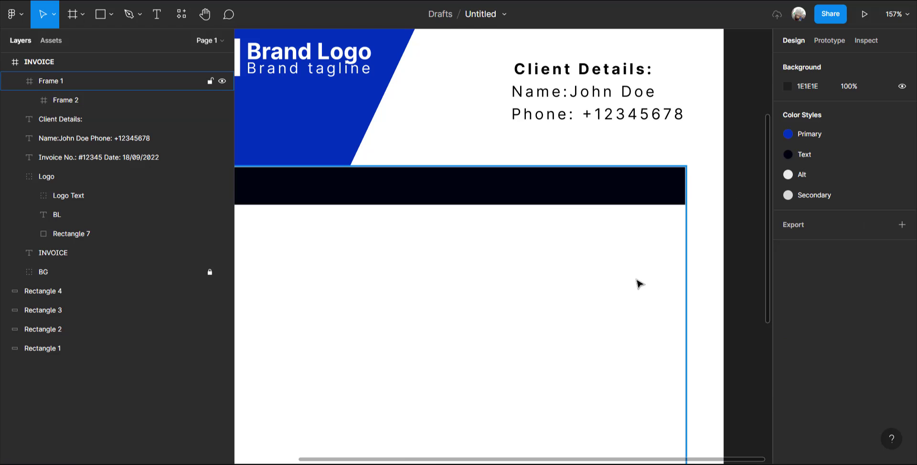
Rename the white bordered frame as Table and the dark header frame inside it as TH.
click(638, 283)
scroll(696, 245, down, 3)
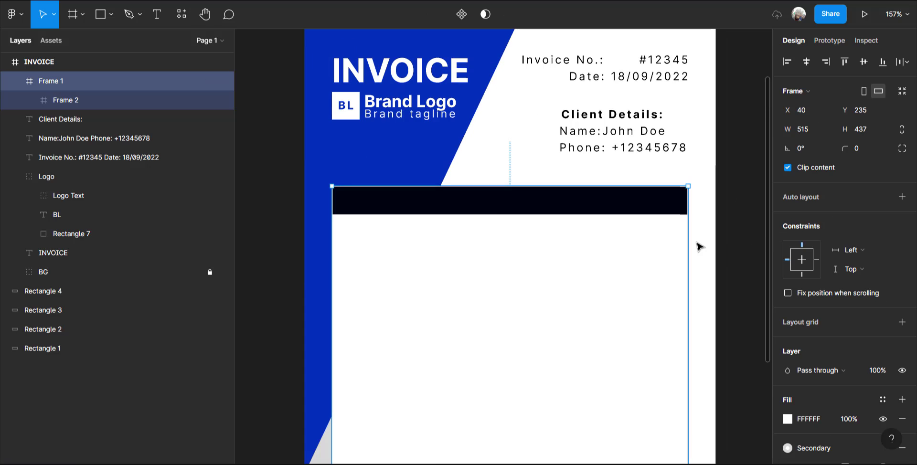
double_click(50, 82)
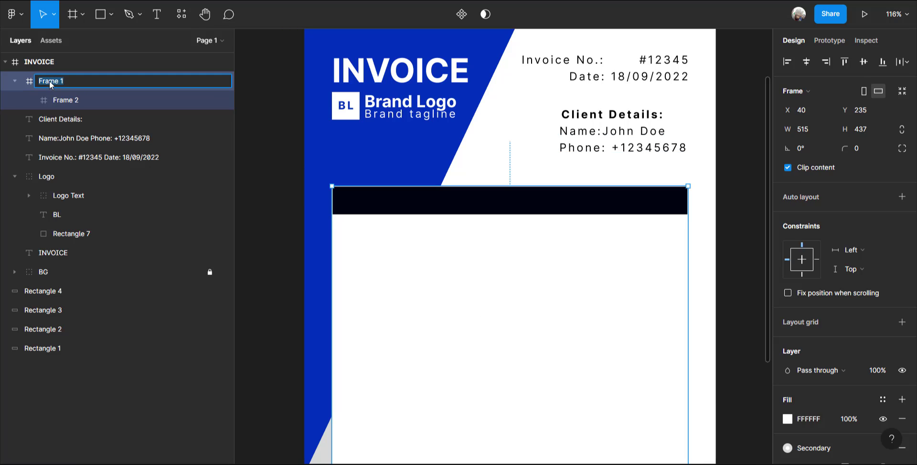
text(Table)
double_click(77, 100)
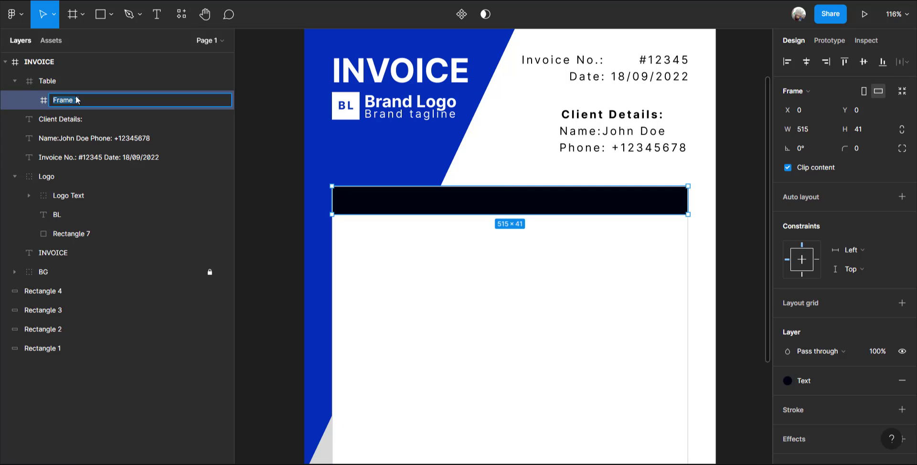
text(TH)
click(496, 240)
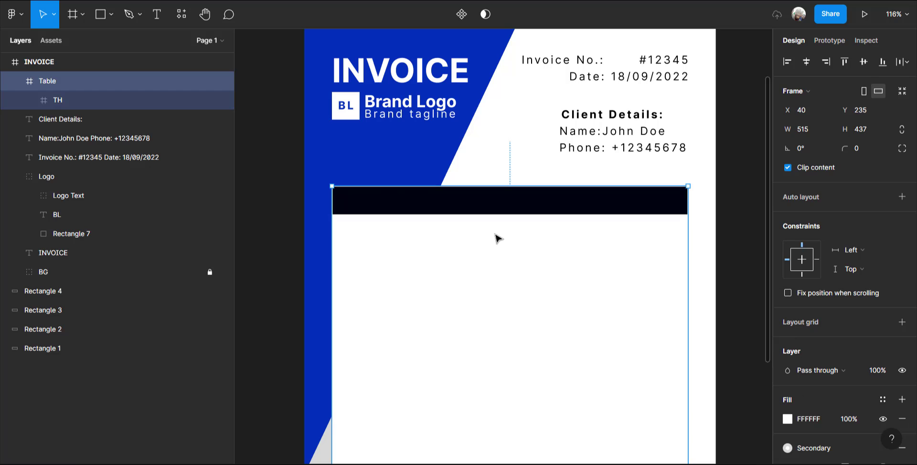
Try to align the TH header frame to the vertical centre of the Table frame, and undo the alignment.
scroll(502, 225, up, 1)
scroll(309, 213, up, 4)
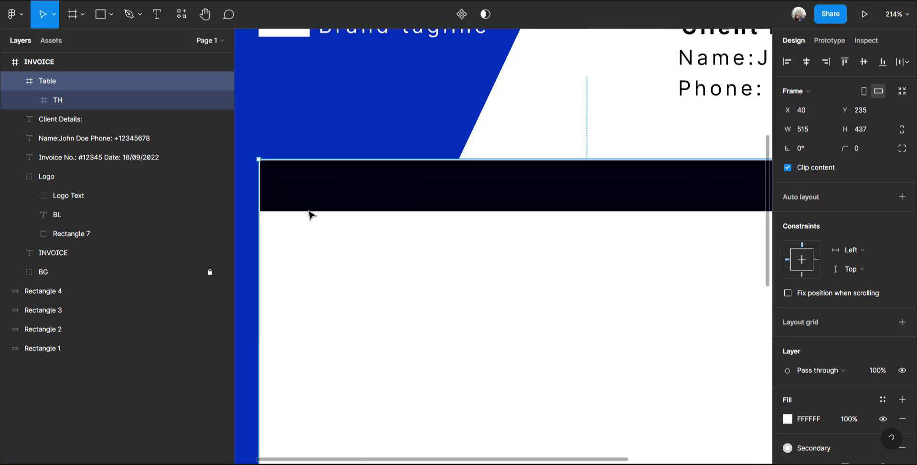
click(444, 199)
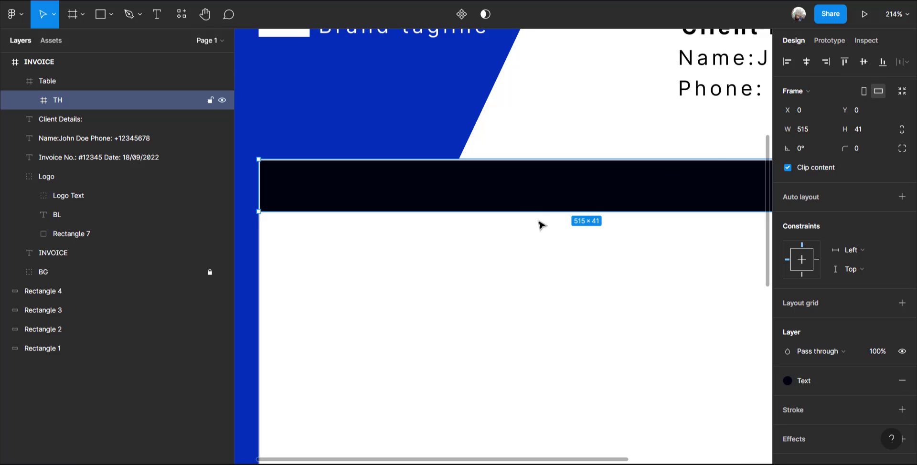
click(863, 62)
key(ctrl+z)
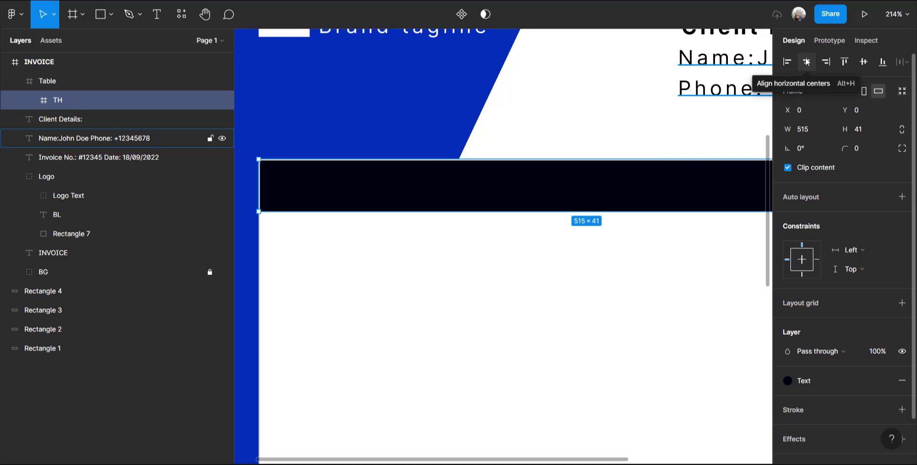
Add a stroke to the TH frame with the Secondary colour style and set its position to Outside.
ctrl+scroll(342, 296, down, 5)
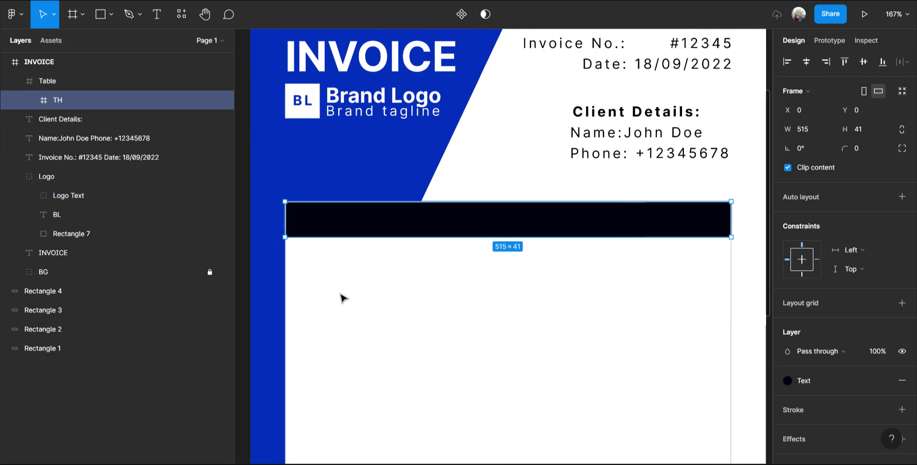
ctrl+scroll(397, 241, up, 3)
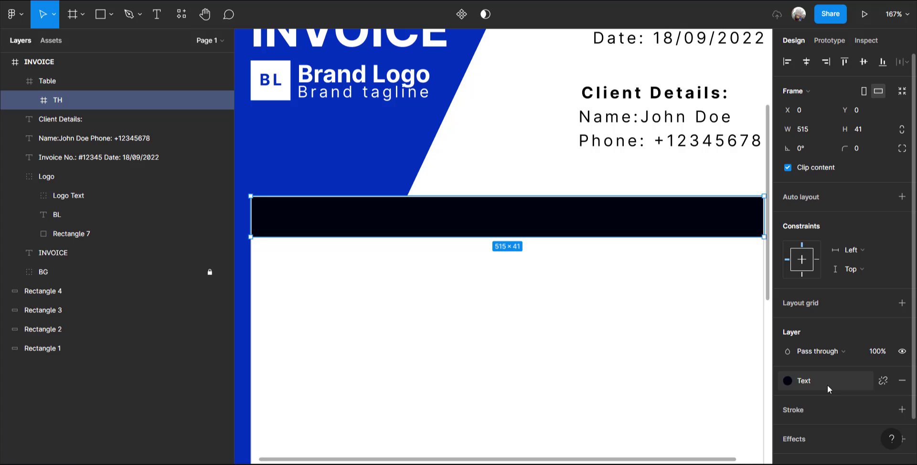
click(900, 410)
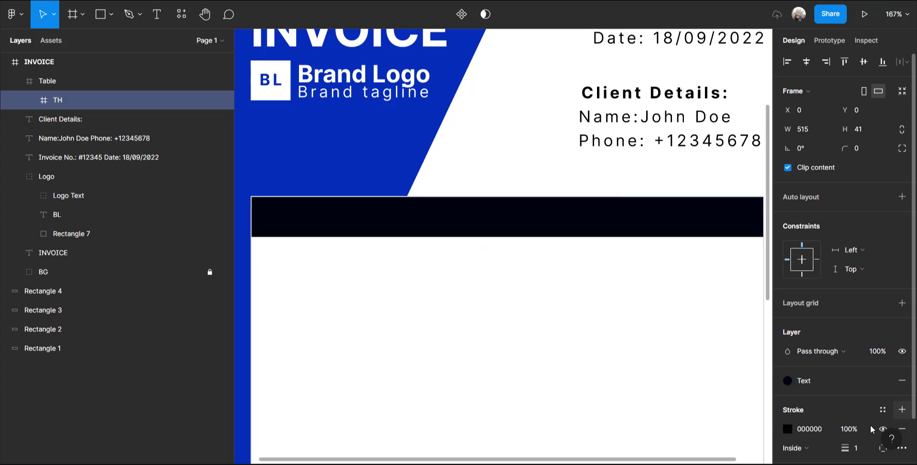
click(883, 410)
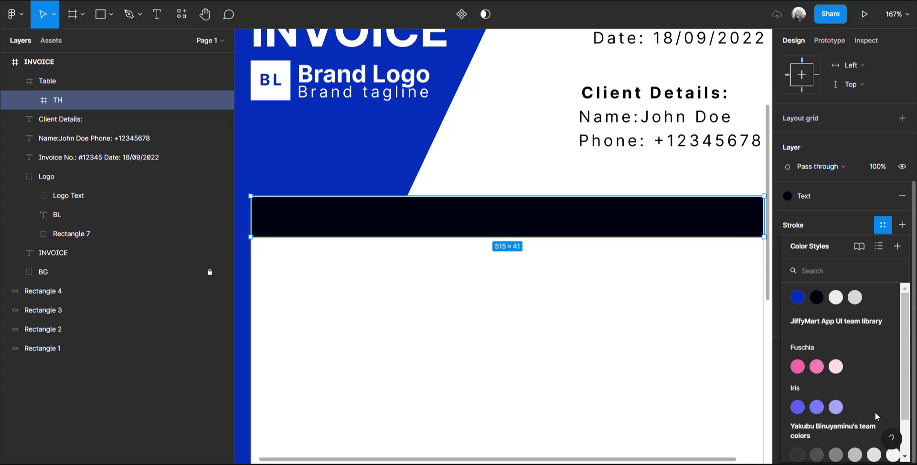
click(854, 297)
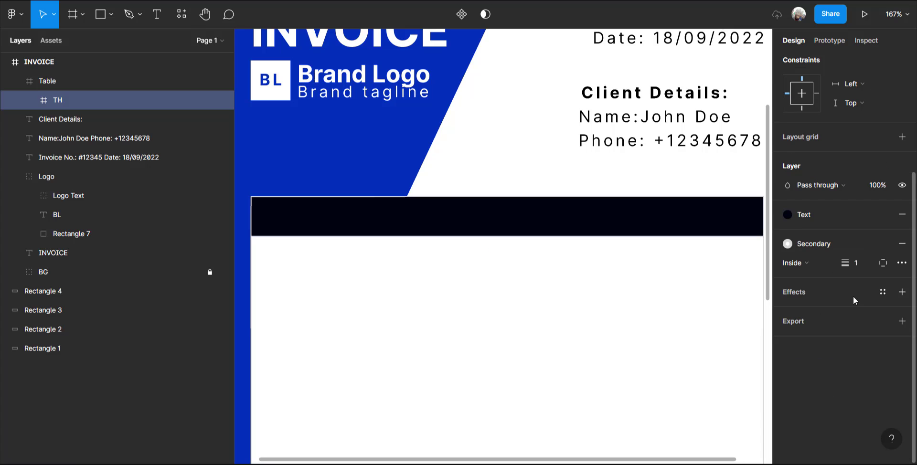
click(818, 265)
click(818, 278)
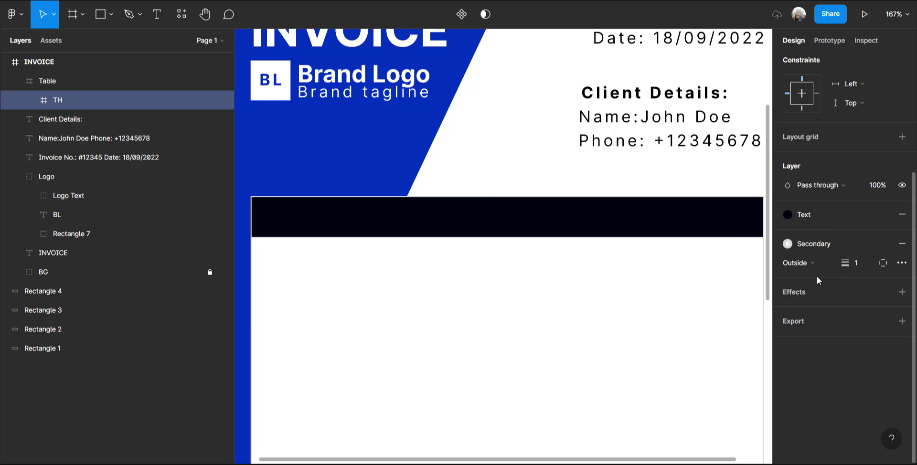
scroll(457, 244, down, 3)
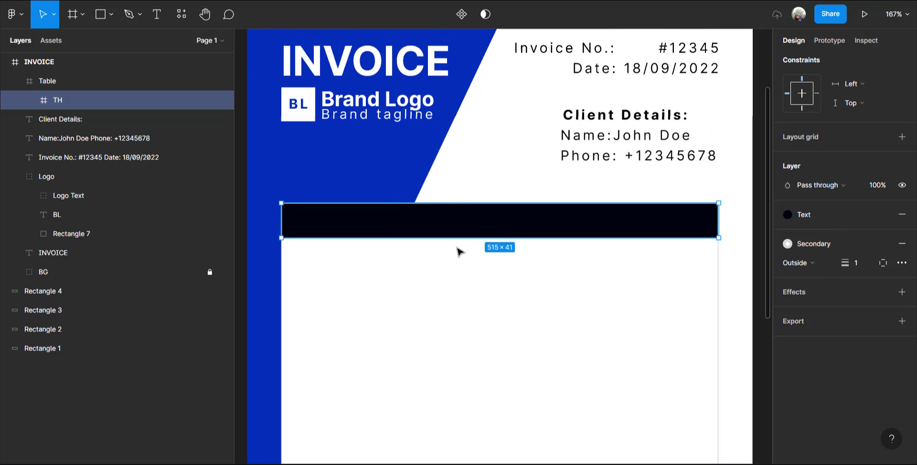
click(726, 204)
scroll(382, 239, up, 2)
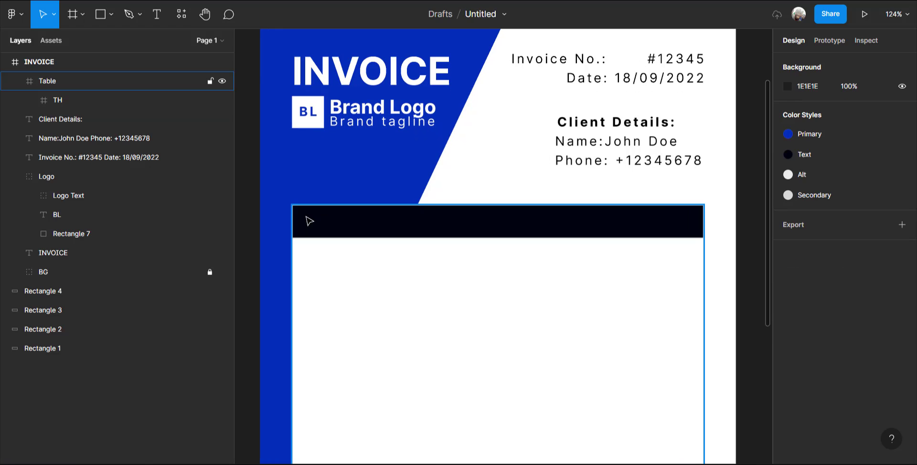
scroll(386, 261, up, 3)
scroll(386, 261, down, 4)
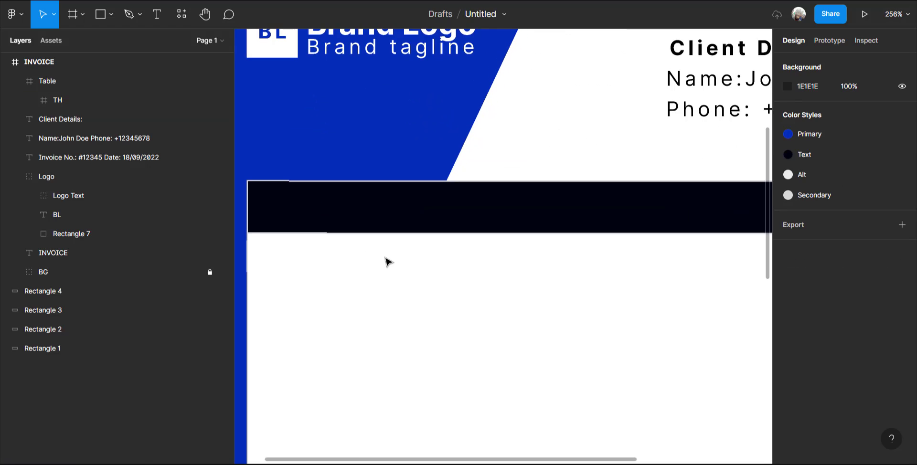
Add the text label "SN" inside the TH frame at the start of the black header bar.
double_click(368, 234)
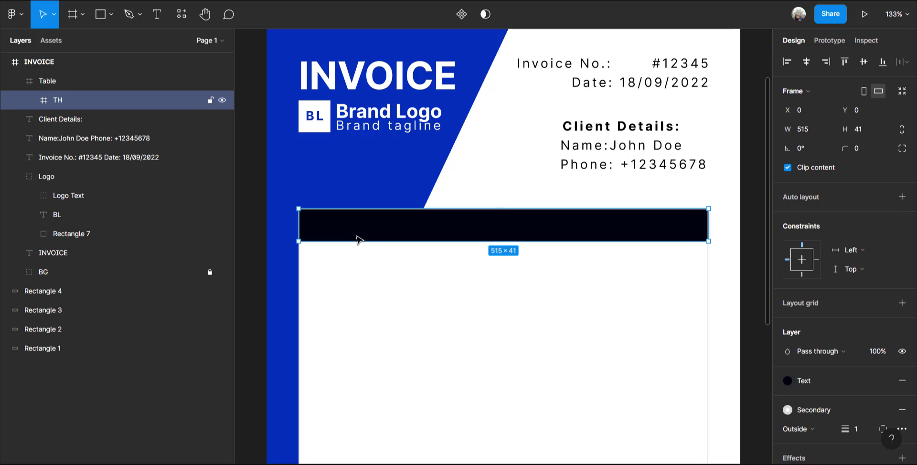
scroll(348, 237, up, 3)
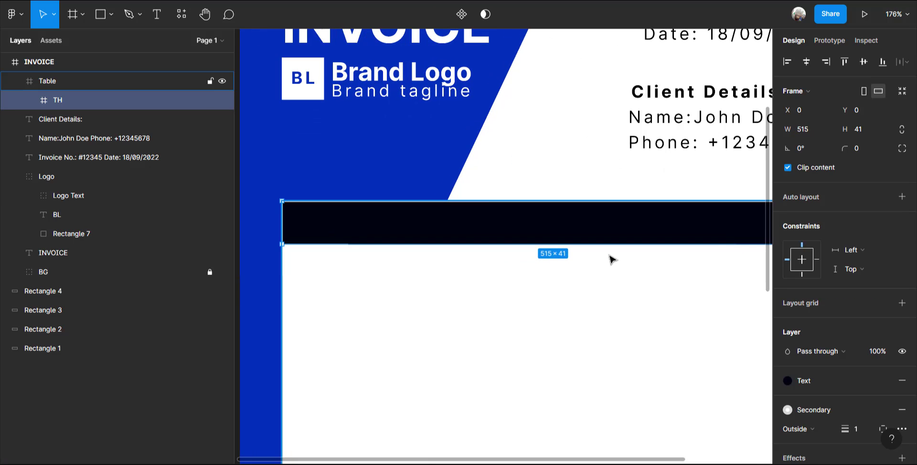
click(156, 19)
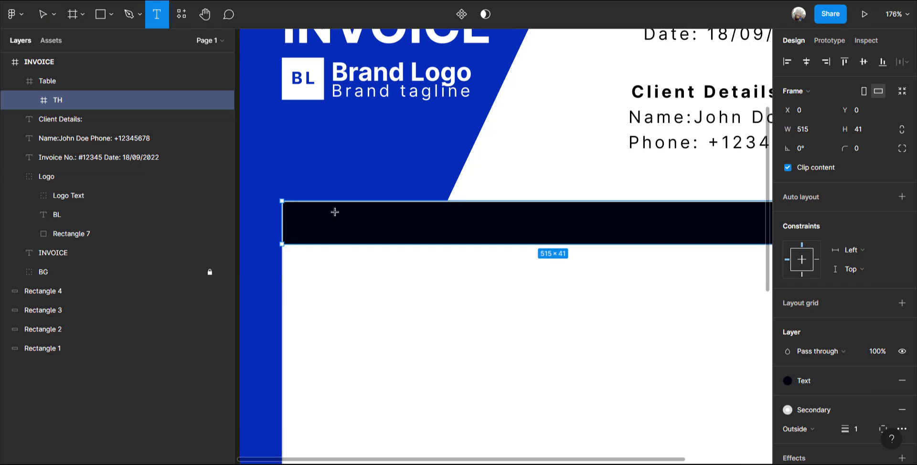
click(293, 218)
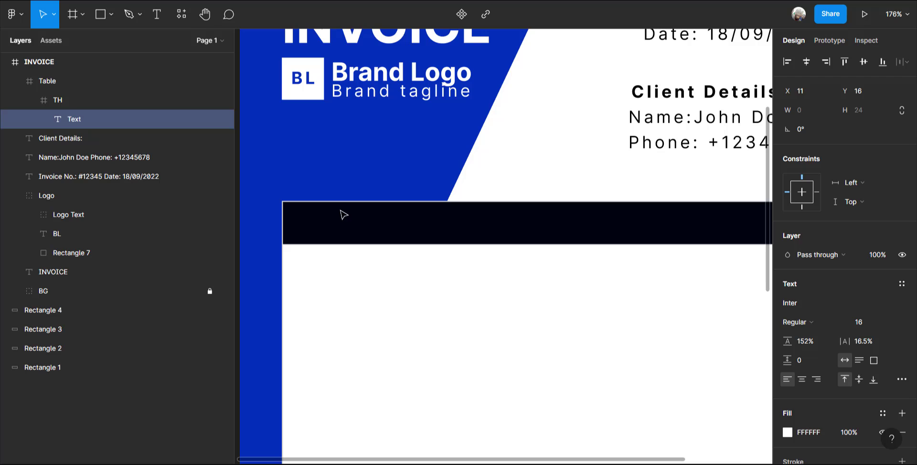
text(SN)
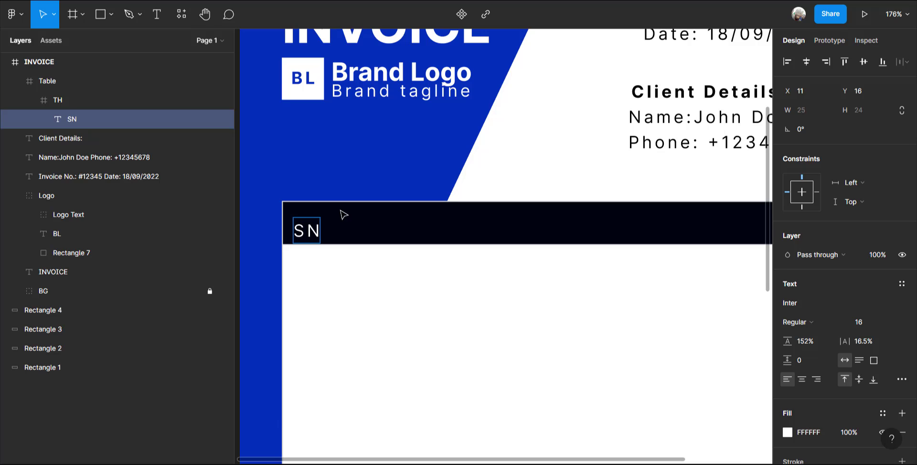
Set the SN label's letter spacing to 0% and move it to X 10, Y 8 within the header bar.
scroll(344, 215, up, 2)
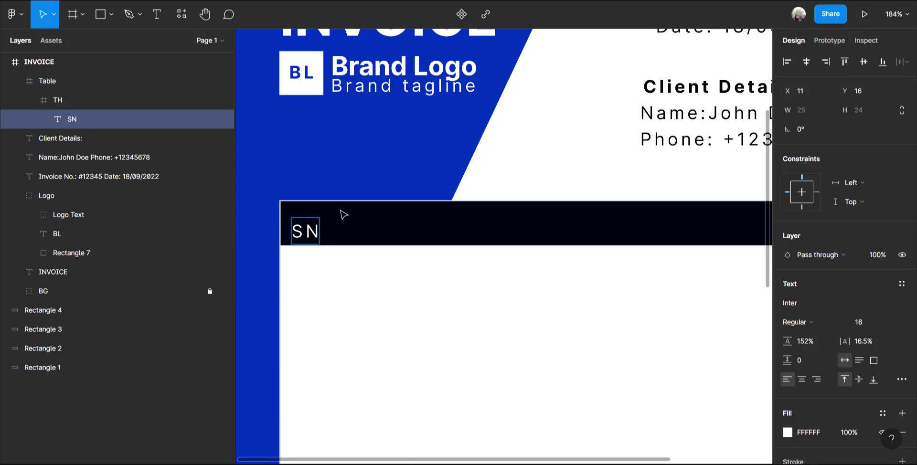
key(ctrl+a)
click(866, 343)
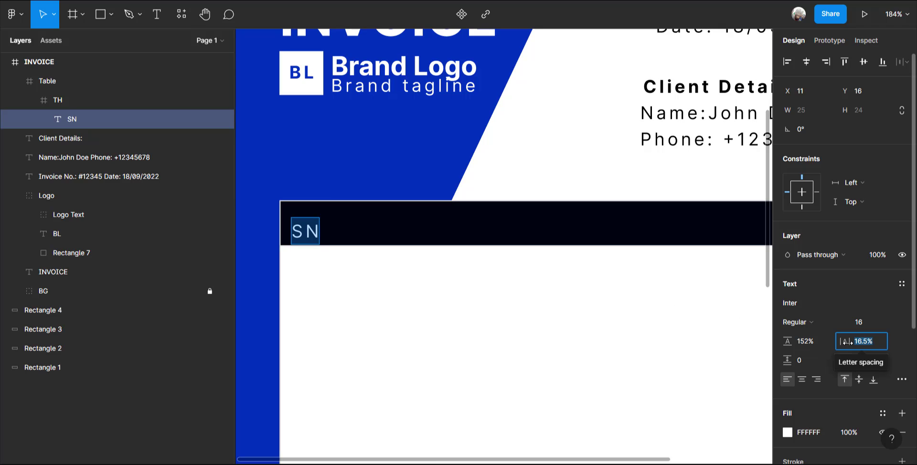
text(0)
key(Return)
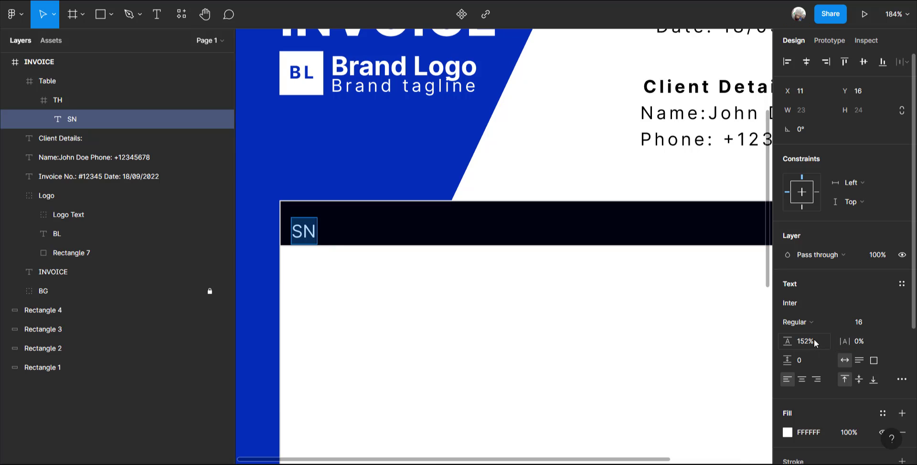
key(Escape)
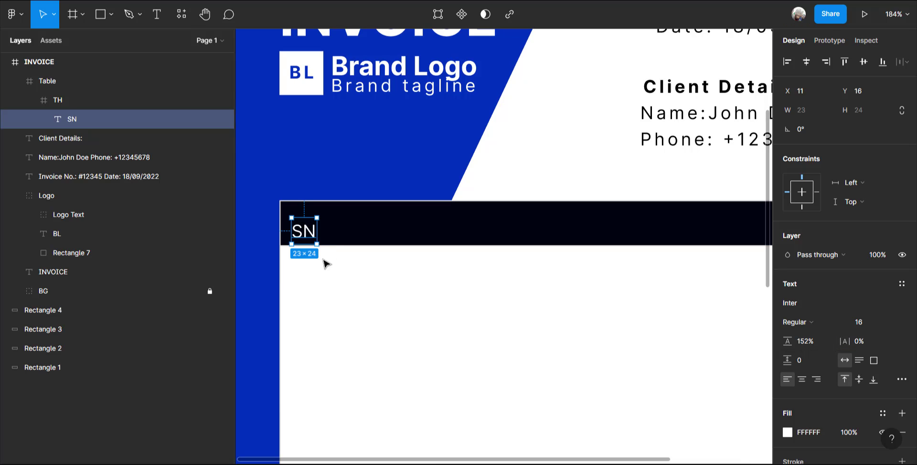
drag(305, 232, 306, 228)
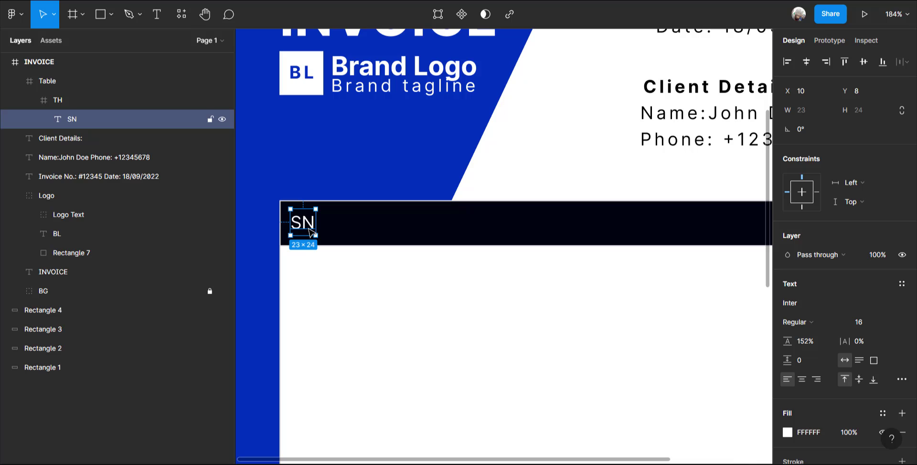
Duplicate the SN label to X 90 in the same row and change the copy's text to "Product Name".
key(ctrl+d)
drag(311, 231, 398, 230)
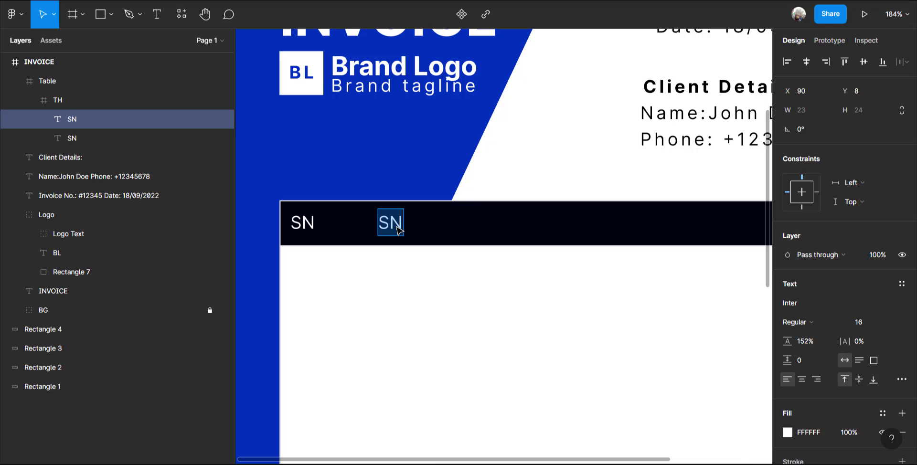
text(Produ)
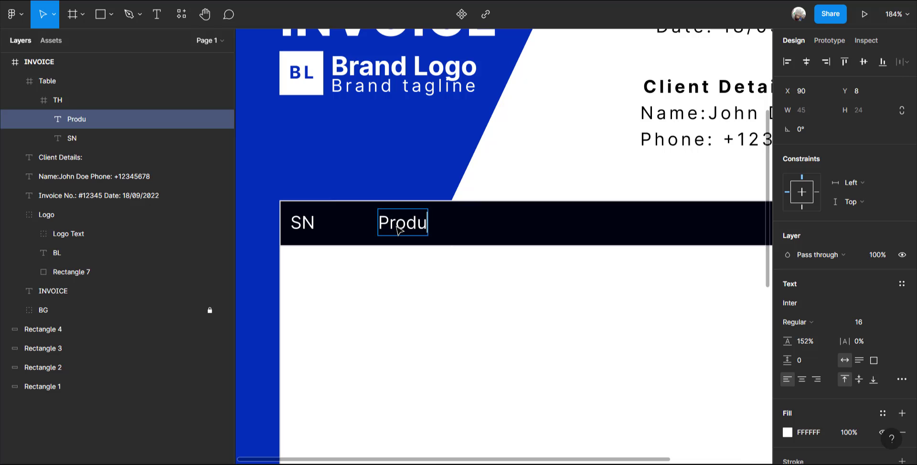
text(ct Name)
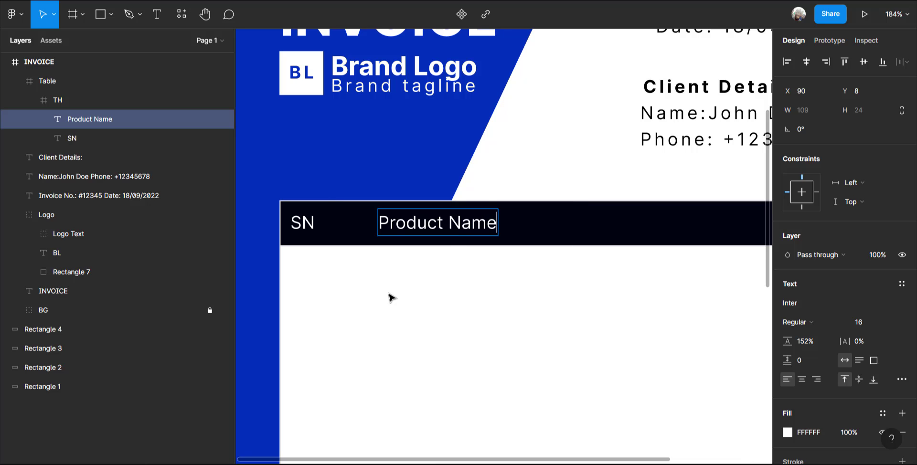
key(Escape)
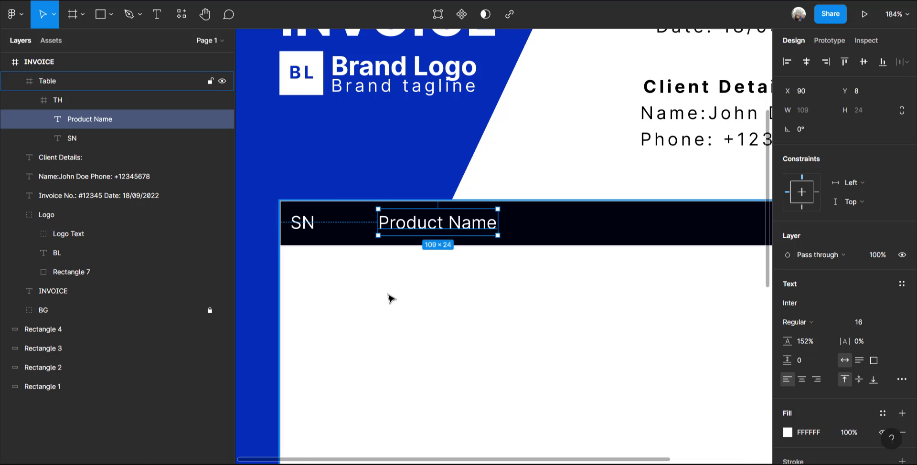
Duplicate the Product Name label to X 268 in the header row and change the copy's text to "QTY".
scroll(329, 291, down, 3)
scroll(525, 279, up, 2)
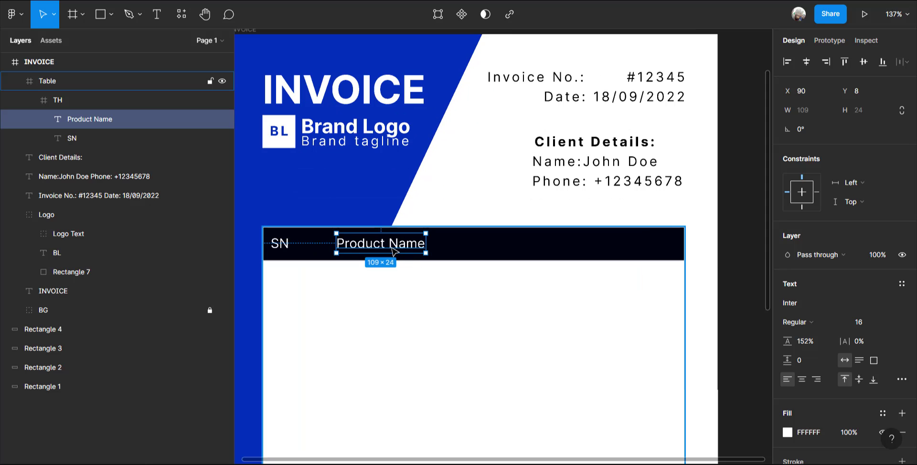
key(ctrl+d)
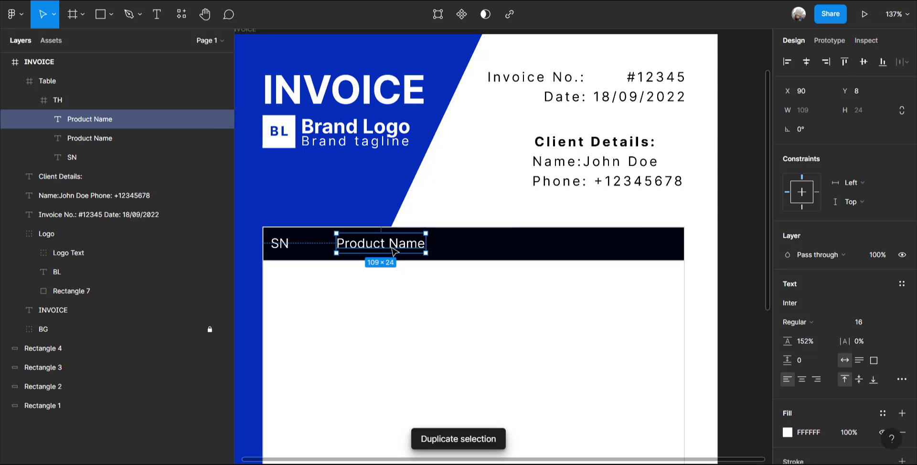
drag(391, 252, 539, 254)
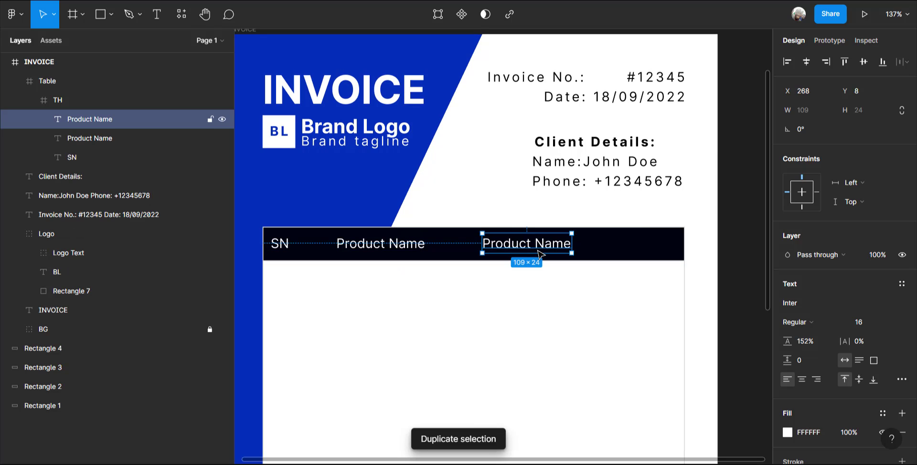
text(QTY)
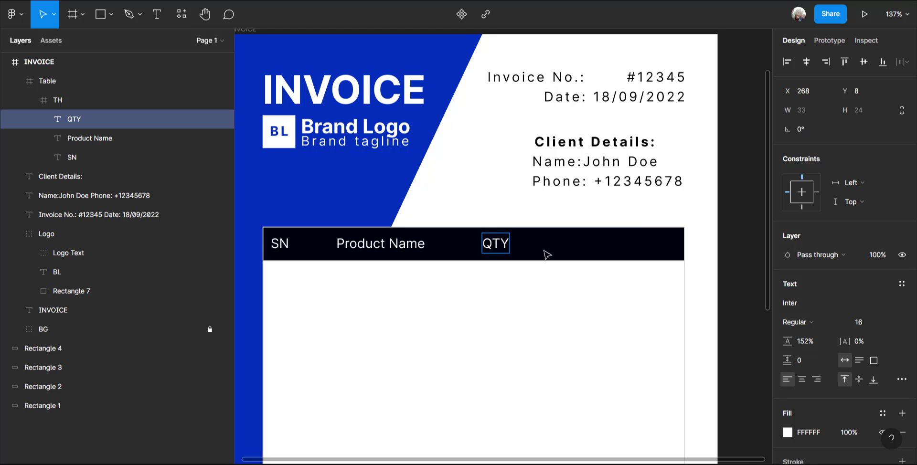
key(Escape)
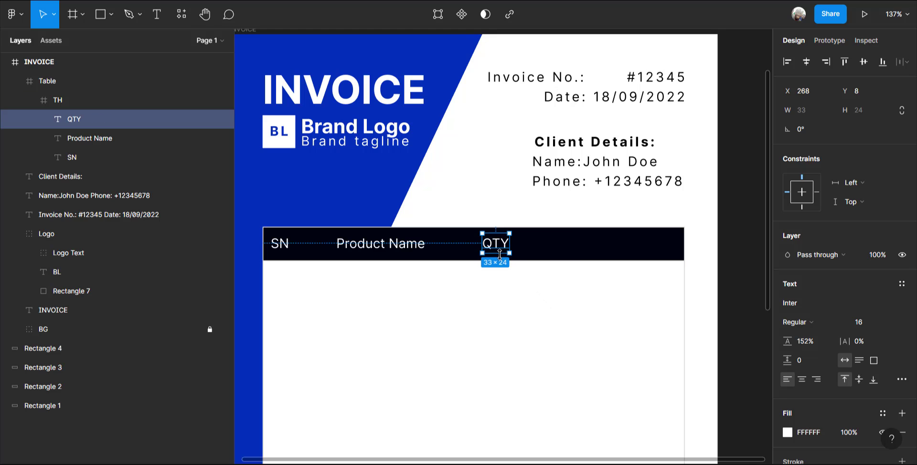
Duplicate the QTY label to X 353 in the header row and change the copy's text to "TOTAL".
scroll(500, 254, up, 1)
key(ctrl+d)
drag(499, 255, 578, 246)
key(Return)
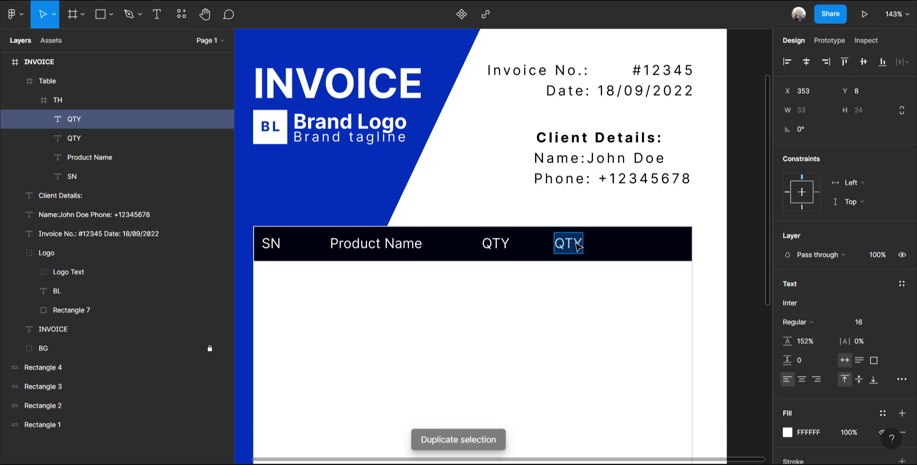
text(TO)
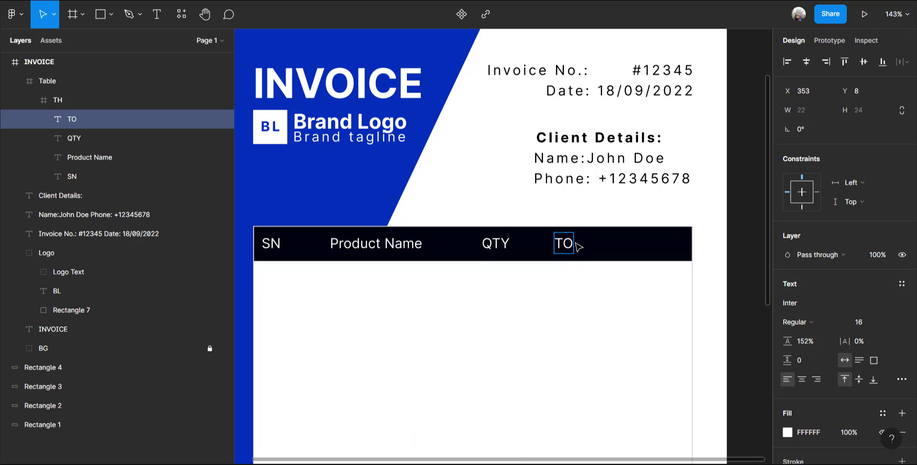
text(TAL)
Replace the Product Name label's text with the uppercase "PRODUCT NAME".
double_click(418, 245)
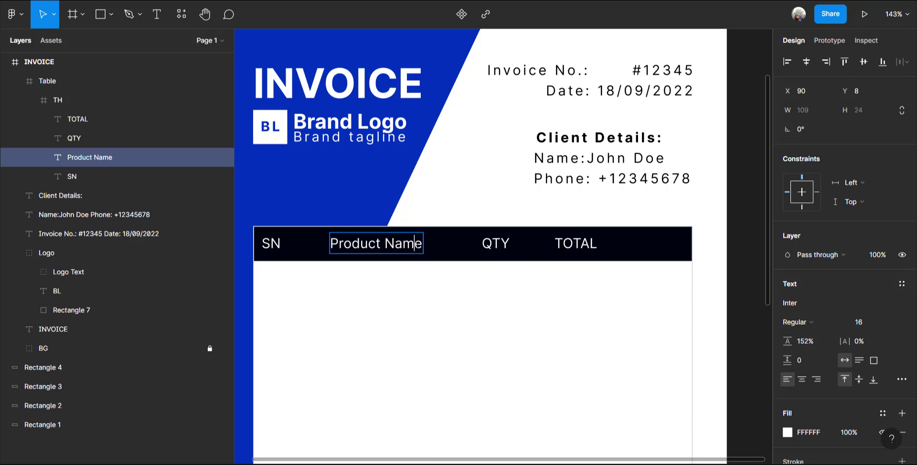
triple_click(365, 242)
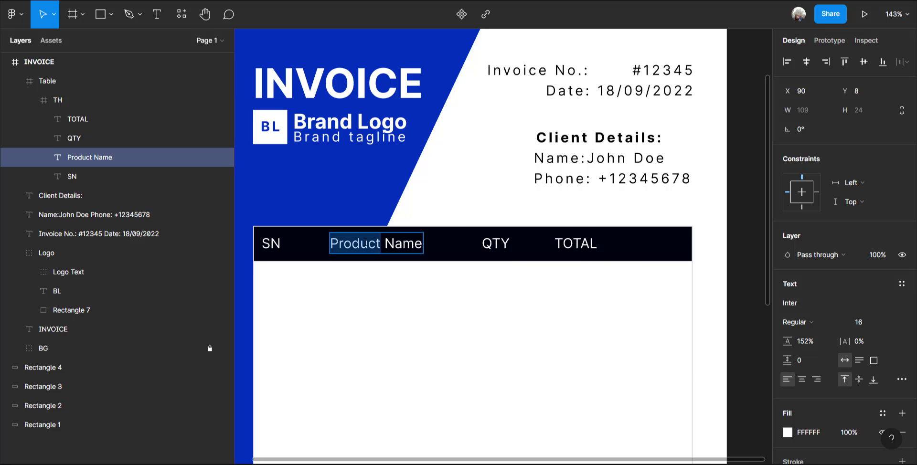
text(PR)
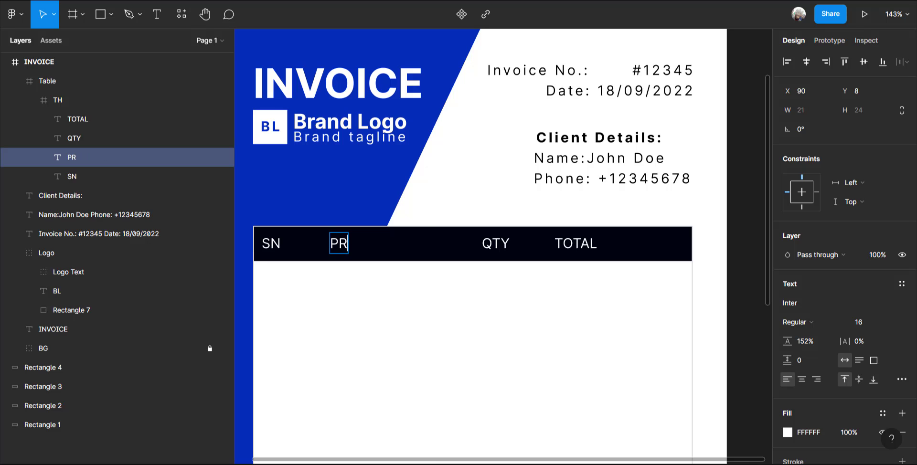
text(ODUCT NAME)
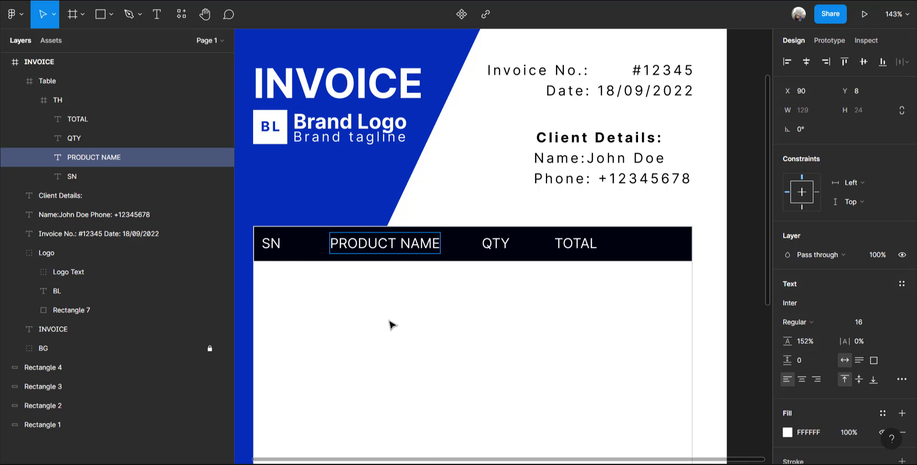
key(Escape)
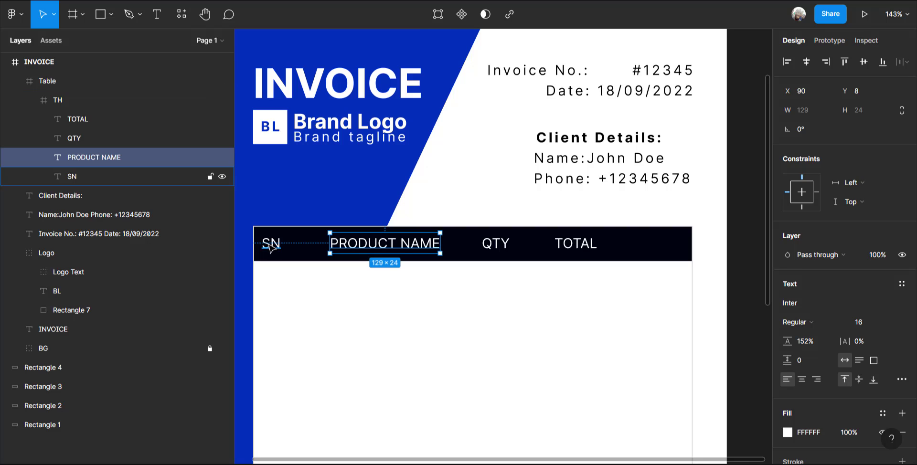
Tidy up the SN, PRODUCT NAME, QTY and TOTAL header labels and set their horizontal spacing to 87.
shift+click(270, 244)
shift+click(495, 244)
shift+click(581, 248)
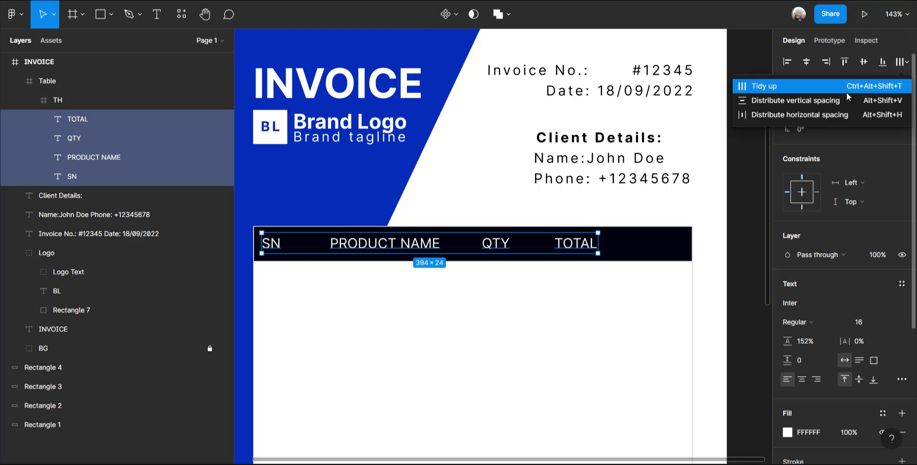
click(904, 62)
click(812, 91)
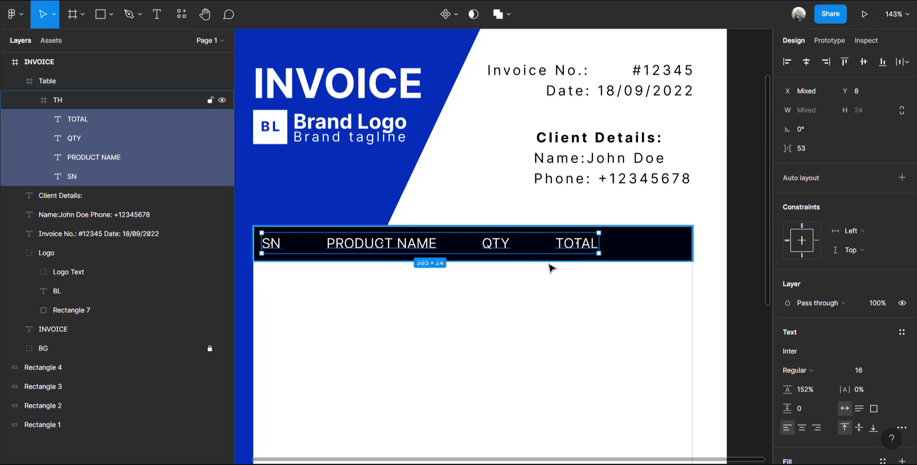
drag(791, 151, 828, 148)
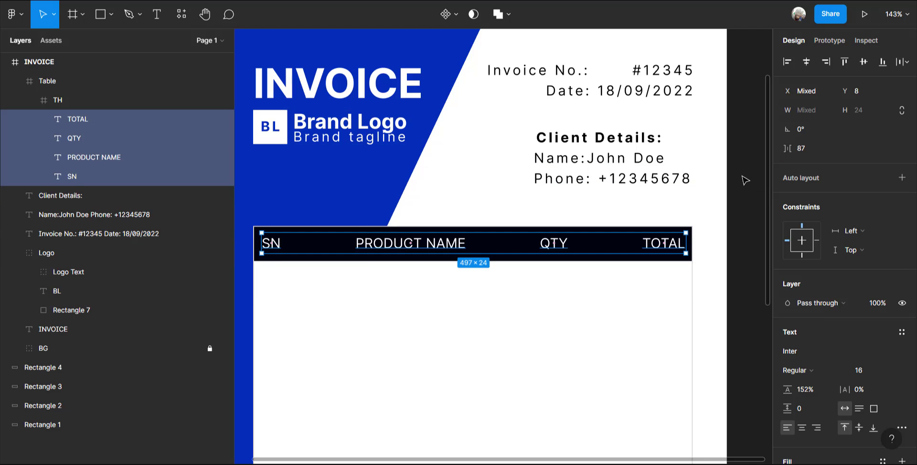
click(743, 178)
Move the QTY label closer to the TOTAL label, keeping it in line with the header row.
scroll(583, 292, down, 3)
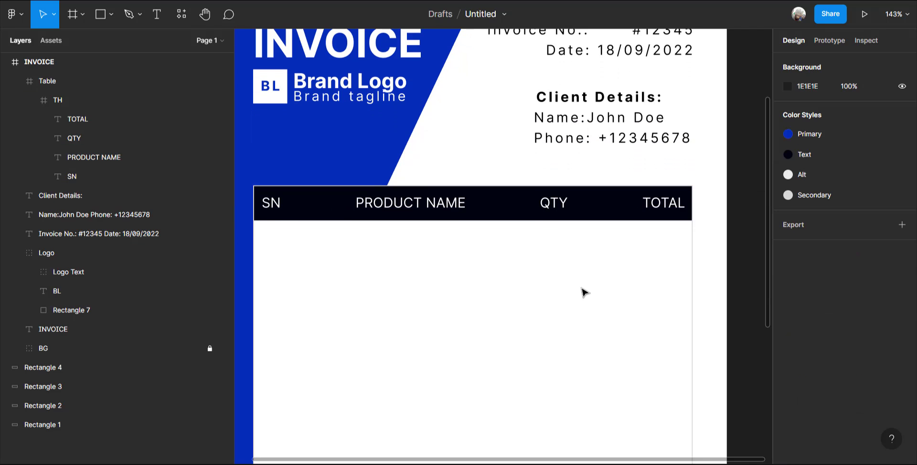
scroll(583, 292, down, 3)
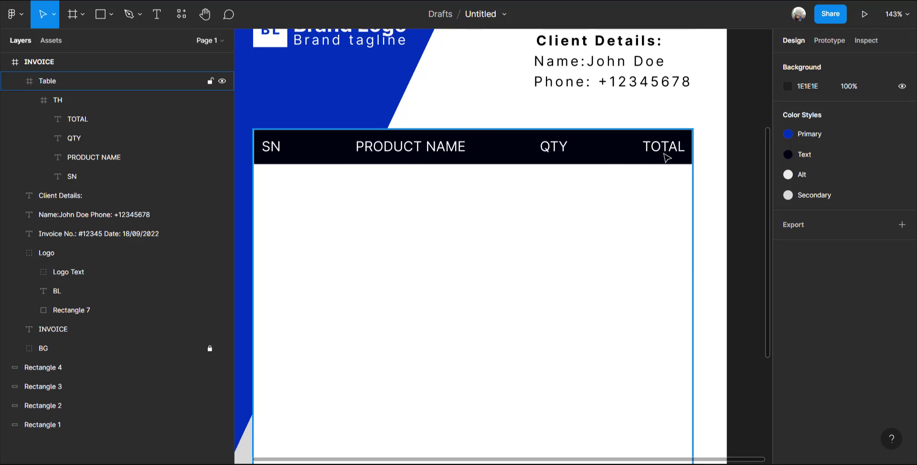
click(667, 158)
click(666, 157)
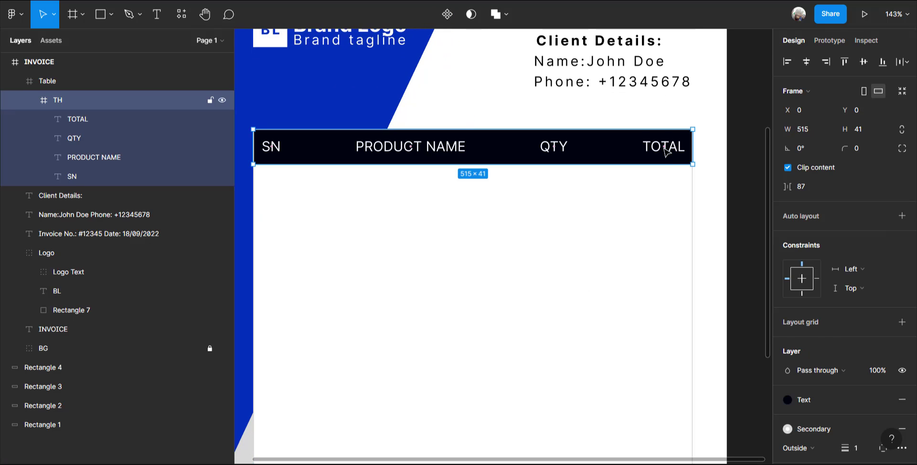
click(667, 152)
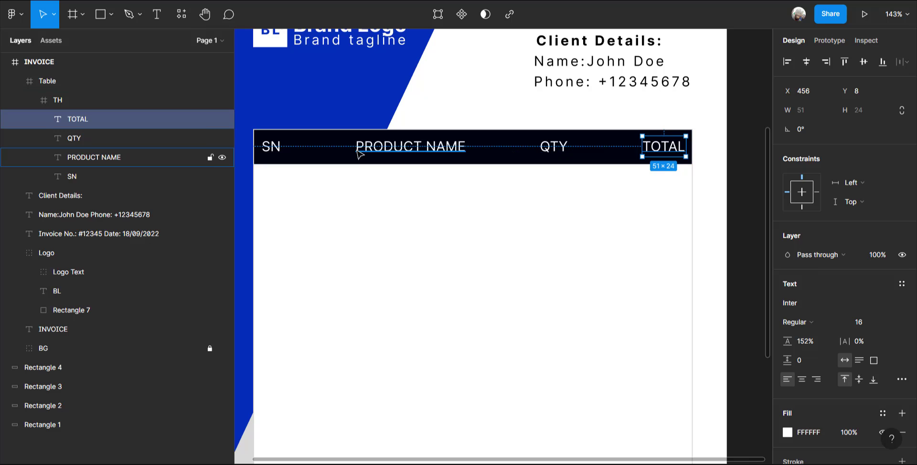
drag(451, 230, 450, 226)
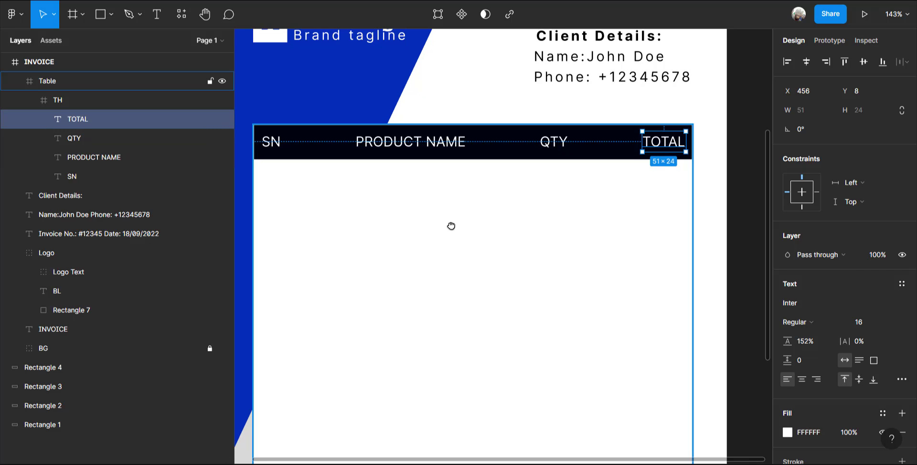
click(549, 151)
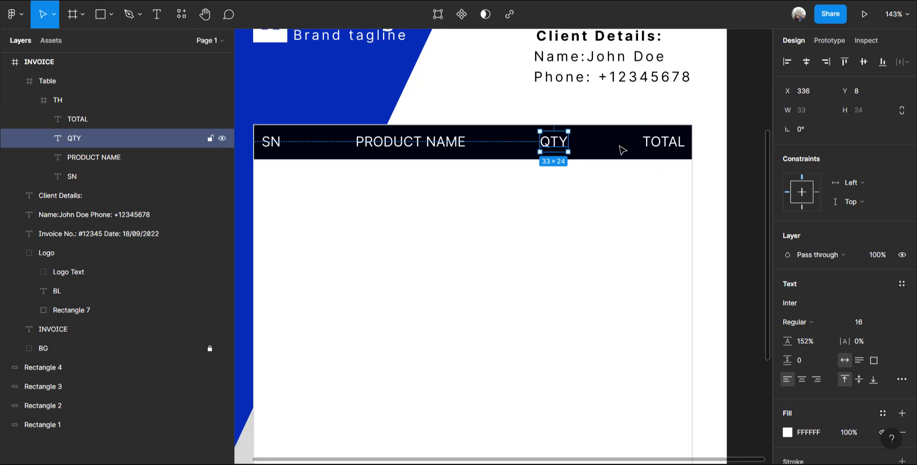
drag(552, 140, 578, 148)
key(Escape)
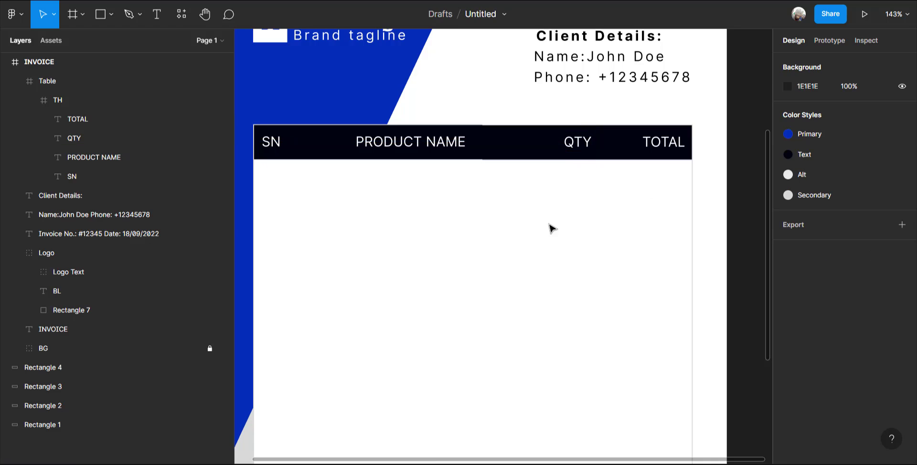
Draw a rectangle about 52 × 394 below the SN header, reaching down to the table's lower edge.
ctrl+scroll(548, 229, down, 3)
scroll(375, 225, down, 2)
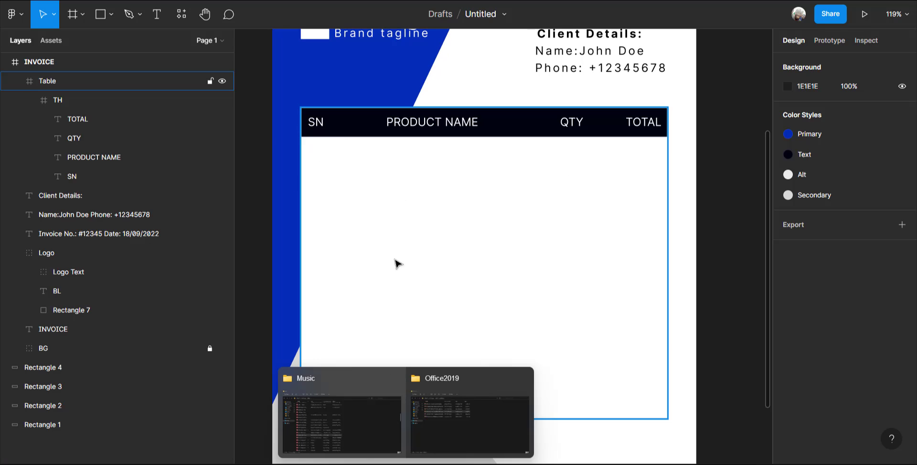
click(579, 172)
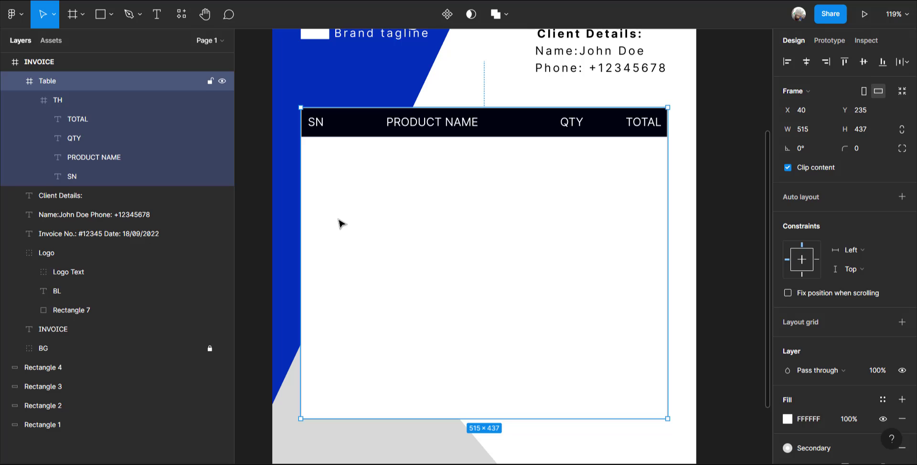
scroll(342, 224, up, 2)
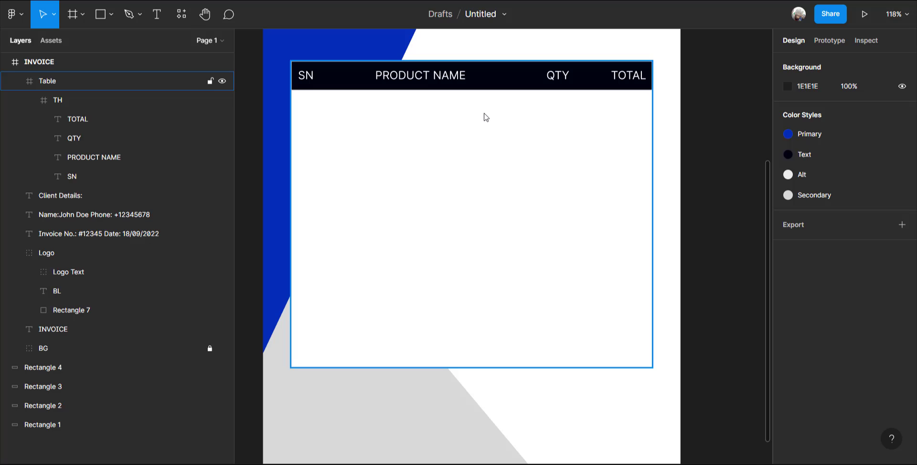
click(102, 15)
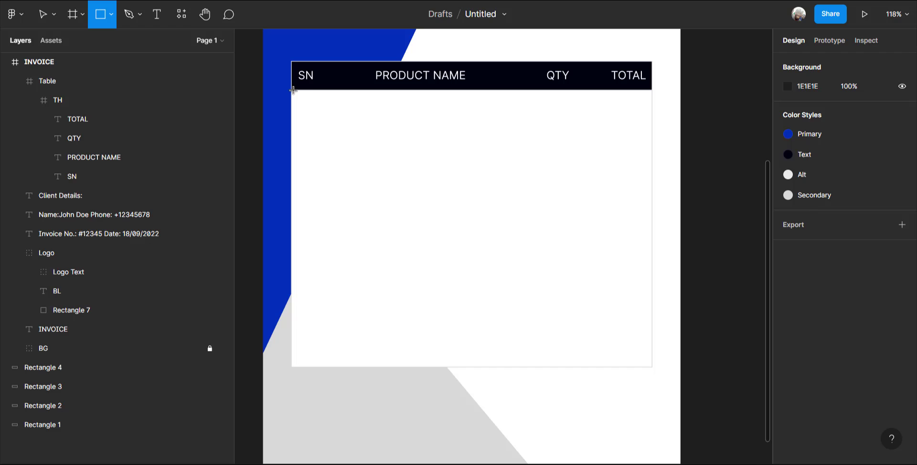
mouse_move(293, 89)
mouse_down()
mouse_move(329, 148)
mouse_move(323, 340)
mouse_move(332, 369)
mouse_up()
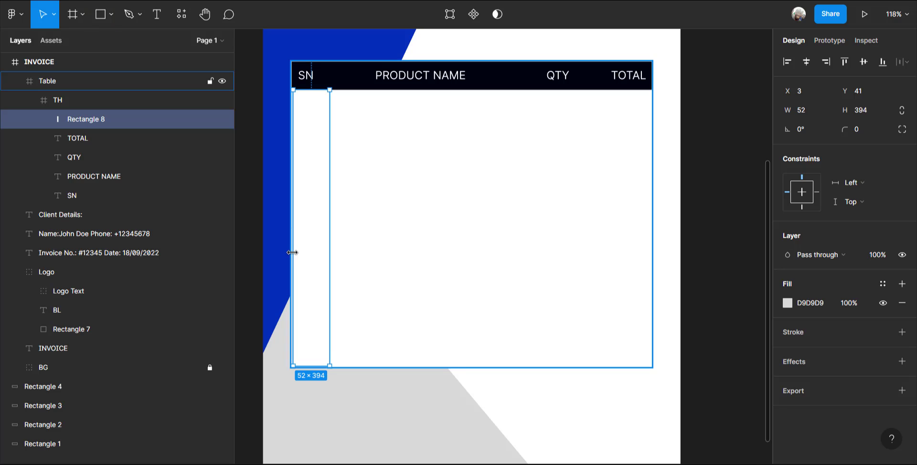
Resize the SN column rectangle to start at the table's left edge, X 0, with a width of 45.
scroll(303, 139, up, 5)
scroll(310, 138, up, 3)
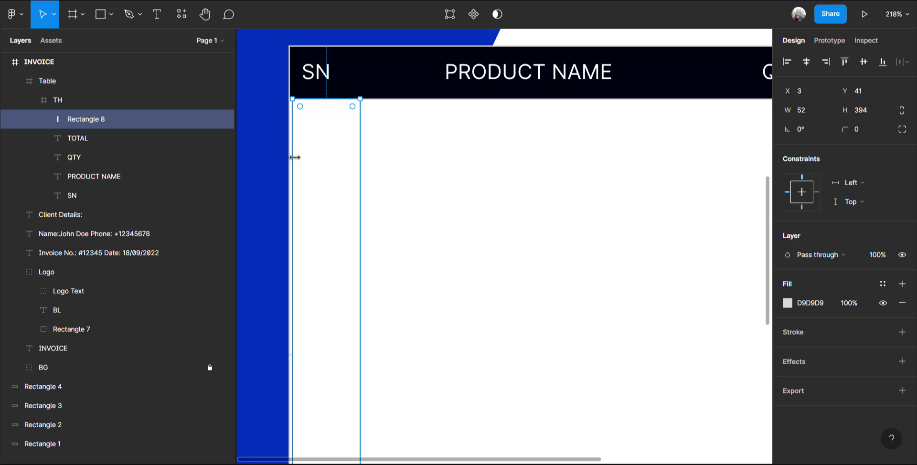
drag(295, 157, 289, 157)
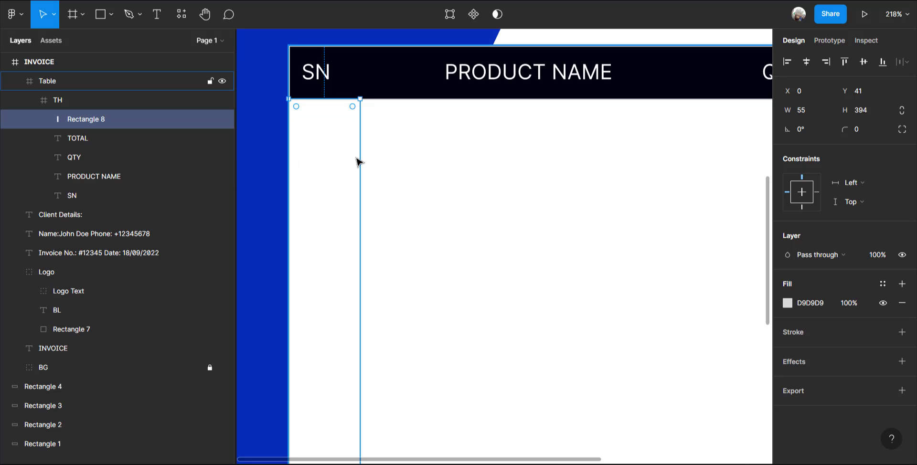
drag(359, 159, 347, 160)
scroll(281, 153, down, 3)
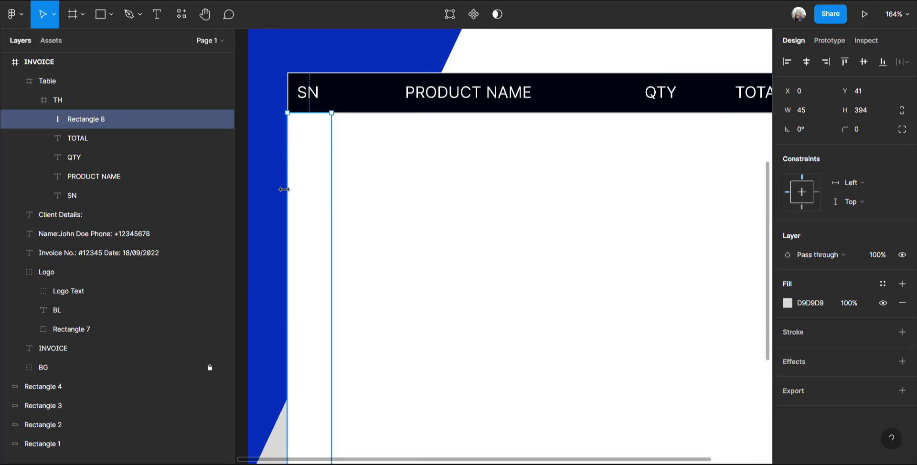
Fill the SN column rectangle with the Alt color style and move its layer out of TH, directly into the Table frame.
click(882, 285)
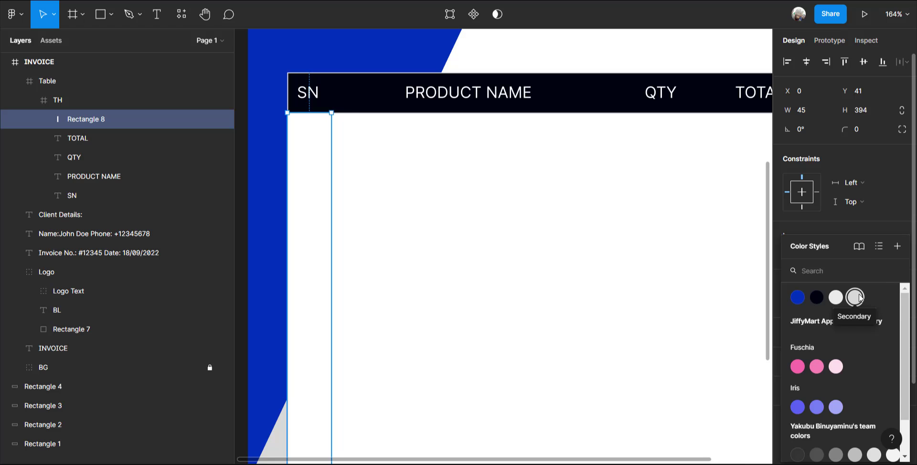
click(840, 299)
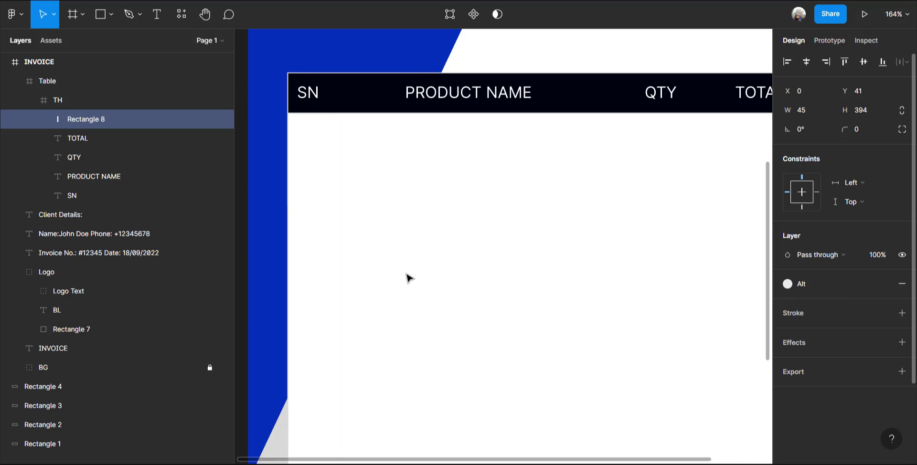
scroll(377, 262, down, 5)
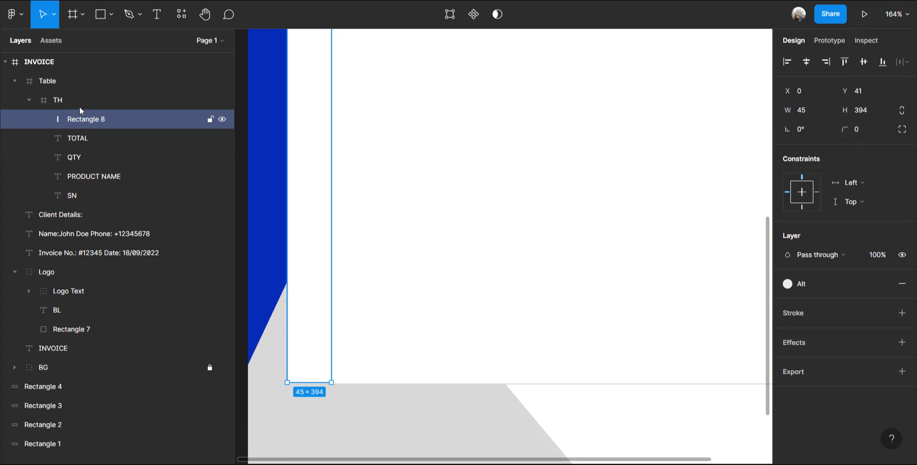
drag(84, 114, 28, 100)
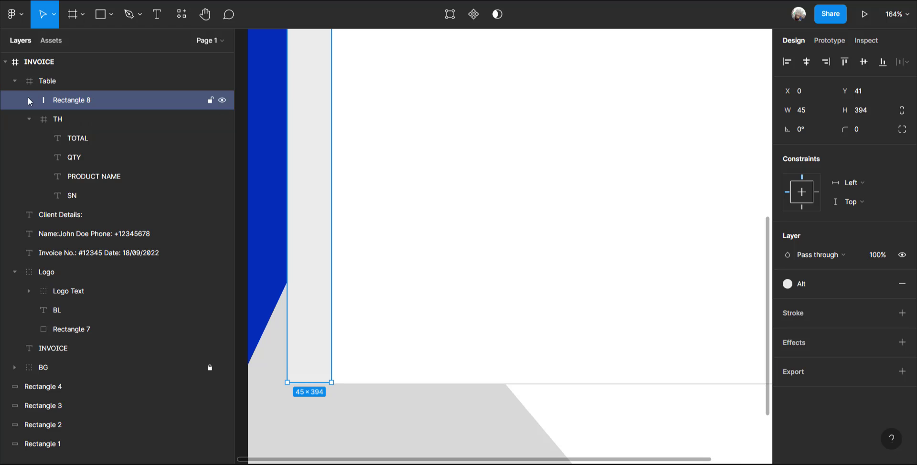
click(30, 121)
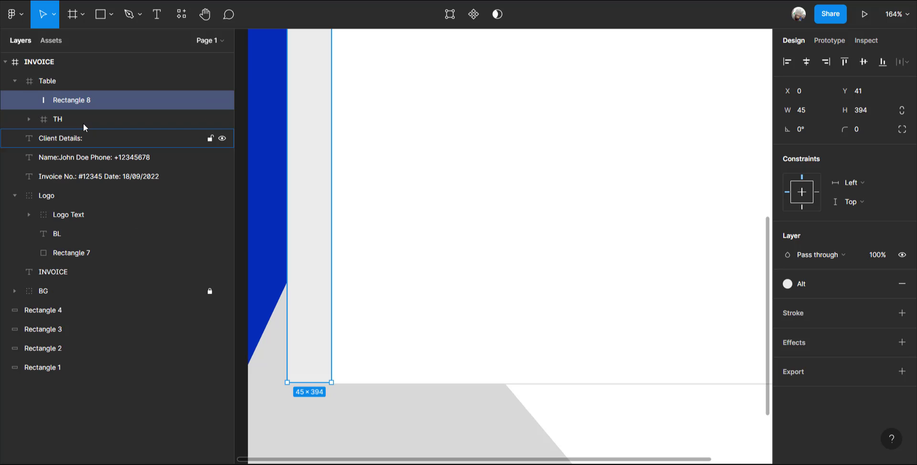
scroll(343, 234, up, 4)
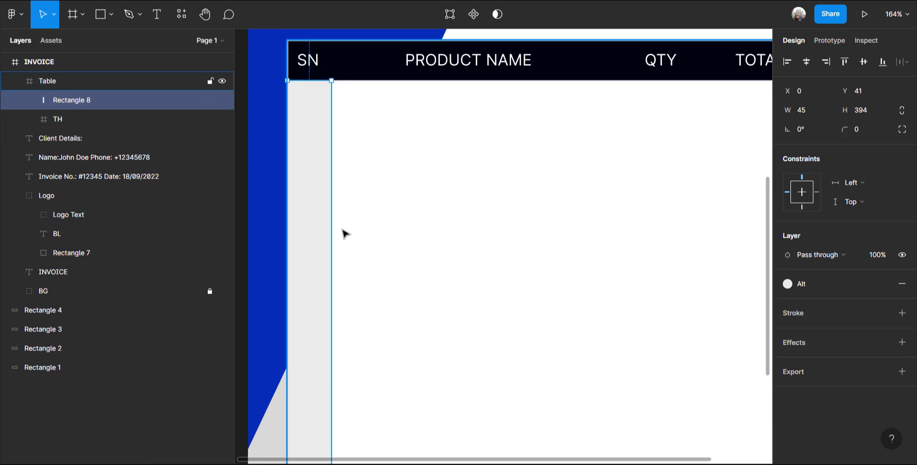
Duplicate the SN column rectangle and place the copy below the QTY header at about X 358, with a width of about 50.
click(427, 174)
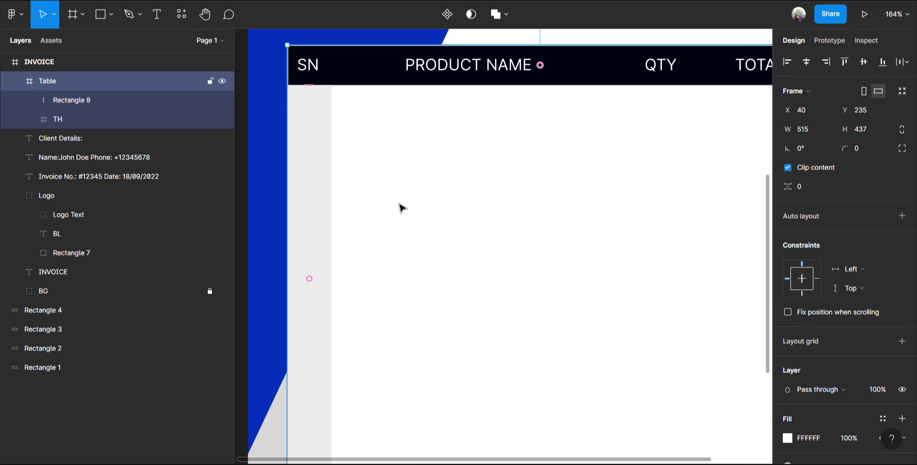
scroll(400, 208, down, 3)
scroll(333, 211, up, 2)
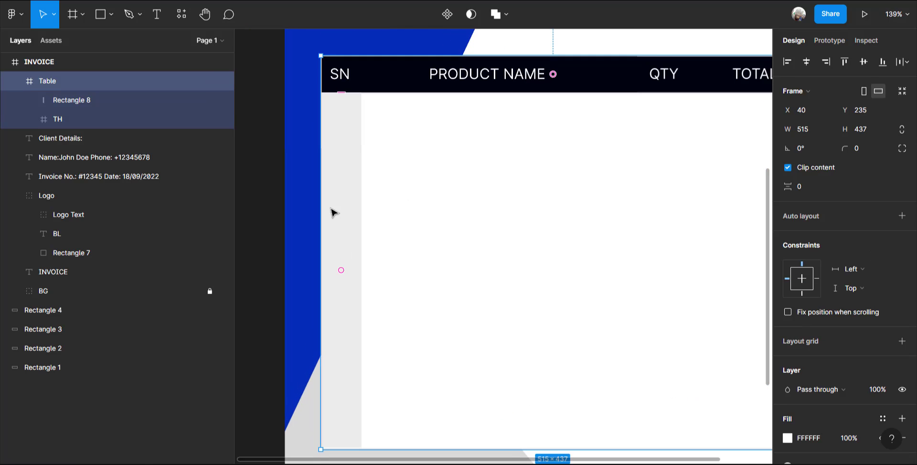
scroll(298, 226, down, 3)
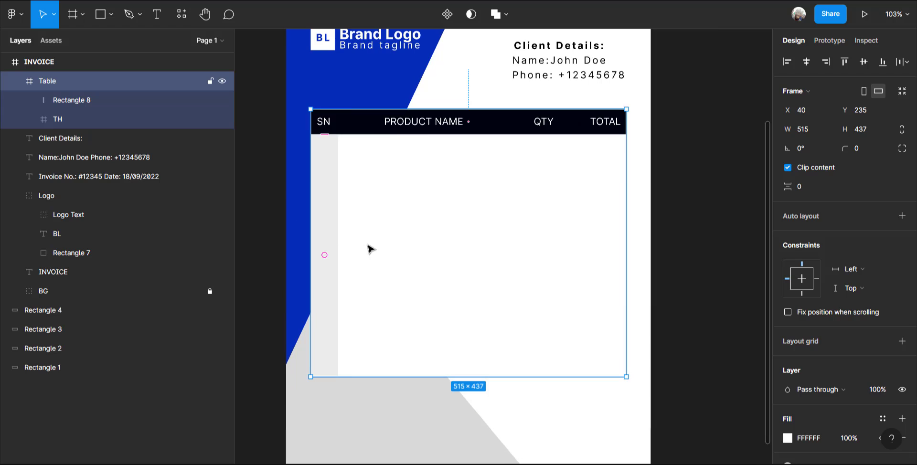
click(333, 243)
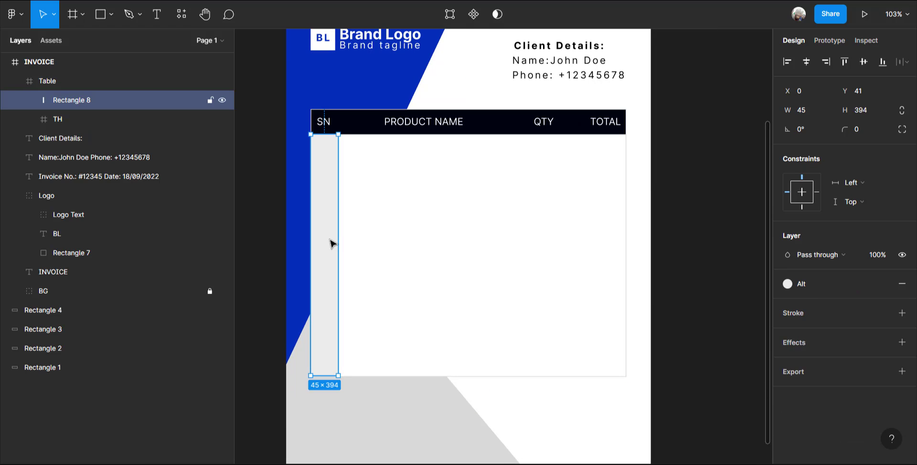
key(ctrl+d)
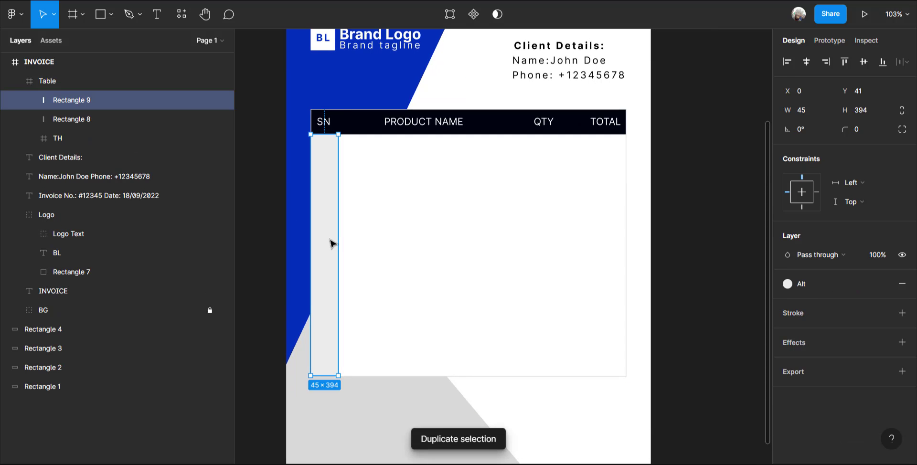
drag(332, 244, 549, 241)
scroll(549, 242, up, 4)
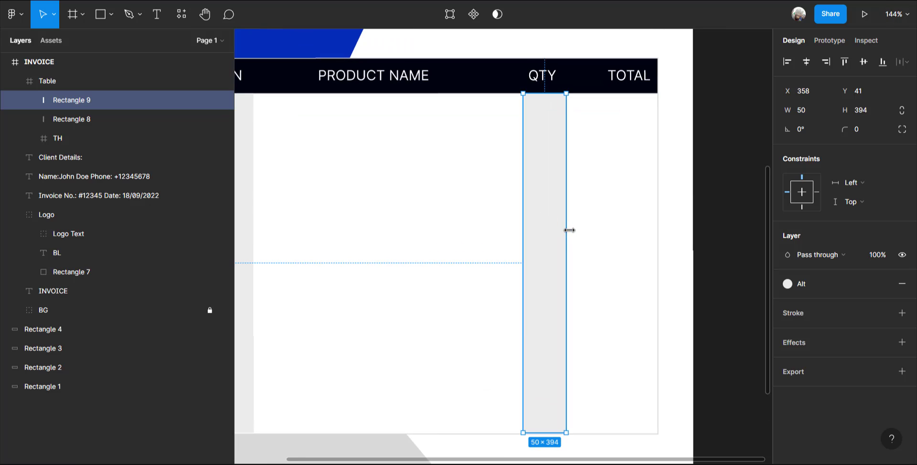
Widen the QTY column rectangle on both sides of its header label to X 340 and width 83.
drag(568, 229, 588, 227)
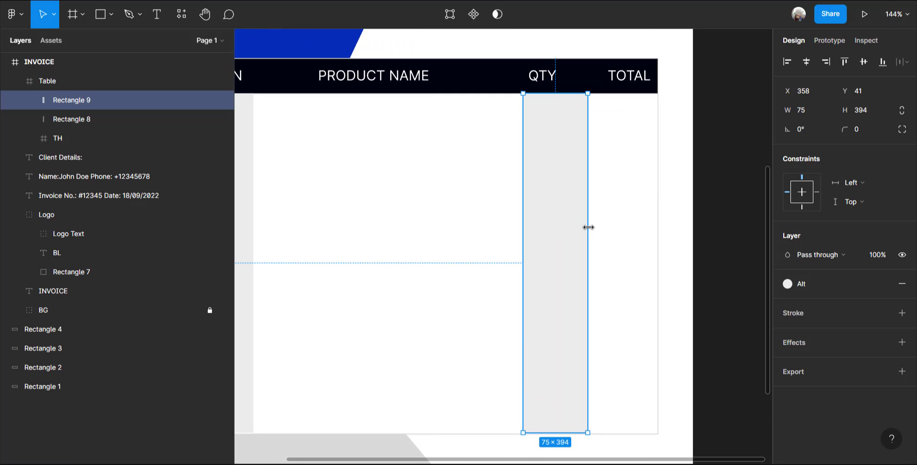
mouse_move(523, 232)
mouse_down()
mouse_move(527, 226)
mouse_move(507, 231)
mouse_up()
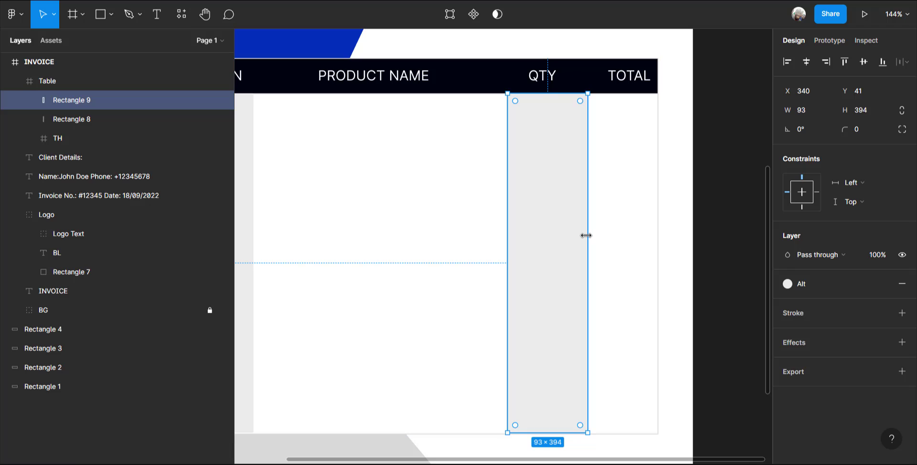
drag(586, 235, 578, 236)
Group the SN and QTY column rectangles and name the group Col.
scroll(569, 264, down, 2)
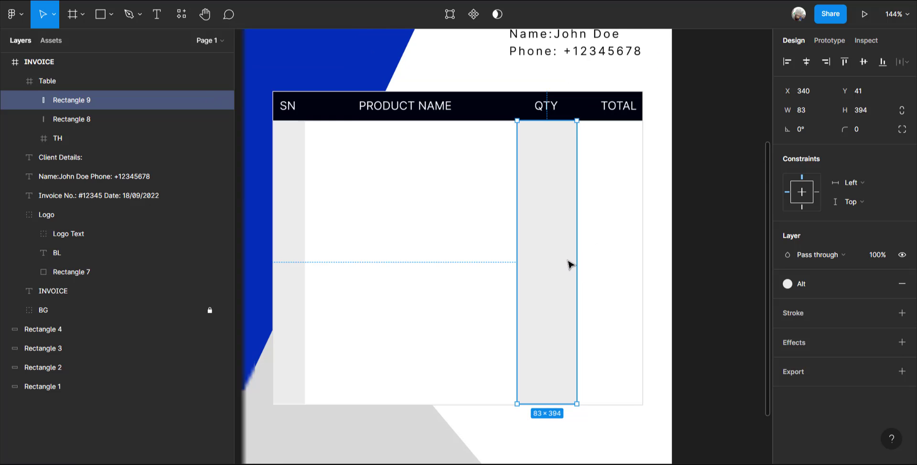
scroll(569, 264, down, 3)
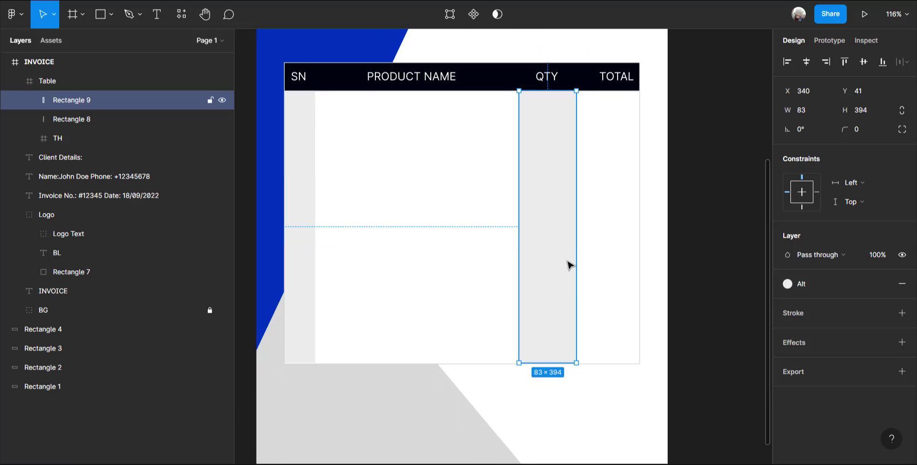
shift+click(309, 247)
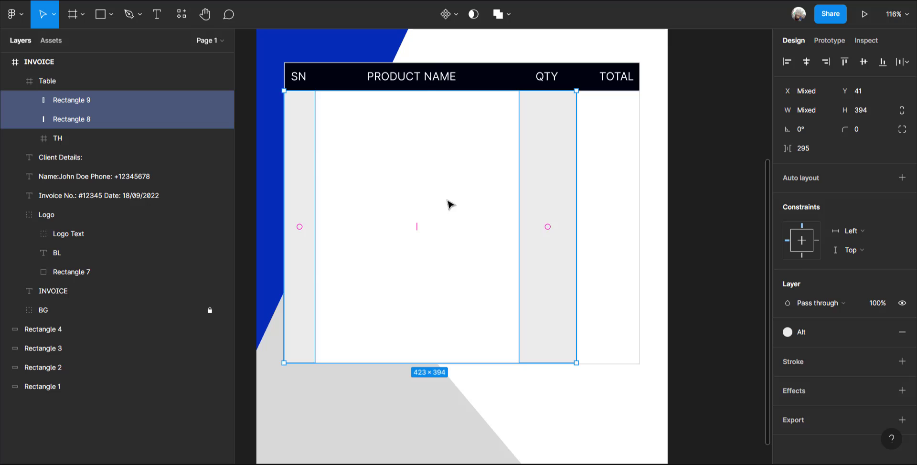
key(ctrl+g)
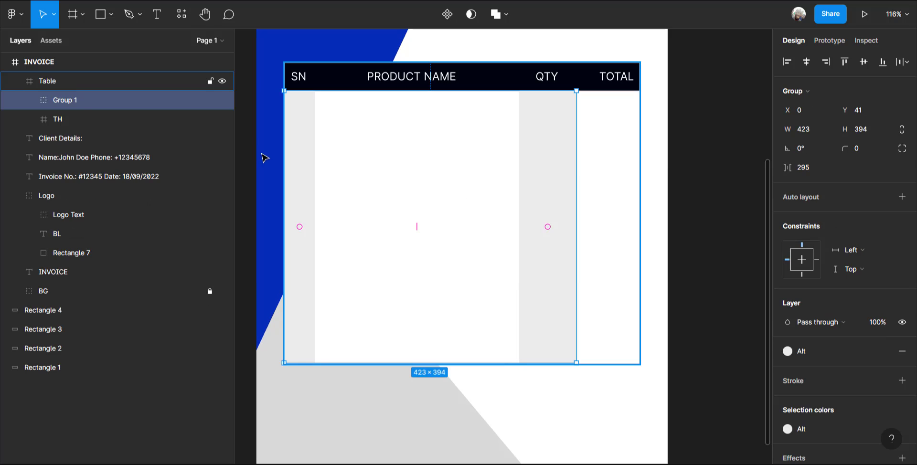
double_click(70, 103)
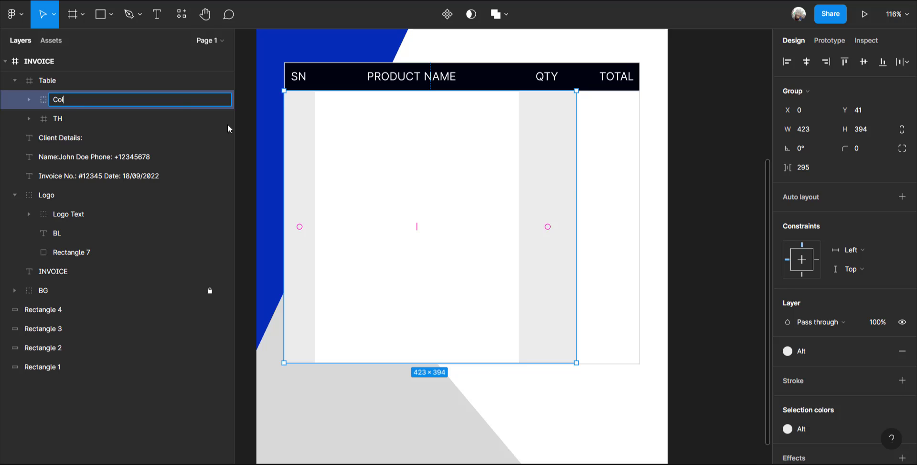
key(Return)
key(Escape)
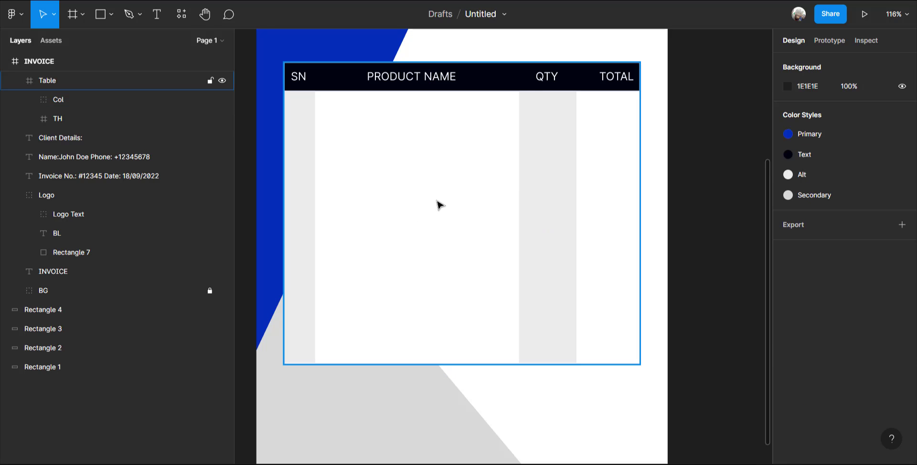
Draw a thin rectangle across the full table width, 515 wide at Y 92, and set its height to 1.
scroll(440, 206, up, 5)
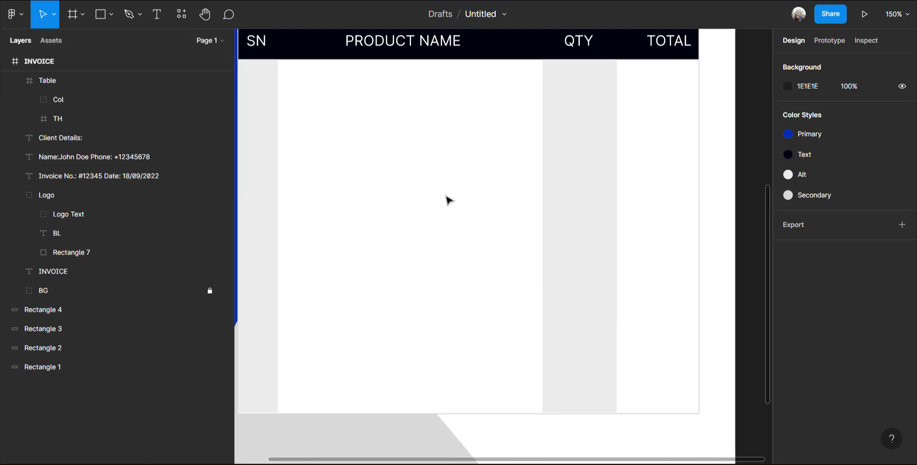
scroll(449, 199, down, 3)
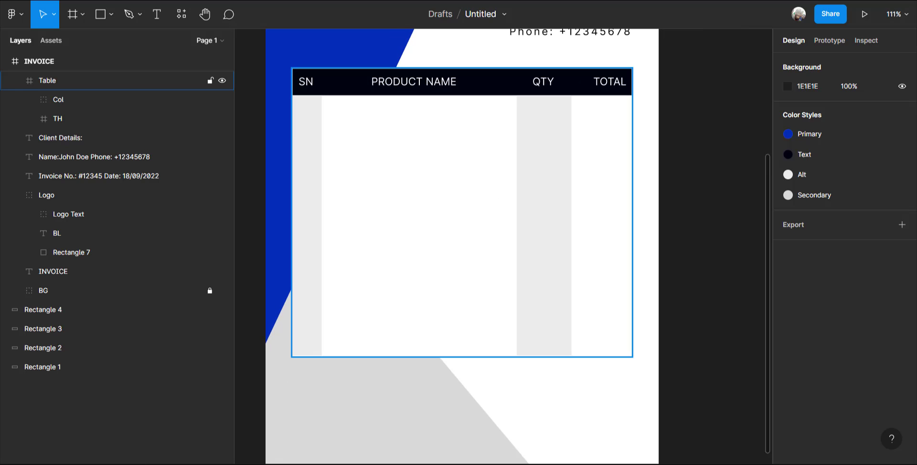
click(108, 15)
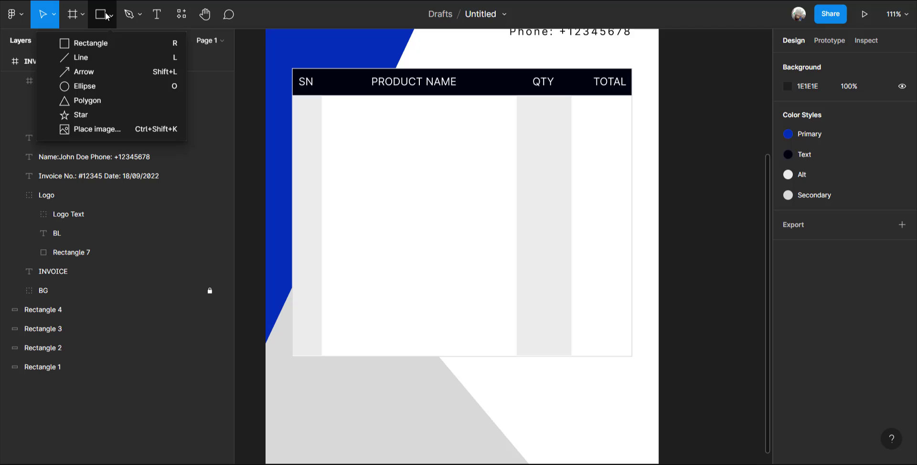
click(98, 41)
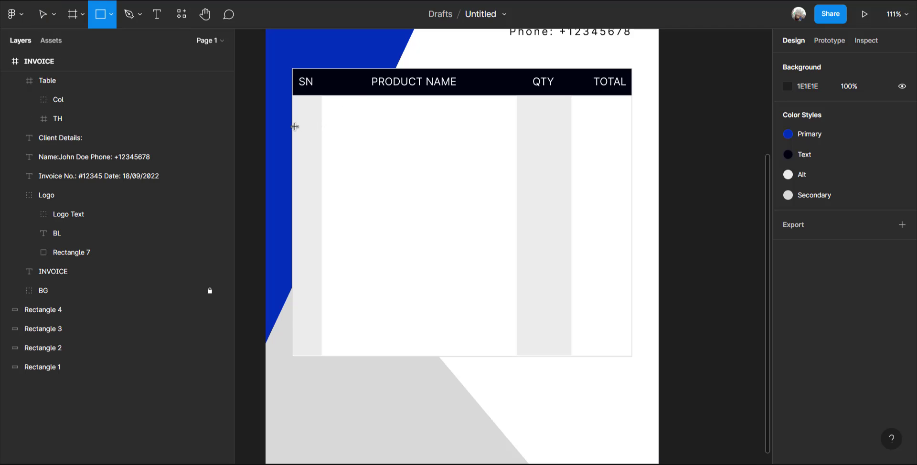
mouse_move(292, 129)
mouse_down()
mouse_move(495, 160)
mouse_move(635, 141)
mouse_up()
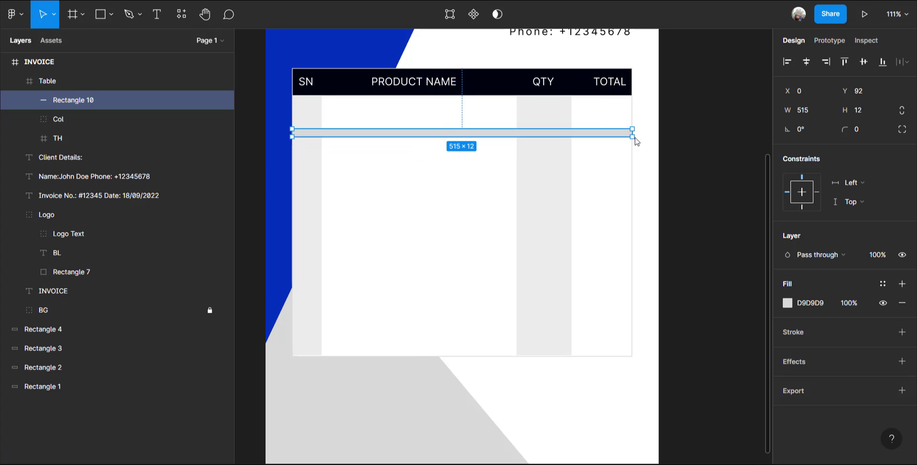
click(867, 111)
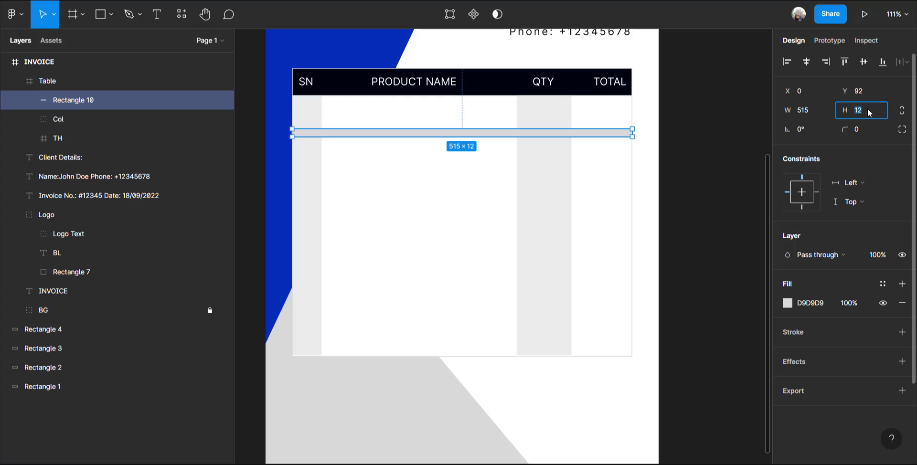
key(Return)
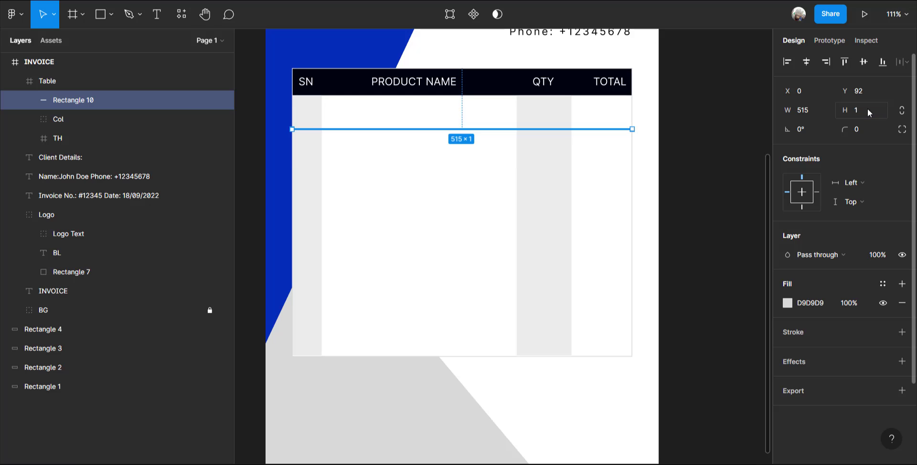
Fill the thin row line with the Secondary color style.
scroll(426, 154, up, 2)
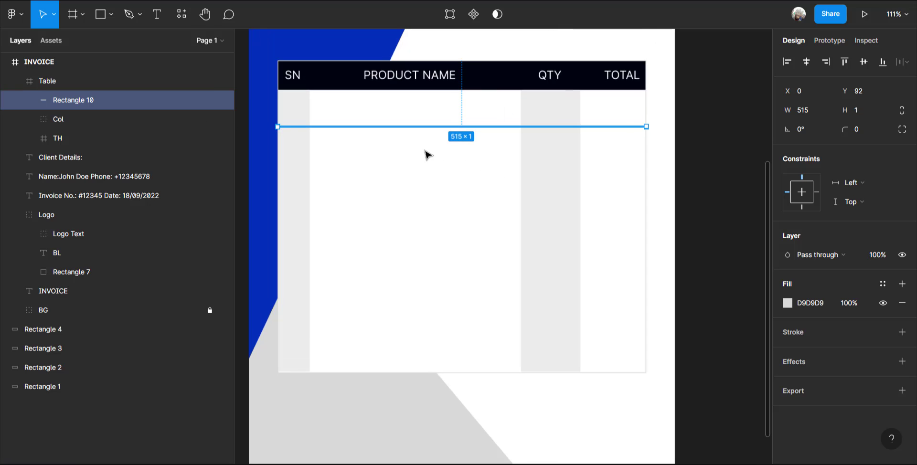
click(882, 284)
click(855, 297)
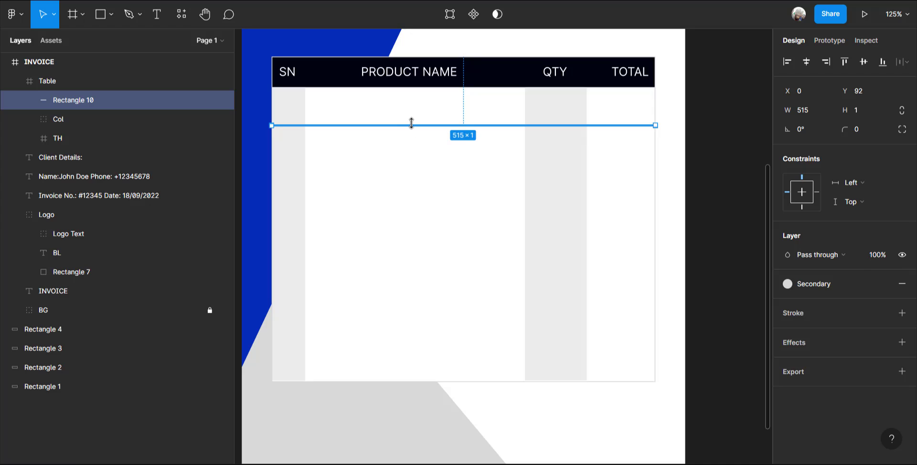
Nudge the row line up toward the header to Y 81.
scroll(410, 126, up, 5)
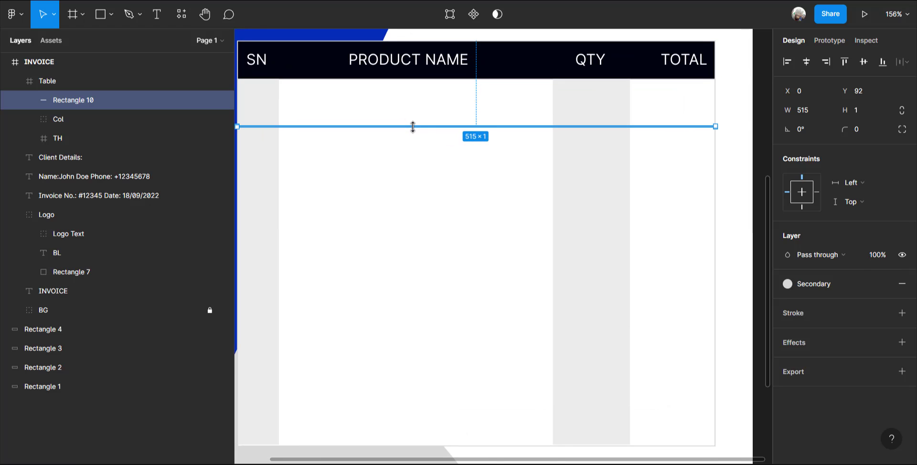
key(Up)
key(Up)
key(Up)
key(Up)
key(Up)
key(Up)
key(Up)
key(Up)
key(Up)
key(Up)
key(Up)
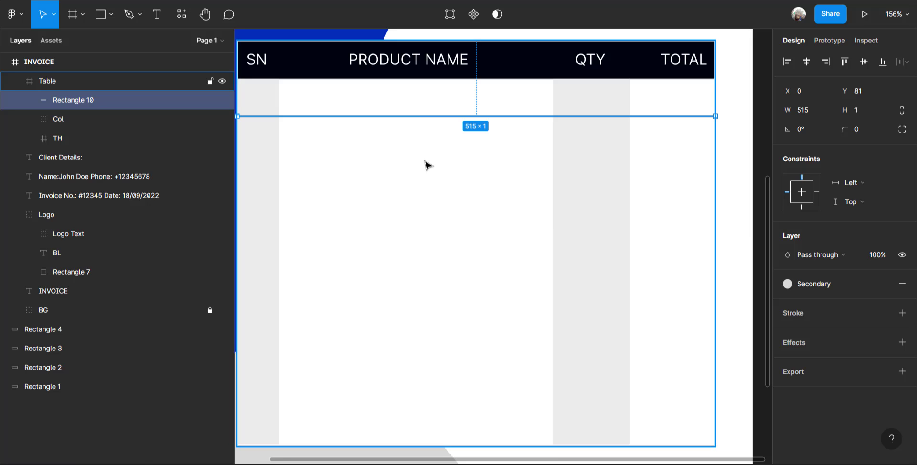
Duplicate the row line in place, check its gap to the TH header, and reselect the copy.
scroll(426, 164, down, 2)
key(ctrl+d)
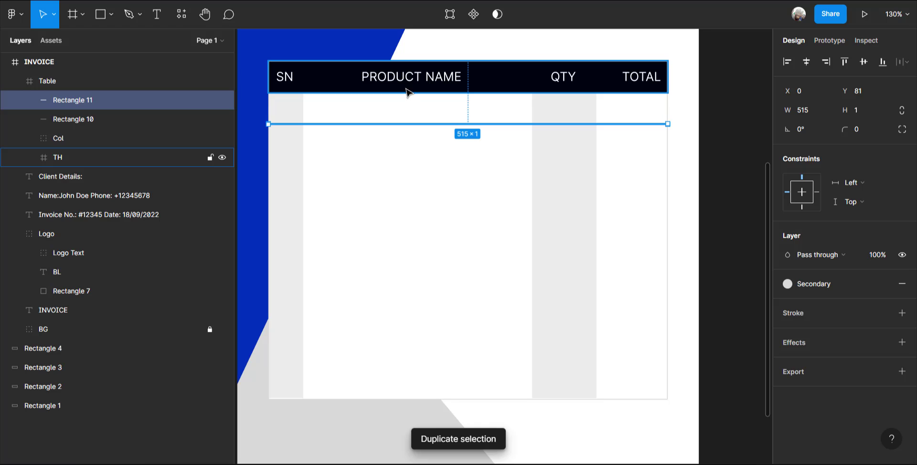
shift+click(407, 92)
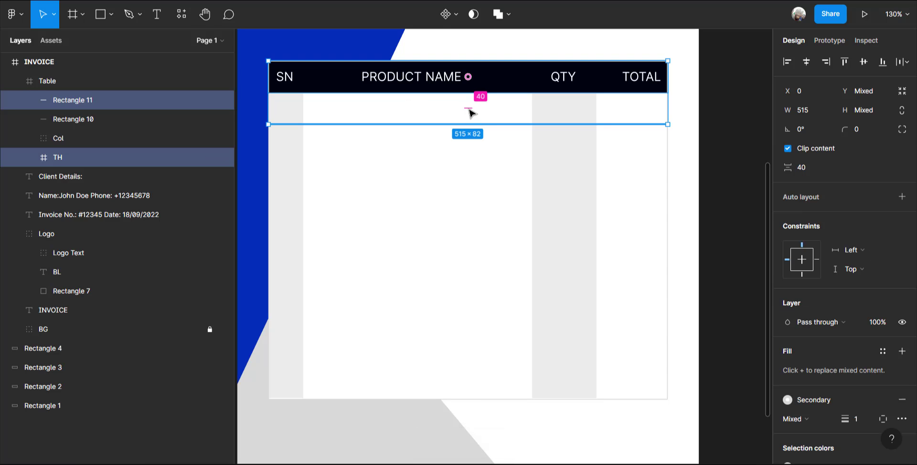
click(442, 139)
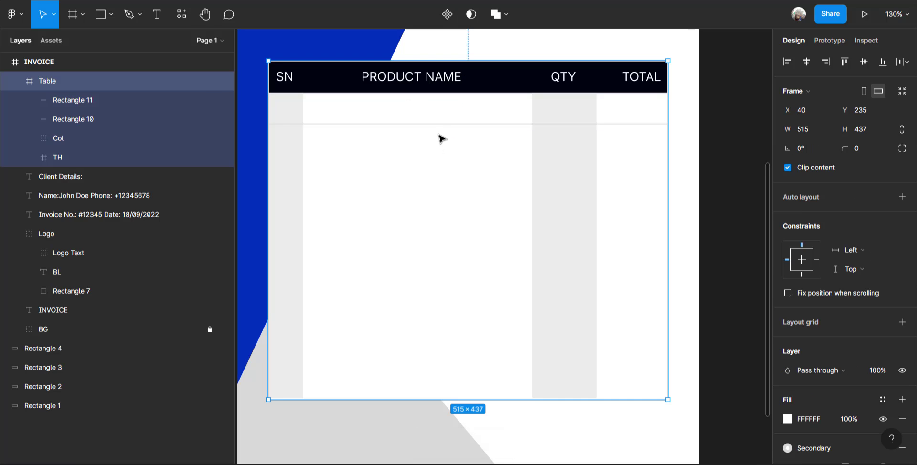
click(437, 125)
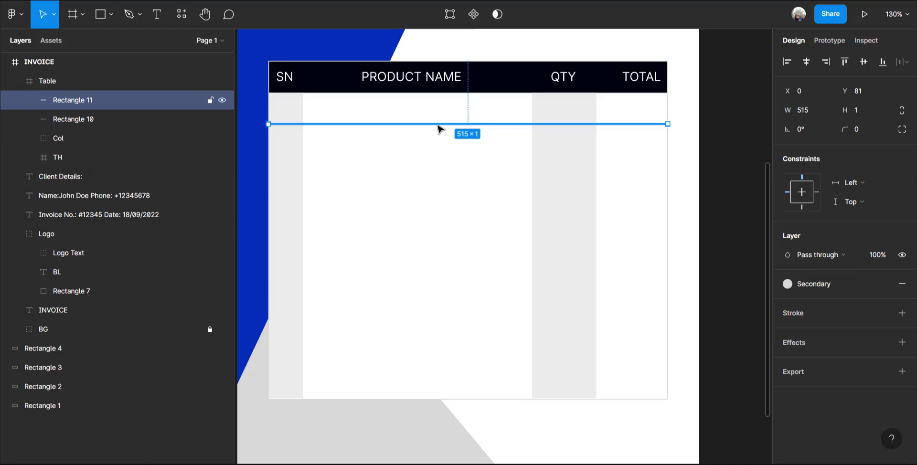
Repeat the row line down the table at 41 px intervals to Y 409, deleting the extra copy below the table.
key(ctrl+d)
drag(438, 128, 436, 156)
key(ctrl+d)
key(ctrl+d)
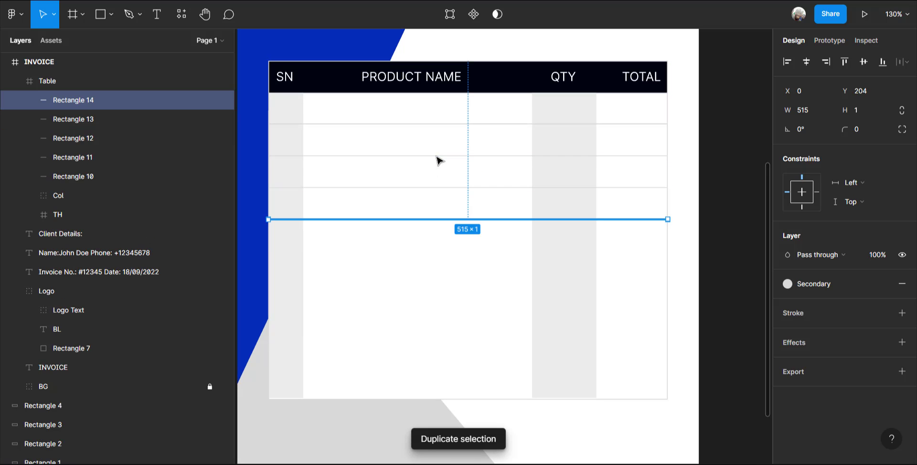
key(ctrl+d)
key(ctrl+d)
key(ctrl+d)
key(ctrl+d)
key(ctrl+d)
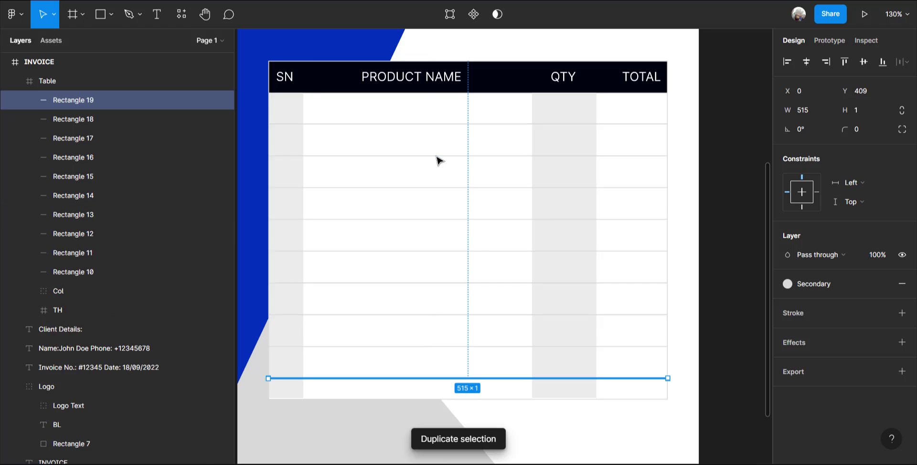
key(ctrl+d)
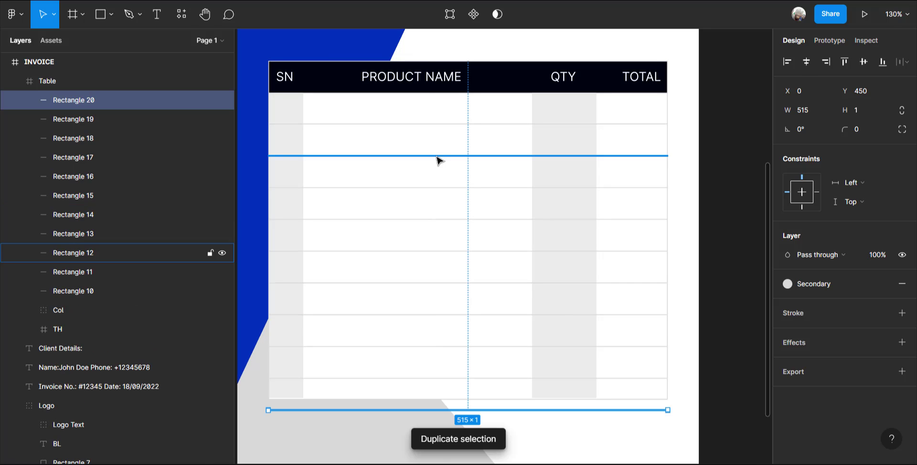
key(Delete)
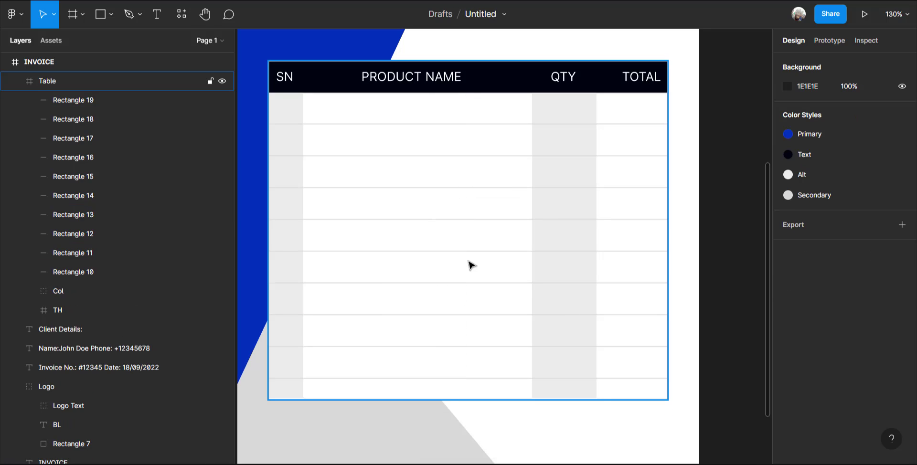
Group all the row line rectangles in the Table frame and name the group Rows.
click(56, 102)
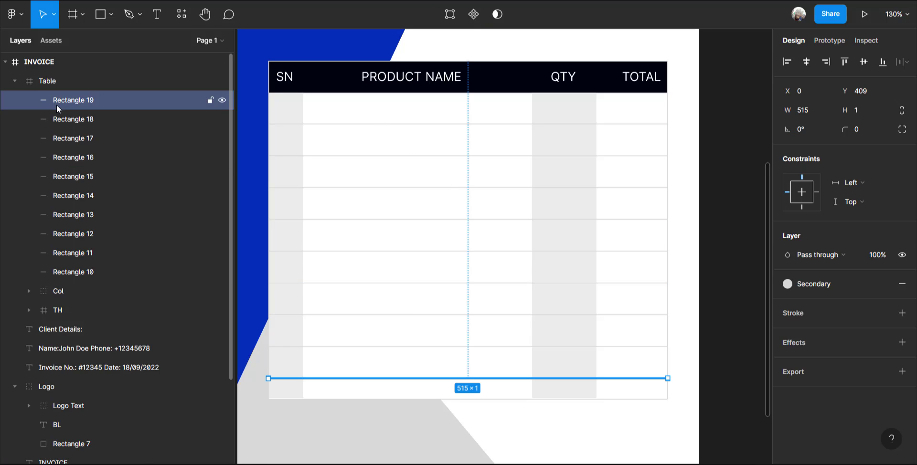
shift+click(94, 274)
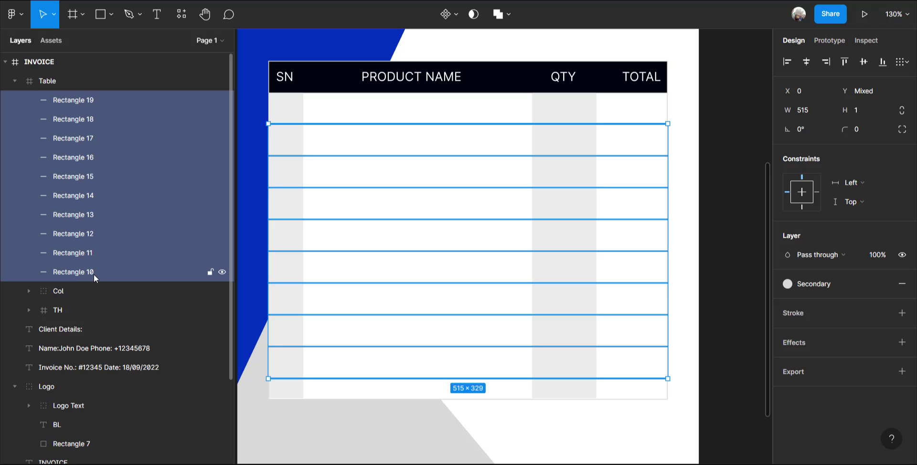
key(ctrl+g)
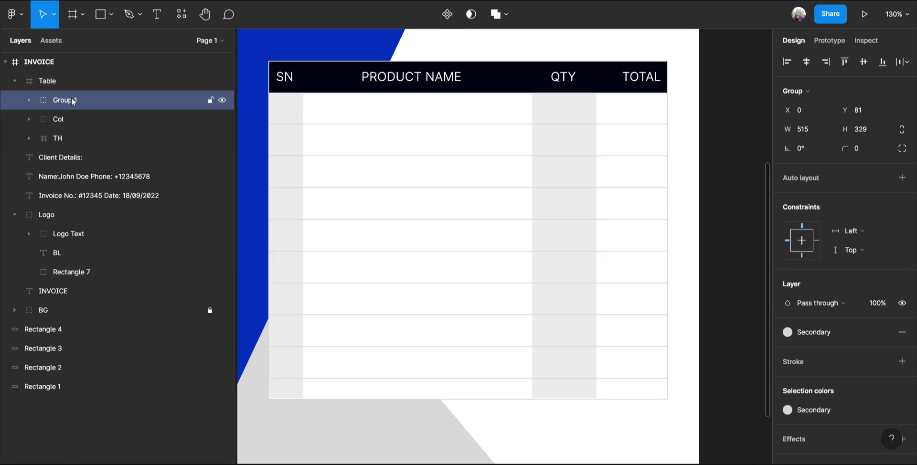
double_click(71, 101)
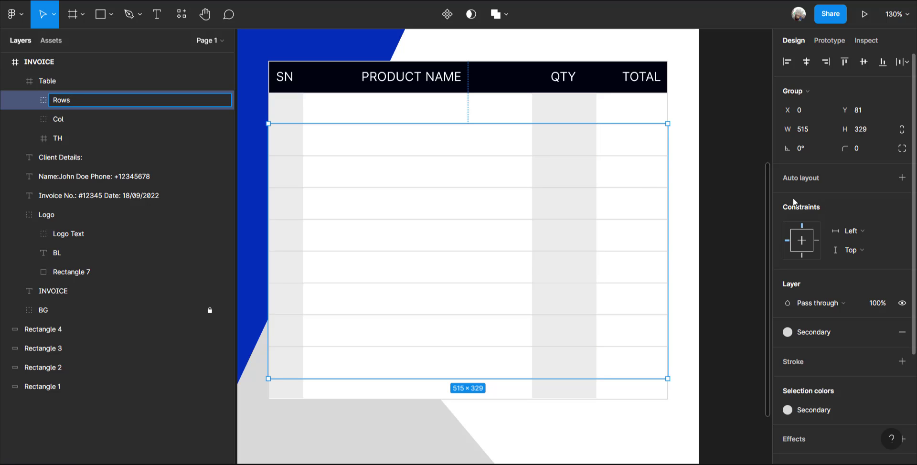
click(755, 196)
Move the PRODUCT NAME header label closer to the SN column, to X 73 and Y 8.
scroll(499, 231, down, 2)
scroll(498, 231, down, 5)
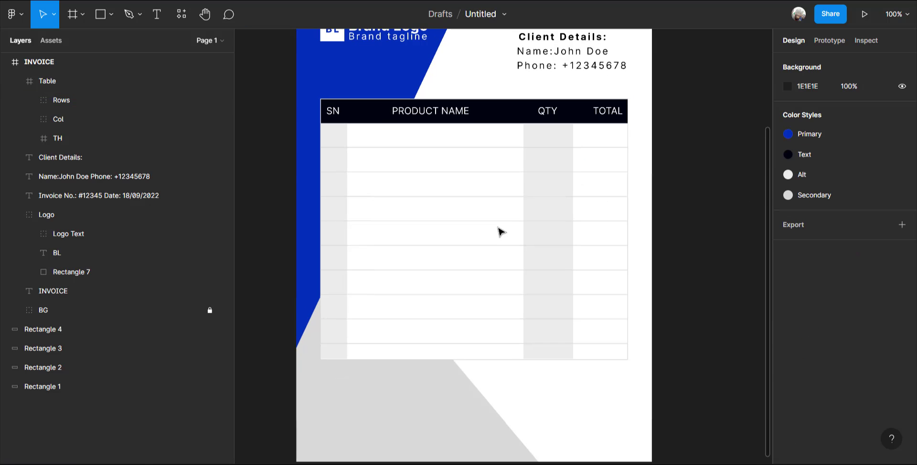
scroll(499, 233, up, 4)
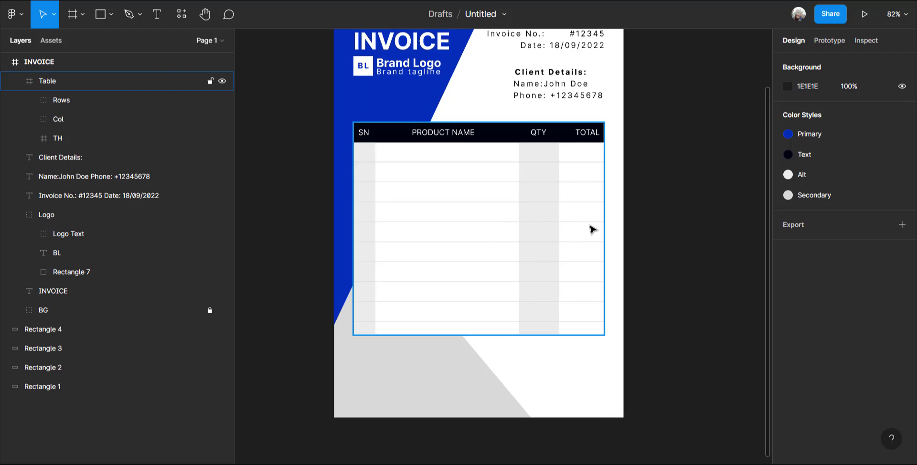
scroll(387, 232, up, 2)
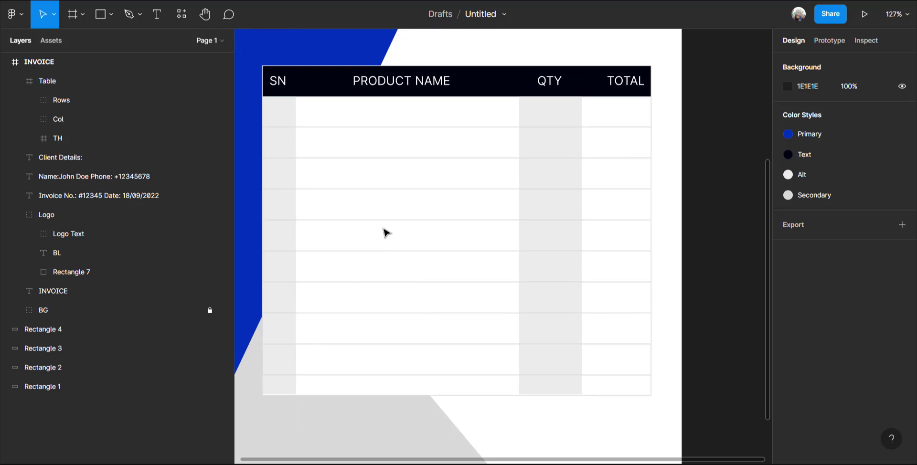
scroll(473, 234, down, 2)
scroll(532, 243, up, 2)
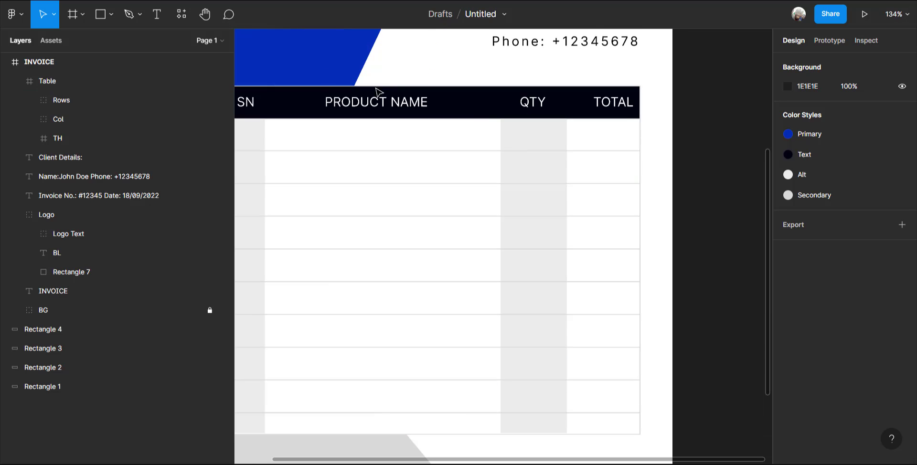
click(376, 104)
double_click(376, 104)
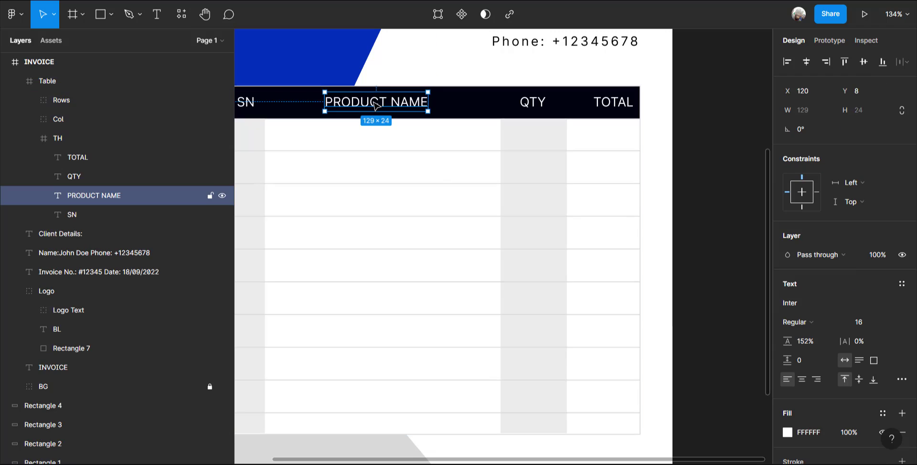
drag(364, 105, 337, 105)
drag(413, 105, 413, 104)
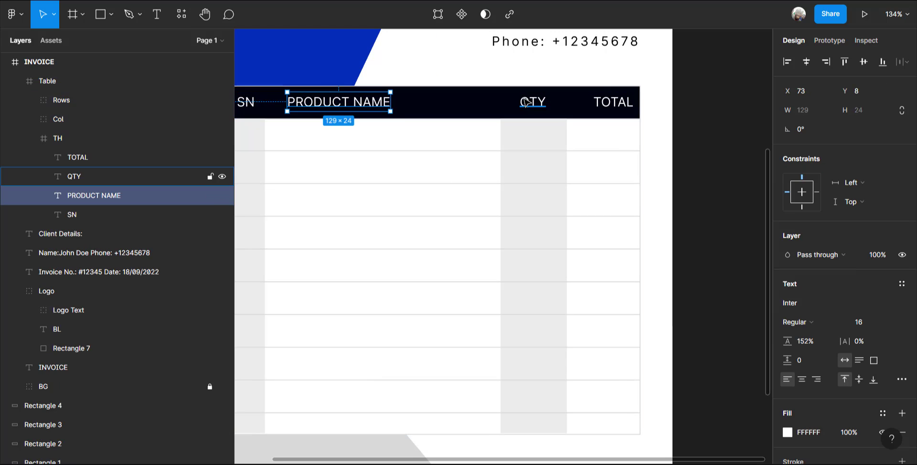
Duplicate the QTY header label, place the copy at X 284, Y 8, and change its text to PRICE.
click(530, 103)
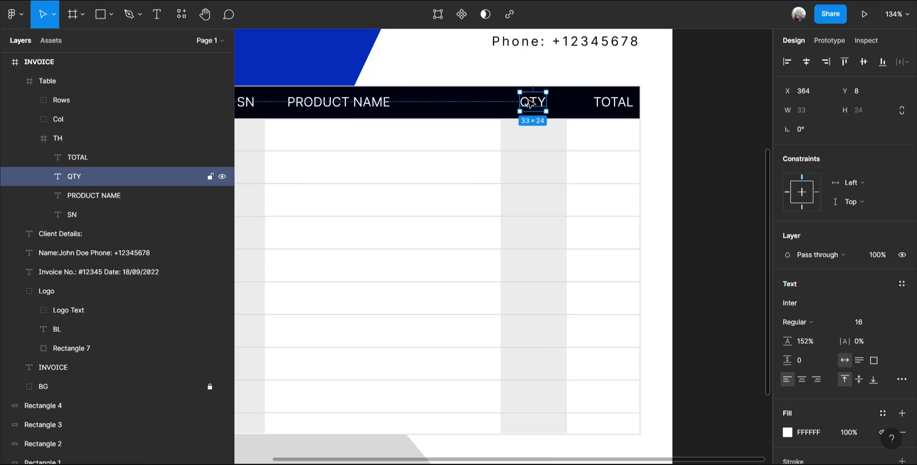
key(ctrl+d)
drag(530, 104, 470, 105)
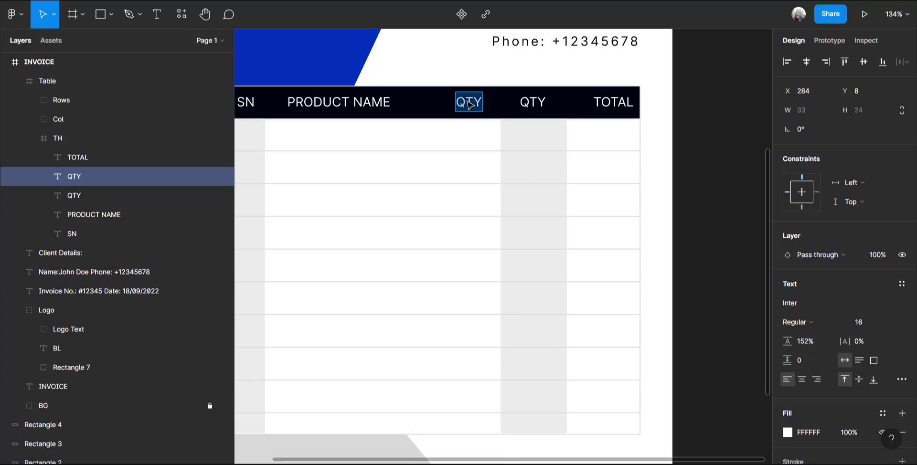
text(Price)
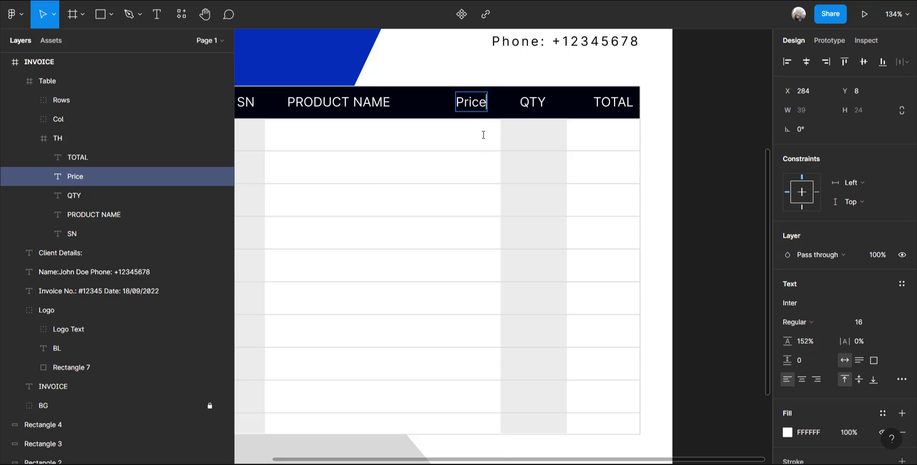
key(Escape)
click(246, 103)
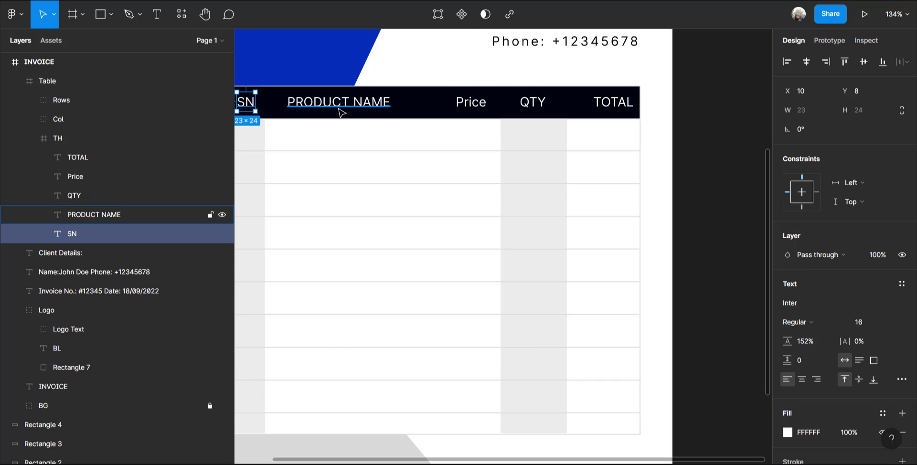
shift+click(339, 107)
click(463, 106)
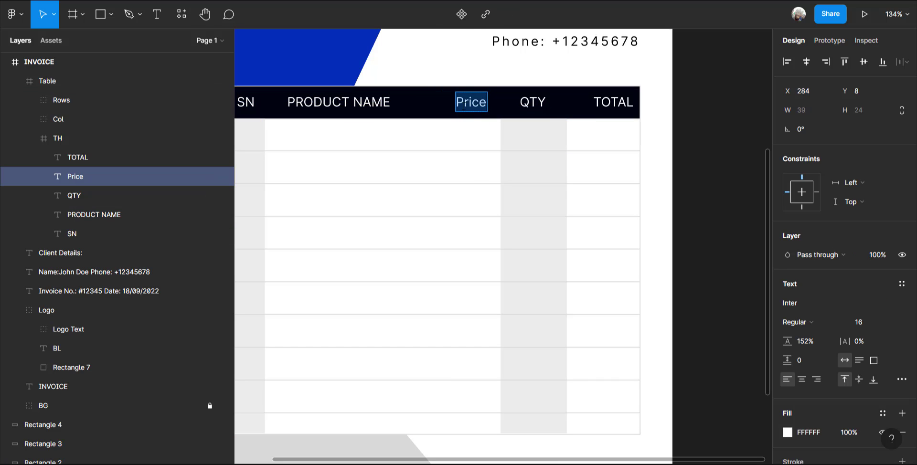
text(P)
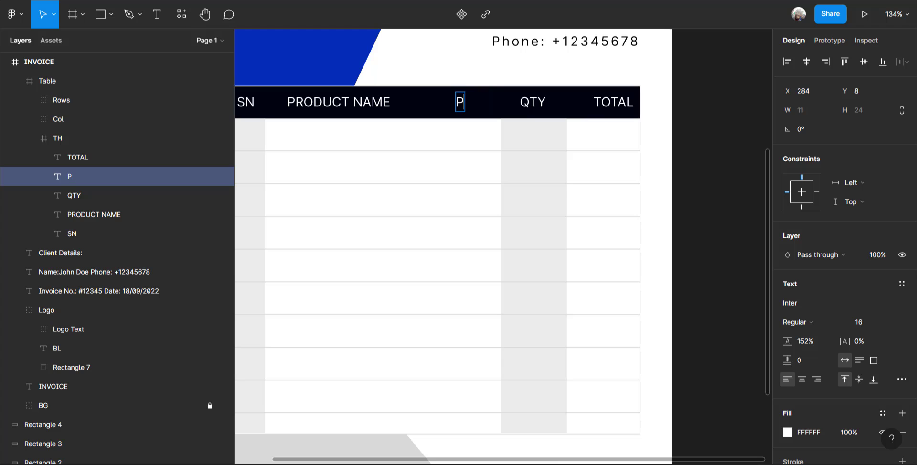
text(RICE)
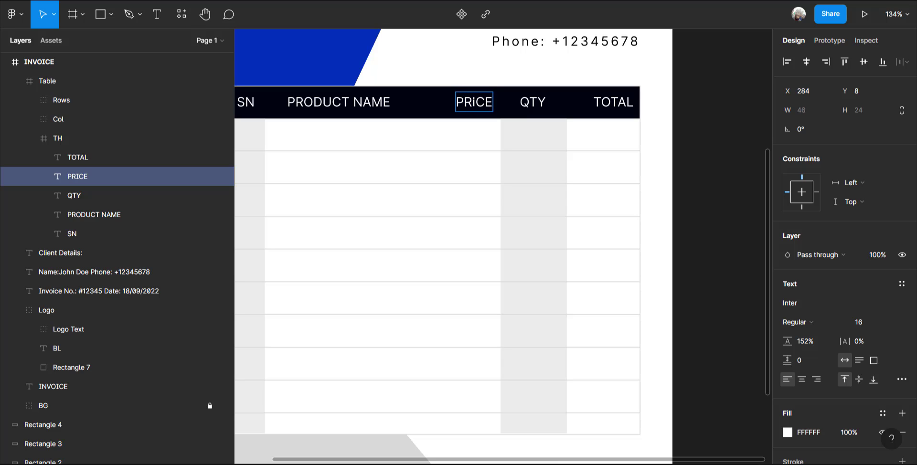
Shift the PRICE label closer to PRODUCT NAME and space the PRICE, QTY and TOTAL labels evenly in the header.
drag(472, 103, 461, 104)
shift+click(533, 103)
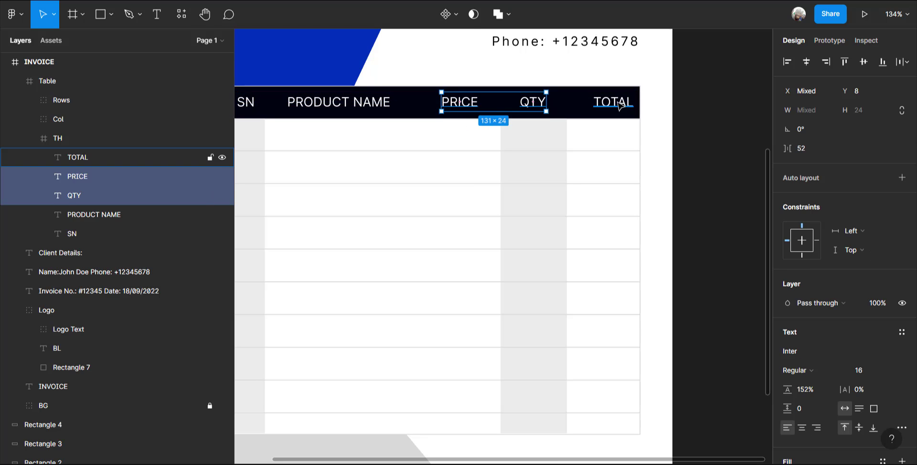
shift+click(614, 105)
click(902, 61)
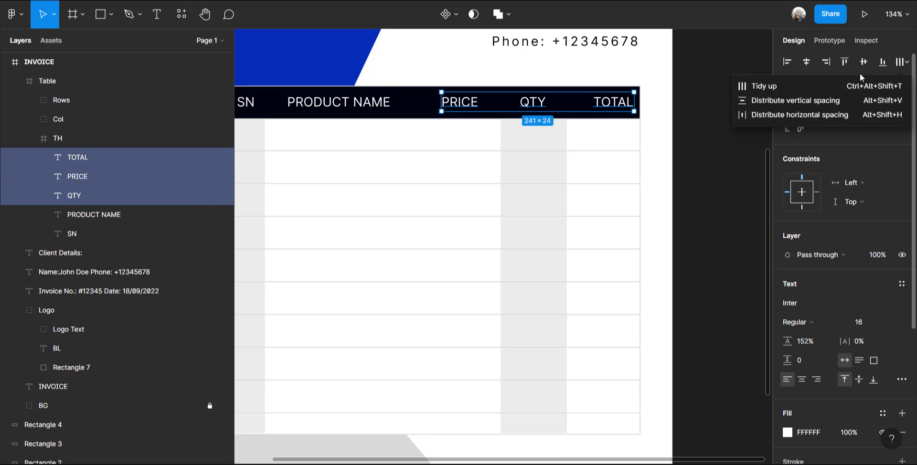
click(803, 90)
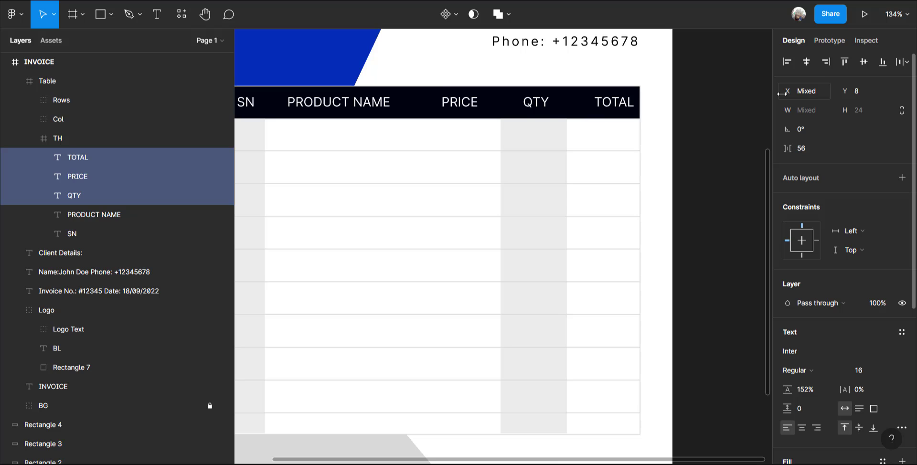
drag(781, 93, 781, 93)
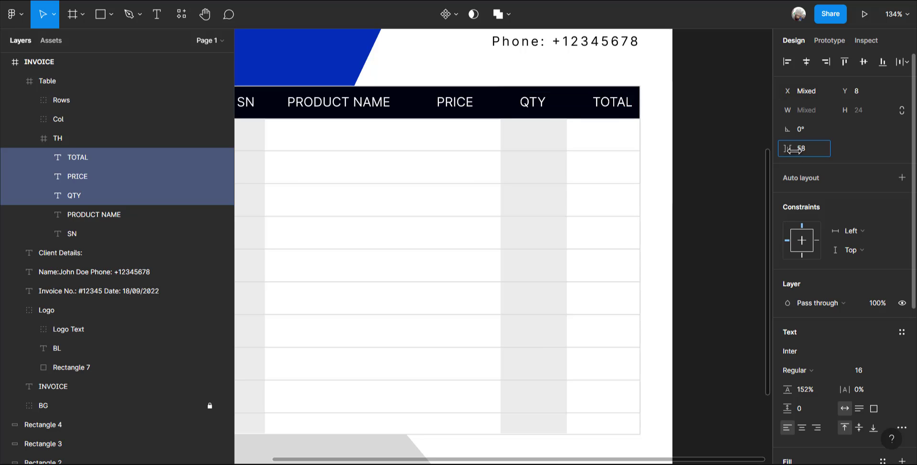
Set the horizontal spacing between PRICE, QTY and TOTAL to 41 and nudge the three labels right until TOTAL is at X 448.
drag(787, 149, 772, 153)
key(Right)
key(Right)
key(Right)
key(Right)
key(Right)
key(Right)
key(Right)
key(Right)
key(Right)
key(Right)
key(Right)
key(Right)
key(Right)
key(Right)
key(Right)
key(Right)
key(Right)
key(Right)
key(Right)
key(Right)
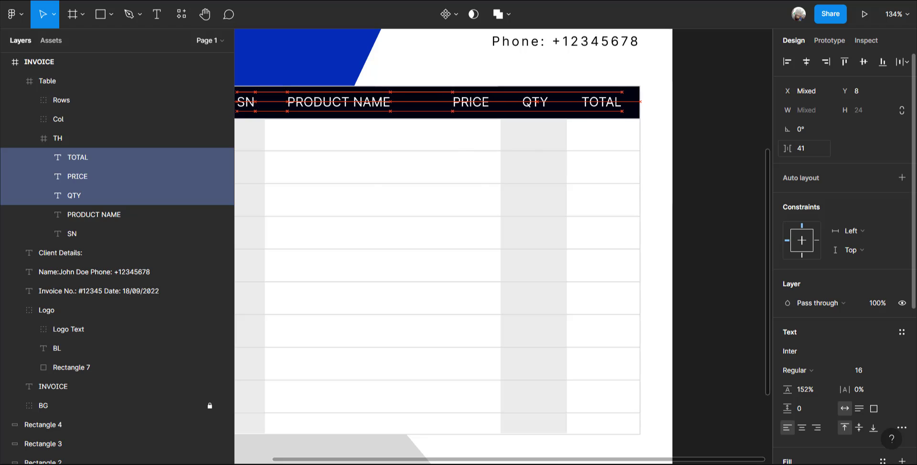
key(Right)
key(Right)
key(Right)
key(Right)
key(Right)
key(Right)
key(Right)
key(Right)
key(Right)
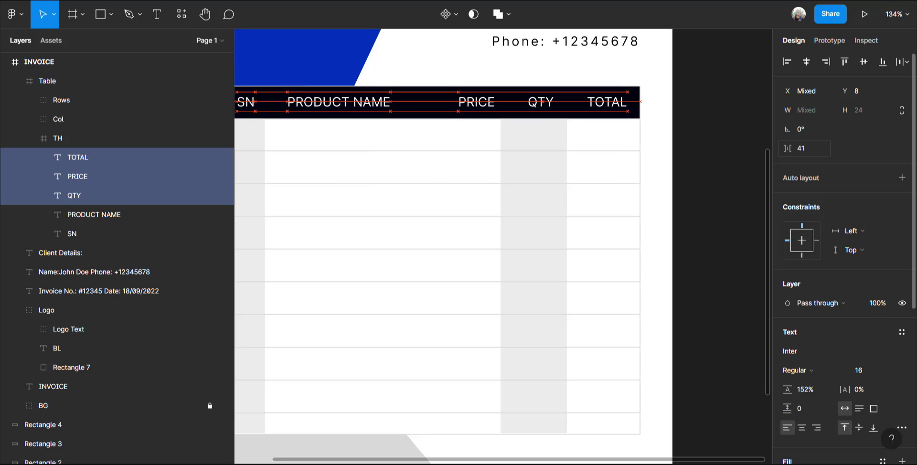
Move the wide shaded column under PRICE at X 268, and place a duplicate of it under TOTAL at X 432.
click(532, 213)
click(533, 214)
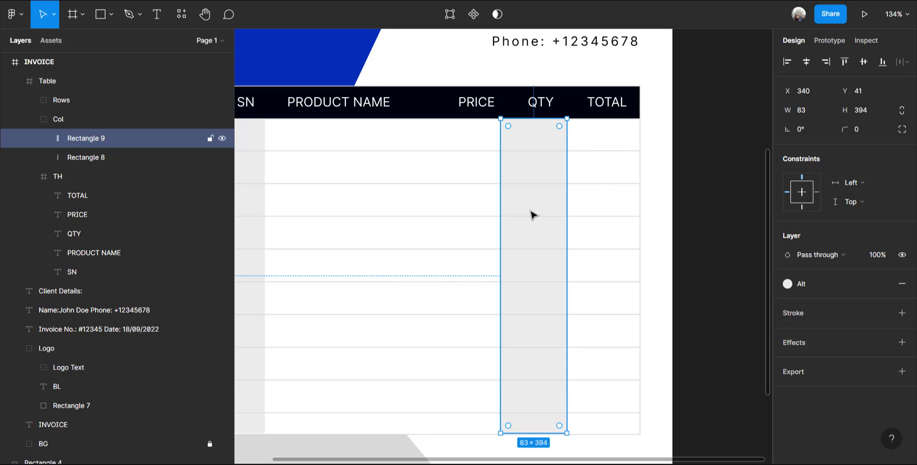
drag(533, 215, 482, 212)
key(Left)
key(Left)
key(Left)
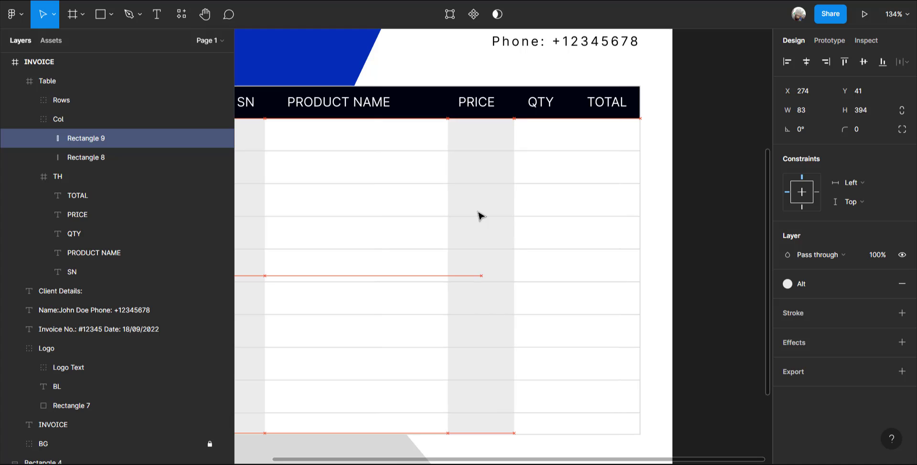
key(Left)
key(Left)
key(Left)
key(Left)
key(Left)
key(Left)
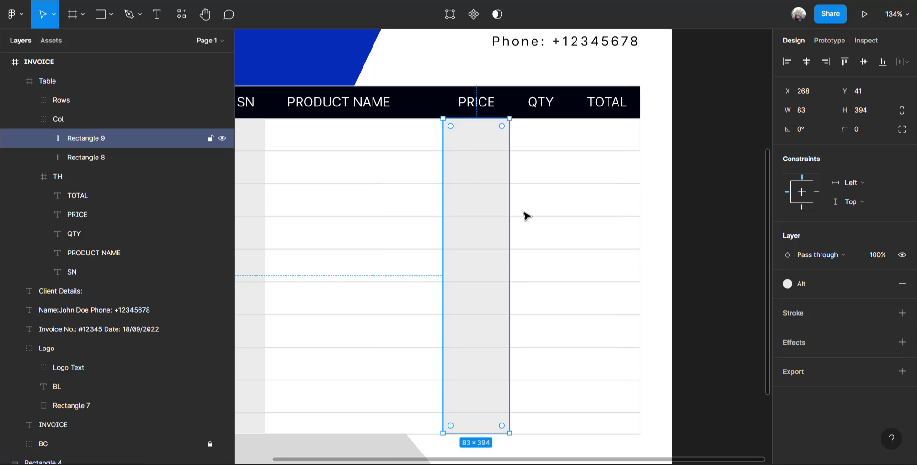
key(ctrl+d)
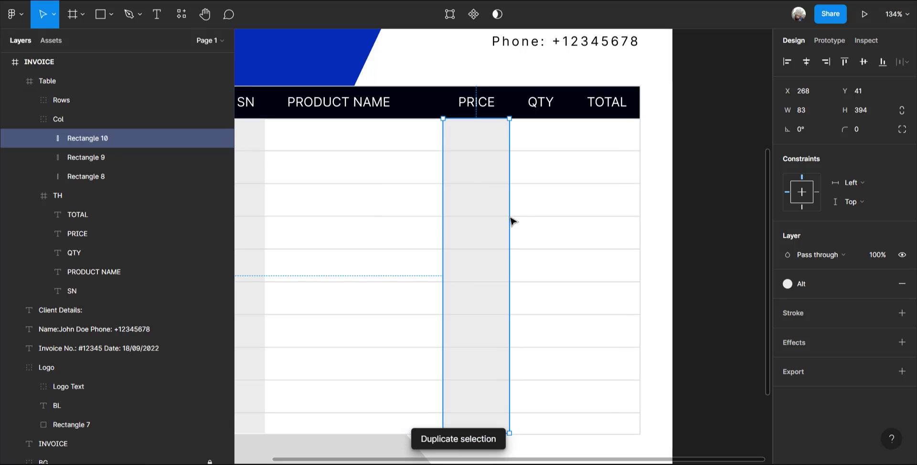
drag(484, 220, 616, 221)
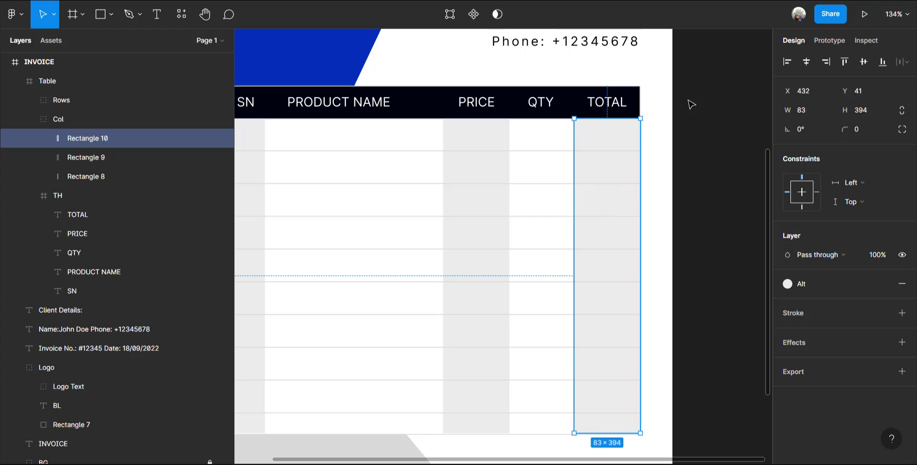
Centre the TOTAL label over its shaded column and move the QTY label to X 377, Y 8.
double_click(612, 107)
scroll(612, 107, up, 3)
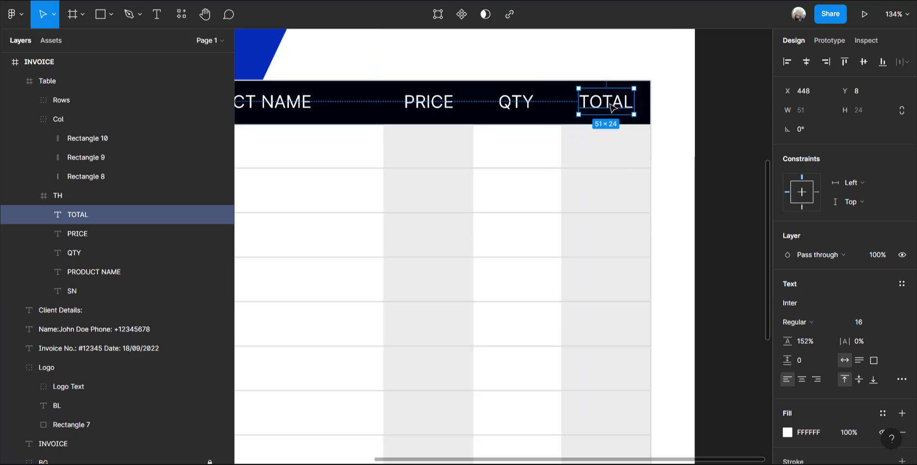
drag(607, 108, 605, 108)
click(511, 105)
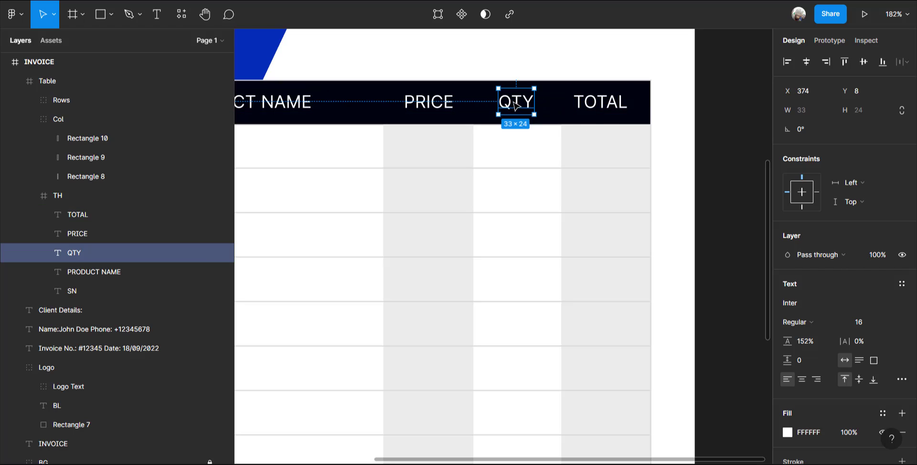
drag(510, 106, 515, 106)
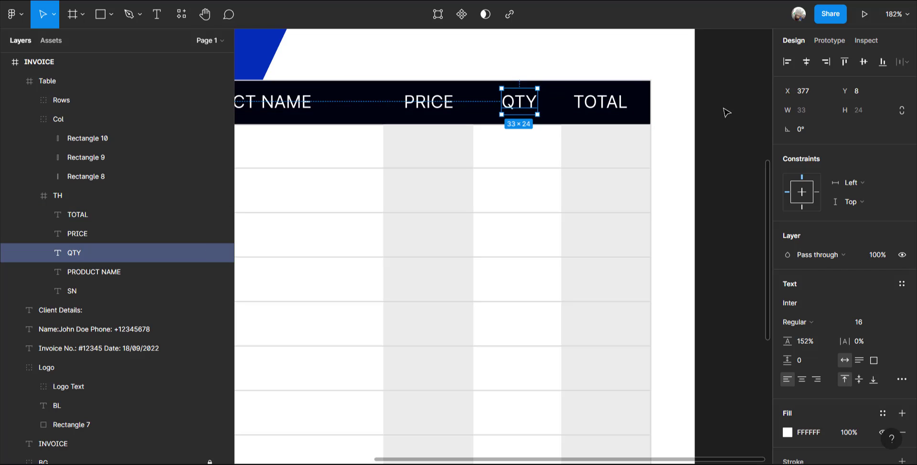
click(740, 109)
Set all five table header labels, SN, PRODUCT NAME, PRICE, QTY and TOTAL, to Bold.
scroll(581, 174, down, 1)
scroll(585, 175, down, 8)
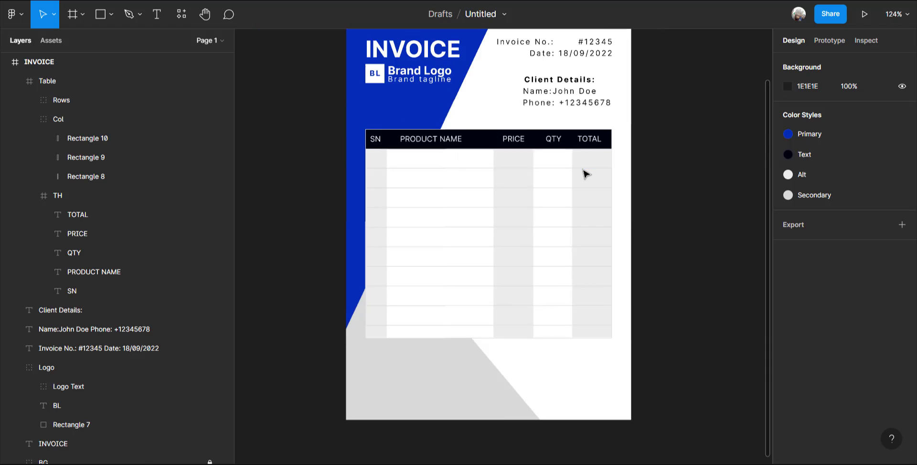
scroll(539, 223, down, 2)
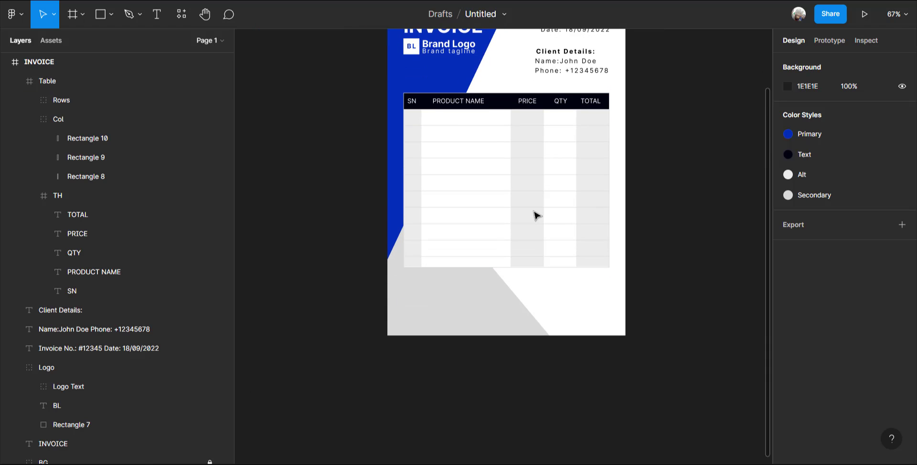
scroll(535, 210, up, 4)
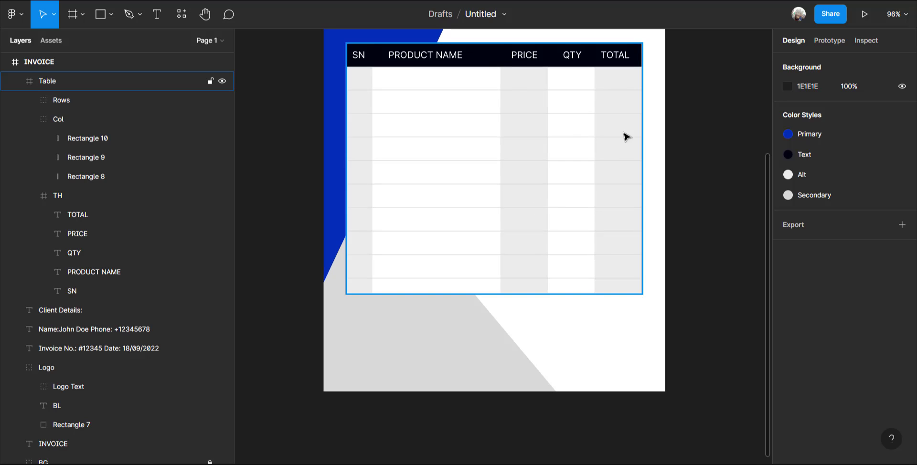
drag(556, 137, 598, 225)
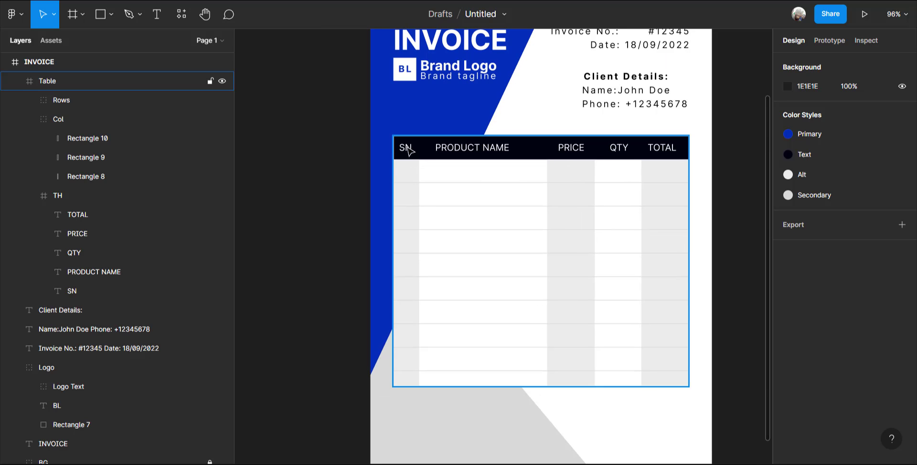
click(408, 150)
ctrl+click(408, 150)
shift+click(473, 152)
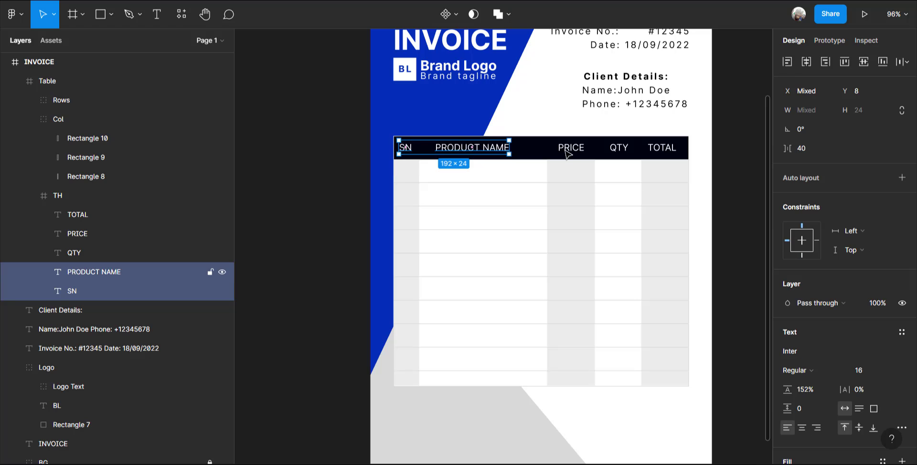
shift+click(568, 151)
shift+click(616, 149)
shift+click(662, 149)
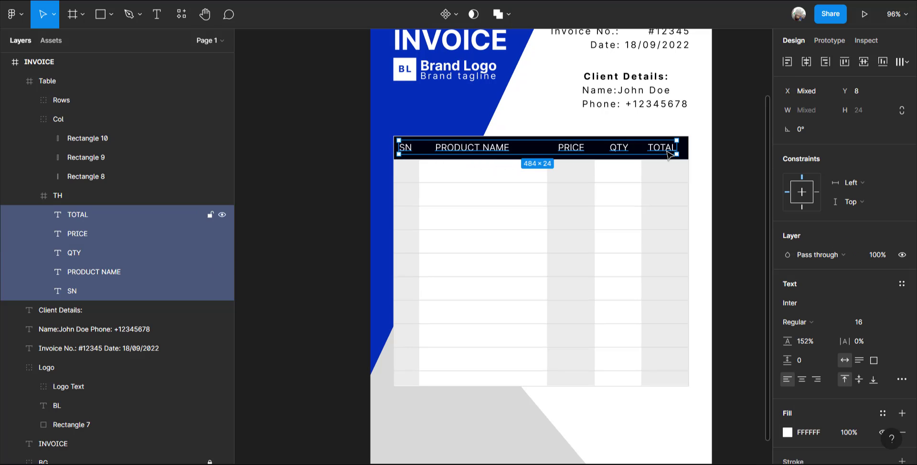
click(813, 323)
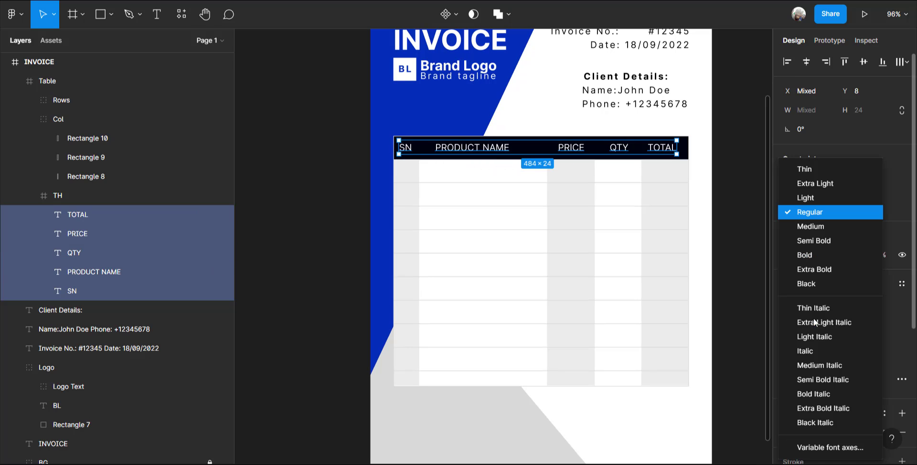
click(810, 255)
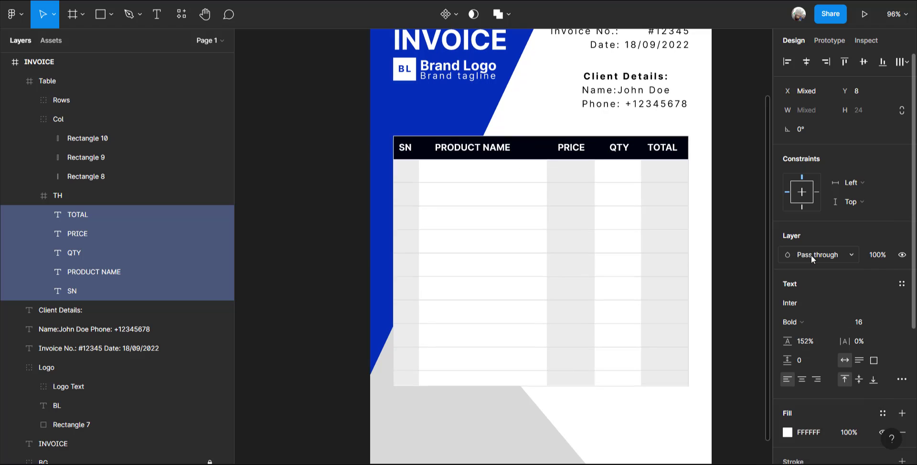
click(744, 118)
Set the letter spacing of the invoice number and date text to 0%.
drag(626, 178, 538, 197)
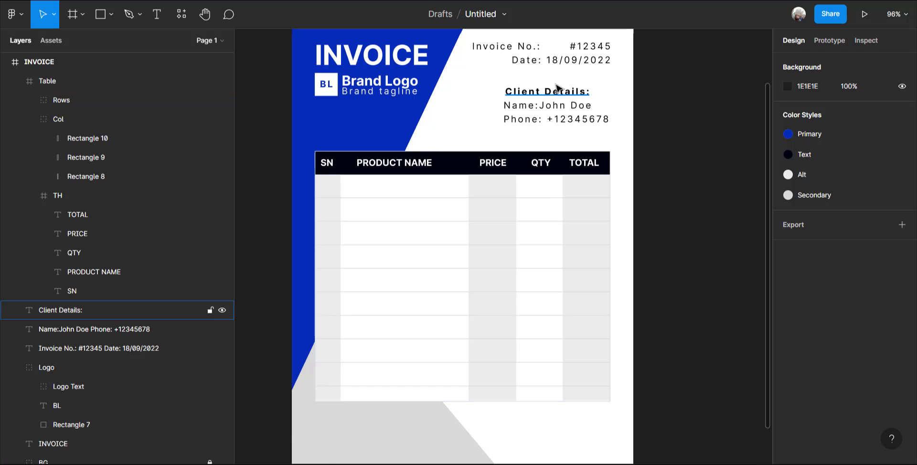
scroll(548, 98, up, 2)
click(549, 97)
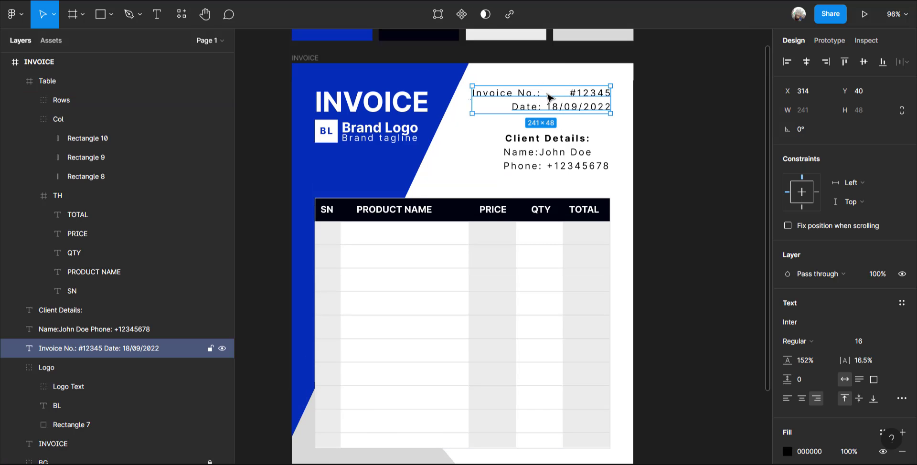
double_click(548, 97)
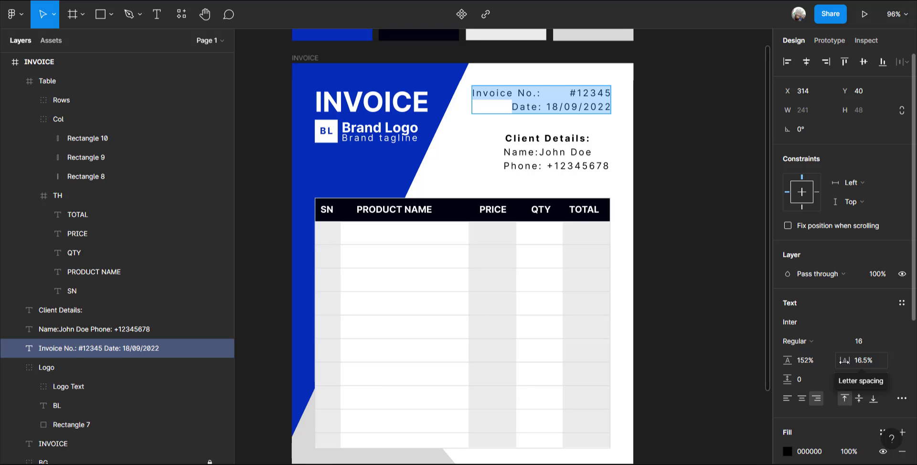
click(858, 360)
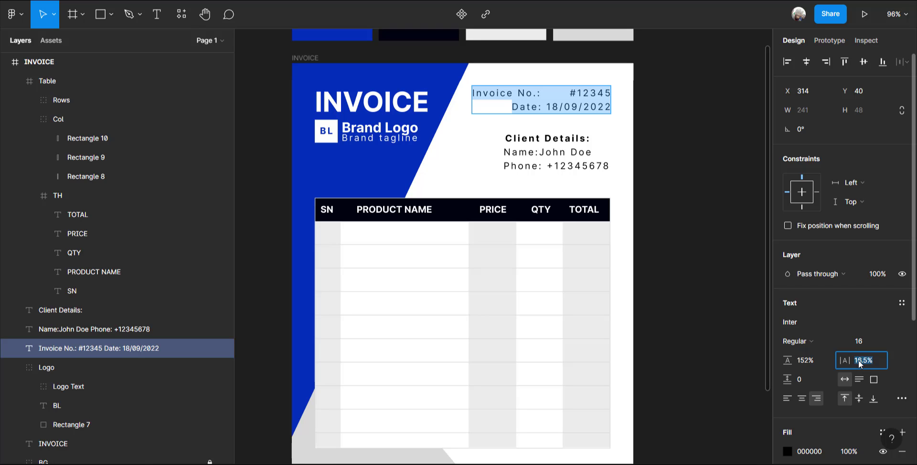
key(Return)
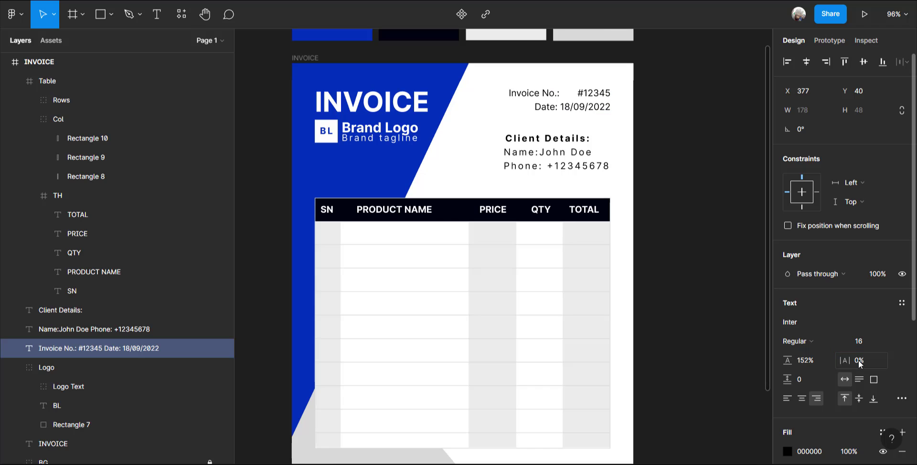
Set the letter spacing of the client's name and phone text to 0%.
click(565, 157)
triple_click(564, 157)
key(ctrl+a)
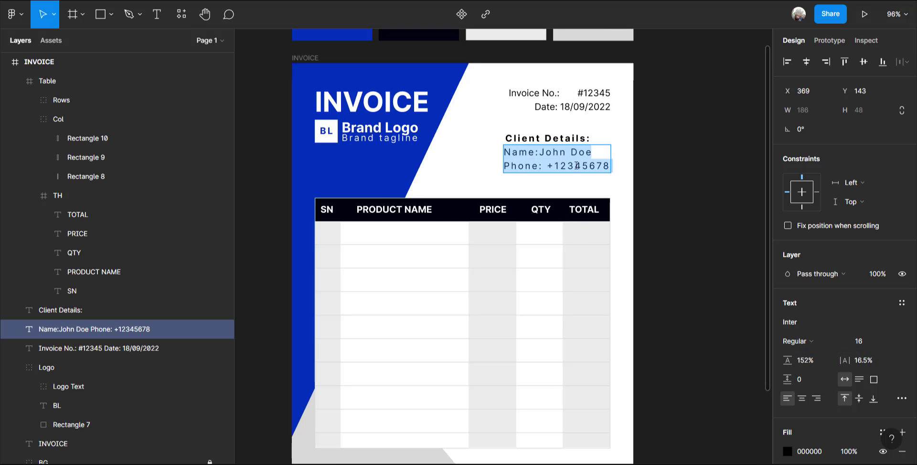
click(864, 341)
click(865, 360)
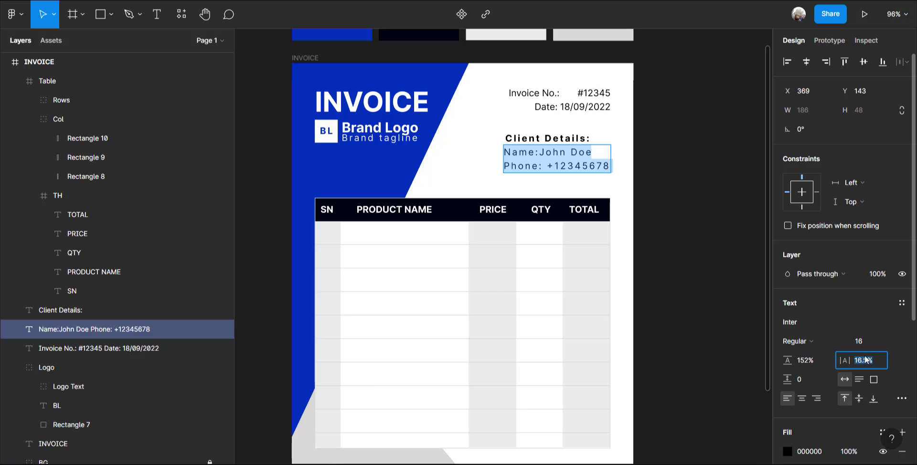
text(0)
key(Return)
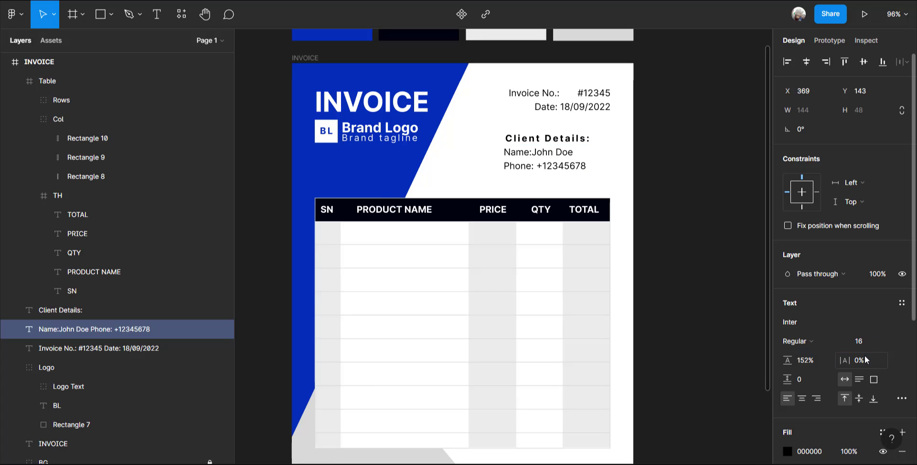
key(Escape)
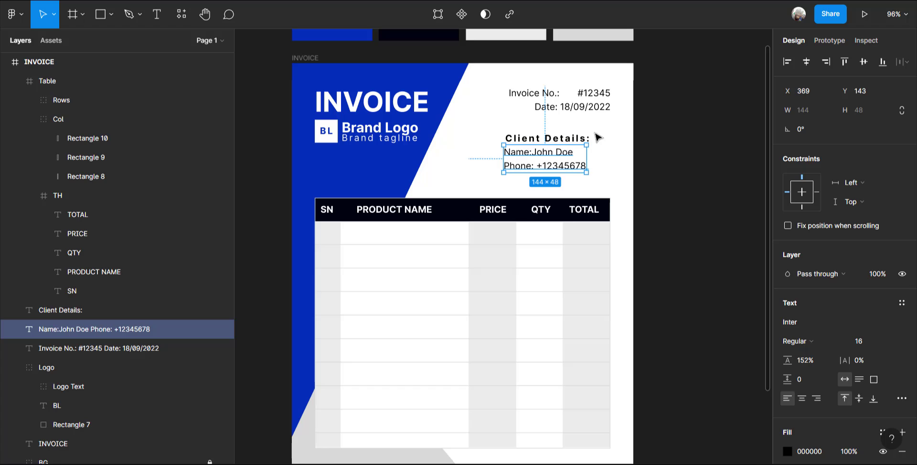
Move the Client Details heading and the client's name and phone text rightward together, flush with the invoice number and date text.
shift+click(578, 137)
scroll(604, 164, up, 3)
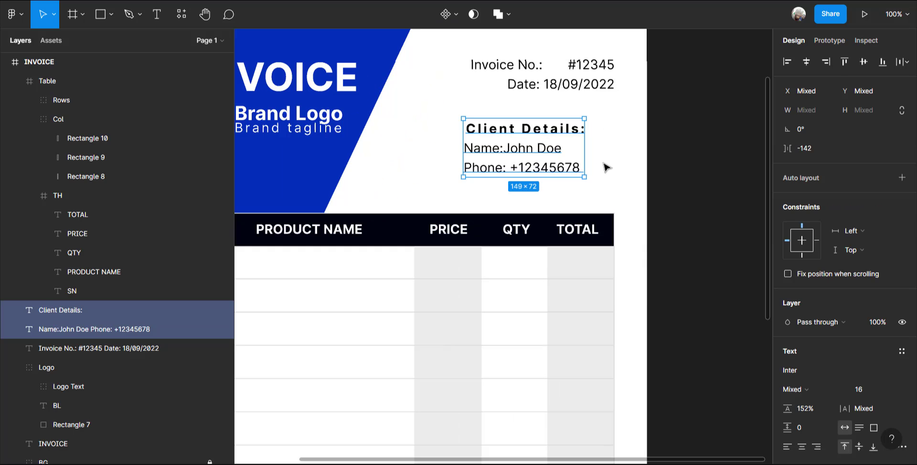
drag(568, 153, 591, 152)
click(706, 153)
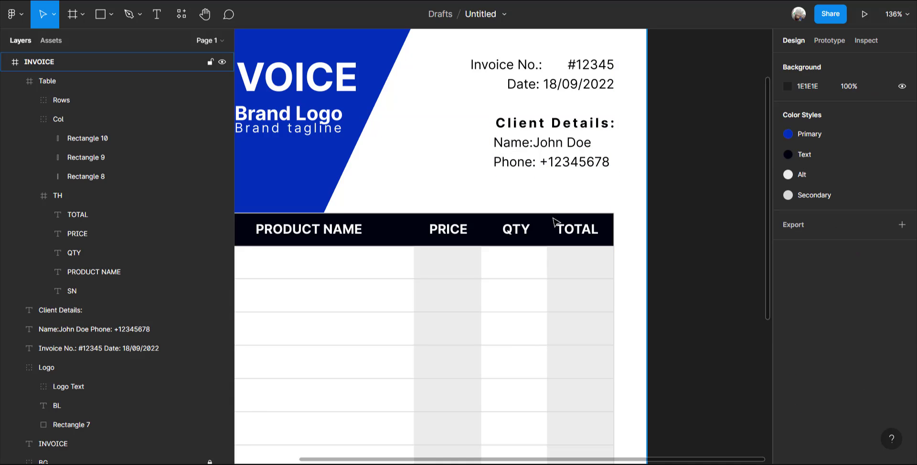
Review the whole invoice layout, from the header and client details down to the empty area below the table.
scroll(552, 222, down, 5)
scroll(552, 221, down, 4)
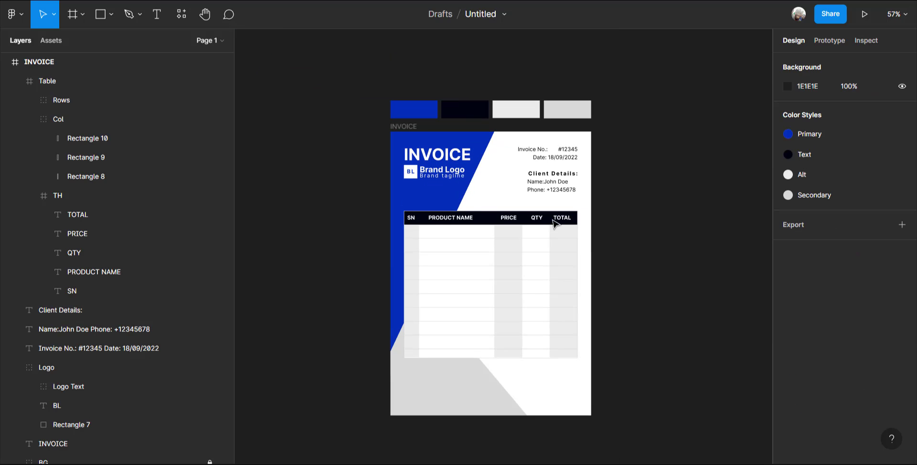
scroll(554, 224, down, 3)
scroll(554, 224, up, 2)
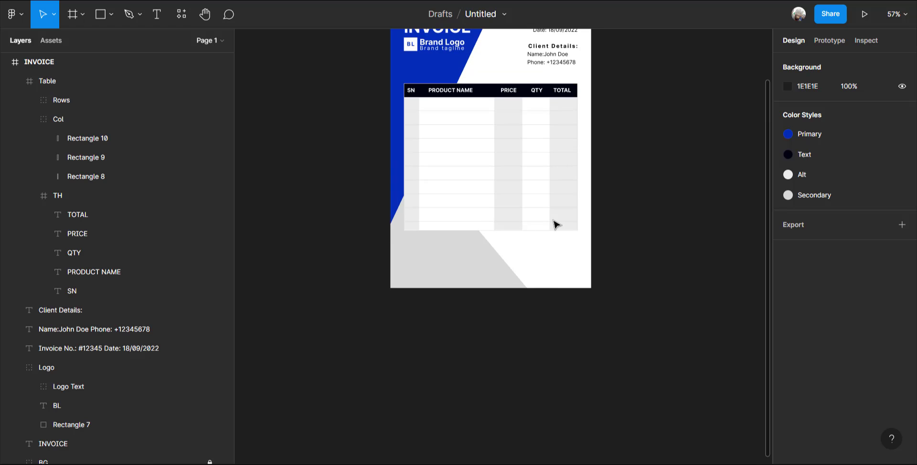
scroll(555, 224, up, 2)
scroll(556, 224, up, 3)
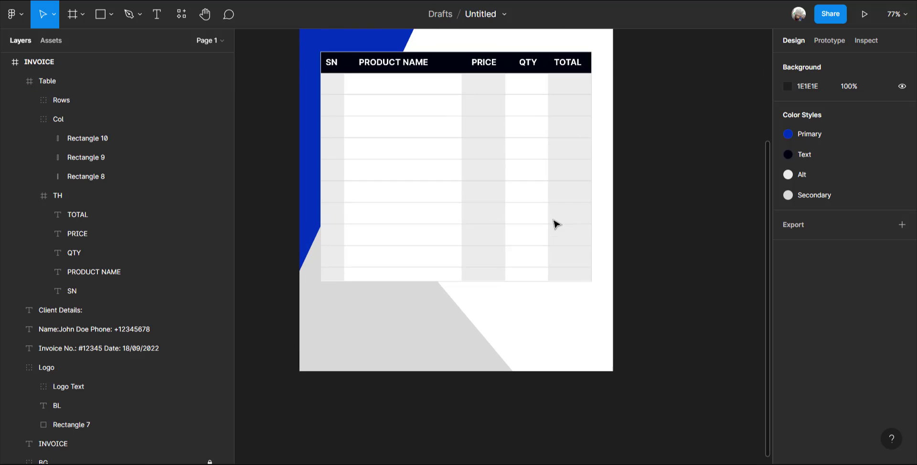
scroll(556, 224, down, 5)
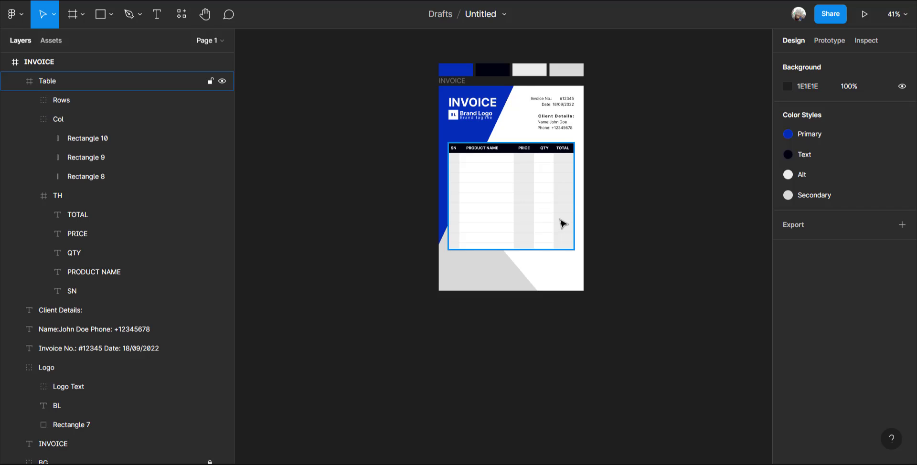
scroll(562, 222, up, 4)
scroll(618, 316, up, 1)
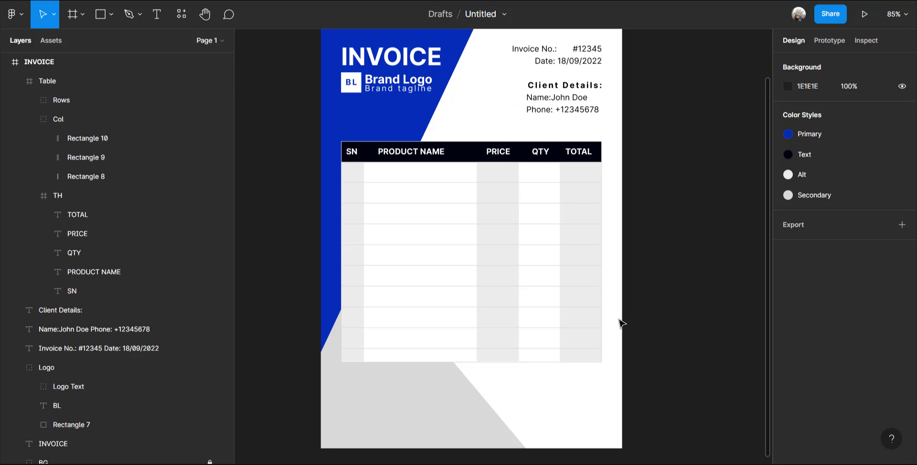
scroll(620, 323, up, 2)
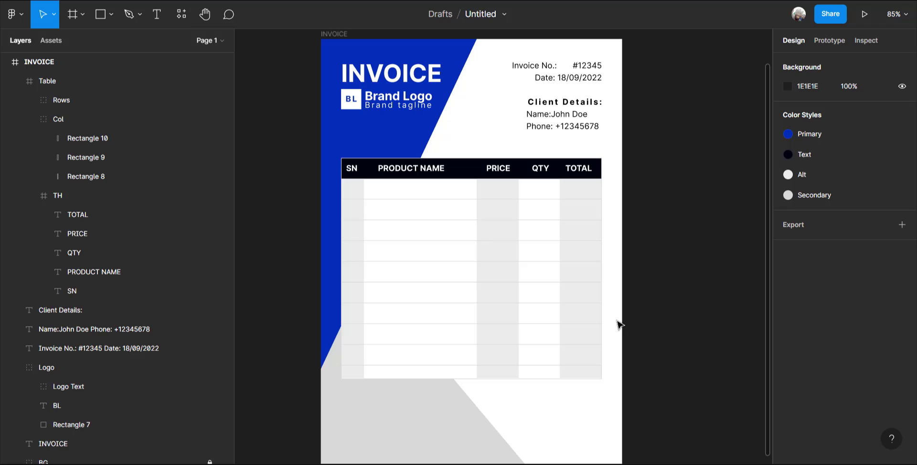
scroll(619, 326, down, 1)
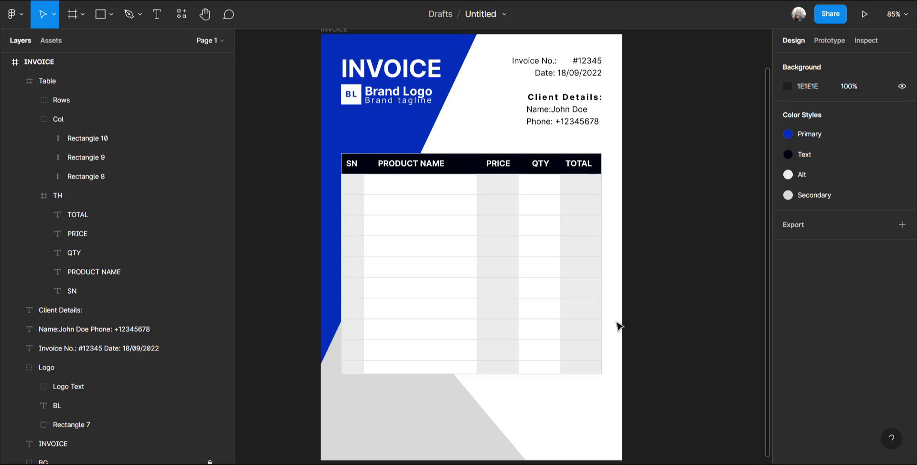
scroll(619, 326, down, 3)
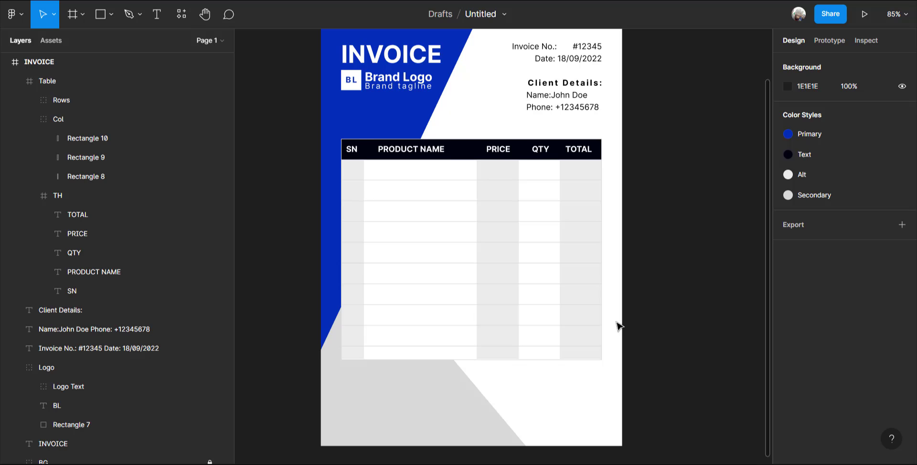
scroll(620, 326, down, 2)
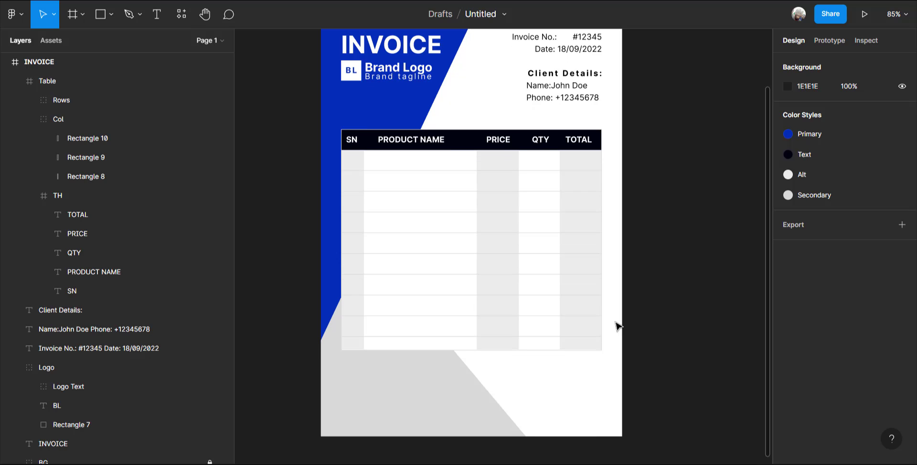
Add a text reading "Total: $120" in the white area below the table at X 388, Y 703.
click(157, 14)
click(518, 370)
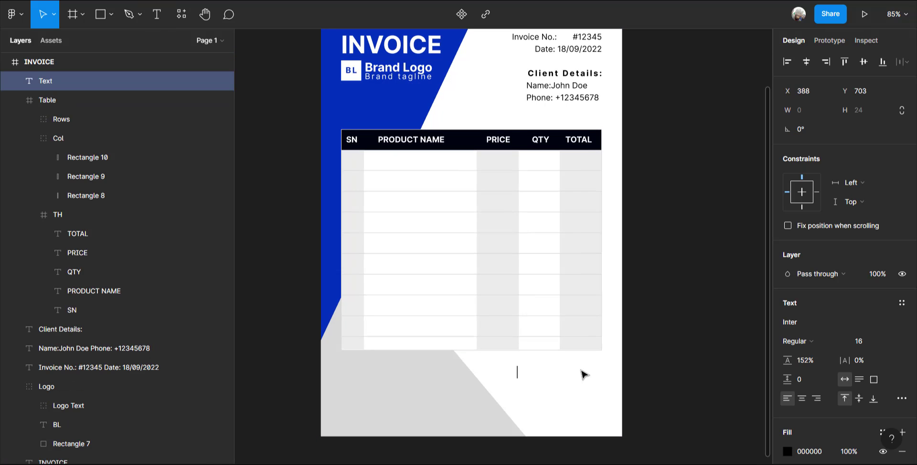
text(Total: $120)
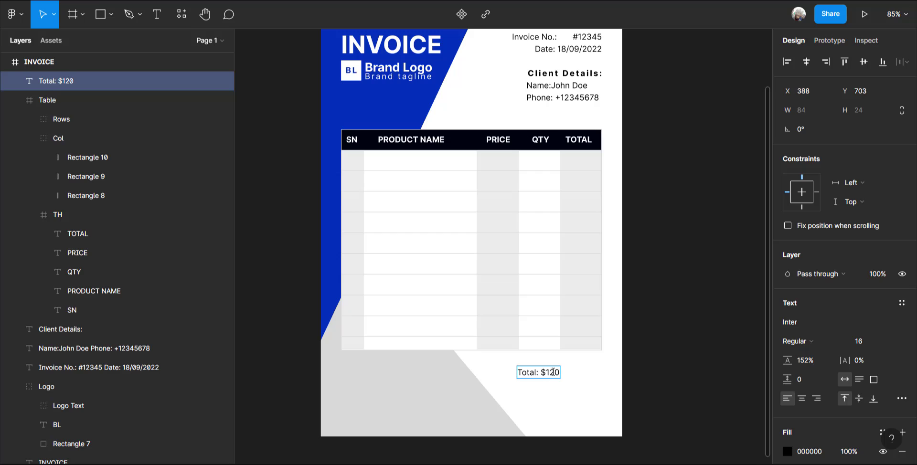
Add the lines "VAT: 10%" and "Discount: 20%" under the Total line in the same text.
key(Return)
text(TA)
key(BackSpace)
text(VAT:   10)
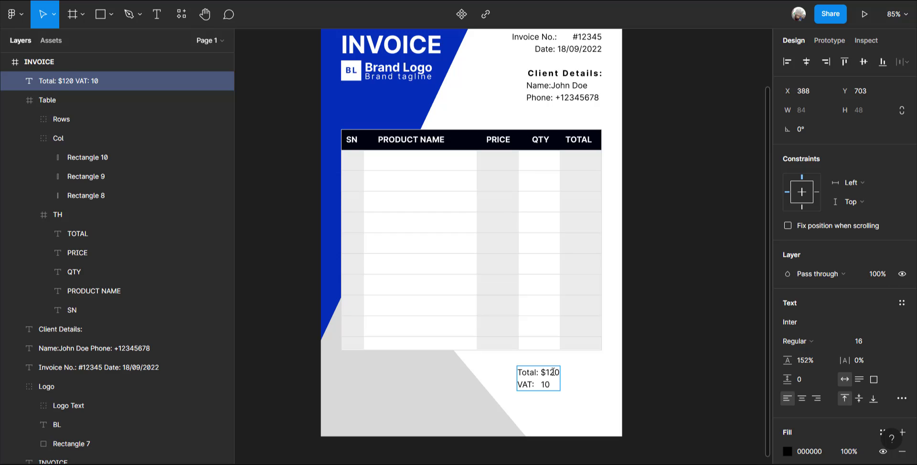
text(%)
key(Return)
text(Discount:)
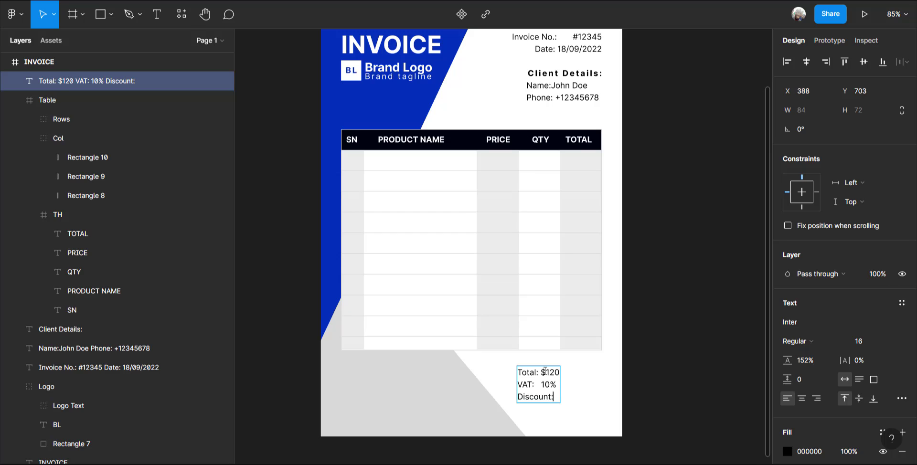
text(20%)
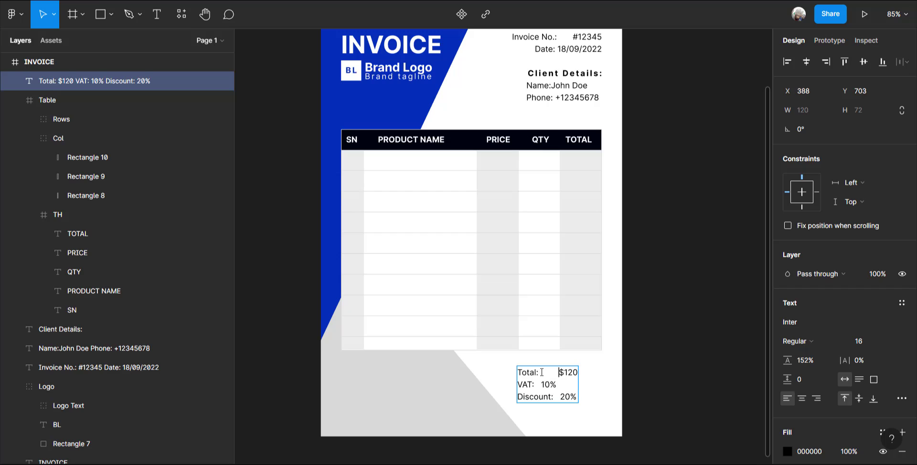
Space the summary values into a column and move the text to X 431, Y 696, flush with the table's right edge.
click(541, 384)
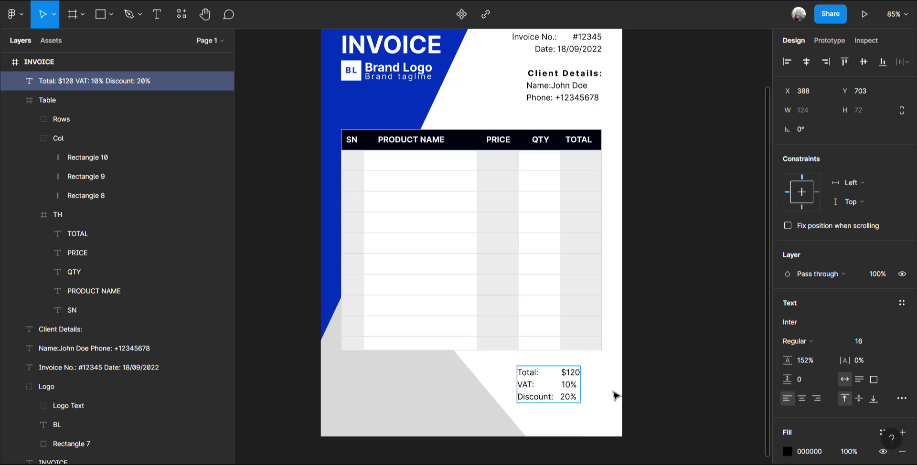
key(Escape)
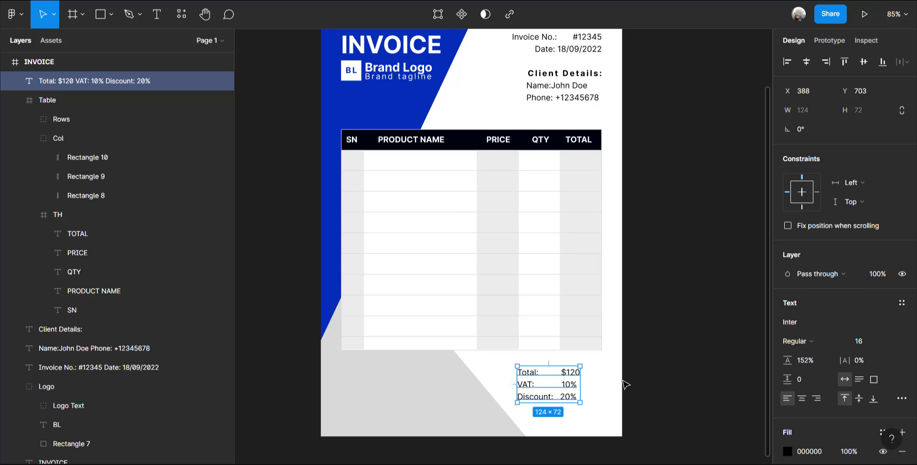
drag(554, 384, 571, 380)
scroll(631, 406, down, 1)
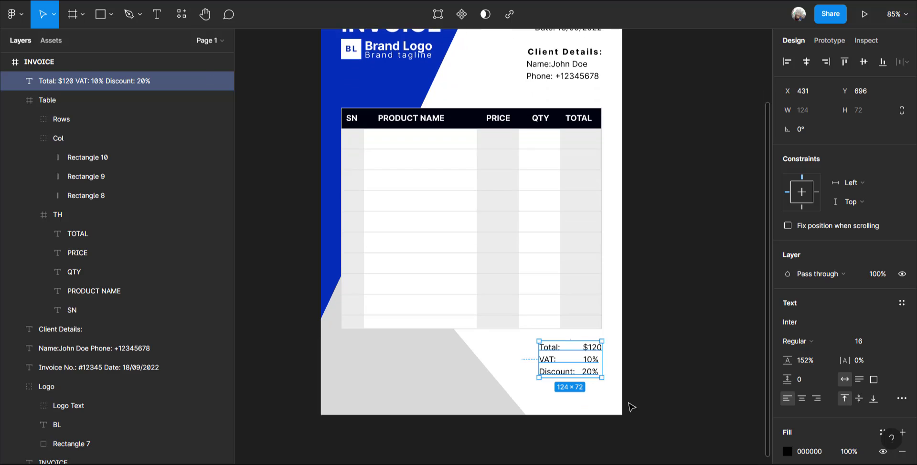
Add a "TOTAL:" line directly below the Discount line of the summary text.
scroll(631, 407, down, 2)
double_click(599, 324)
click(599, 325)
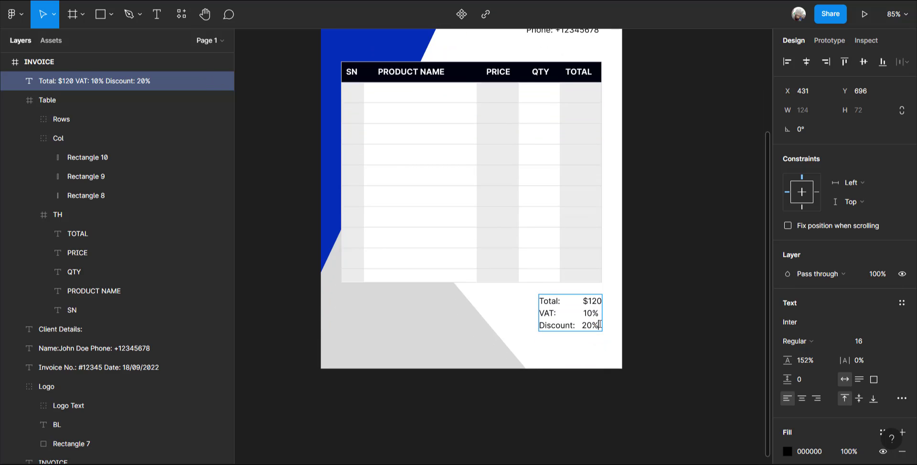
key(Return)
key(Return)
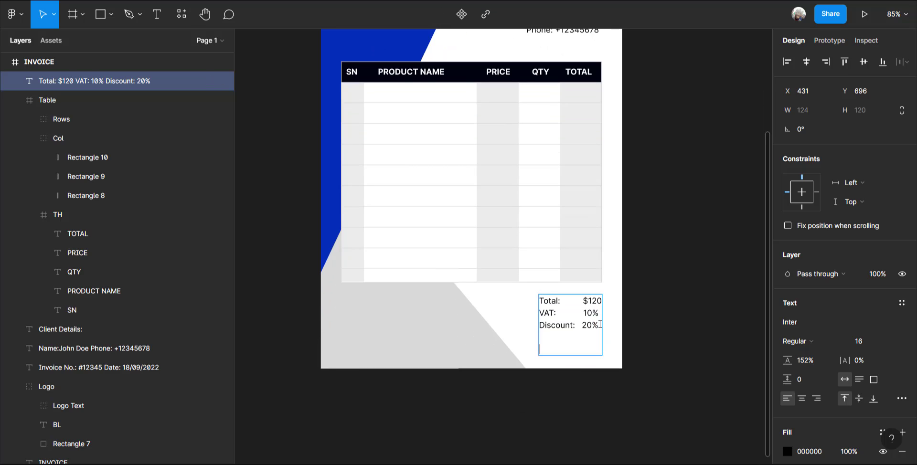
key(BackSpace)
text(TOTAL)
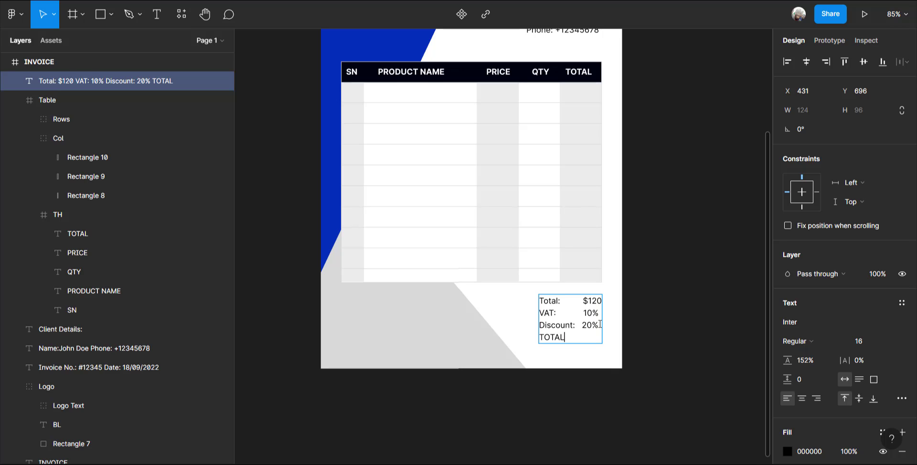
text( DUE)
key(BackSpace)
key(BackSpace)
key(BackSpace)
key(BackSpace)
Set all four lines of the summary text to Medium weight and align the text right.
drag(580, 337, 528, 296)
click(815, 342)
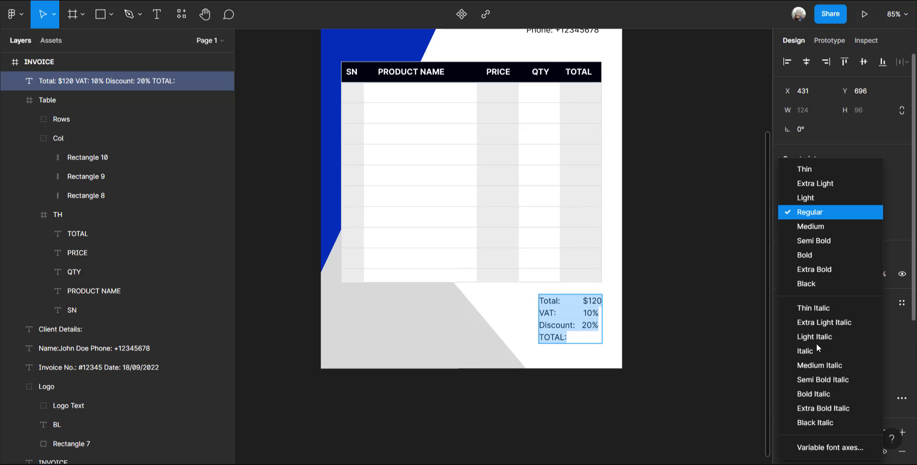
click(807, 225)
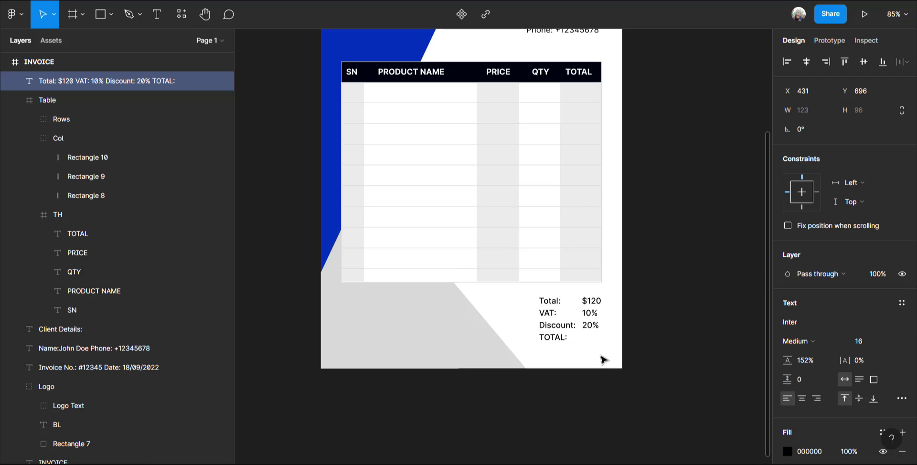
key(Escape)
scroll(575, 342, up, 3)
scroll(575, 342, up, 2)
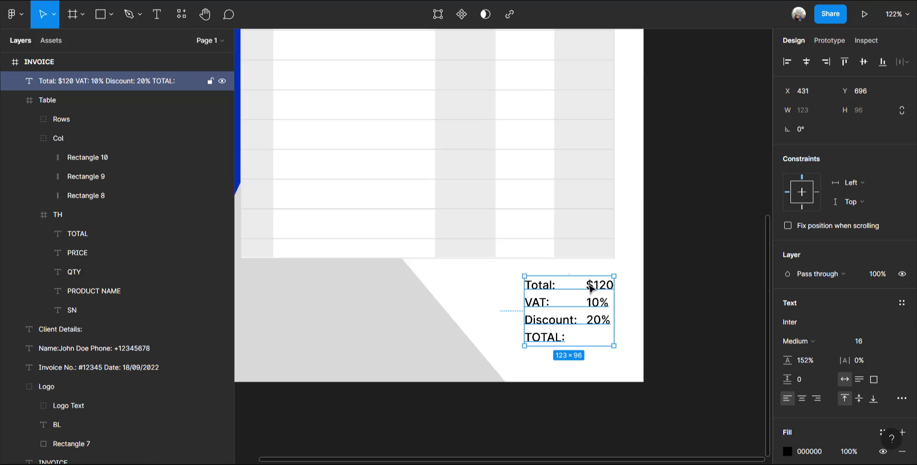
click(813, 398)
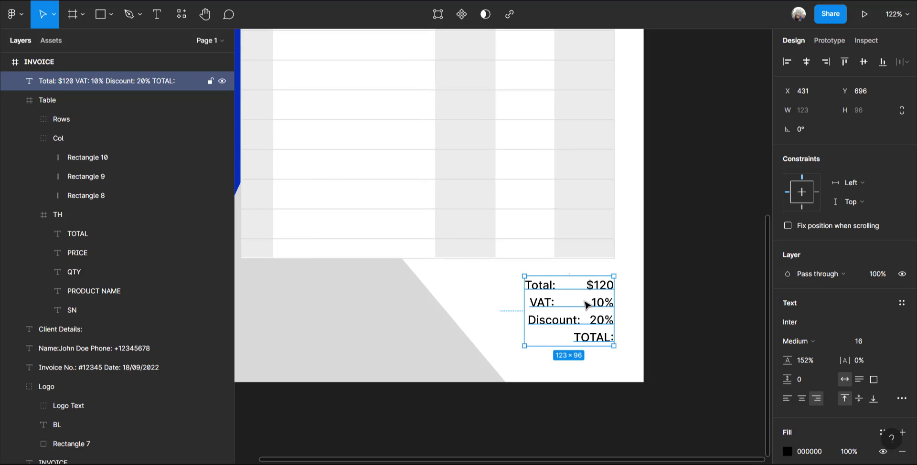
Widen the gaps between the summary labels and values with spaces, and add a placeholder "y" as the TOTAL line's value.
double_click(586, 284)
click(587, 285)
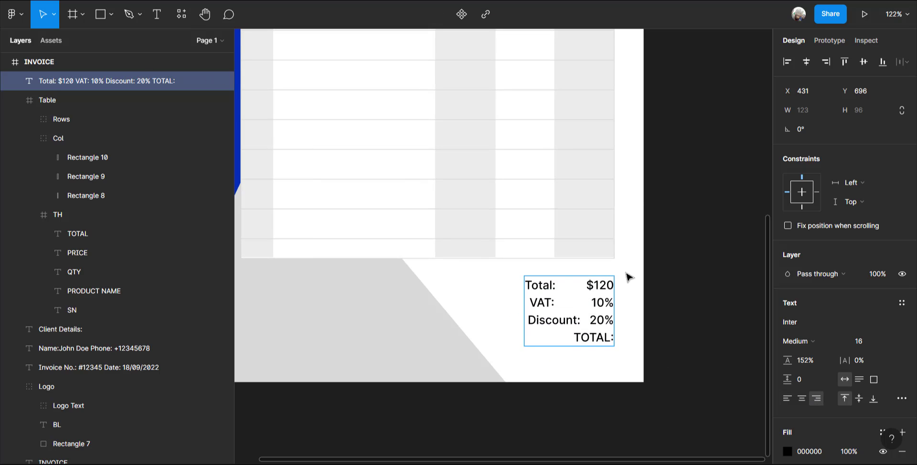
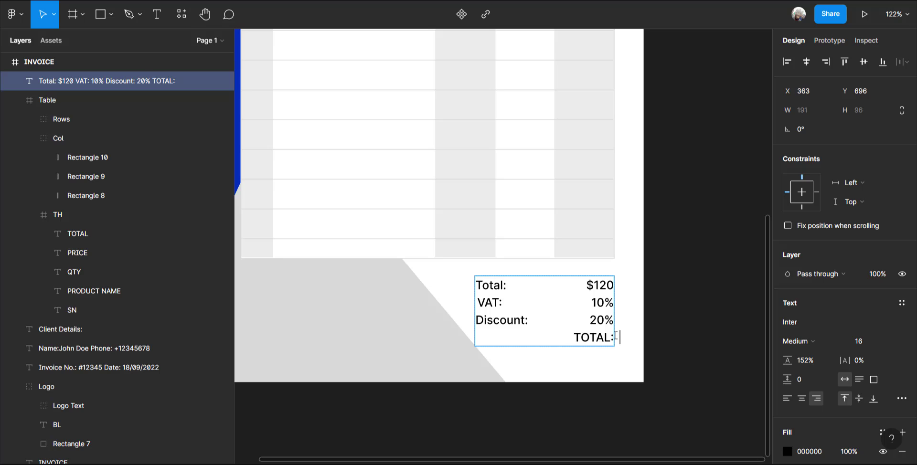
text(yyyy)
key(BackSpace)
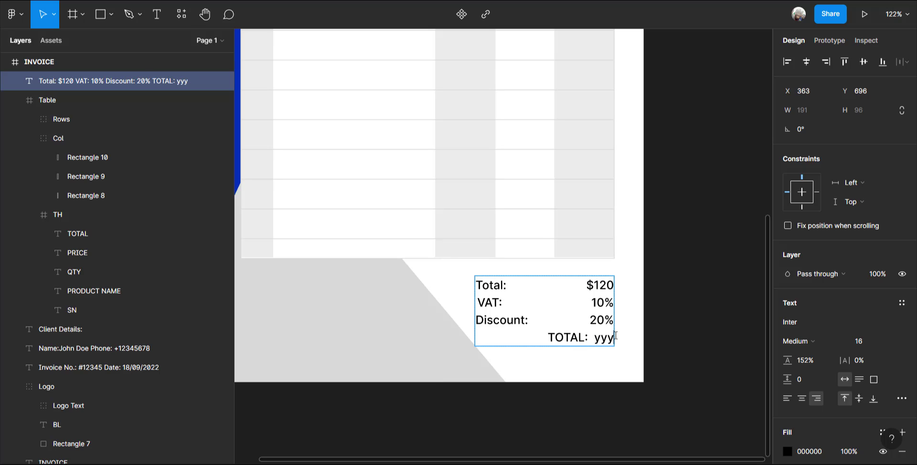
key(BackSpace)
key(BackSpace)
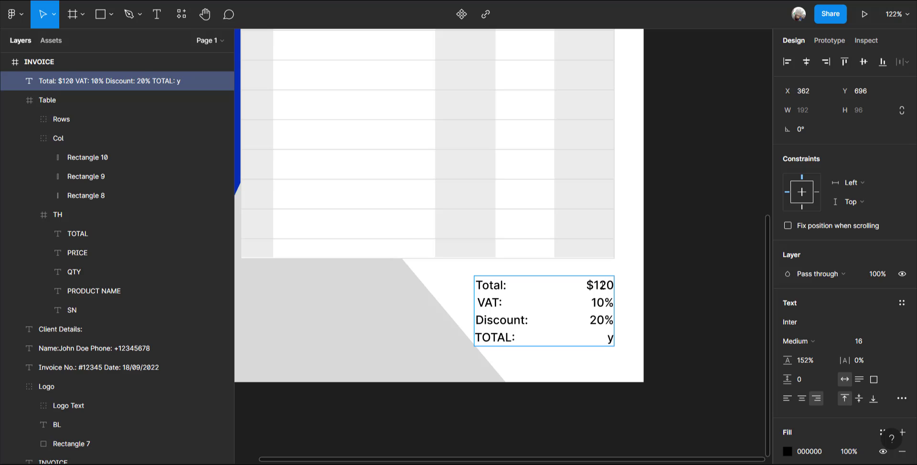
Change the summary's Total value to $100 and replace the TOTAL line's placeholder with $90.
drag(599, 285, 604, 285)
text(0)
double_click(609, 335)
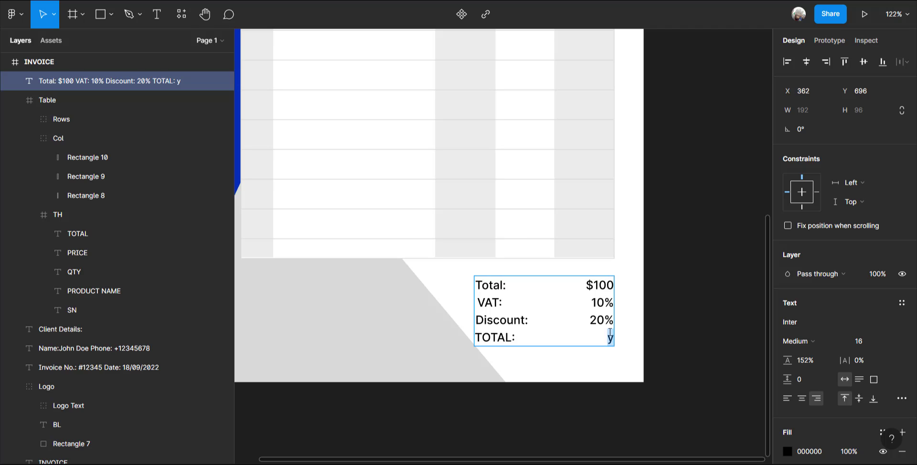
text($90)
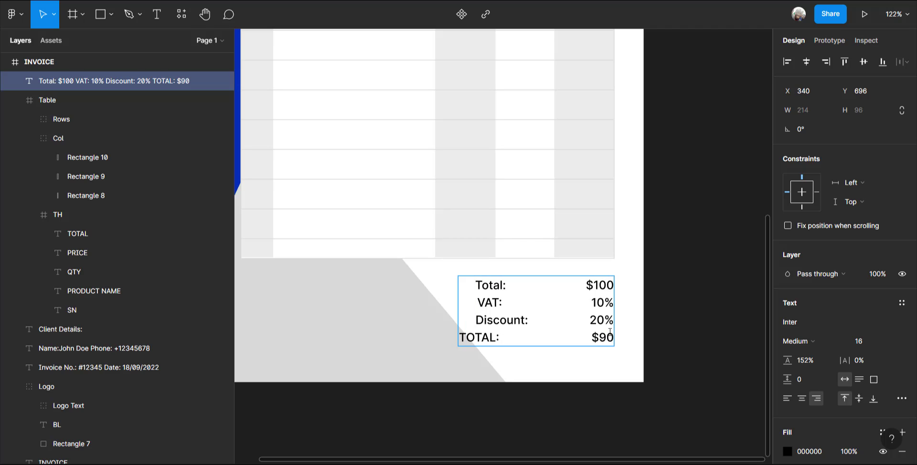
Remove surplus spaces before the TOTAL line's value so its label lines up with the labels above.
click(593, 339)
key(BackSpace)
key(BackSpace)
key(BackSpace)
key(BackSpace)
key(BackSpace)
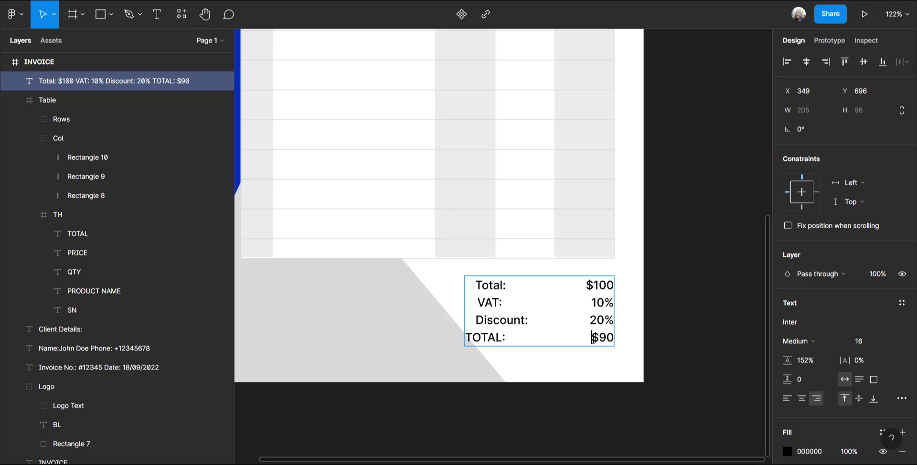
key(BackSpace)
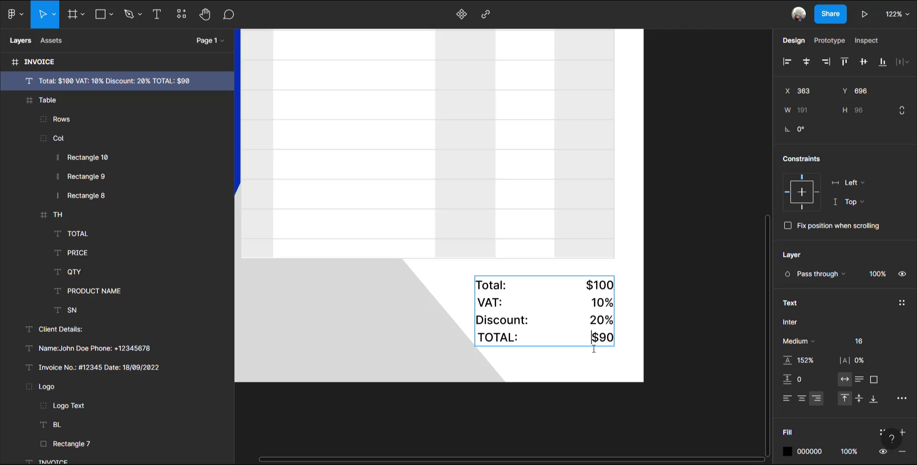
Try to line up the VAT label with the other summary labels by adjusting the spacing on its line.
triple_click(485, 337)
click(506, 337)
drag(615, 321, 445, 253)
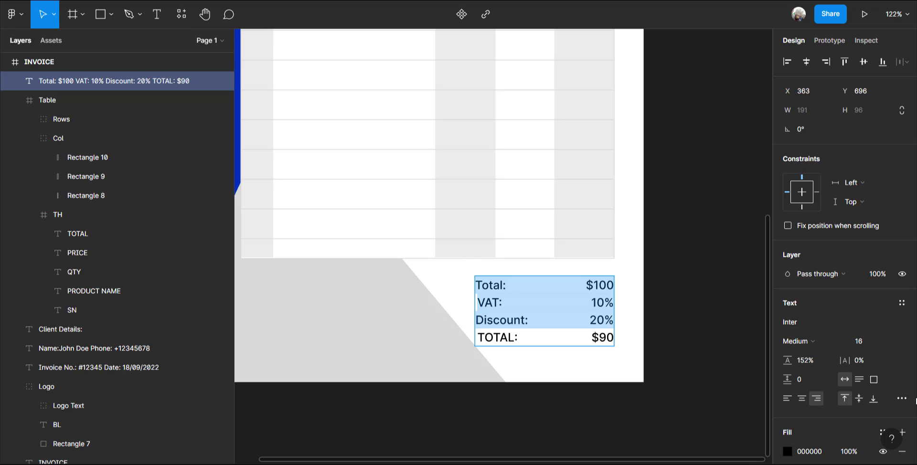
click(479, 299)
key(BackSpace)
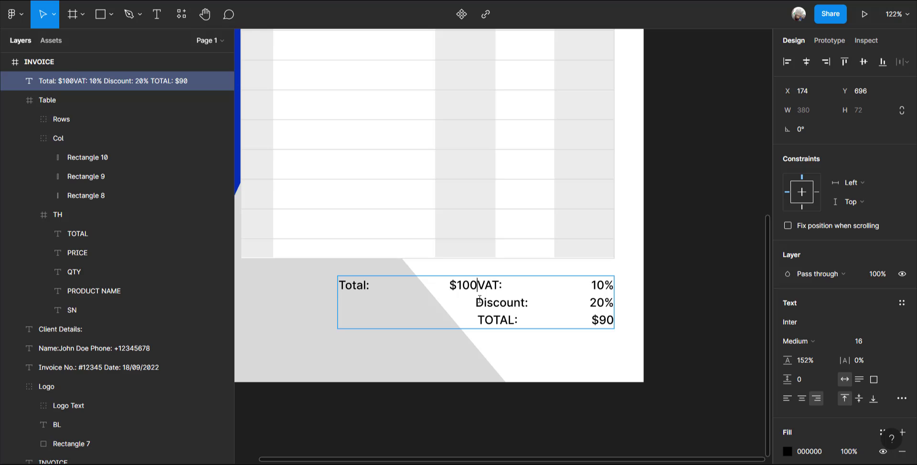
key(ctrl+z)
click(528, 301)
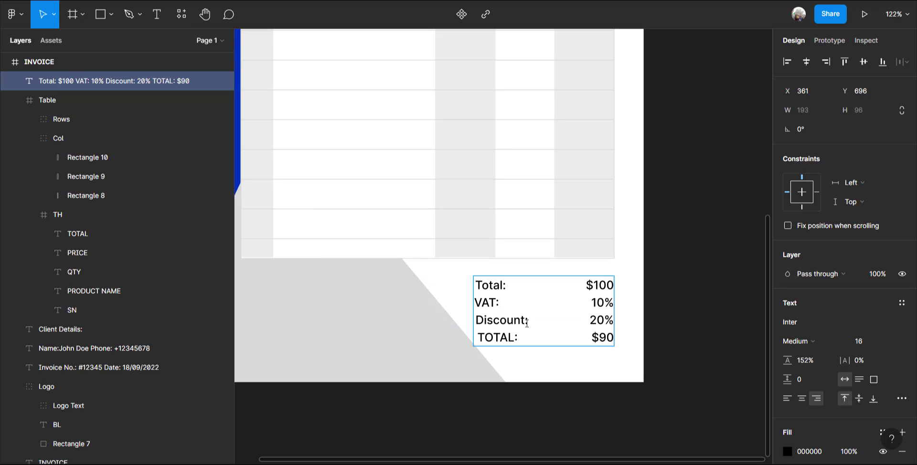
key(BackSpace)
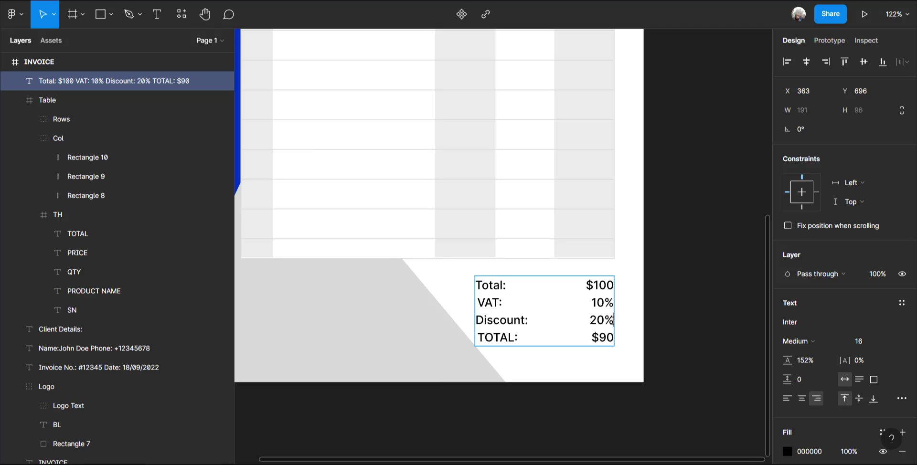
Apply the dark Text color style to all four lines of the summary text.
drag(613, 320, 457, 281)
scroll(855, 442, down, 1)
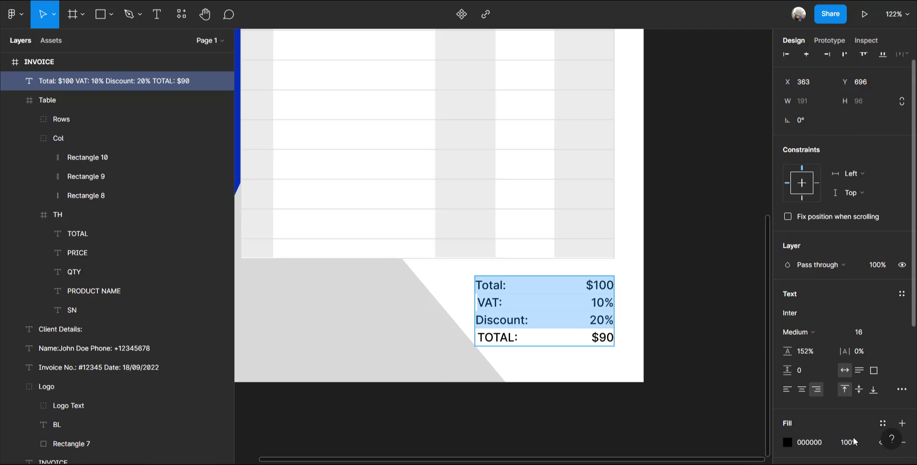
scroll(853, 442, down, 3)
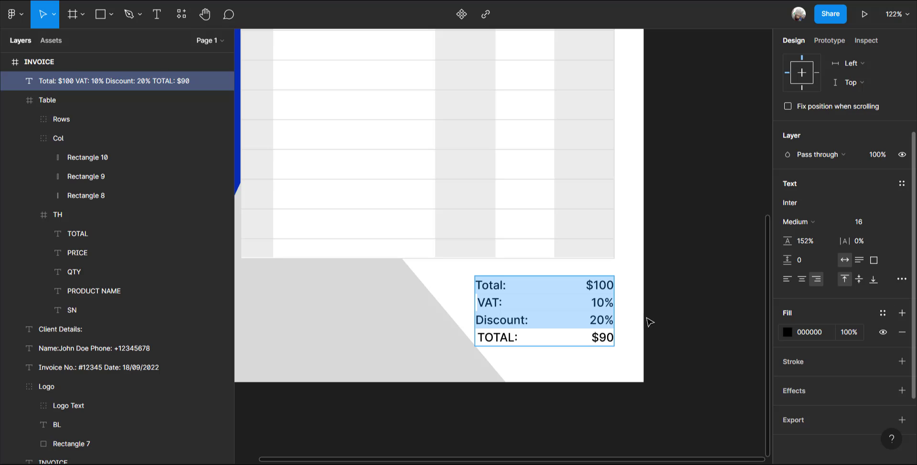
click(597, 319)
key(ctrl+a)
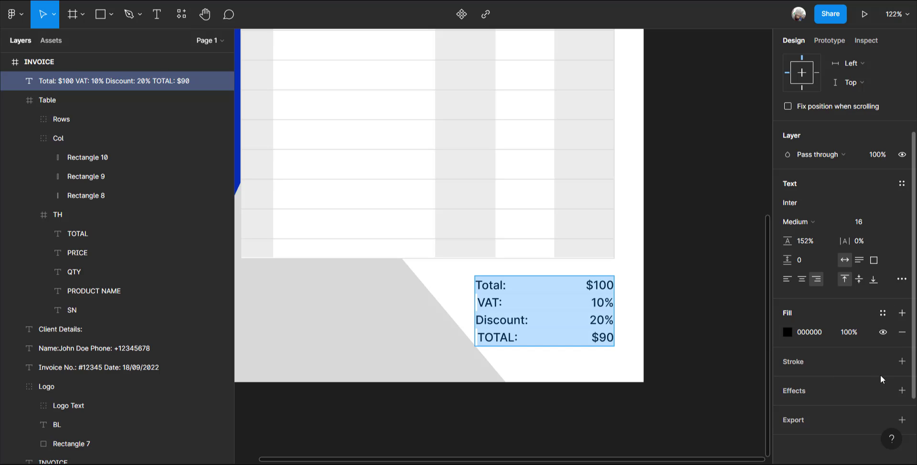
click(883, 314)
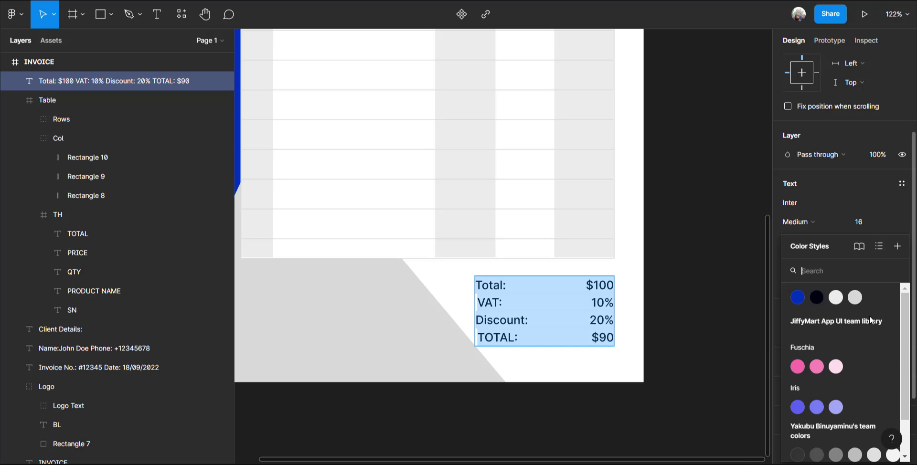
click(816, 297)
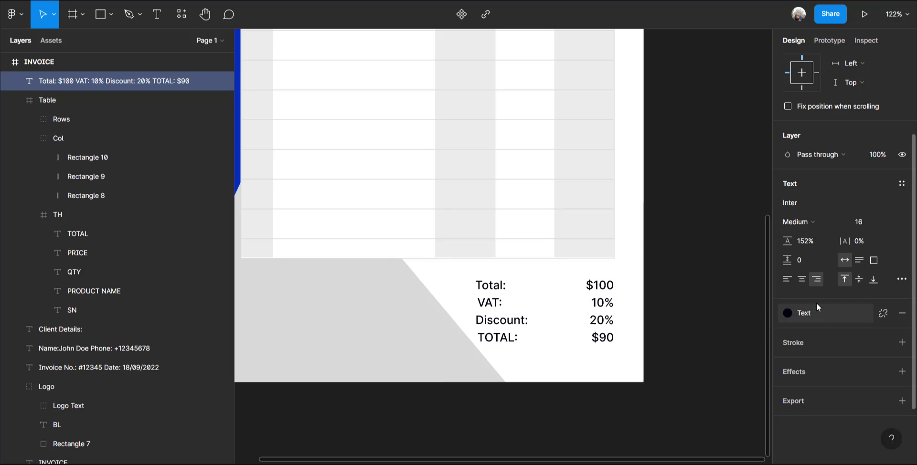
Try the Secondary color style on the Total, VAT and Discount lines, then undo it and deselect the text.
click(596, 320)
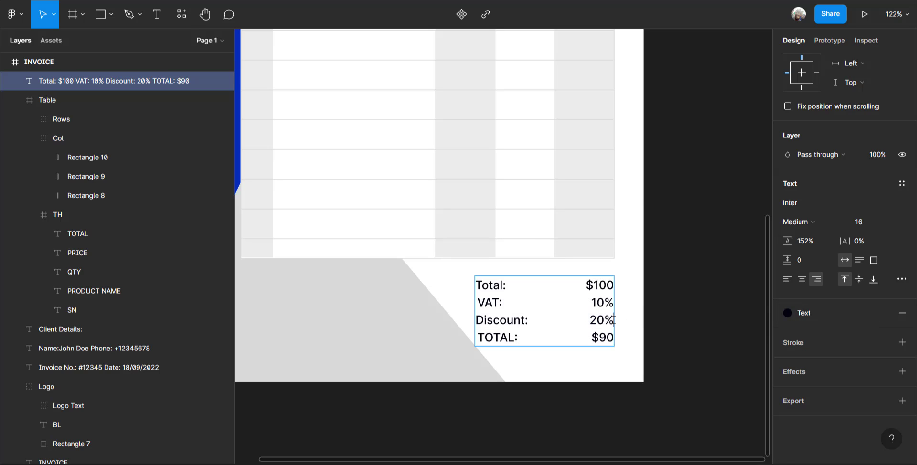
drag(614, 319, 463, 267)
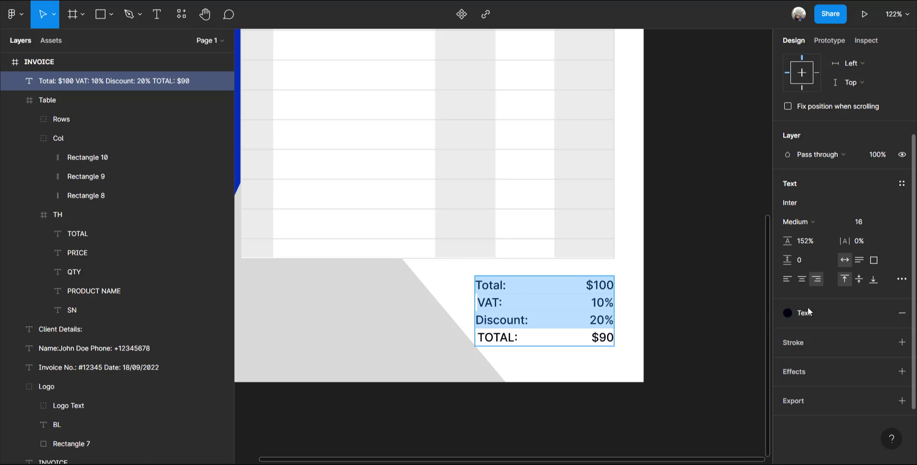
click(858, 315)
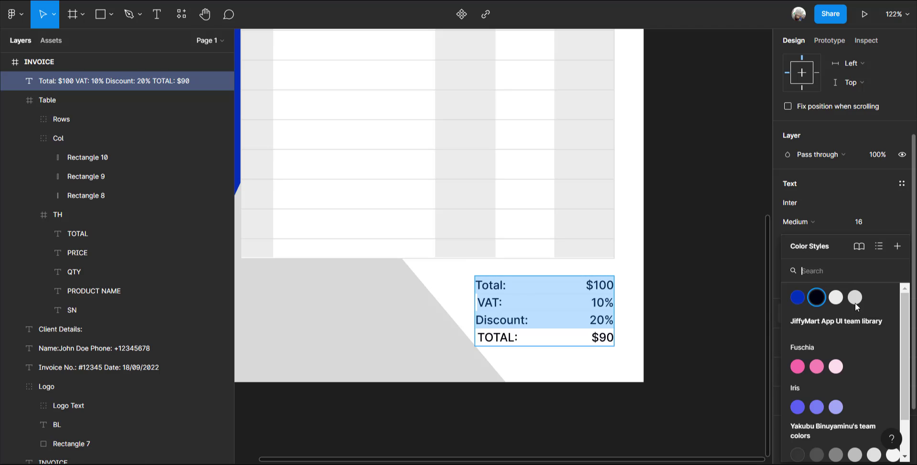
click(855, 300)
key(ctrl+z)
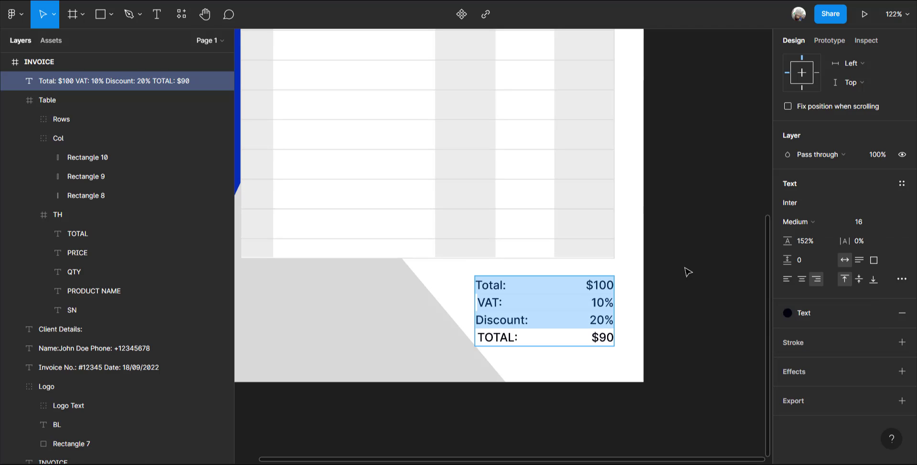
key(Escape)
click(687, 272)
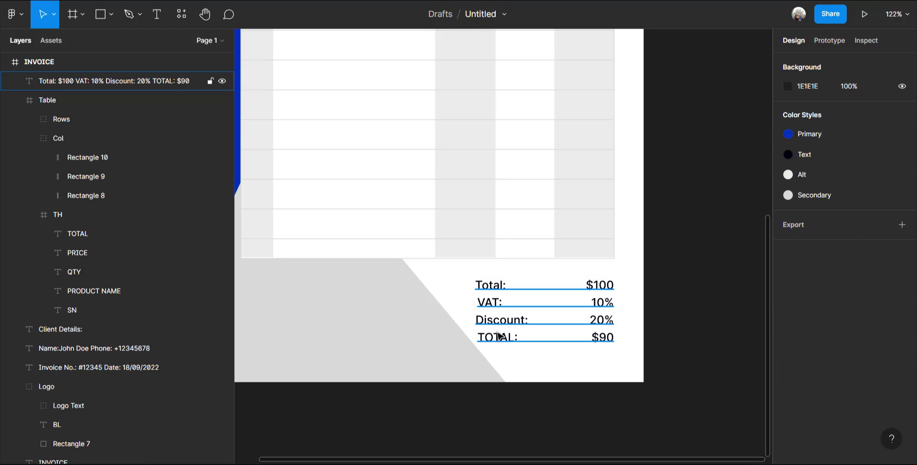
Set the TOTAL line to Bold and adjust its spacing so the label lines up with the other labels.
double_click(491, 335)
scroll(826, 425, down, 2)
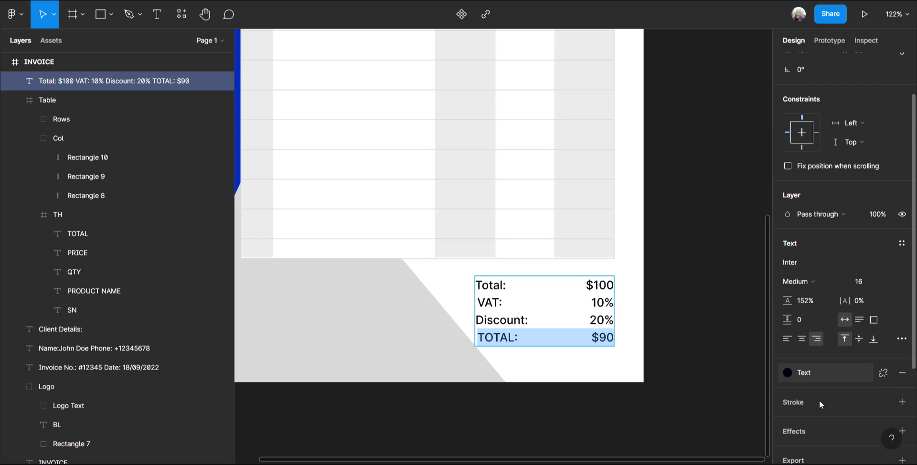
click(811, 282)
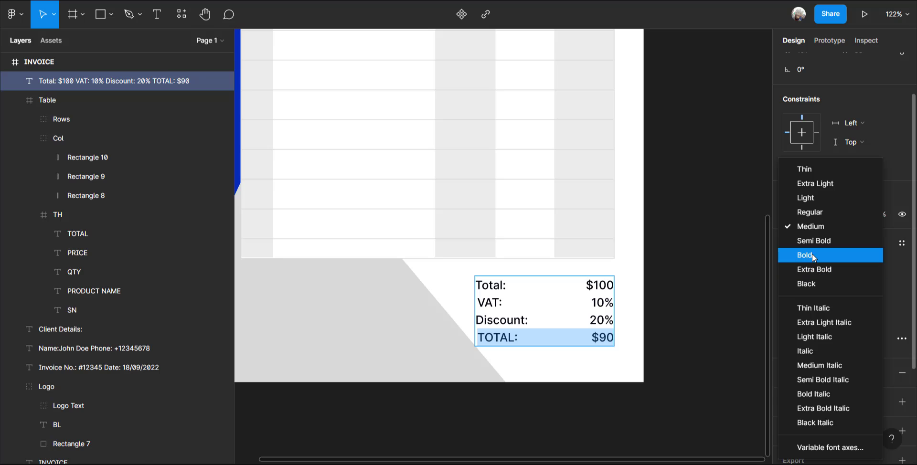
click(812, 253)
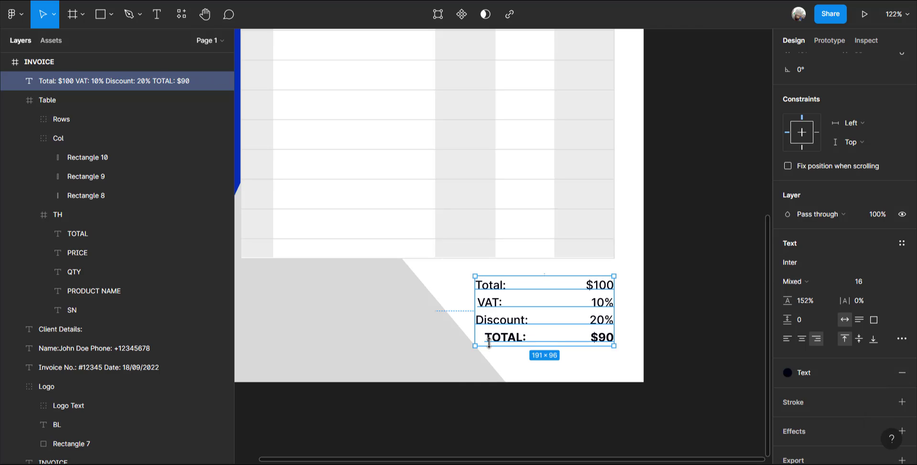
key(ctrl+a)
click(552, 335)
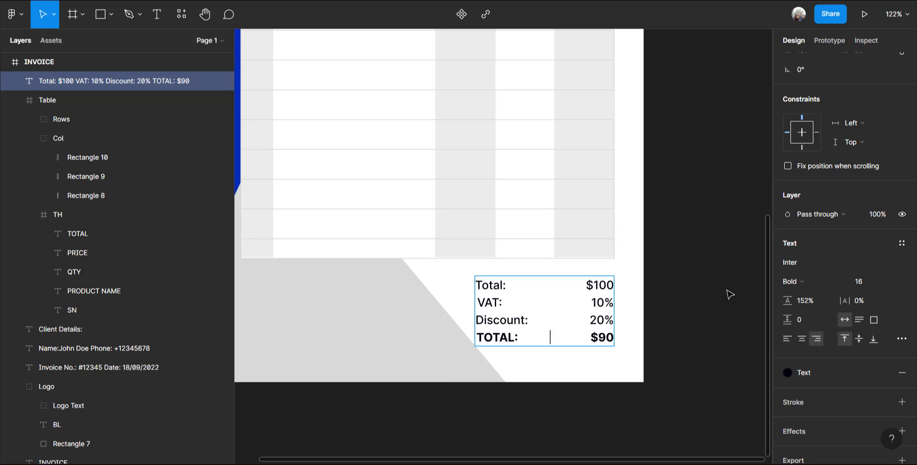
key(Escape)
Duplicate the summary text and place the copy on the gray footer shape at X 40, Y 690.
scroll(716, 316, down, 2)
scroll(716, 316, down, 3)
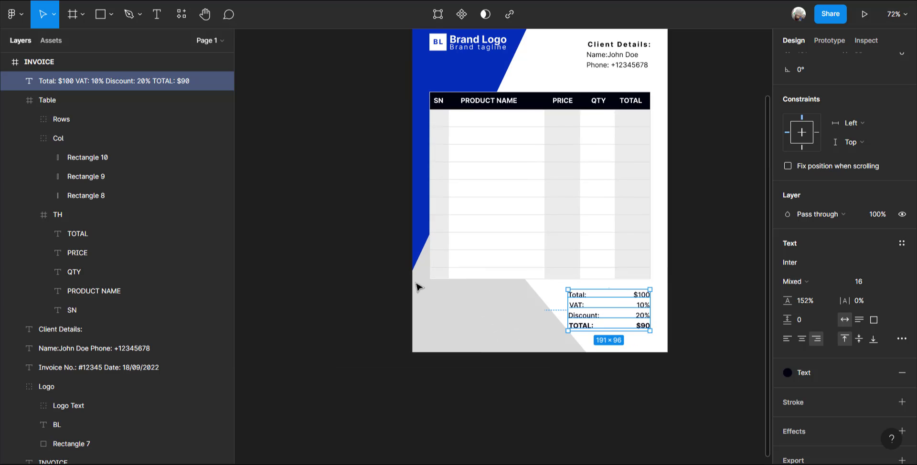
click(462, 286)
scroll(453, 299, down, 1)
scroll(446, 311, up, 3)
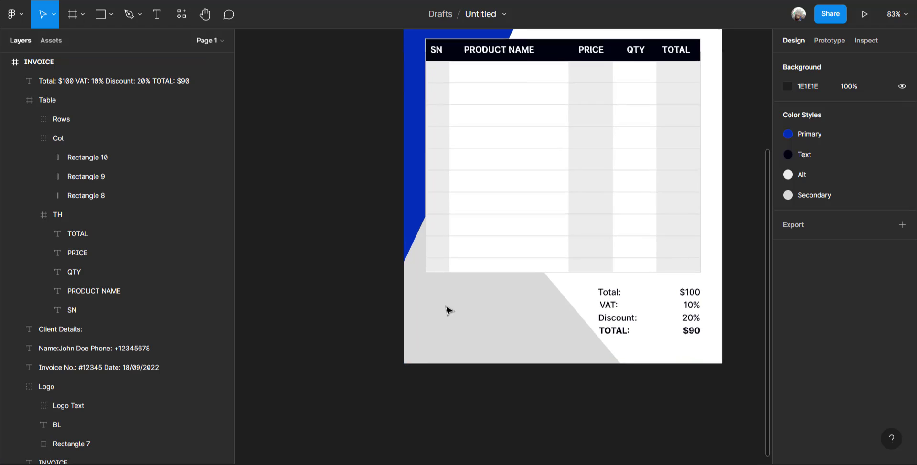
click(668, 323)
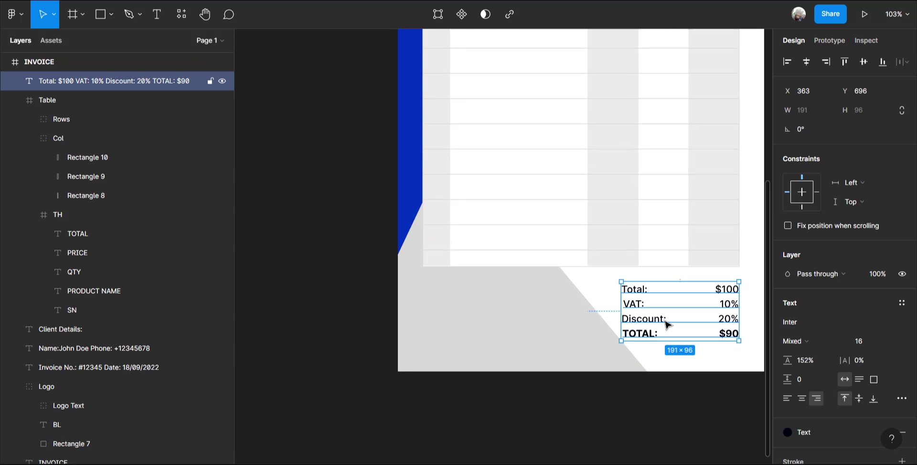
key(ctrl+d)
drag(667, 322, 470, 318)
double_click(470, 318)
text(Tha)
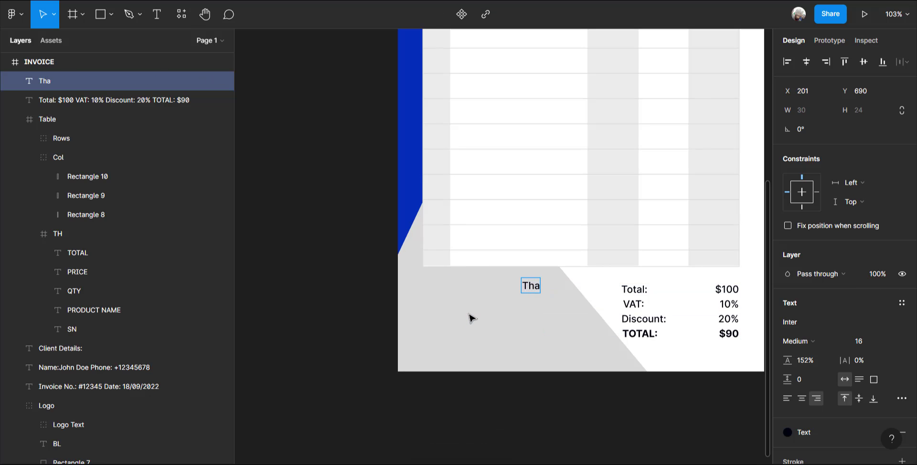
scroll(471, 318, up, 1)
key(ctrl+z)
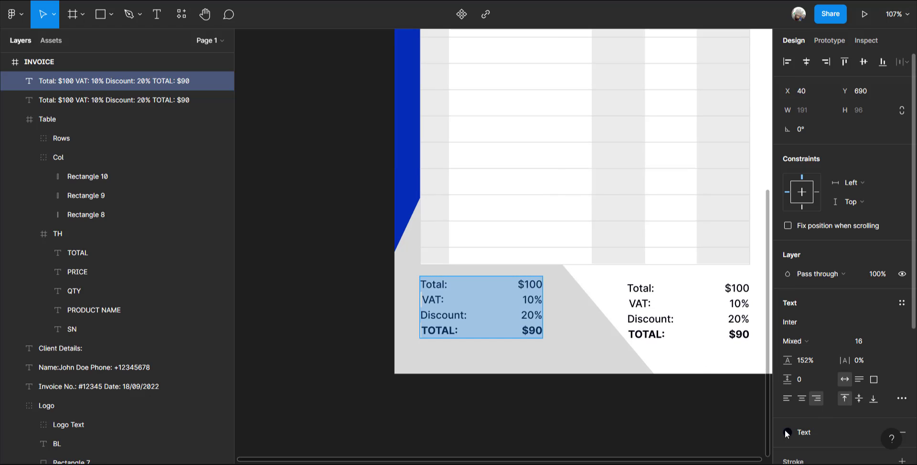
Align the copied text left and replace its contents with "Thank you for your patronage".
click(787, 398)
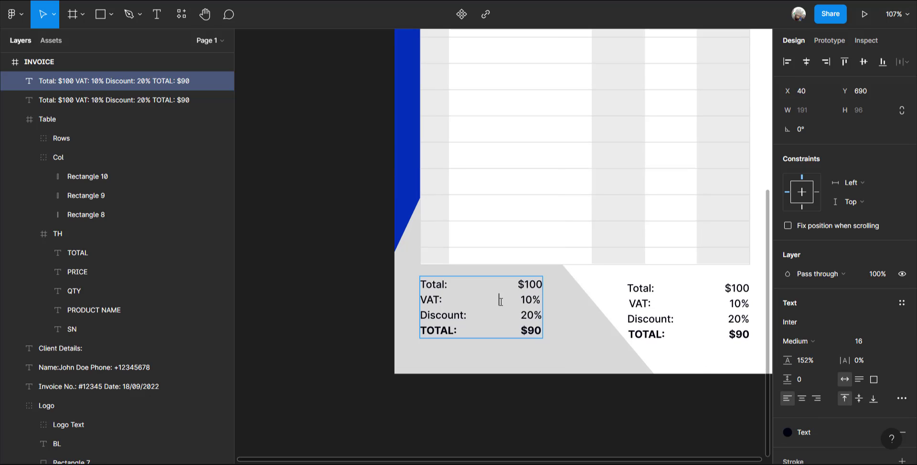
triple_click(501, 302)
key(ctrl+a)
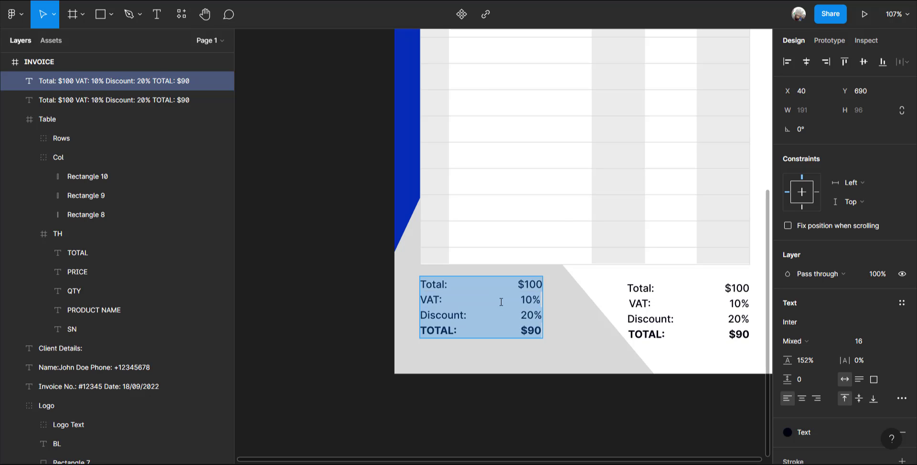
text(Thank)
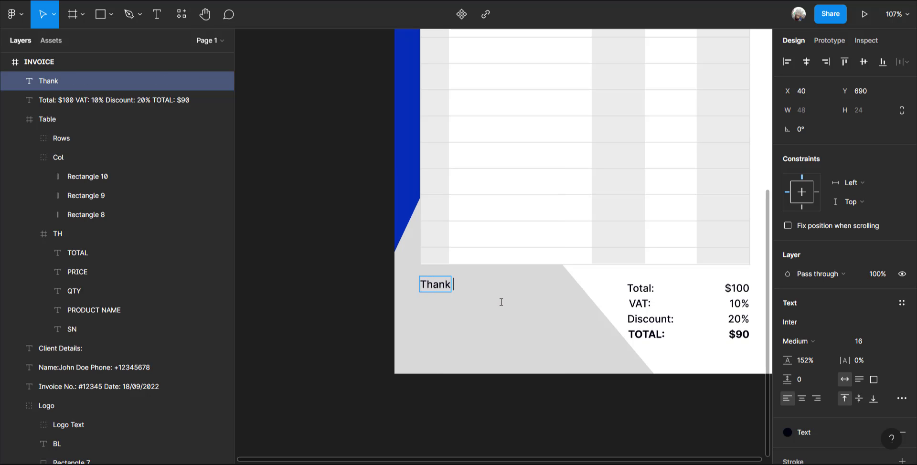
text( you for you)
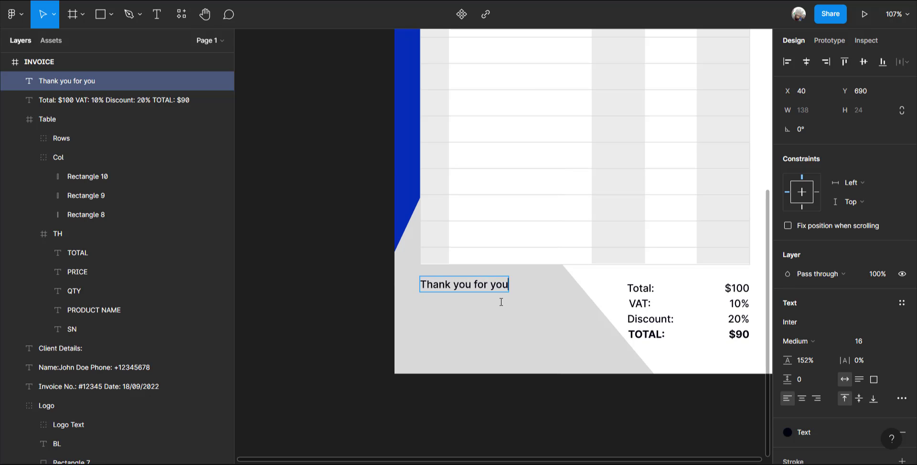
text(r )
text(pat)
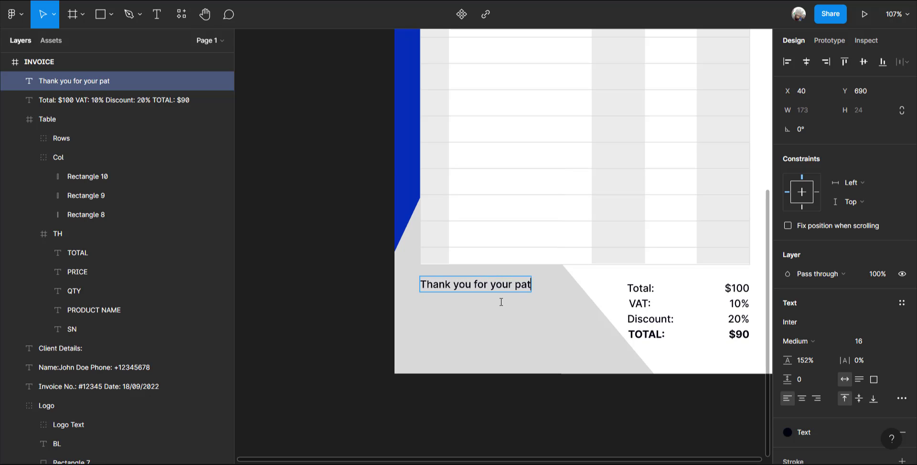
text(rona)
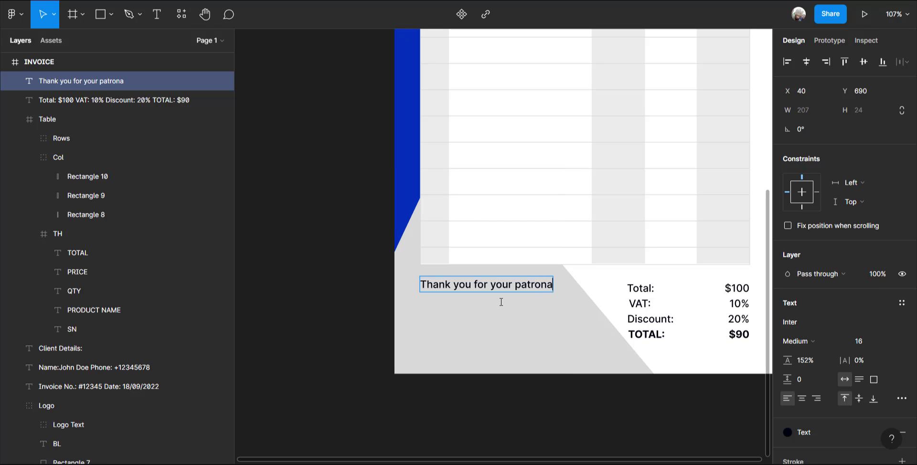
text(ge)
key(Escape)
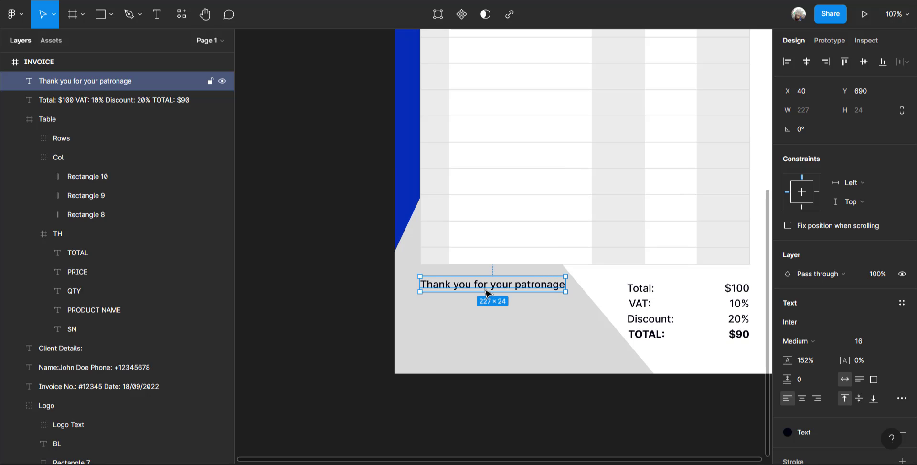
Duplicate the thank-you text, place the copy beneath it at X 40, Y 732, and replace its wording with "Office Address".
key(ctrl+d)
drag(486, 289, 487, 320)
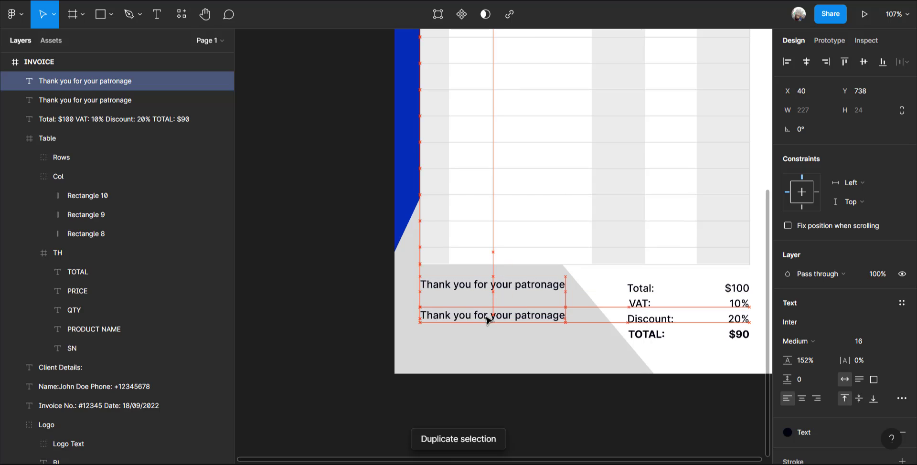
double_click(488, 317)
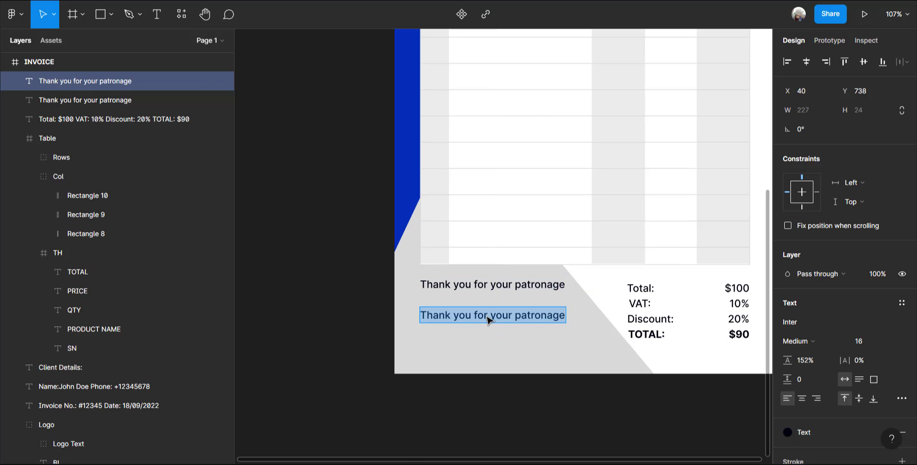
text(Off)
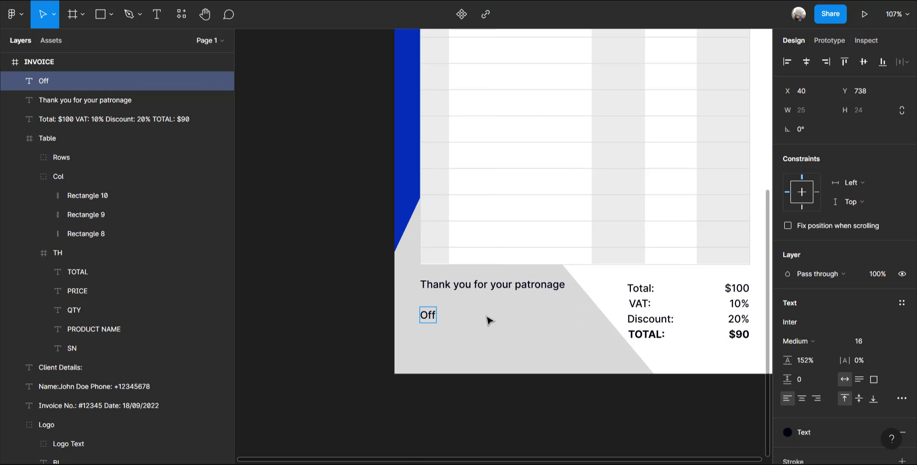
text(ice Add)
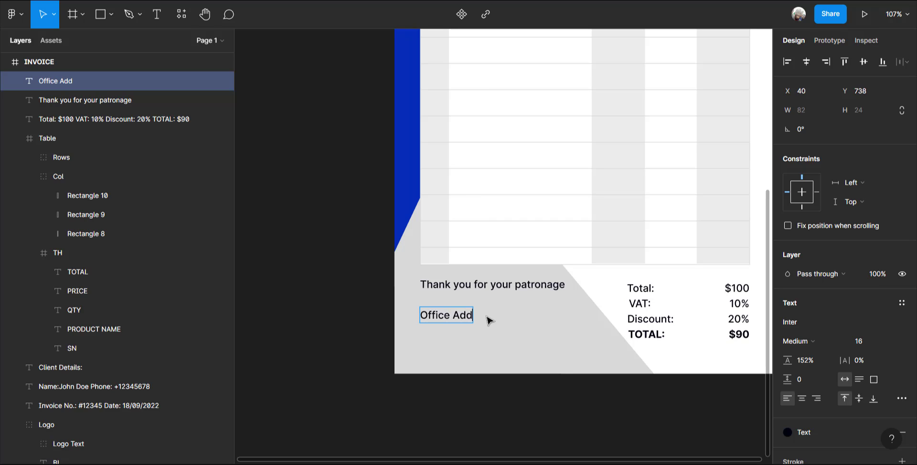
text(ree)
text(ss)
key(Escape)
drag(450, 317, 450, 316)
Change the "Office Address" text to the label "Address:" followed by the company's city and country.
double_click(450, 316)
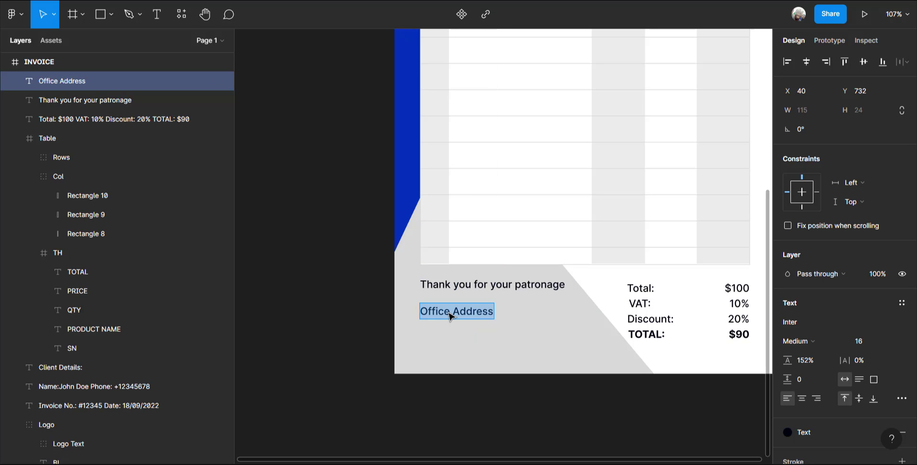
click(452, 312)
double_click(452, 312)
triple_click(453, 312)
click(454, 312)
drag(453, 313, 408, 315)
key(BackSpace)
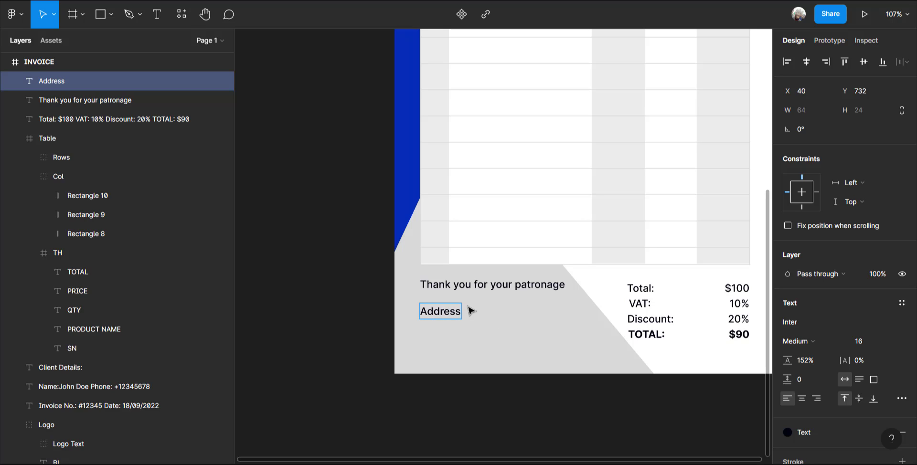
text(: Abuja, Nigeria.)
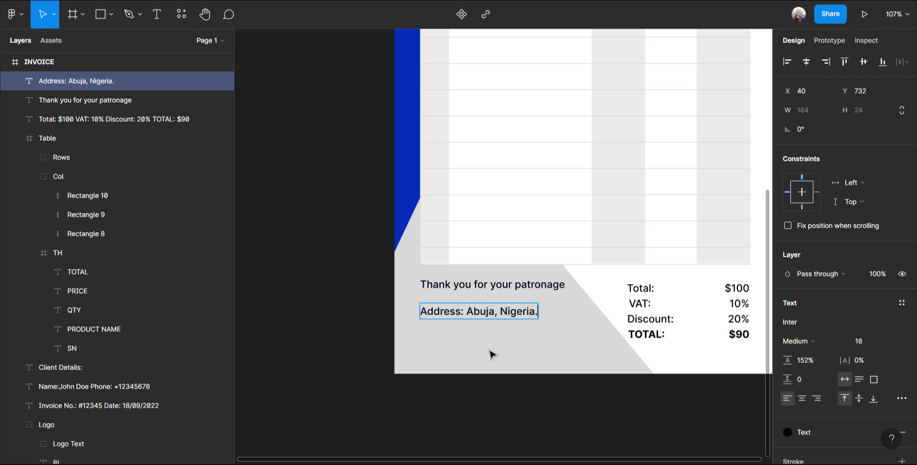
key(Escape)
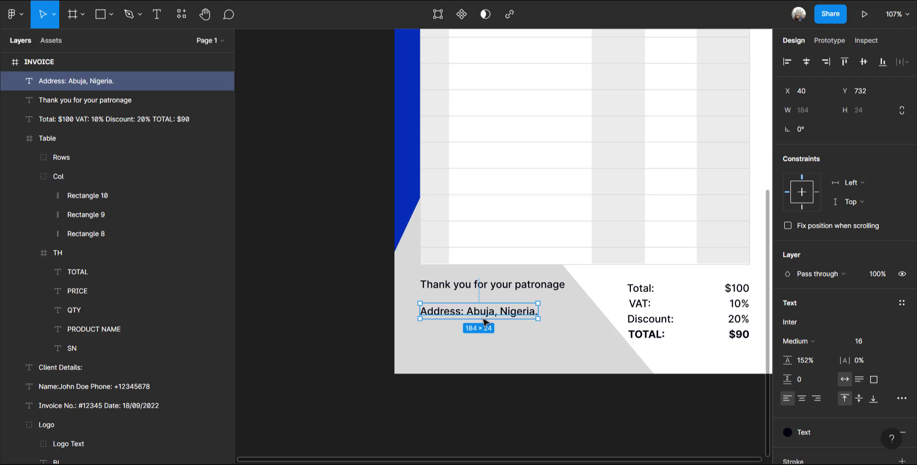
Duplicate the address line to X 40, Y 762 and change the copy to the label "Phone:" followed by a phone number.
key(ctrl+d)
drag(483, 316, 408, 330)
double_click(472, 330)
text(Phone: Abuja, Nigeria.)
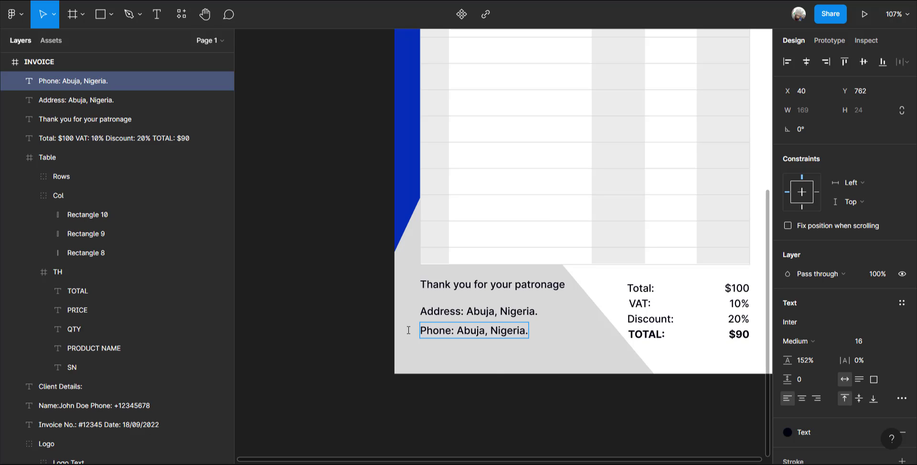
drag(457, 333, 531, 340)
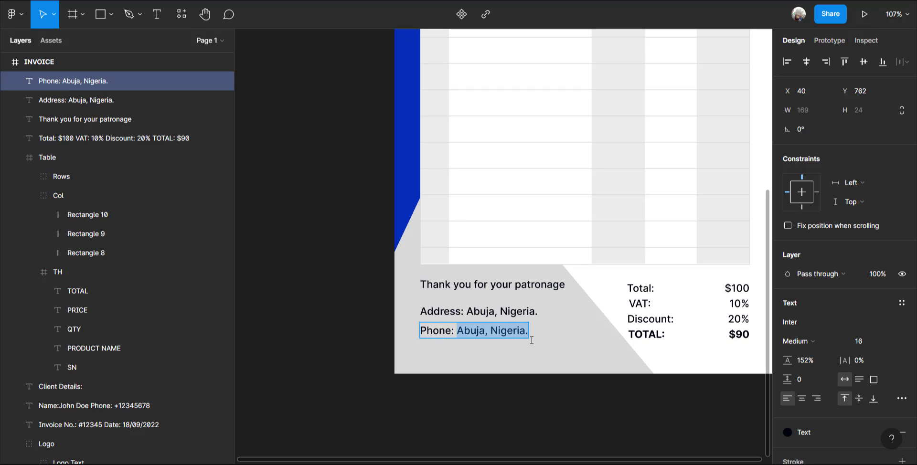
text(+2)
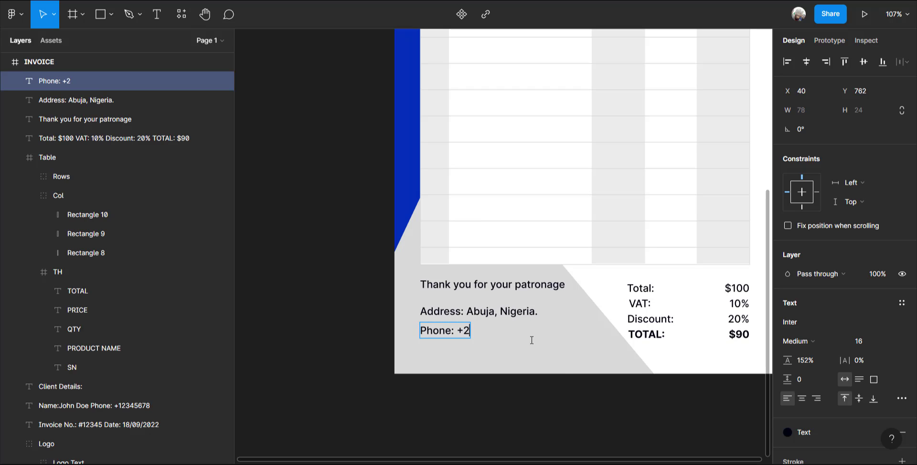
text(34)
key(BackSpace)
text(34000000000)
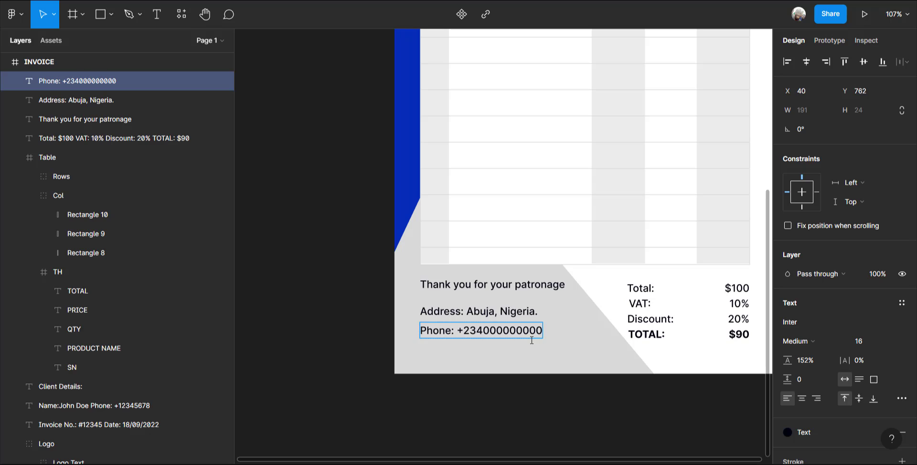
key(Escape)
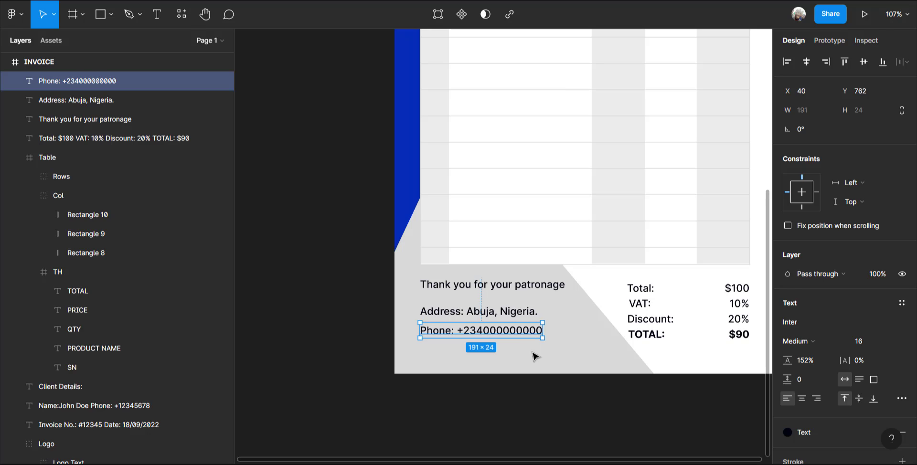
key(ctrl+d)
drag(504, 334, 503, 353)
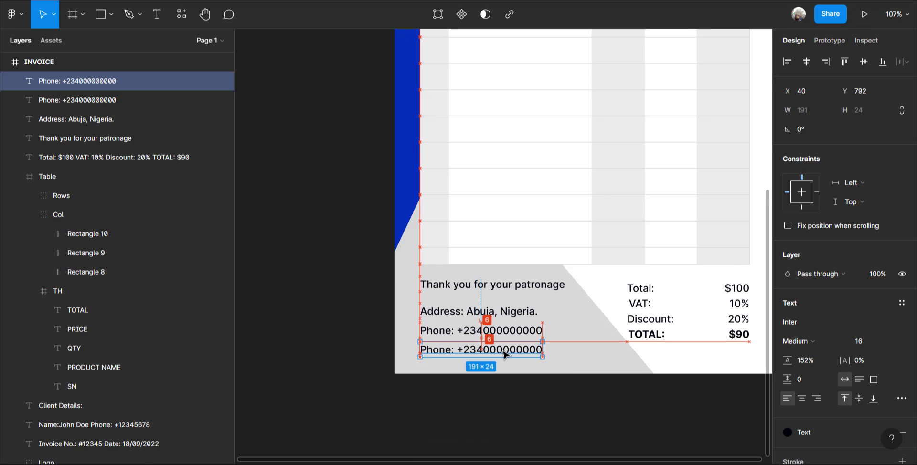
key(Up)
key(Up)
key(Up)
key(Up)
key(Up)
key(Up)
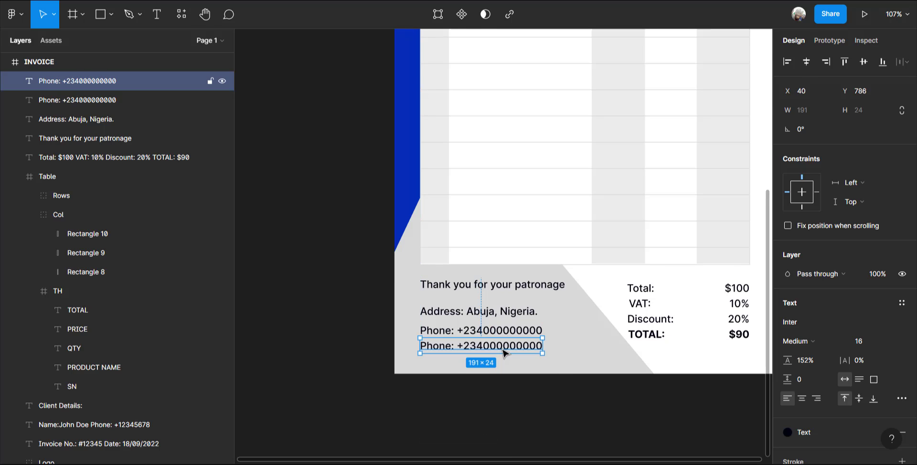
key(Delete)
Move the Address and Phone lines together slightly lower on the gray footer shape, then deselect them.
click(506, 330)
shift+click(497, 311)
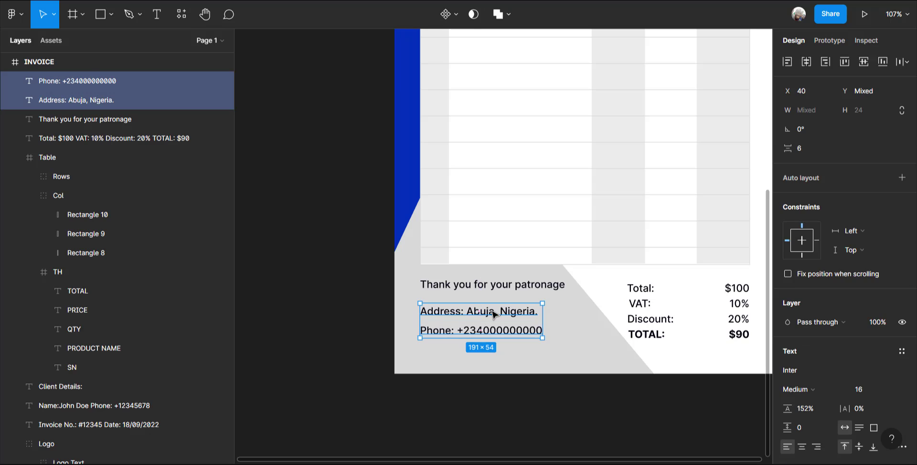
drag(493, 313, 494, 314)
click(358, 334)
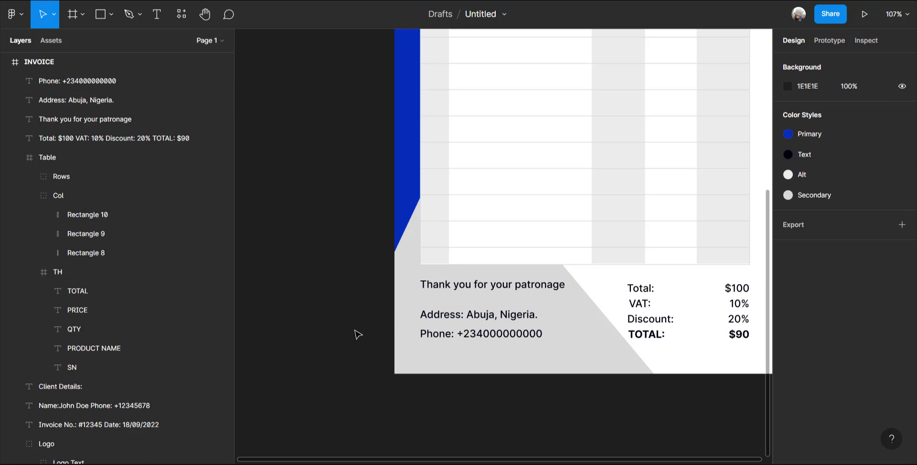
Examine the whole invoice layout, comparing the header details, item table, totals summary and footer text.
scroll(358, 335, down, 5)
scroll(420, 323, up, 2)
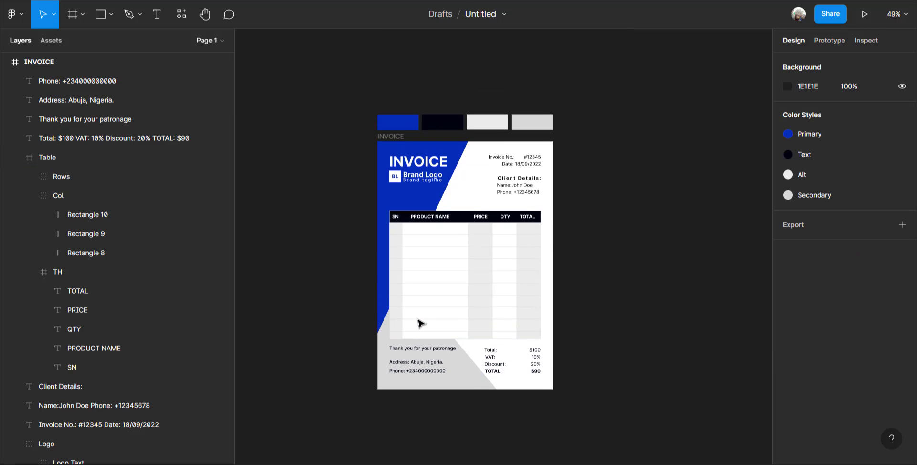
click(420, 323)
scroll(424, 327, up, 4)
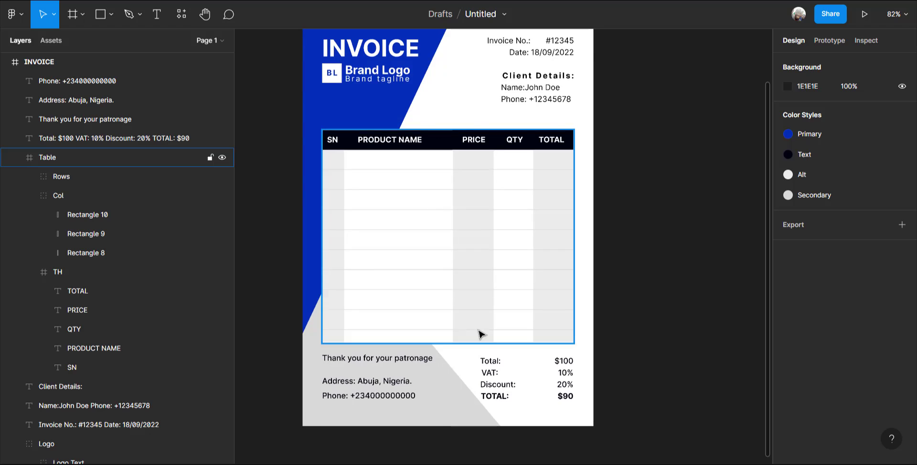
scroll(449, 330, down, 2)
scroll(401, 330, up, 2)
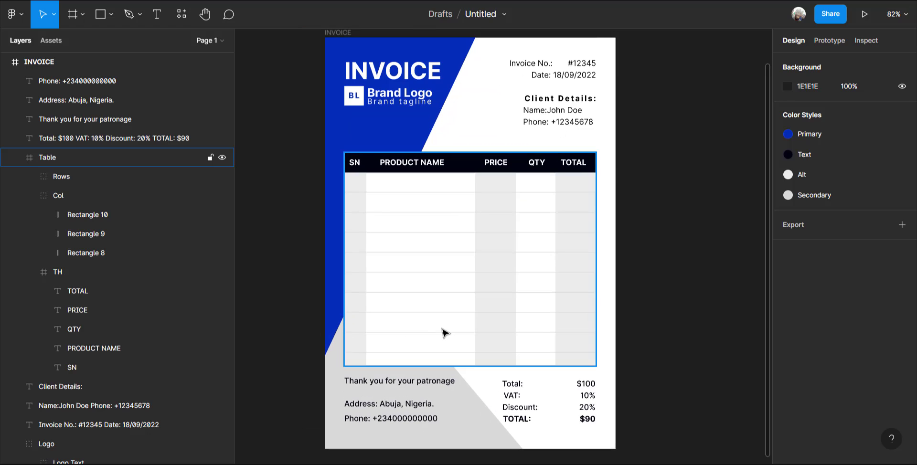
key(Escape)
scroll(445, 332, down, 1)
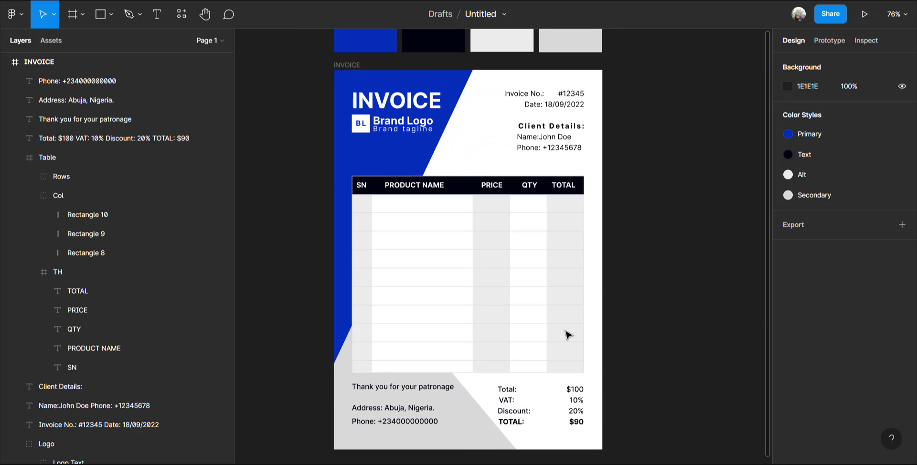
scroll(591, 190, up, 1)
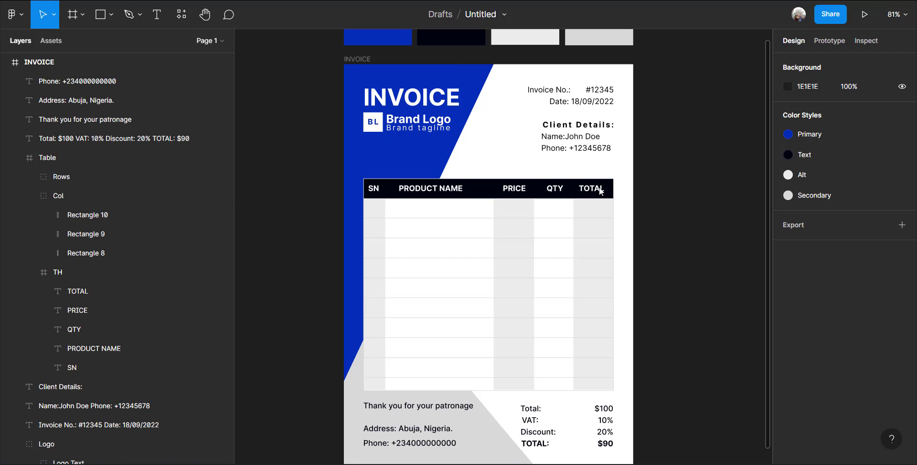
click(600, 191)
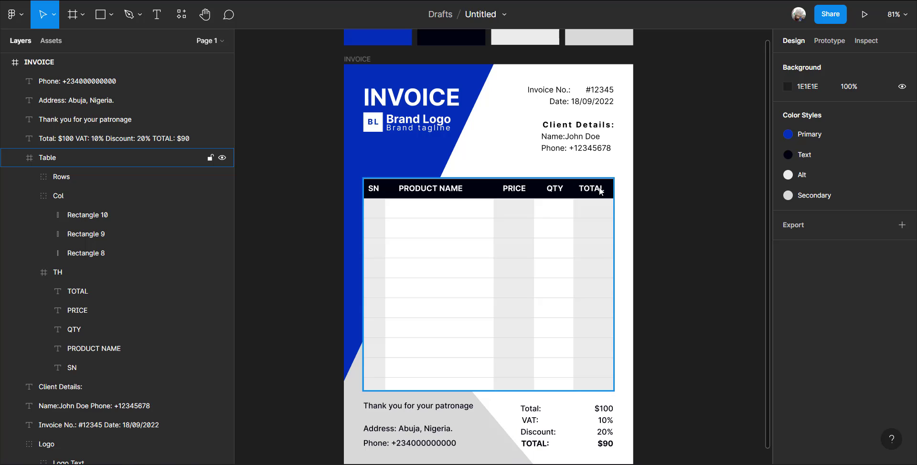
click(620, 172)
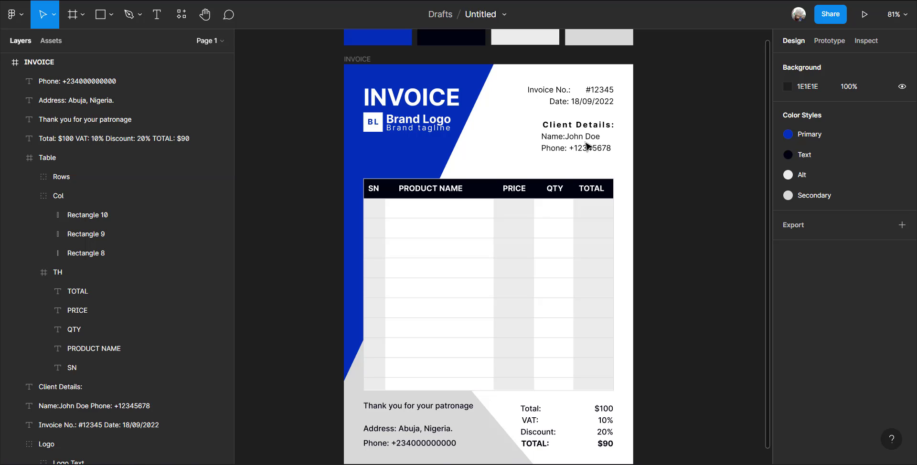
scroll(591, 156, down, 3)
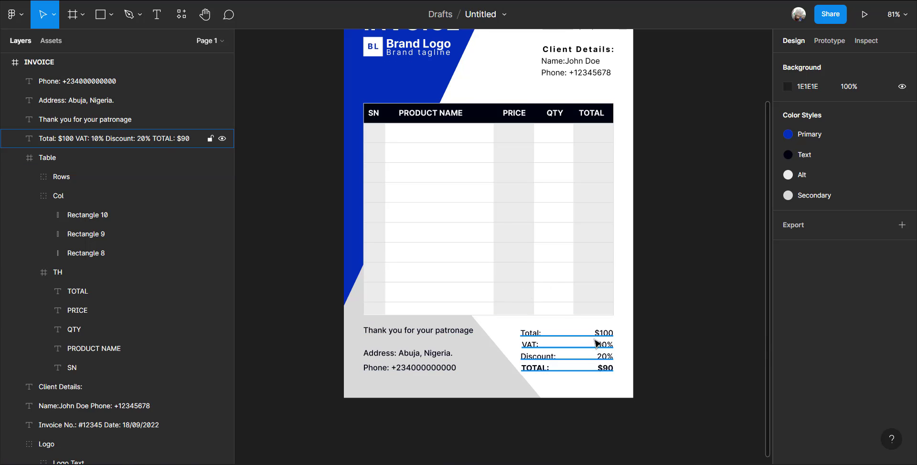
scroll(597, 343, up, 8)
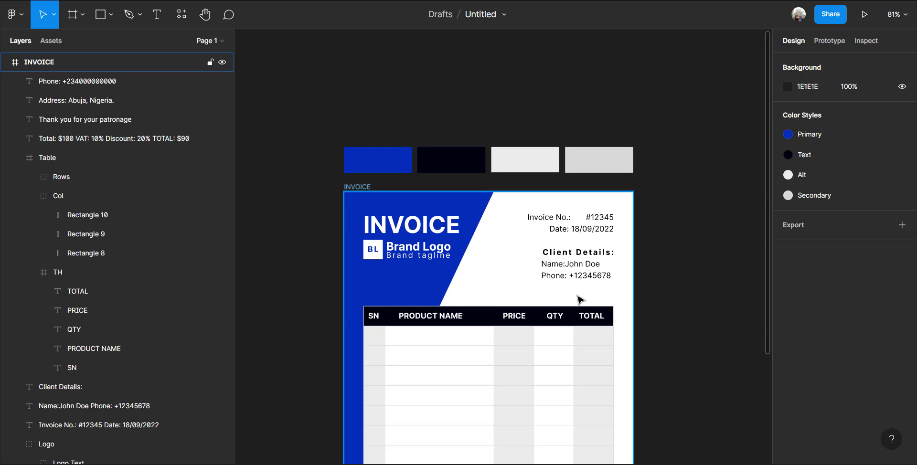
Widen the gap between "Invoice No.:" and the invoice number in the header with extra spaces.
scroll(568, 218, up, 2)
scroll(568, 216, up, 6)
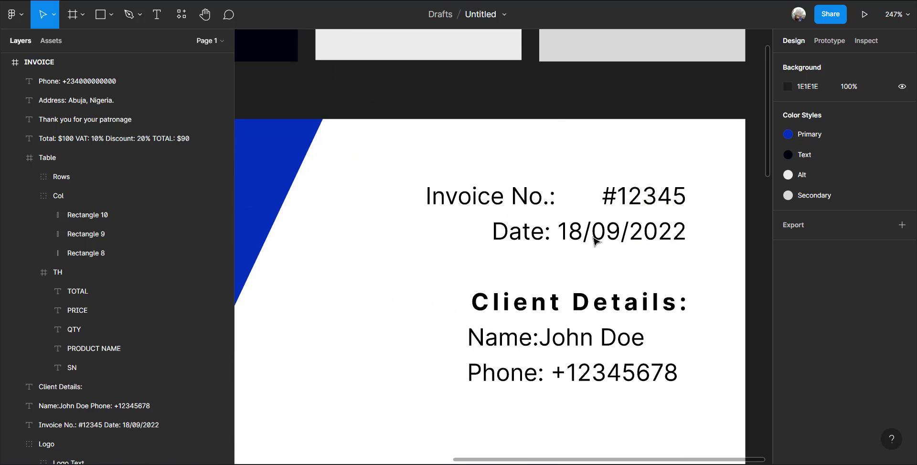
double_click(613, 205)
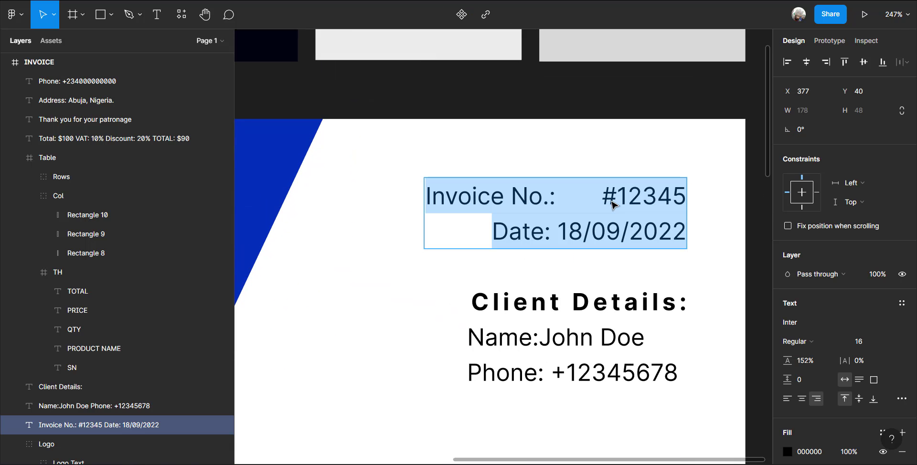
click(616, 195)
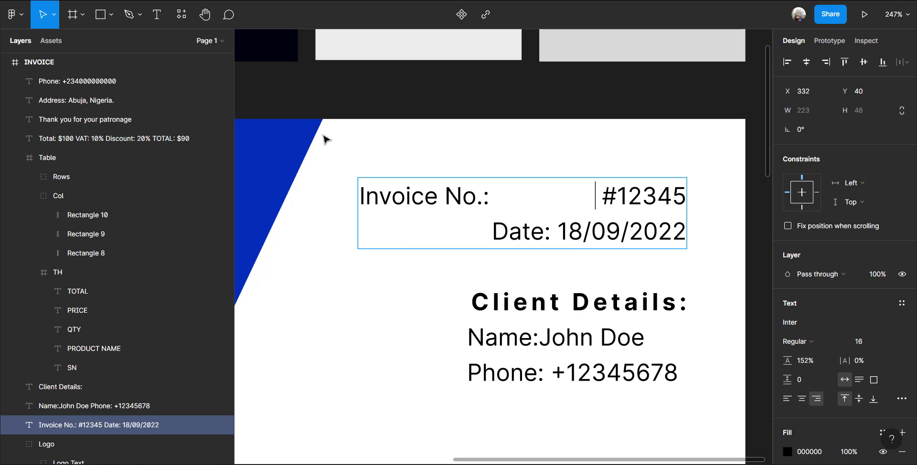
key(Escape)
ctrl+scroll(501, 201, down, 5)
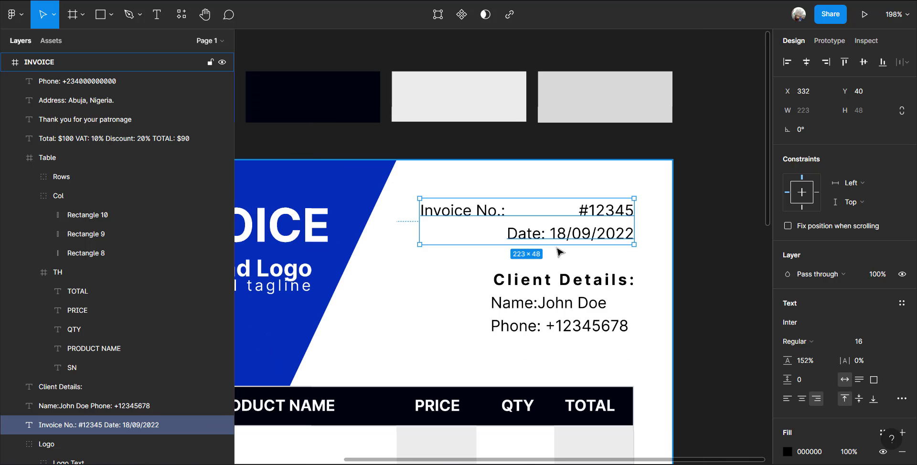
scroll(487, 230, down, 3)
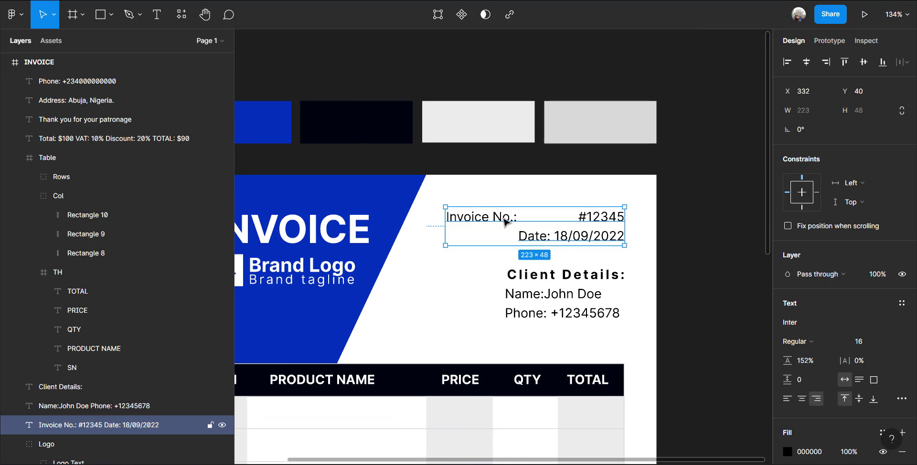
Turn on the six-column layout grid of the INVOICE frame.
key(Escape)
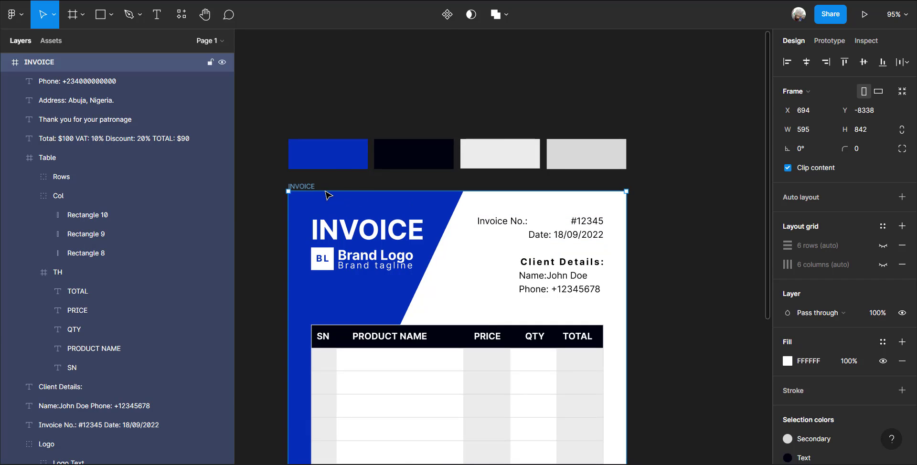
click(882, 265)
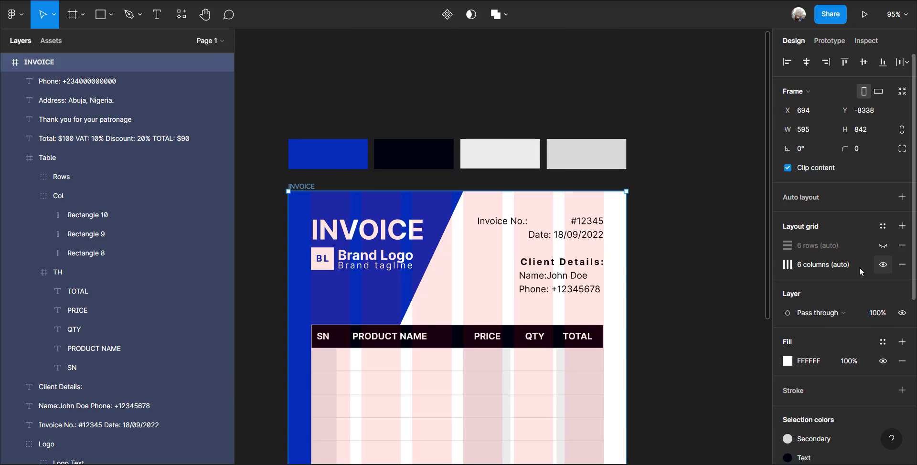
scroll(530, 263, up, 5)
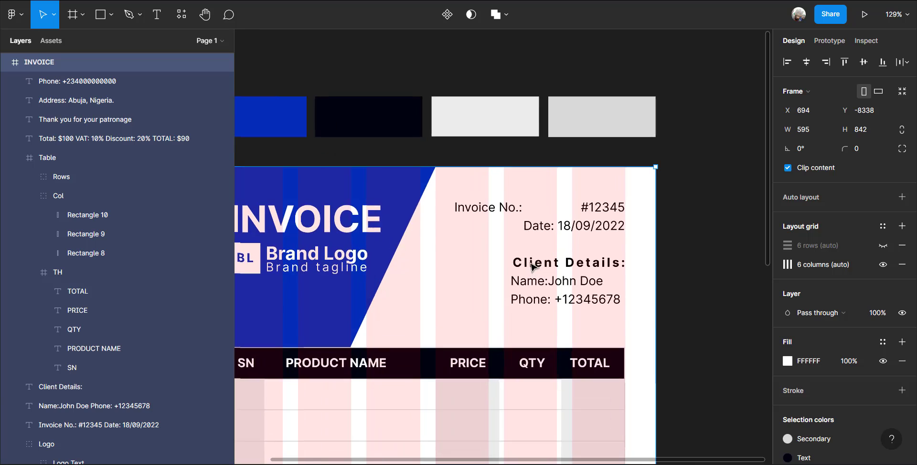
scroll(531, 266, up, 5)
Pad the "Invoice No.:" and "Date:" lines with spaces so both labels start at the fourth grid column.
double_click(579, 164)
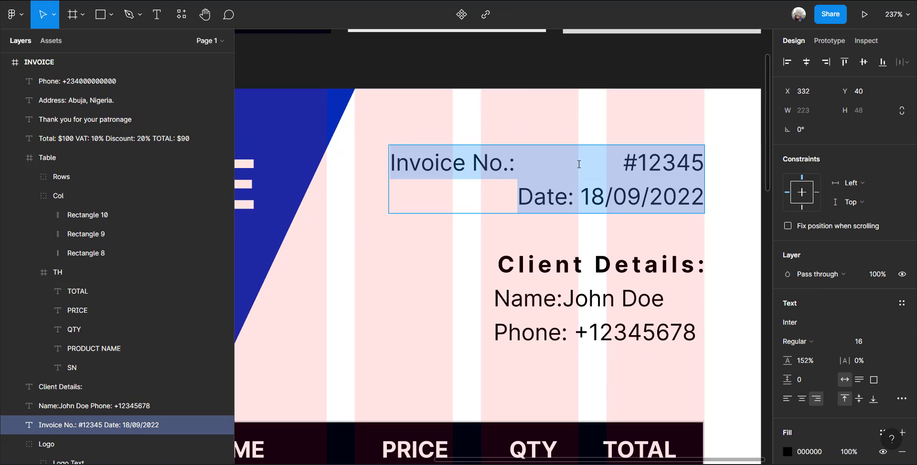
click(578, 164)
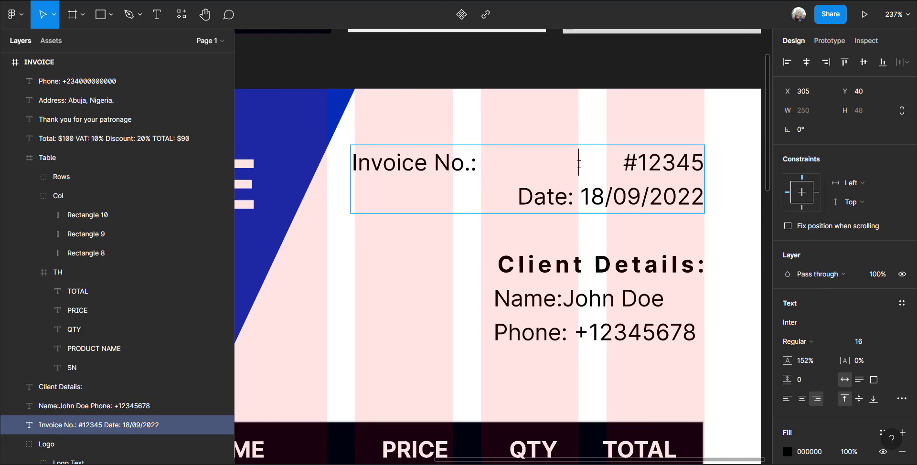
key(BackSpace)
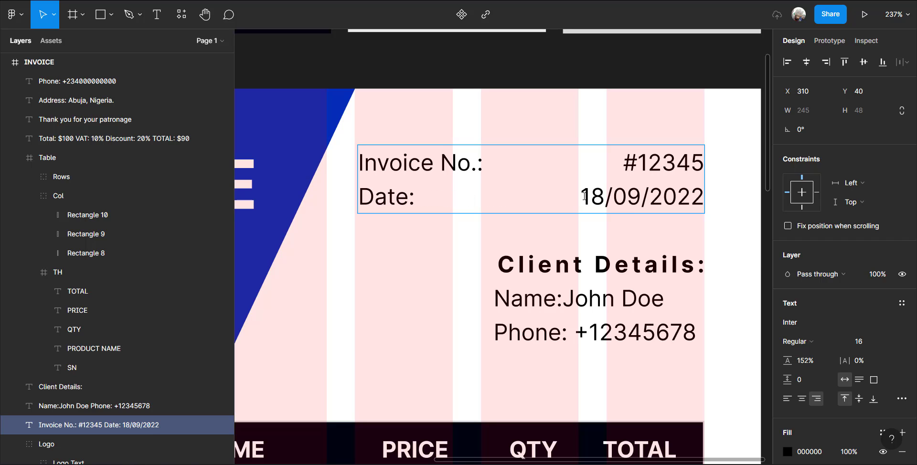
key(BackSpace)
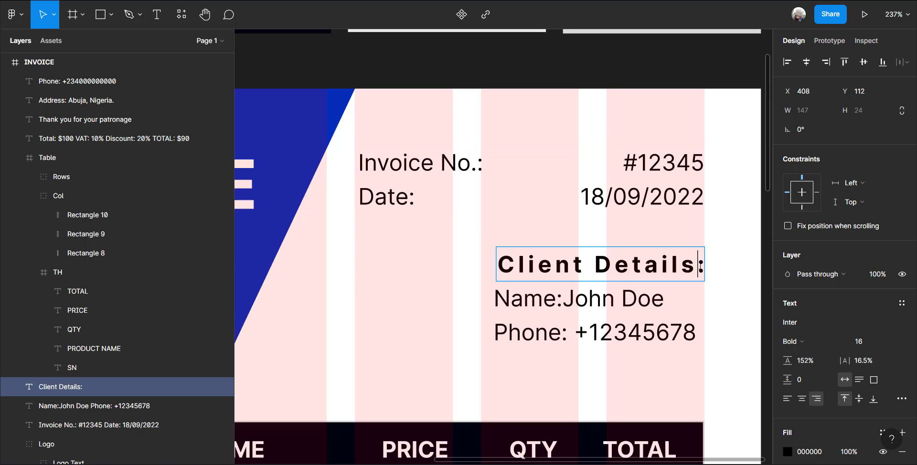
Set the letter spacing of the "Client Details:" heading to 22%.
double_click(700, 266)
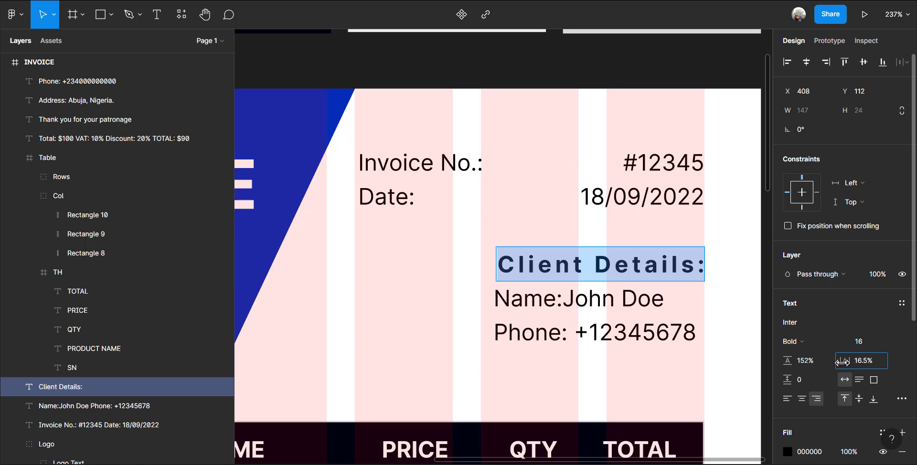
drag(841, 362, 844, 361)
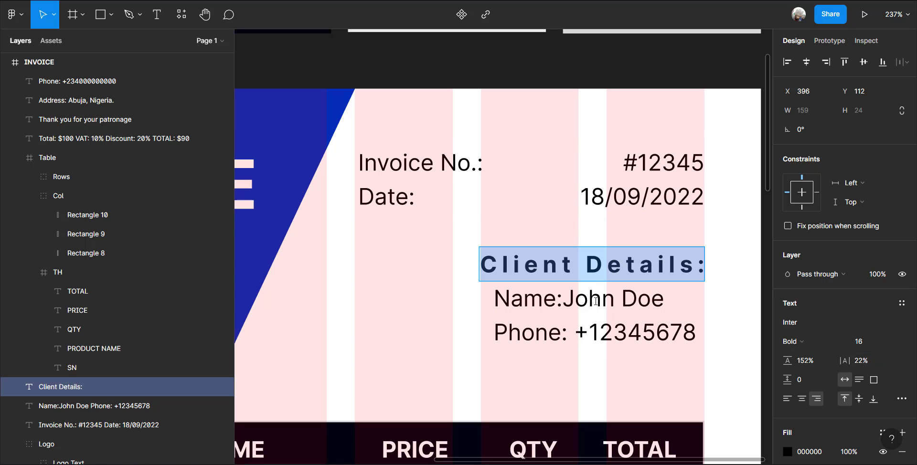
Add spaces after "Name:" and "Phone:" in the client details so both values line up at their right ends.
click(585, 310)
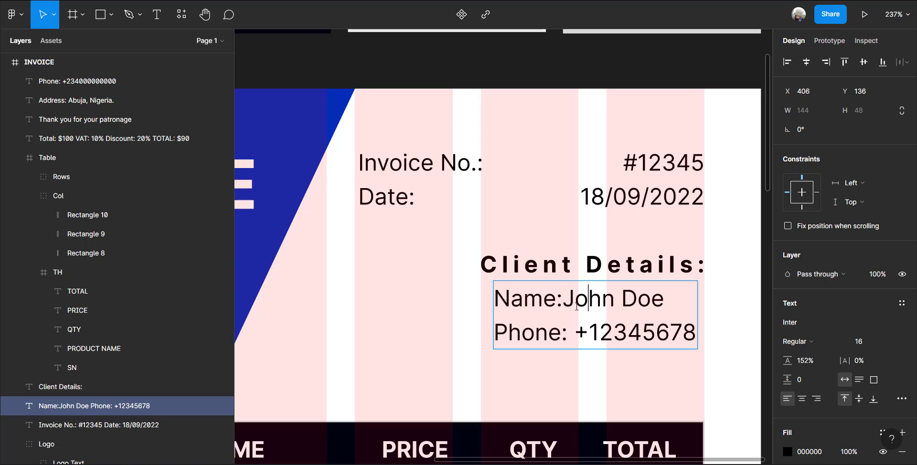
click(568, 301)
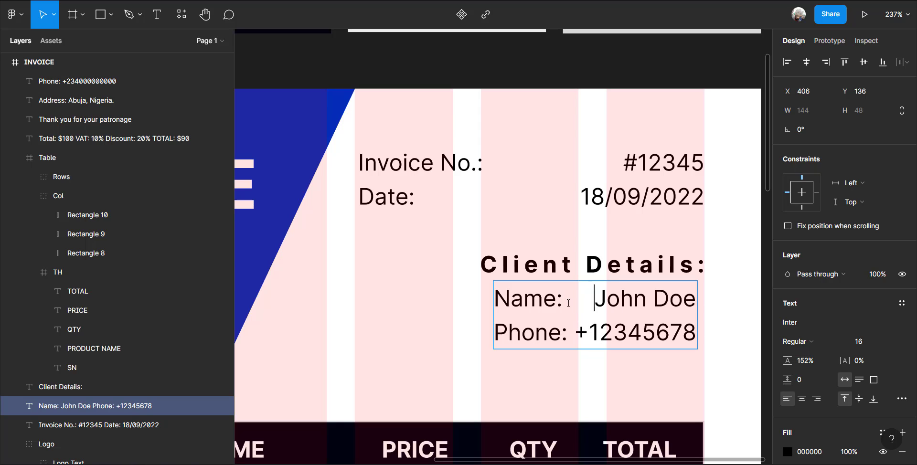
click(577, 332)
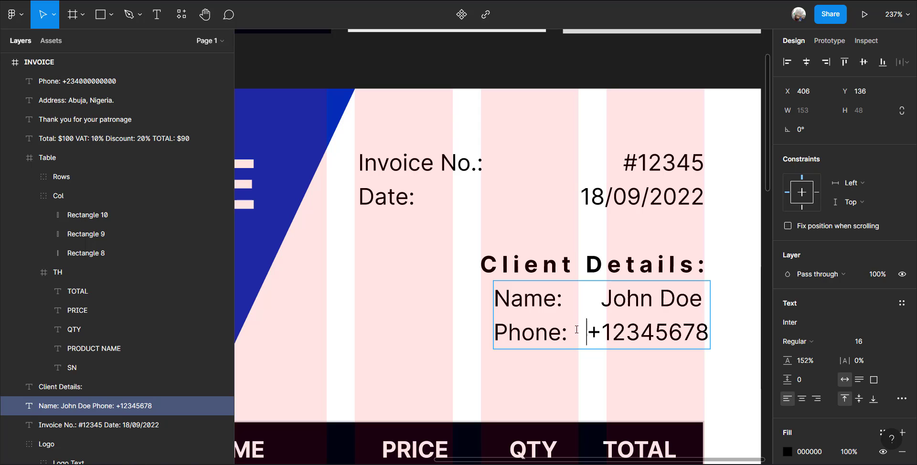
click(602, 298)
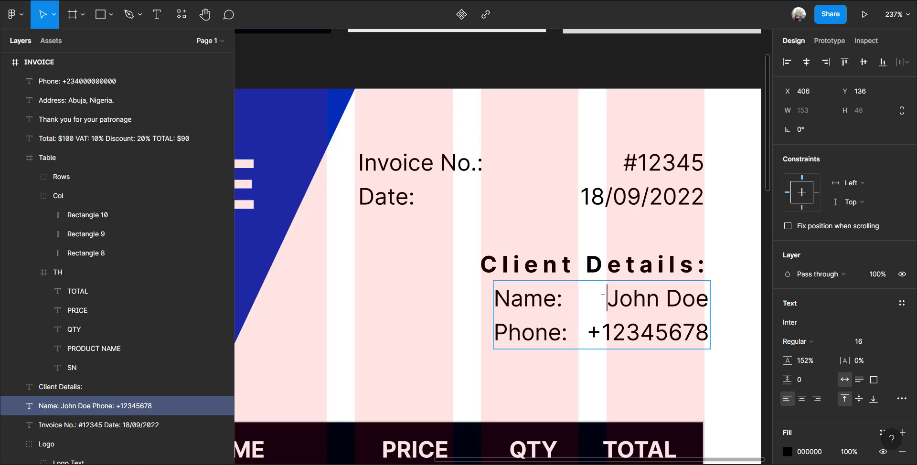
Move the client name and phone text to X 398, Y 137, widen it to 157 and space both values out to its right edge.
drag(634, 310, 622, 310)
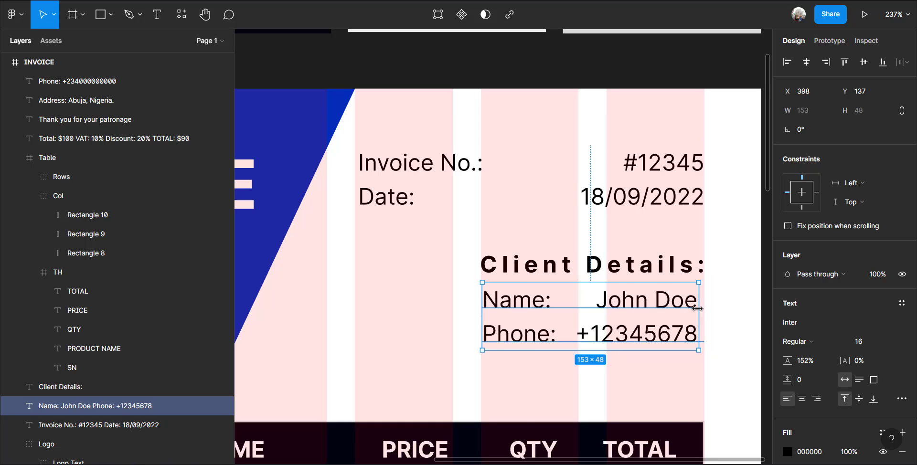
drag(697, 309, 703, 309)
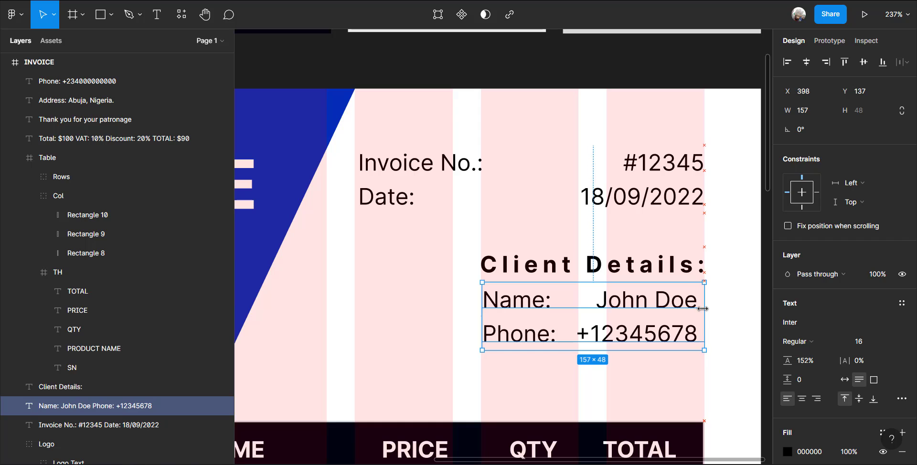
double_click(658, 304)
click(606, 300)
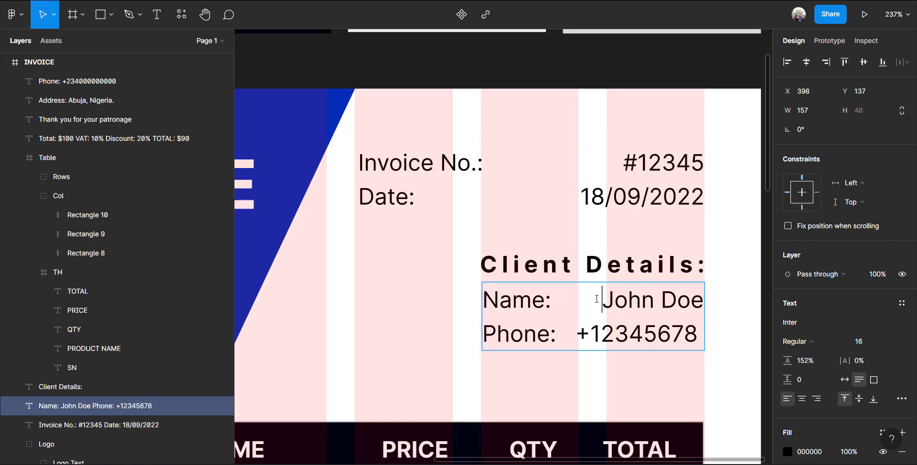
click(576, 334)
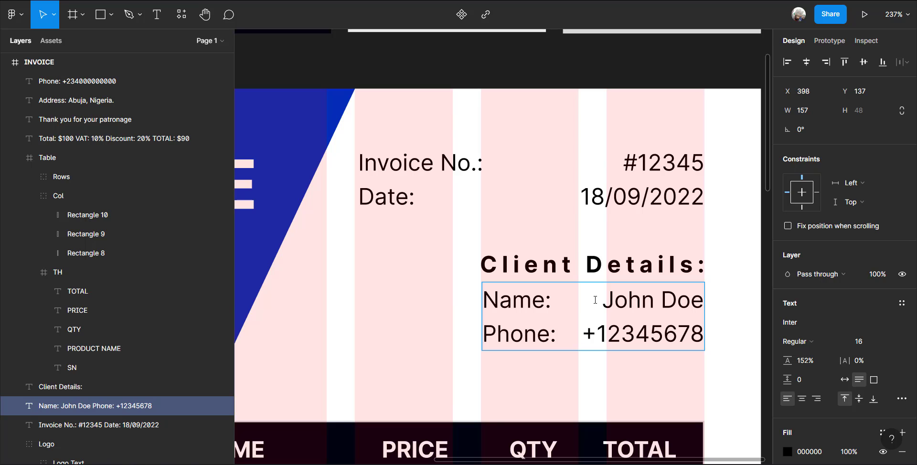
Right-align the client name and phone text and extend its box leftward to X 308 with a width of 247.
triple_click(621, 293)
key(ctrl+a)
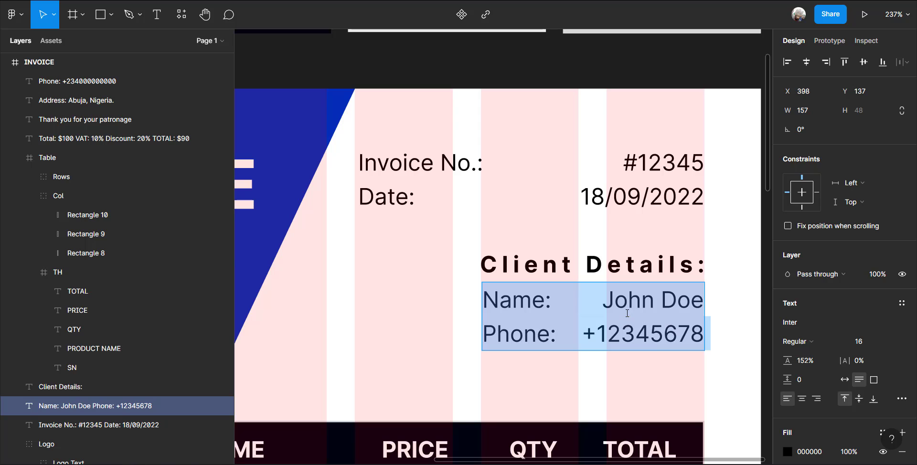
click(816, 400)
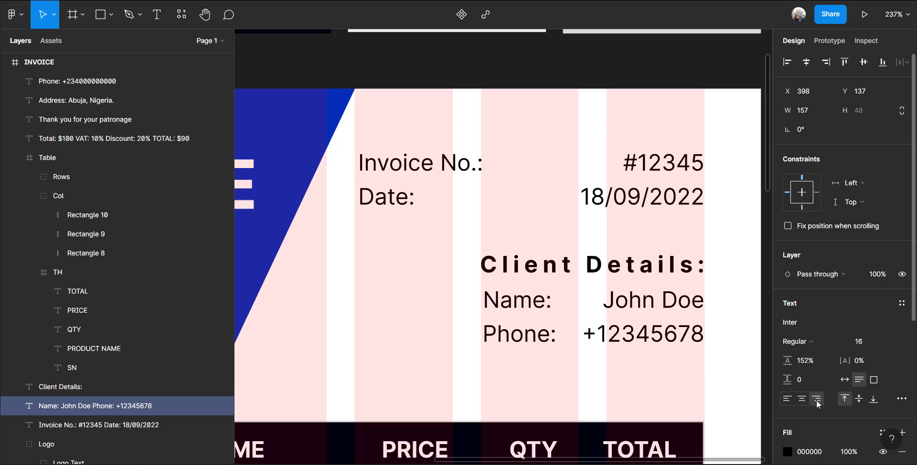
click(591, 299)
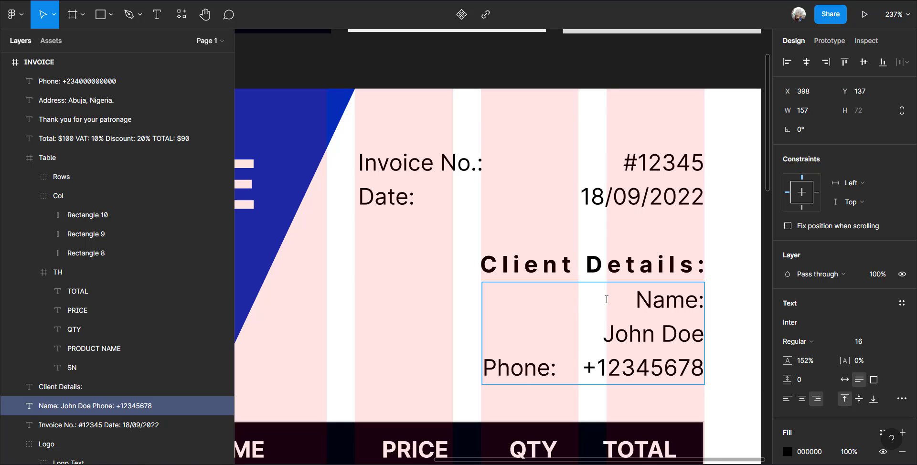
key(Escape)
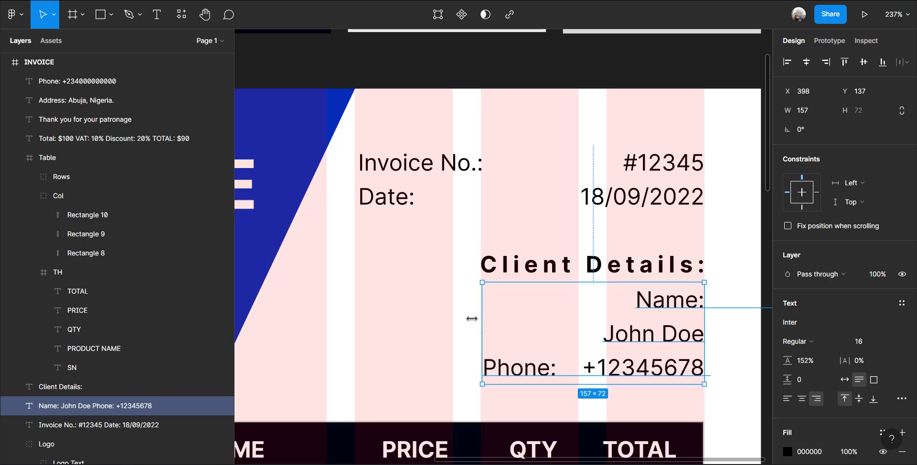
drag(472, 316, 354, 304)
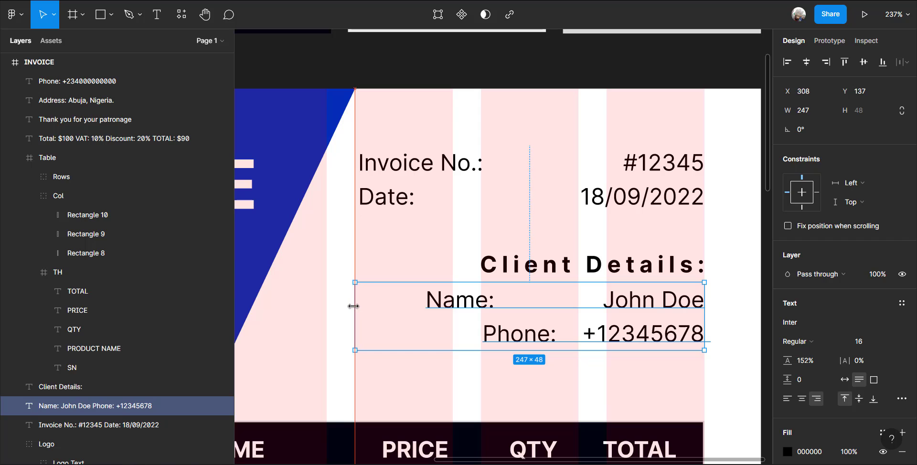
Fill the gaps before the client's name and phone number with spaces until "Name:" and "Phone:" reach the box's left edge.
double_click(552, 305)
click(612, 297)
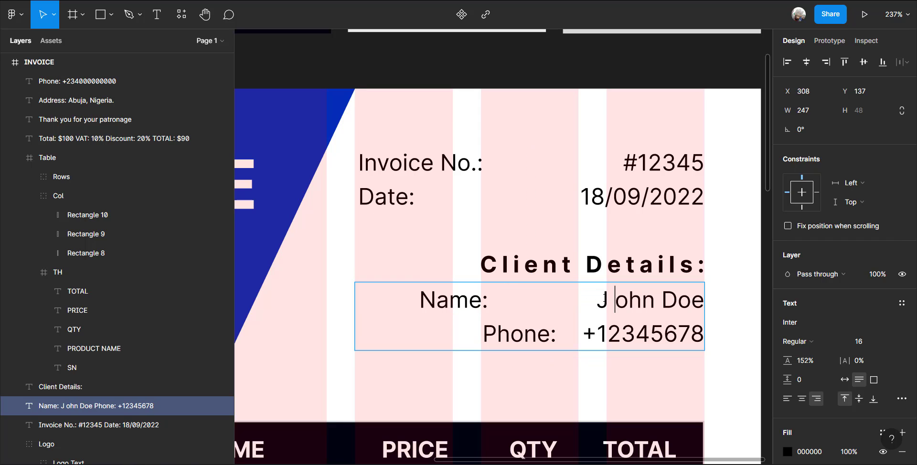
key(BackSpace)
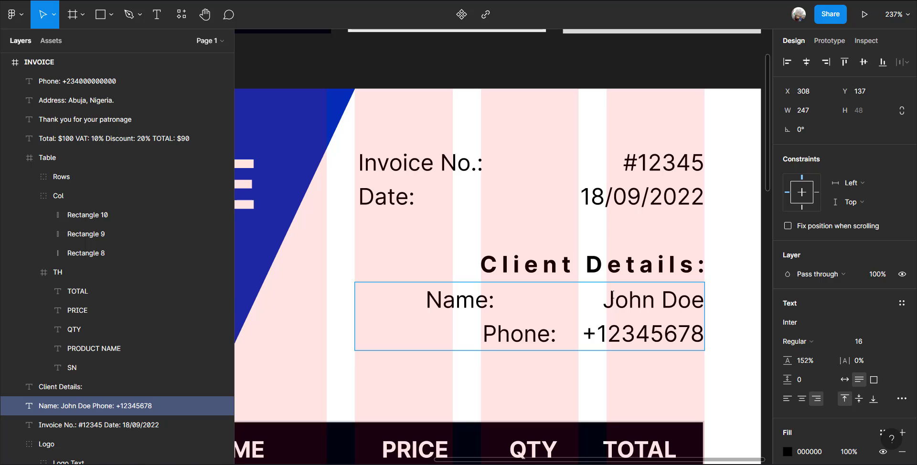
click(607, 305)
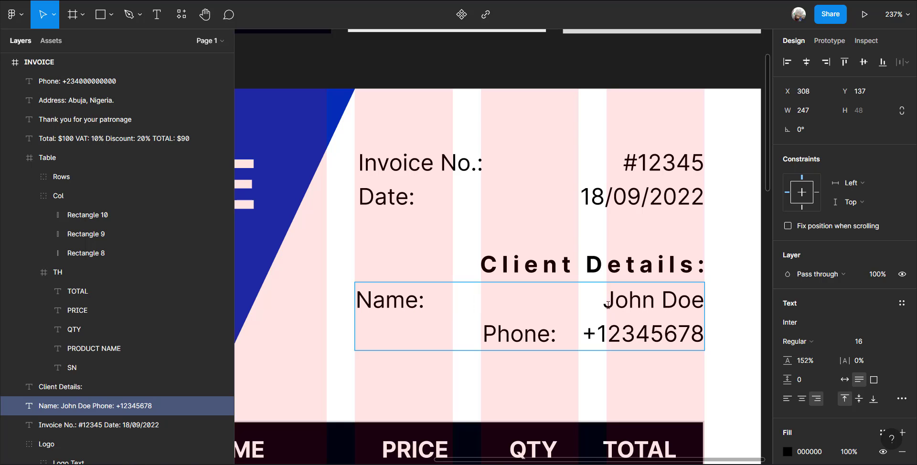
click(582, 334)
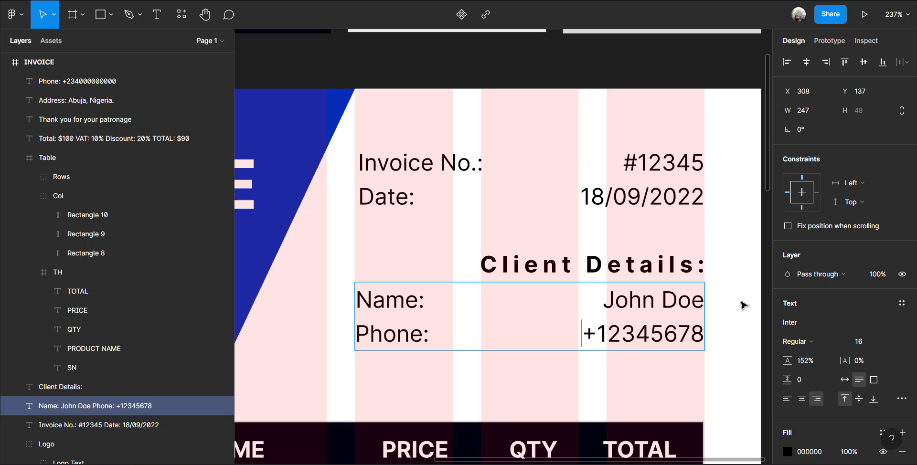
key(Escape)
ctrl+scroll(719, 336, down, 1)
scroll(700, 345, down, 4)
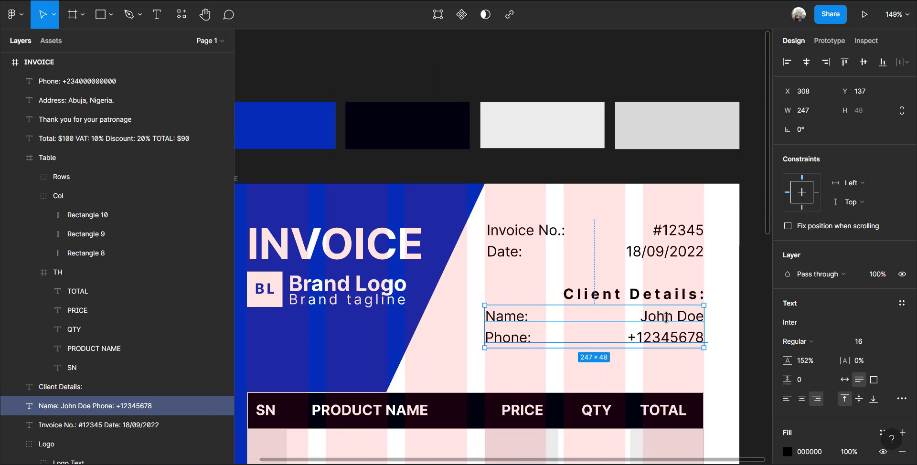
double_click(639, 317)
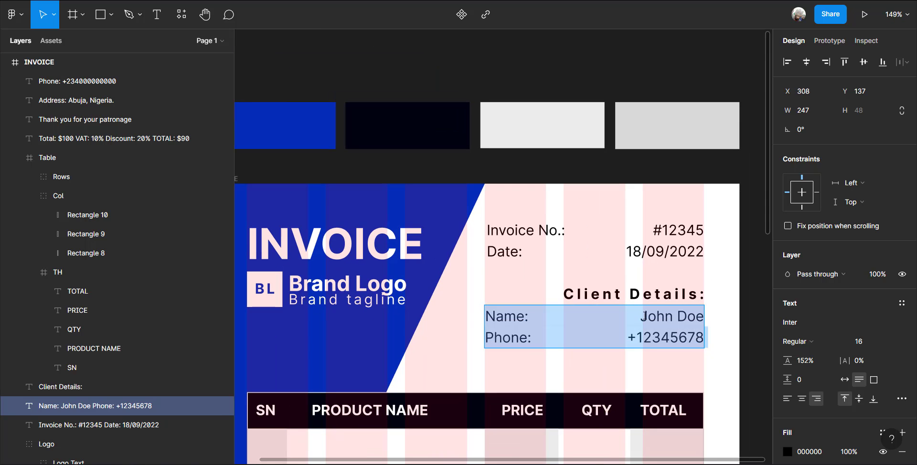
click(641, 316)
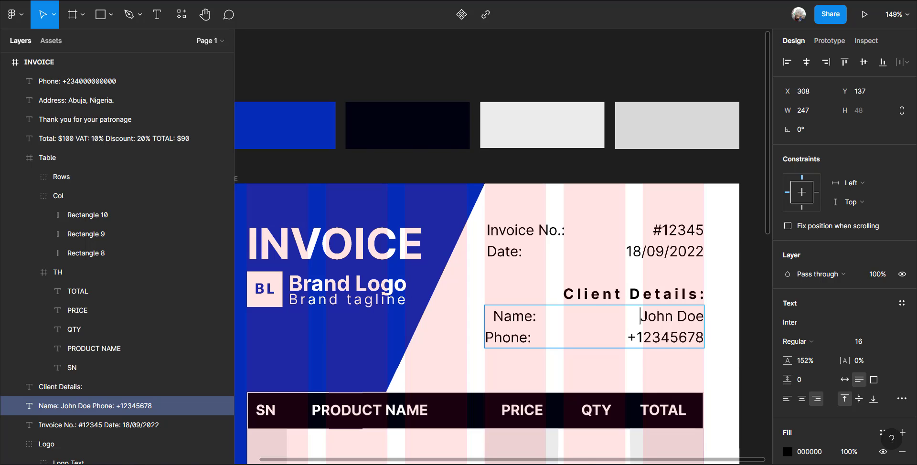
key(ctrl+a)
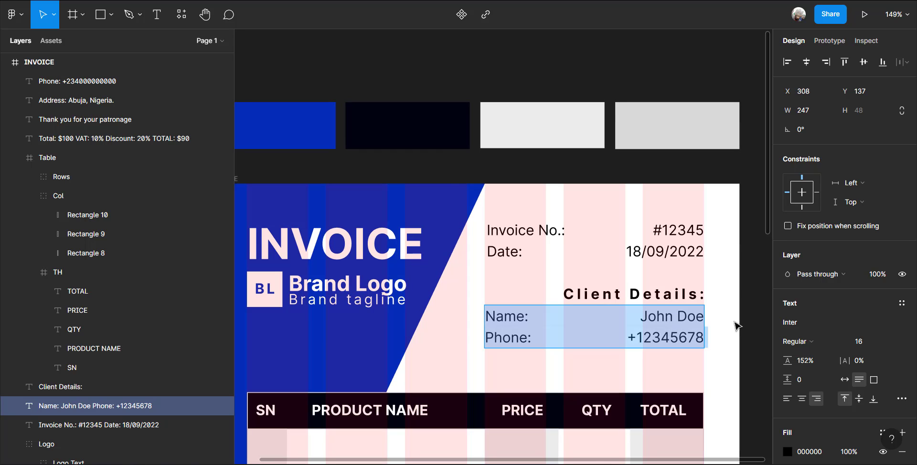
key(Escape)
Increase the letter spacing of the "Client Details:" heading to 62% so it spans the width of the text below.
scroll(724, 325, down, 3)
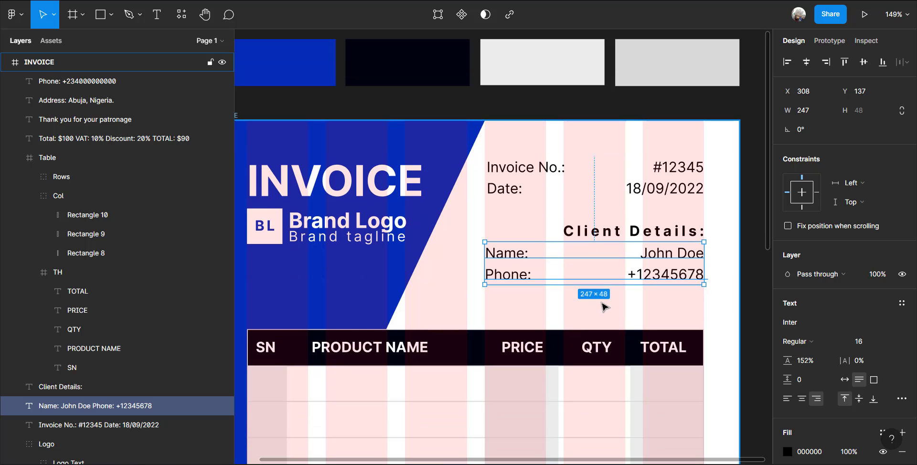
scroll(602, 302, up, 1)
scroll(604, 304, up, 2)
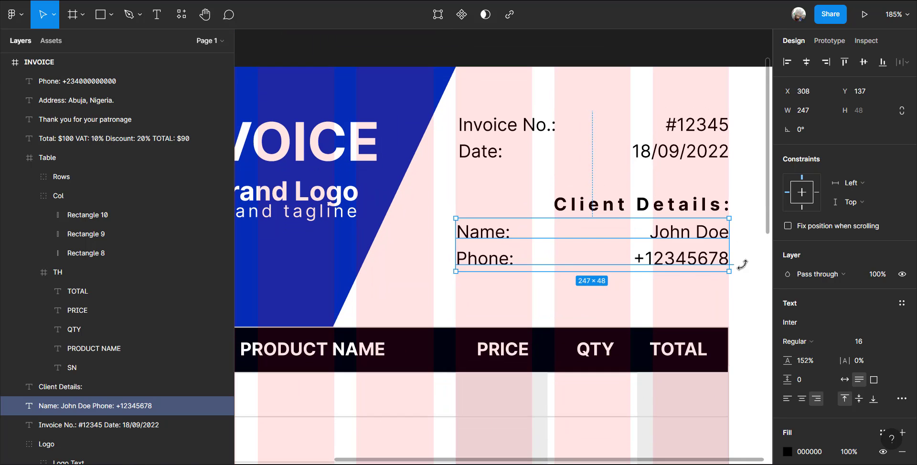
click(746, 268)
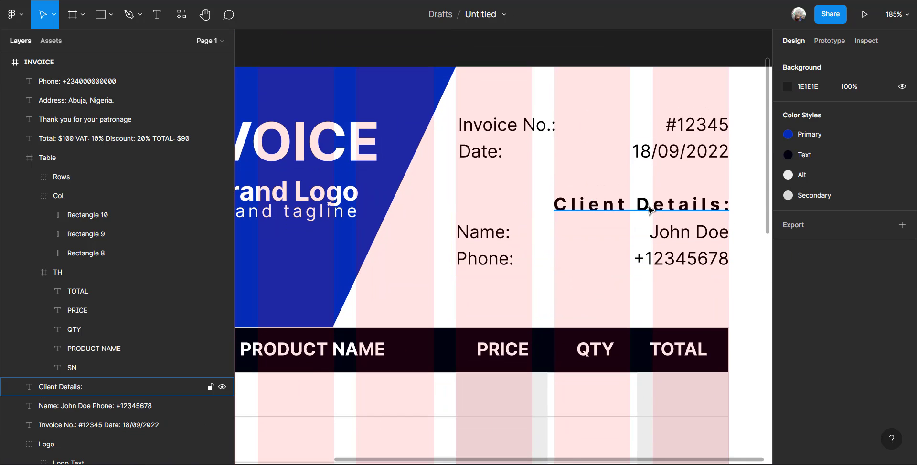
click(649, 209)
double_click(649, 209)
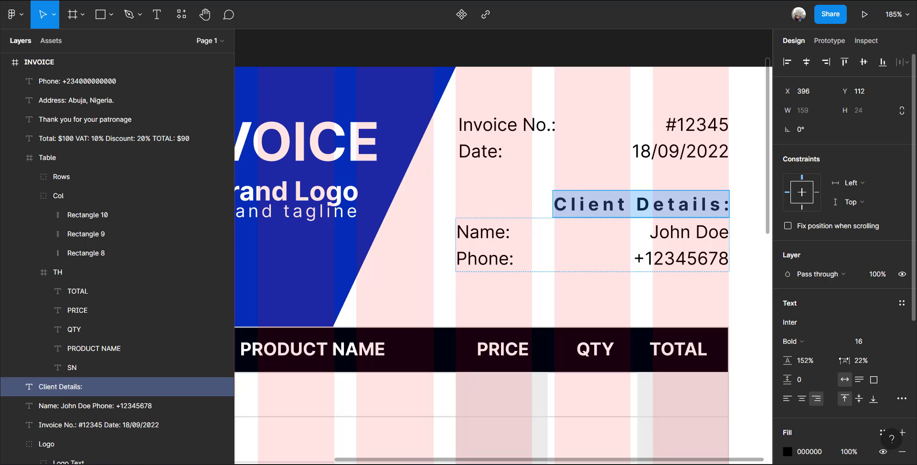
drag(844, 360, 893, 350)
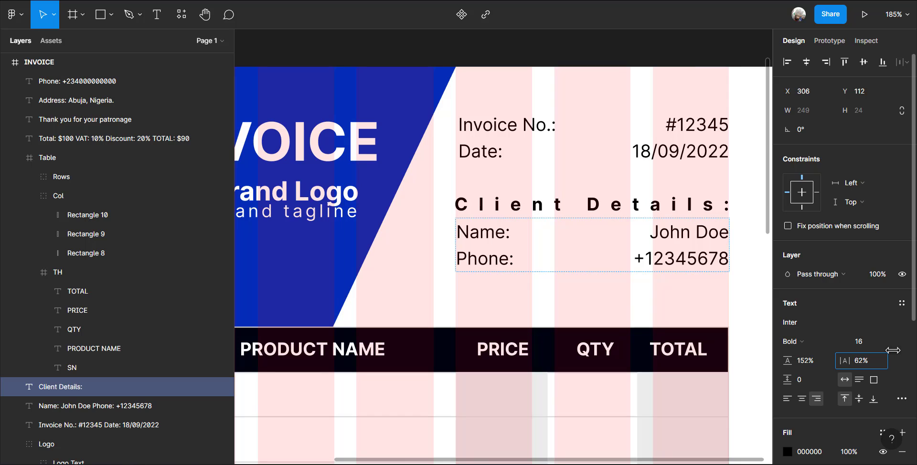
Reduce the letter spacing of the "Client Details:" heading to 21.5%.
key(Escape)
key(Escape)
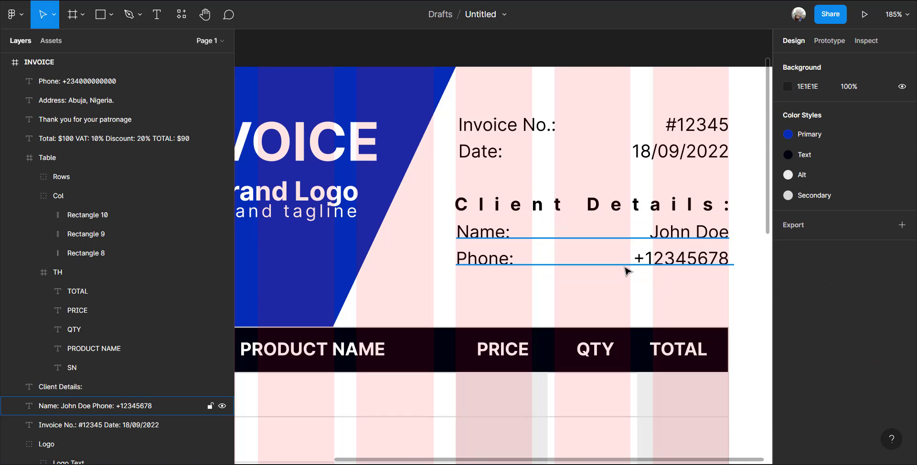
scroll(624, 266, down, 2)
scroll(624, 268, down, 4)
scroll(624, 266, up, 3)
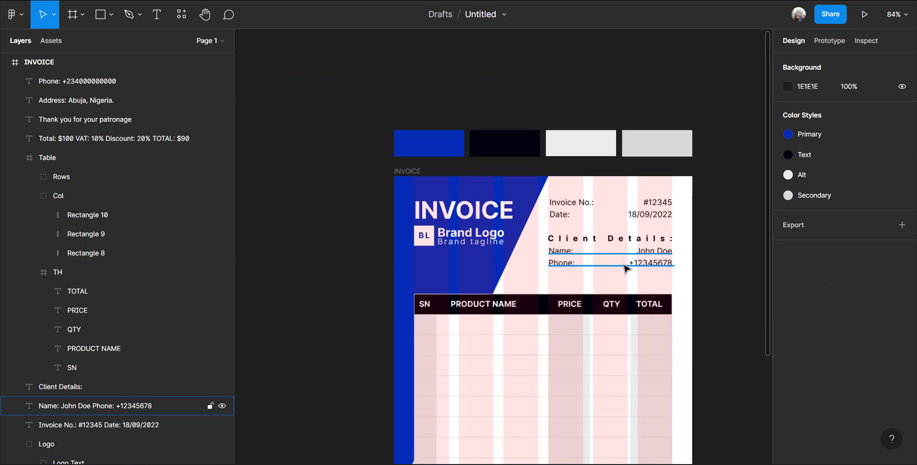
scroll(624, 266, up, 4)
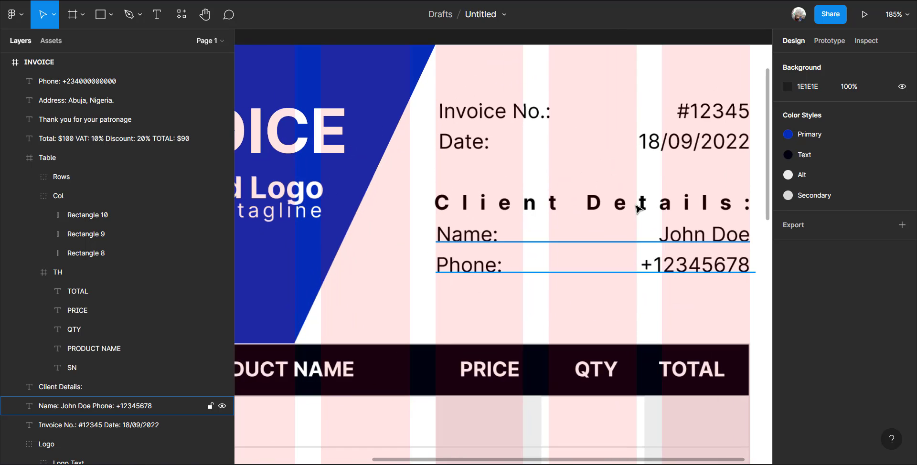
click(638, 209)
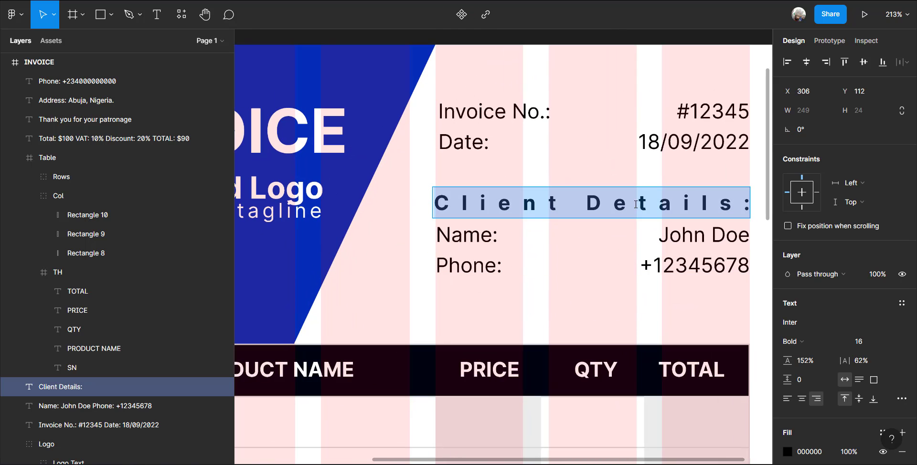
click(865, 362)
text(0)
key(Return)
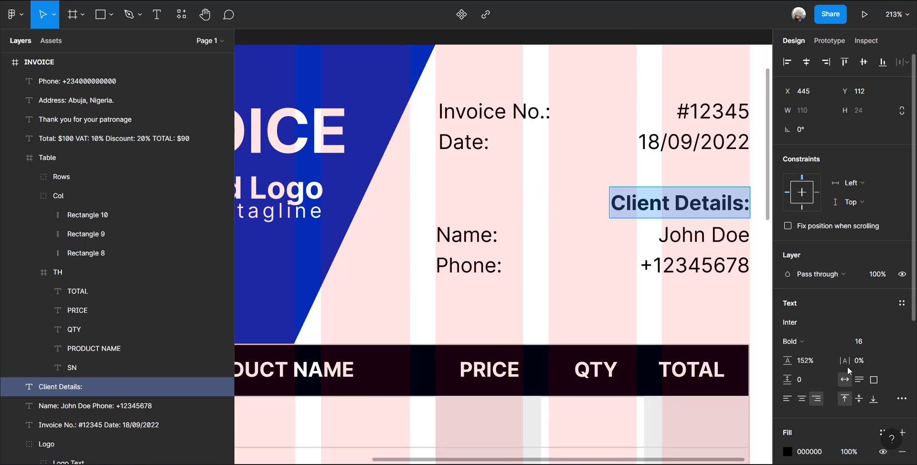
drag(847, 362, 873, 354)
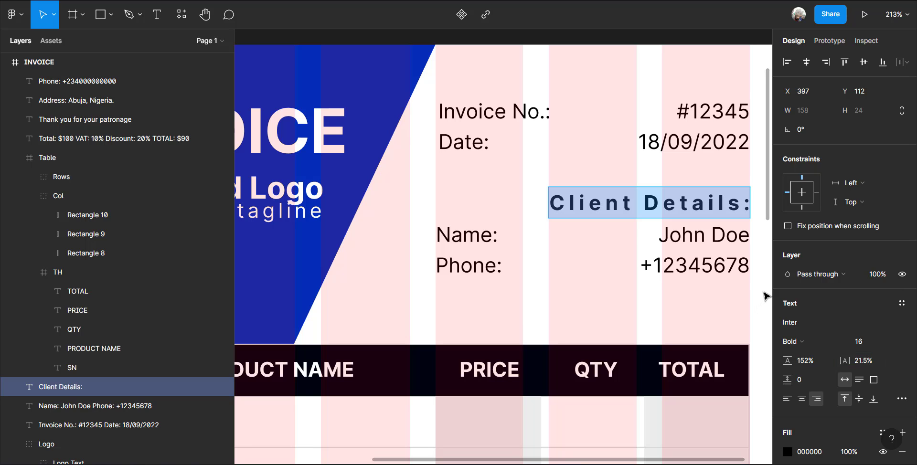
click(741, 289)
Set the font weight of the footer's address and phone lines to Regular.
scroll(519, 284, down, 5)
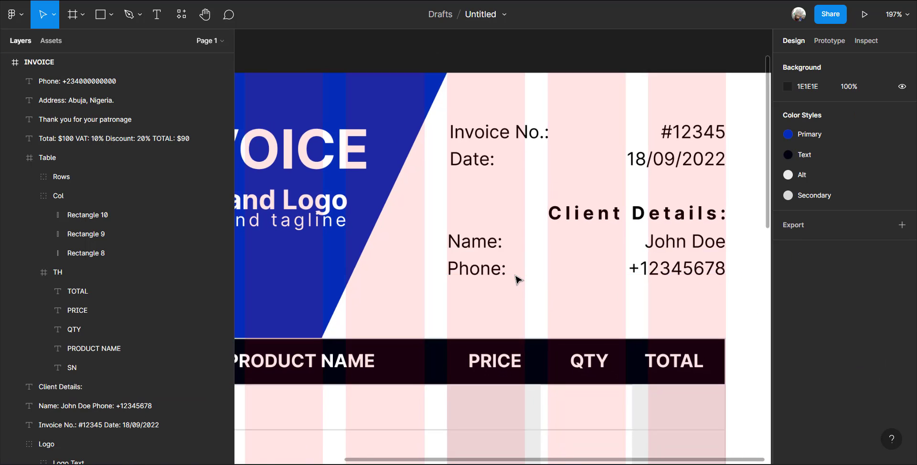
scroll(698, 262, down, 6)
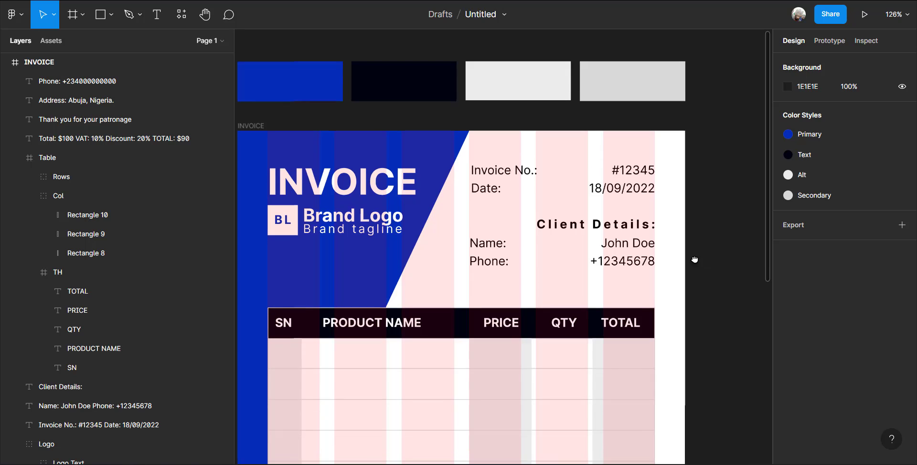
scroll(699, 263, down, 5)
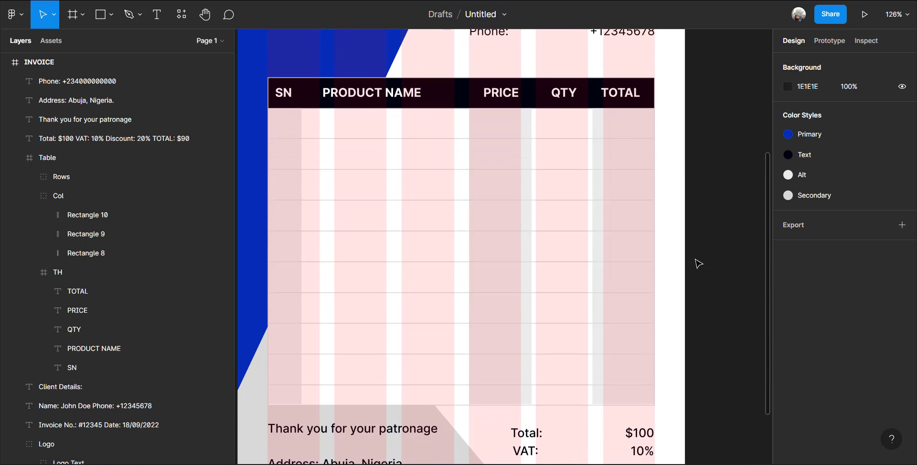
scroll(697, 266, down, 2)
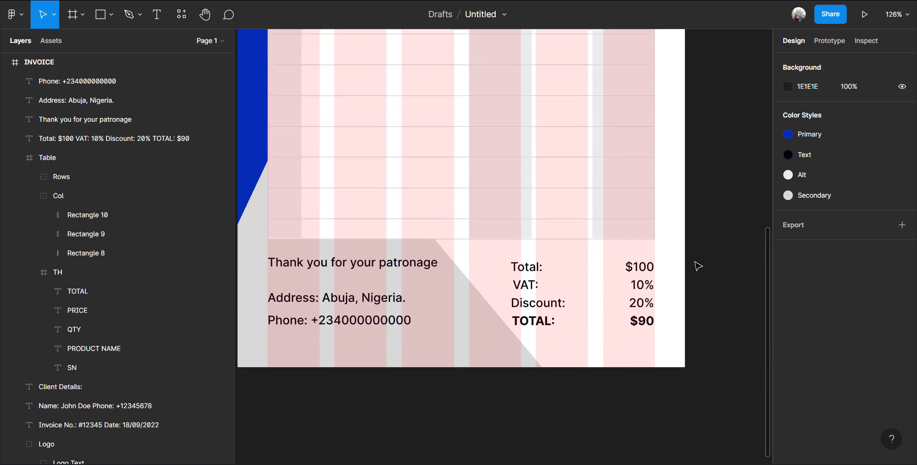
scroll(697, 266, down, 2)
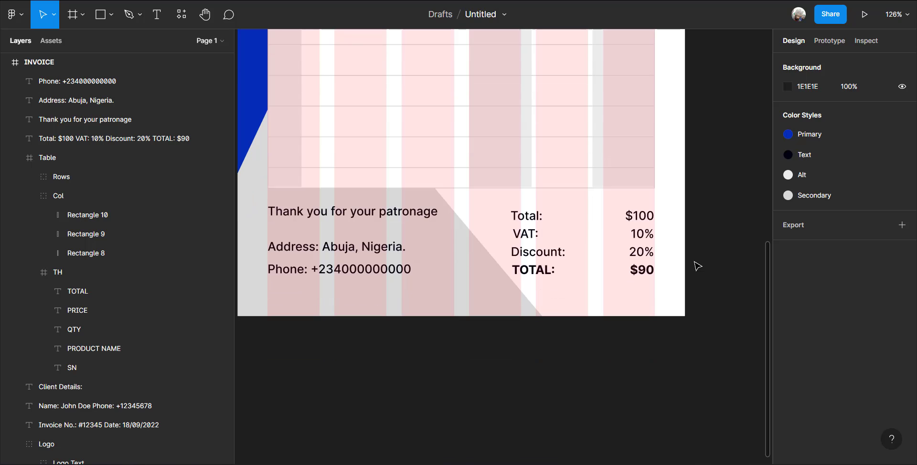
click(366, 208)
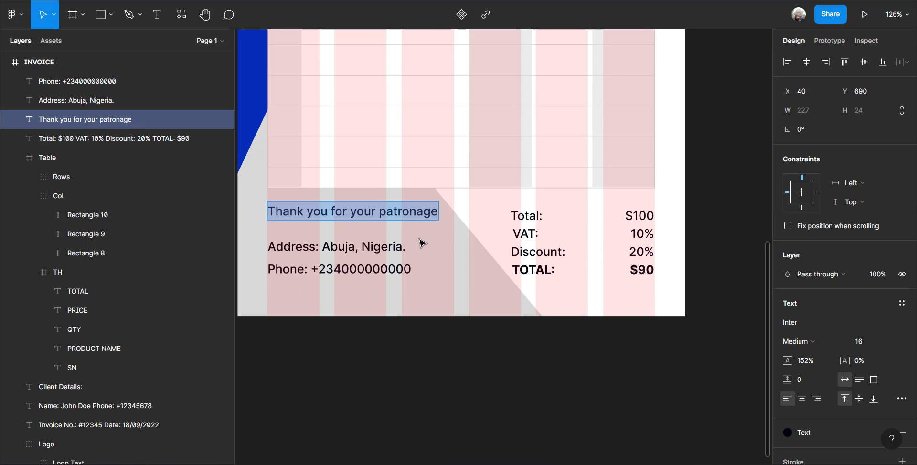
click(380, 269)
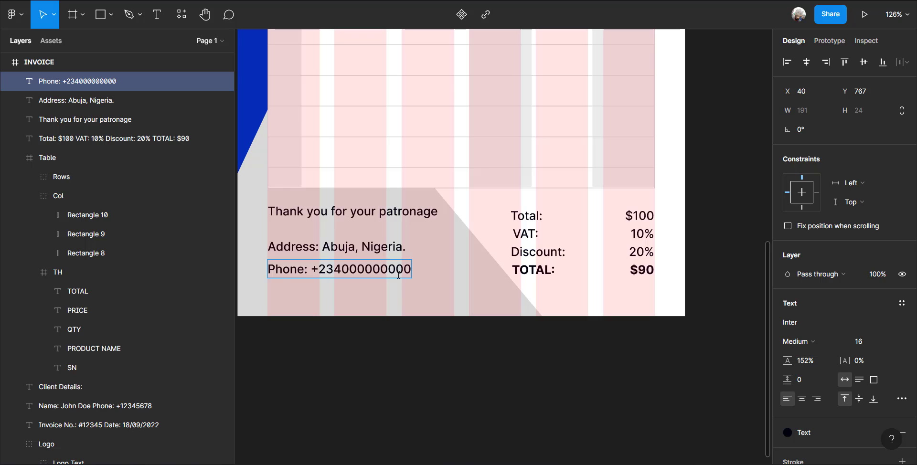
drag(410, 269, 297, 269)
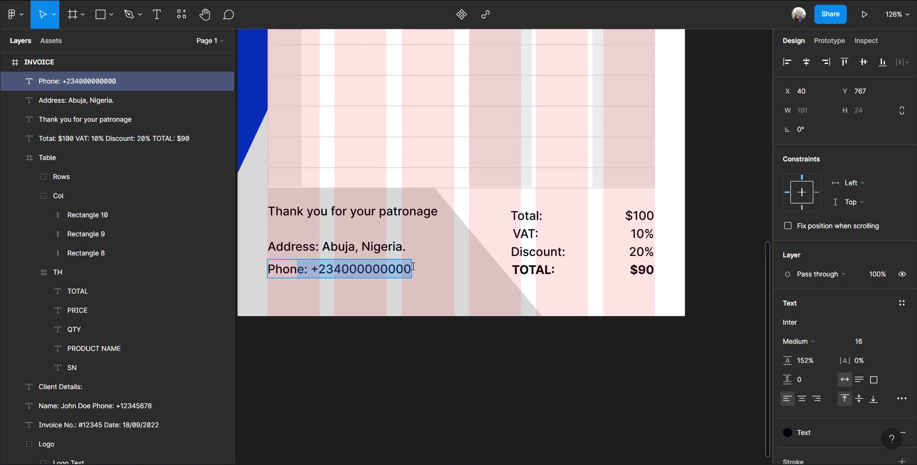
shift+click(377, 244)
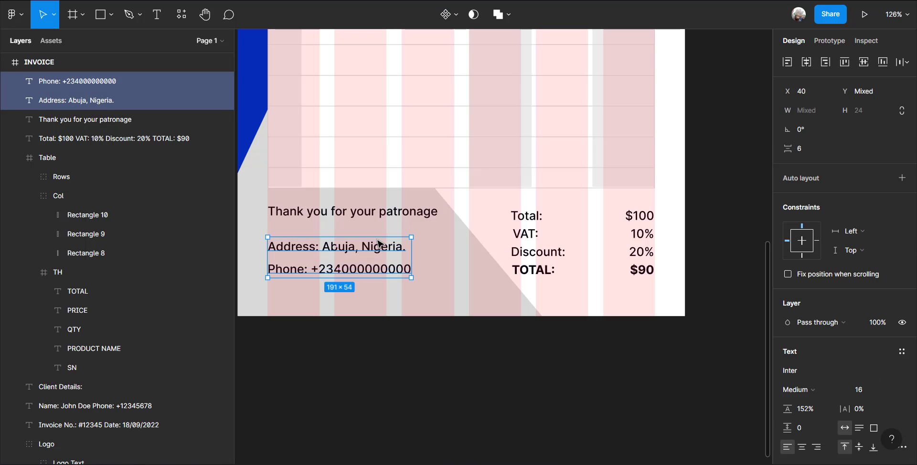
click(796, 389)
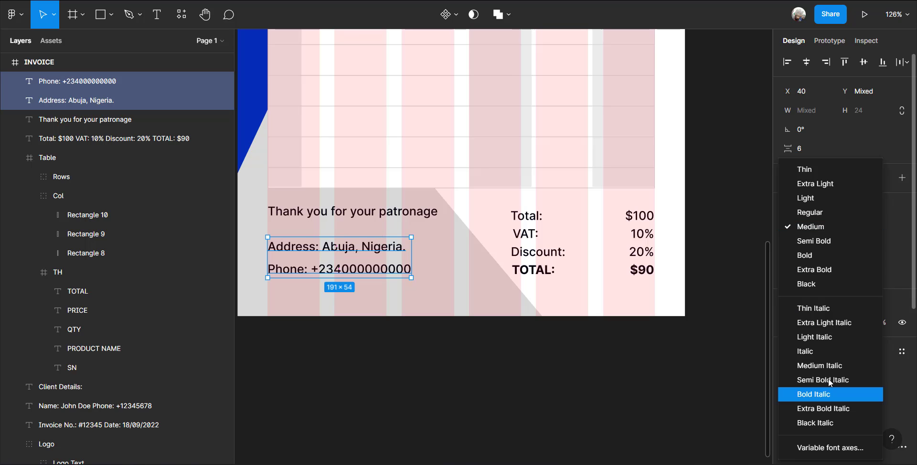
click(815, 215)
Set the whole totals text block in the footer to Regular weight.
click(558, 254)
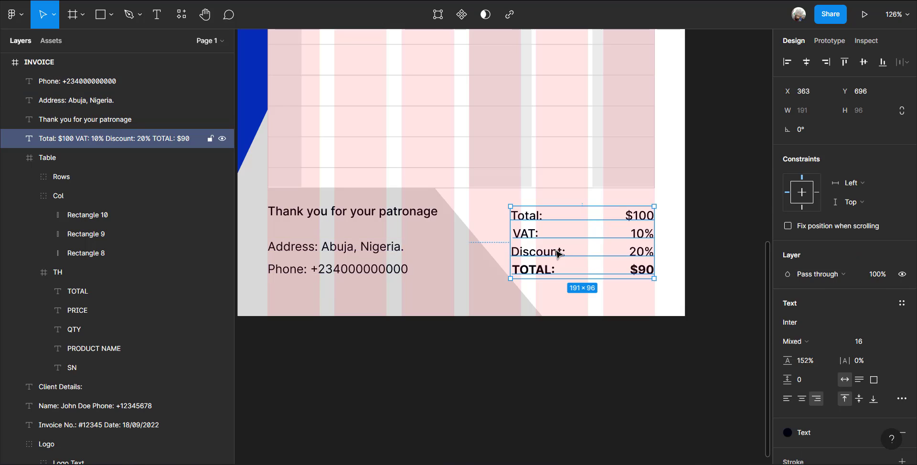
click(826, 343)
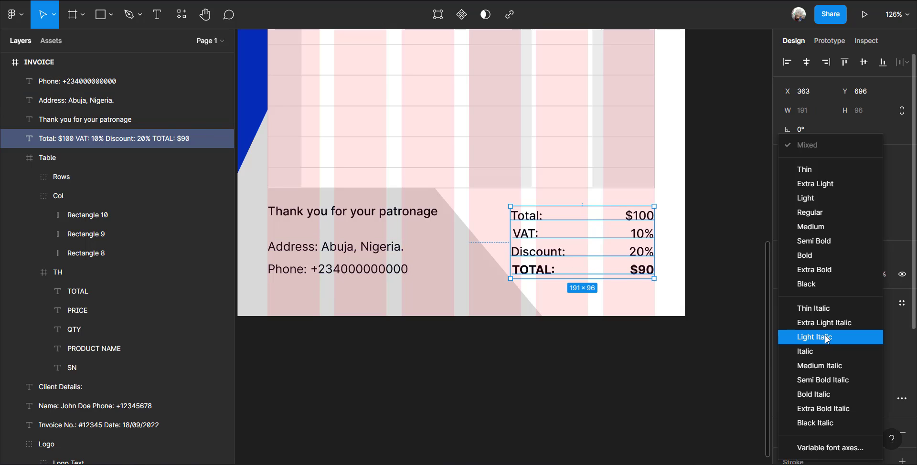
click(823, 213)
key(Escape)
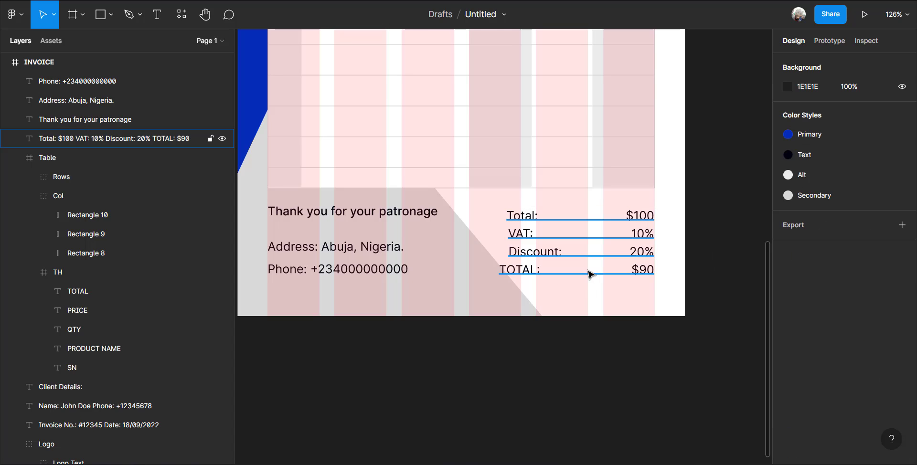
Set the "TOTAL: $90" line of the footer's totals block to Bold.
click(517, 270)
double_click(516, 268)
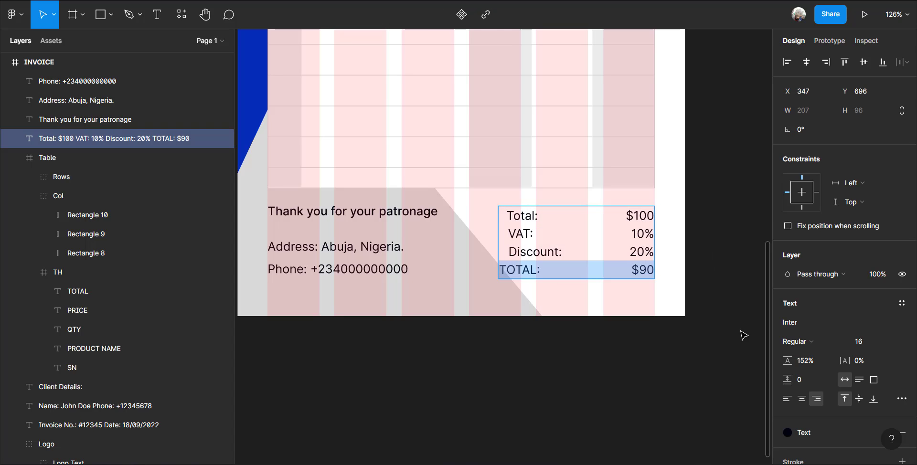
click(834, 344)
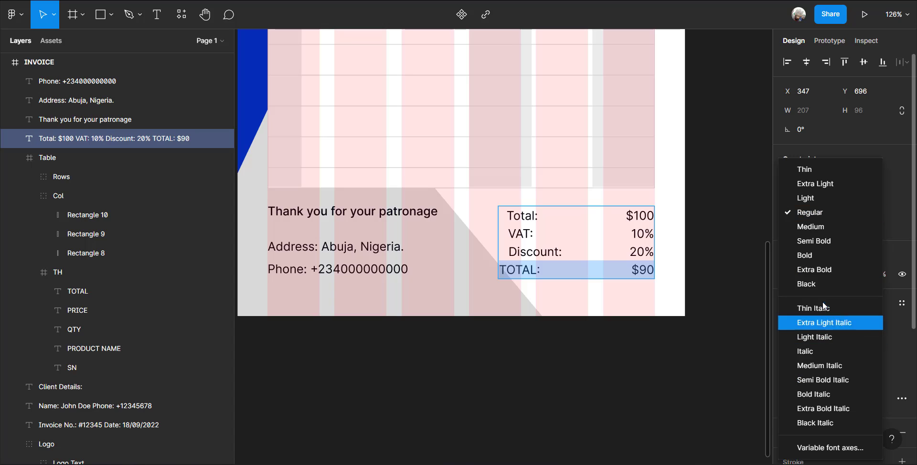
click(809, 255)
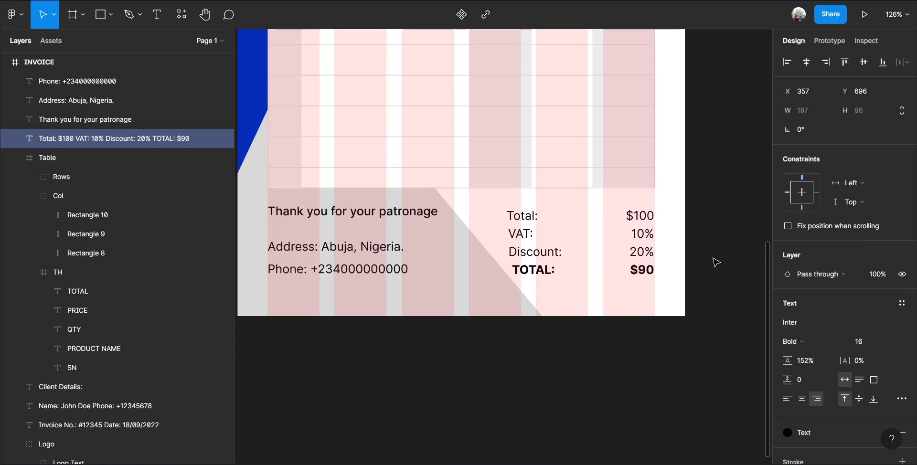
key(Escape)
Widen the gap between "TOTAL:" and "$90" so the label lines up with the labels above it.
double_click(518, 272)
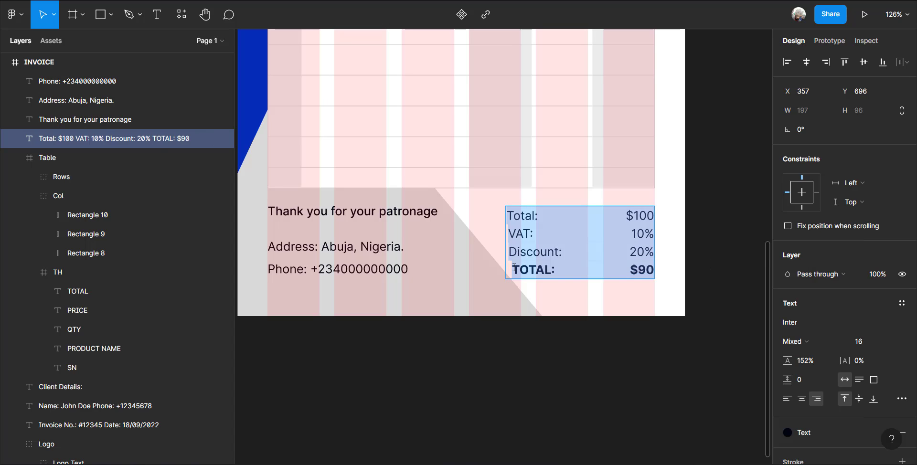
click(518, 272)
key(BackSpace)
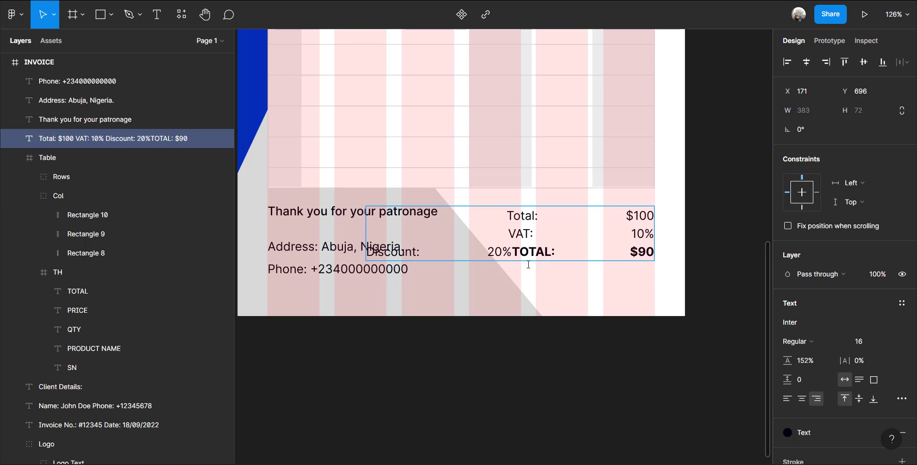
key(Return)
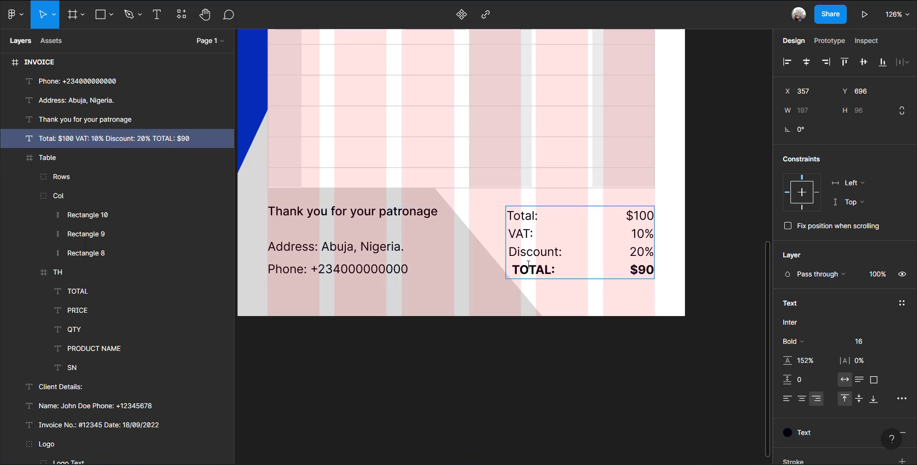
key(Delete)
key(Escape)
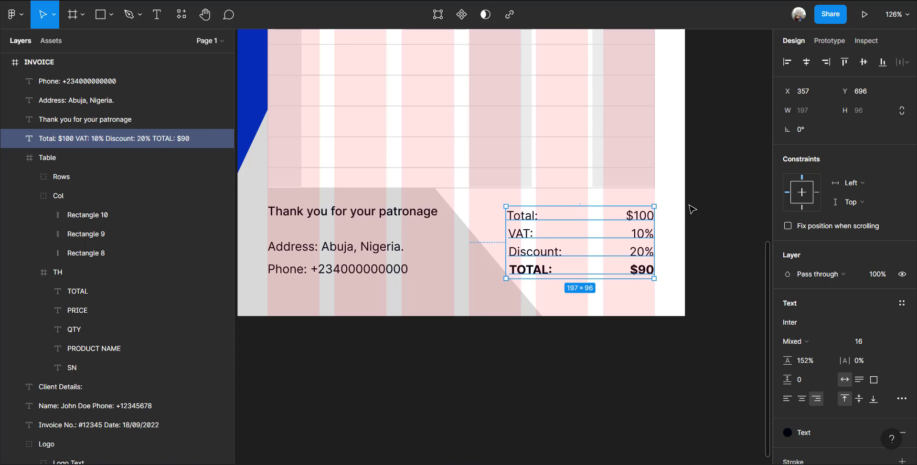
key(Escape)
scroll(608, 255, down, 5)
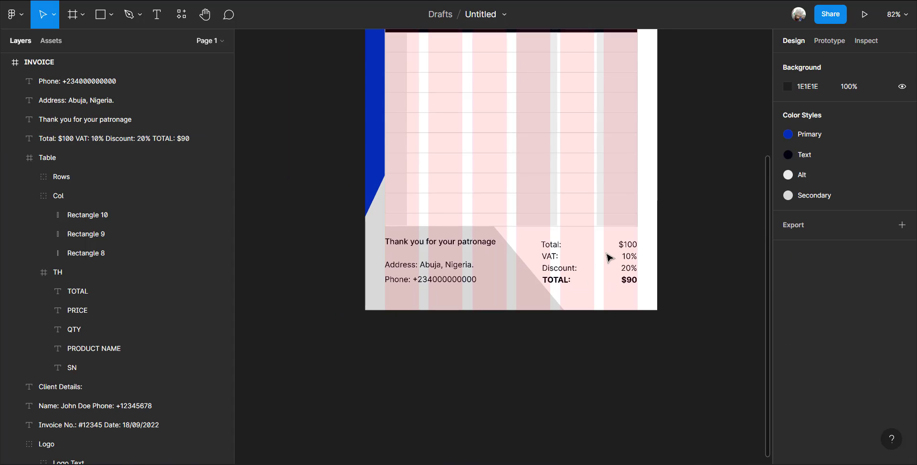
scroll(608, 258, up, 3)
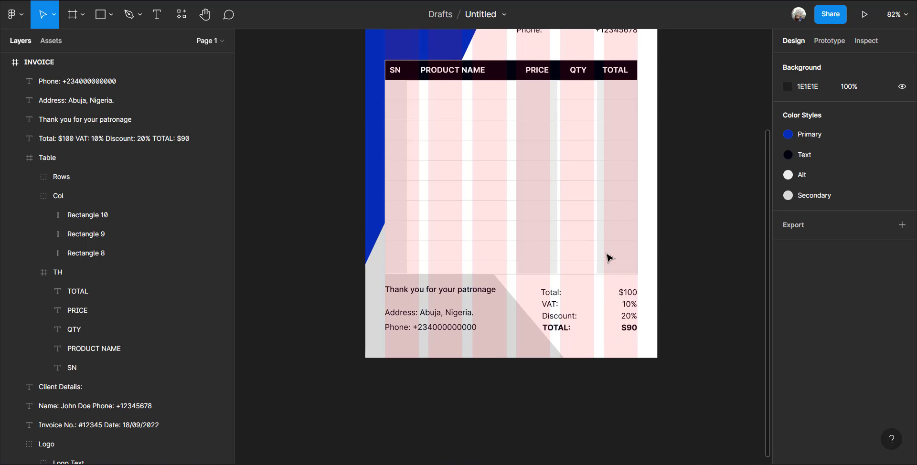
scroll(608, 258, up, 4)
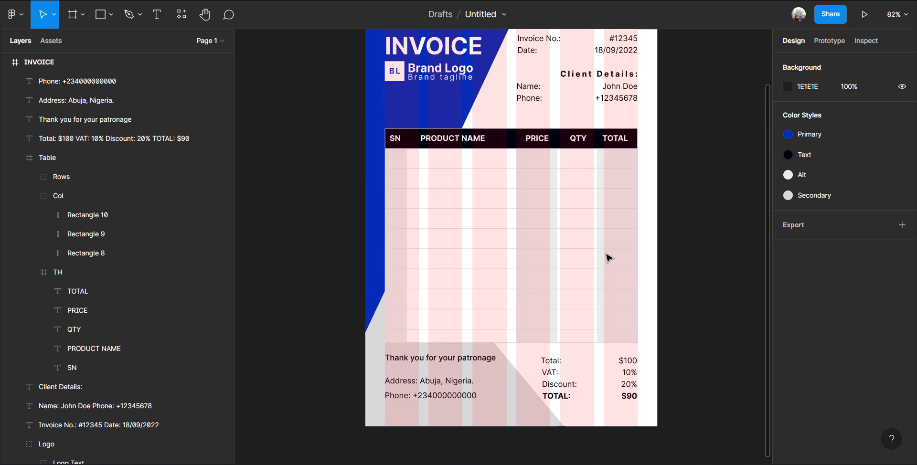